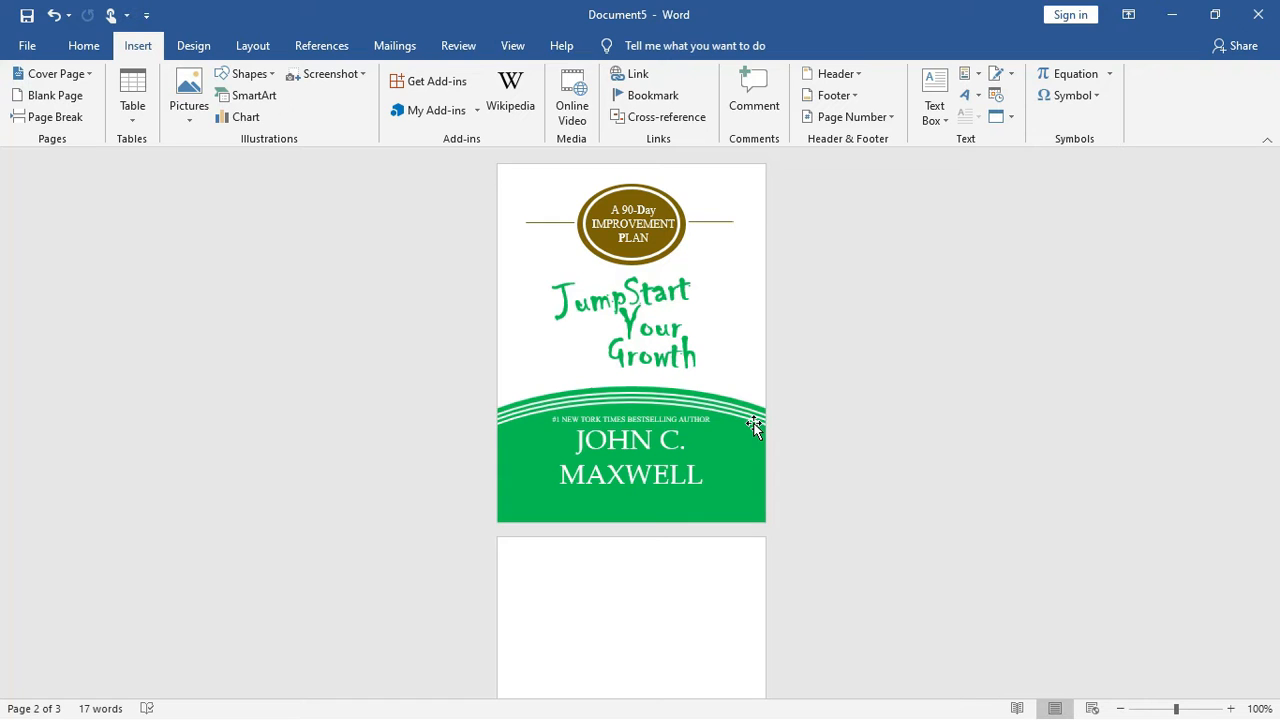
click(90, 74)
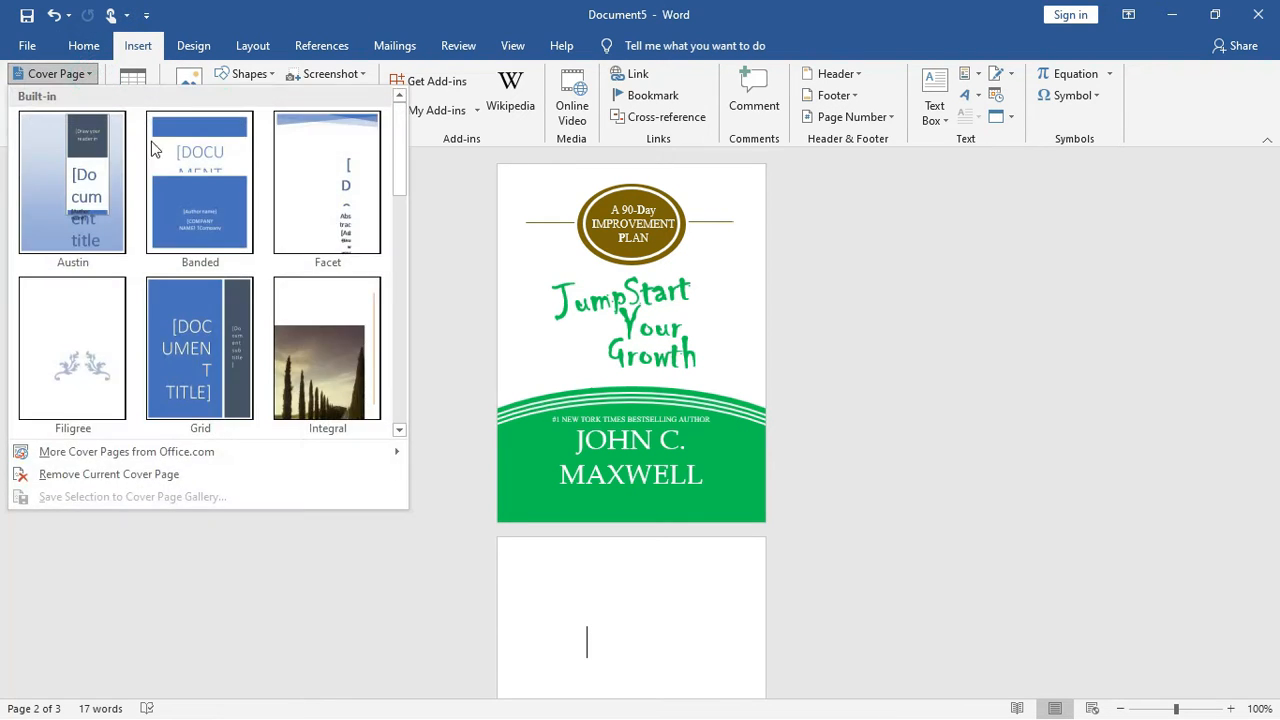
scroll(152, 148, down, 10)
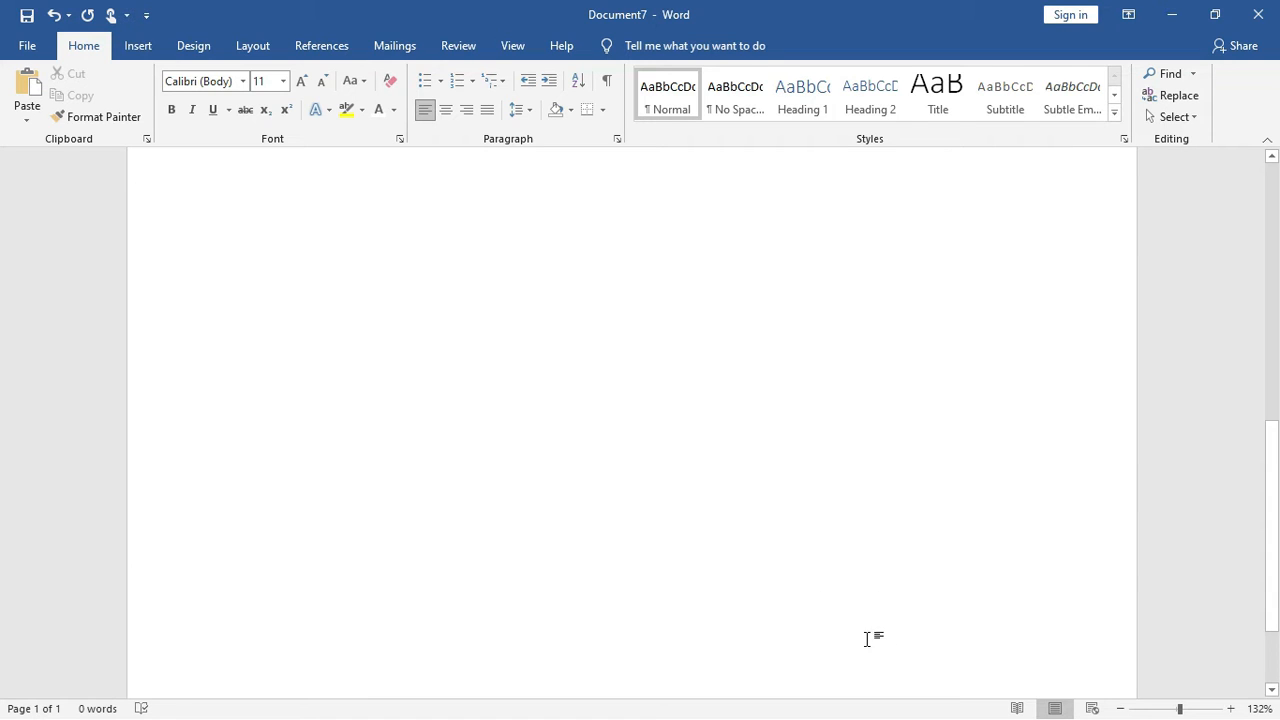
Set a custom paper size for the whole document, 3 inches wide and with a shorter height.
click(249, 49)
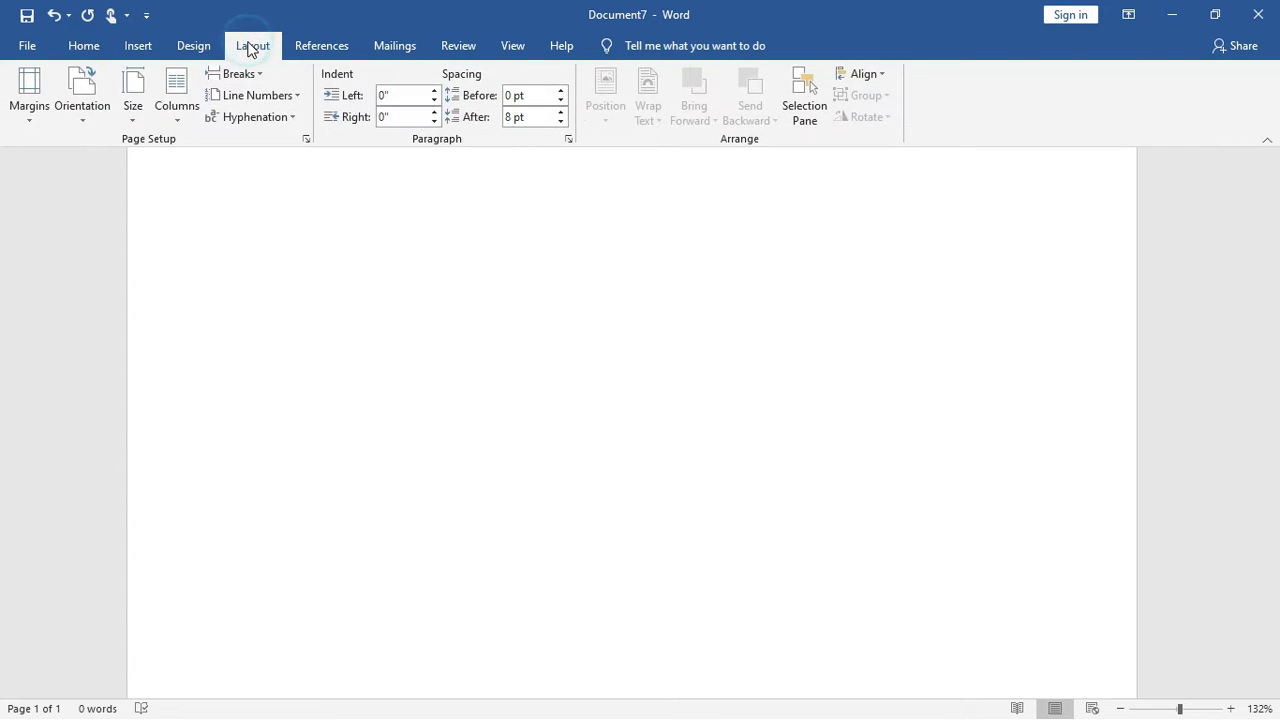
click(141, 119)
click(178, 552)
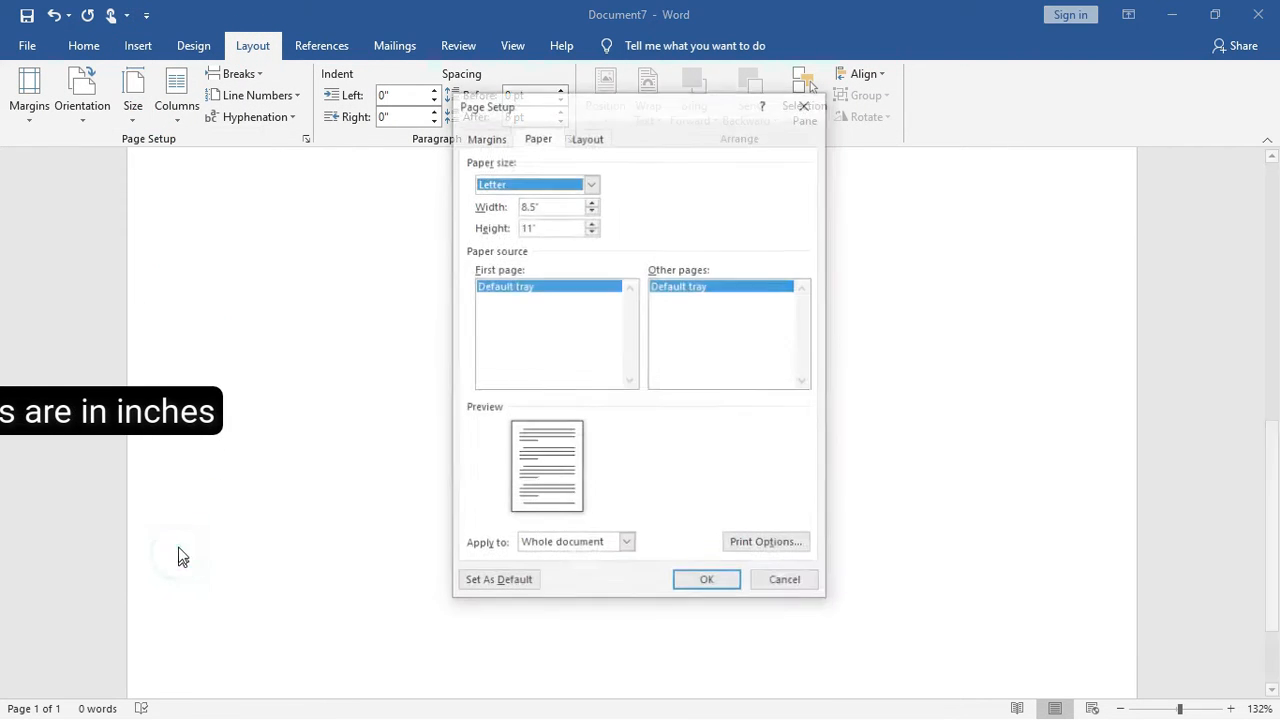
click(540, 204)
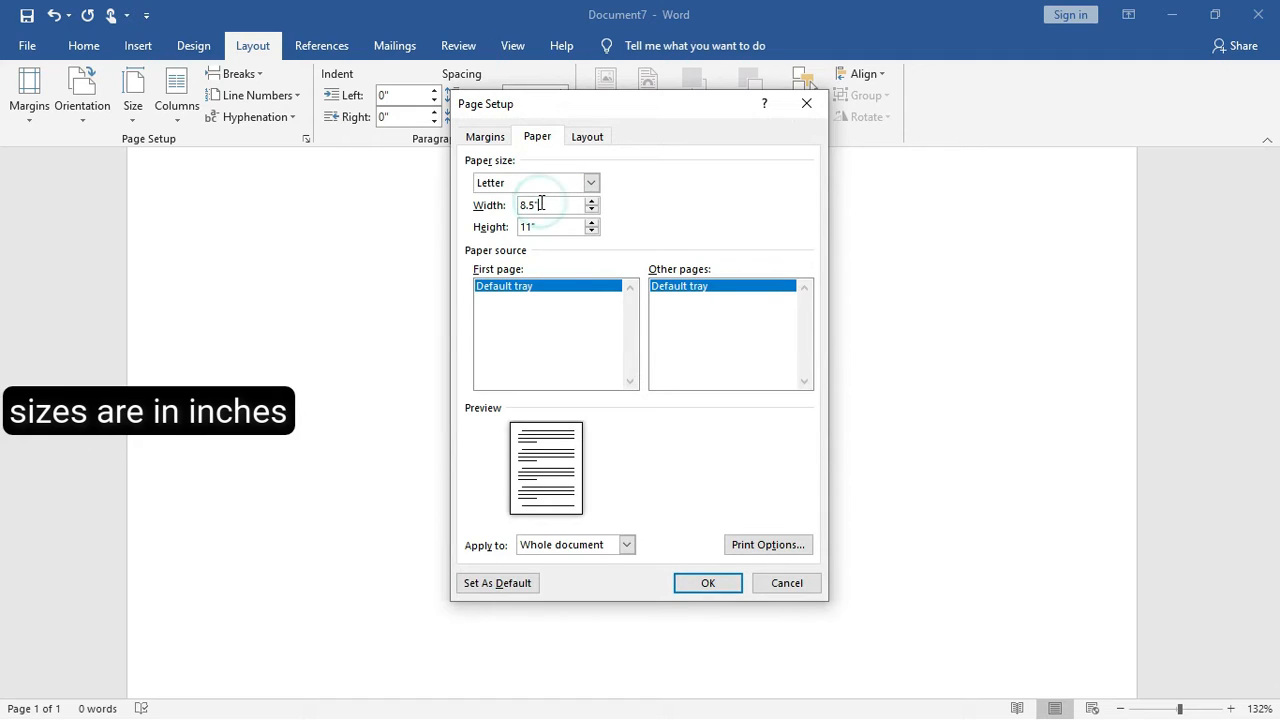
key(BackSpace)
key(BackSpace)
key(BackSpace)
key(BackSpace)
text(3)
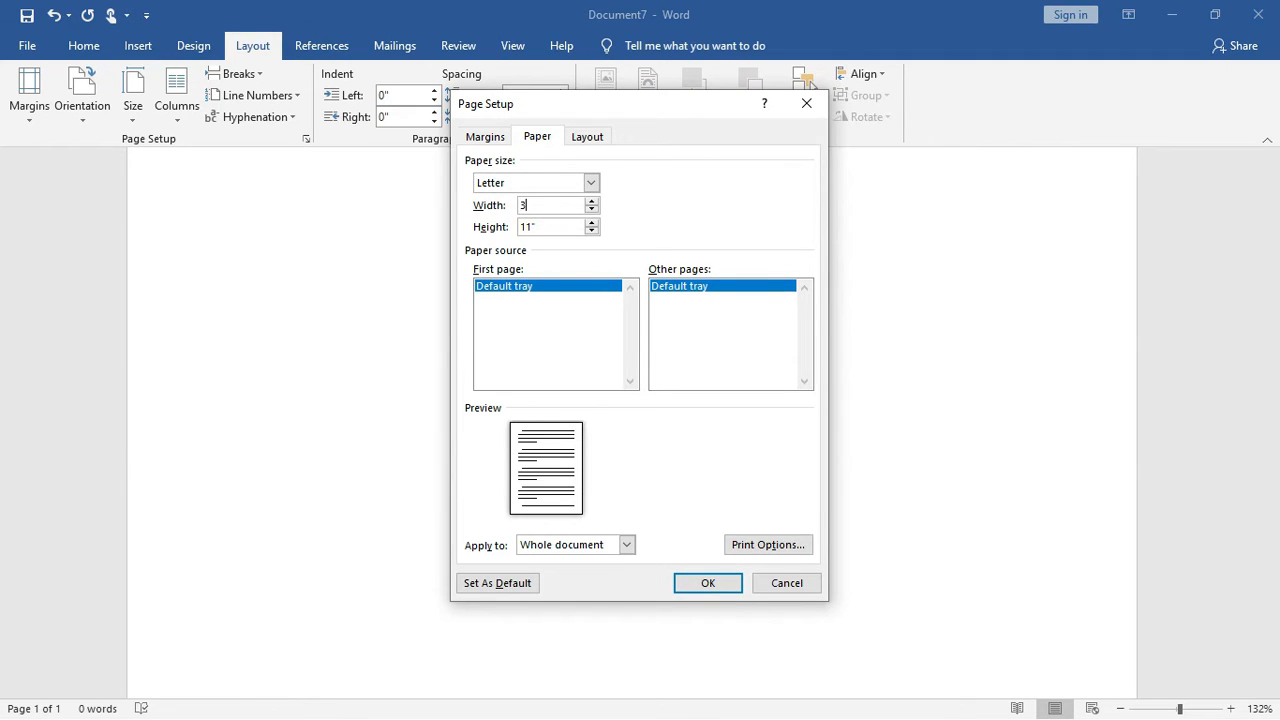
click(555, 227)
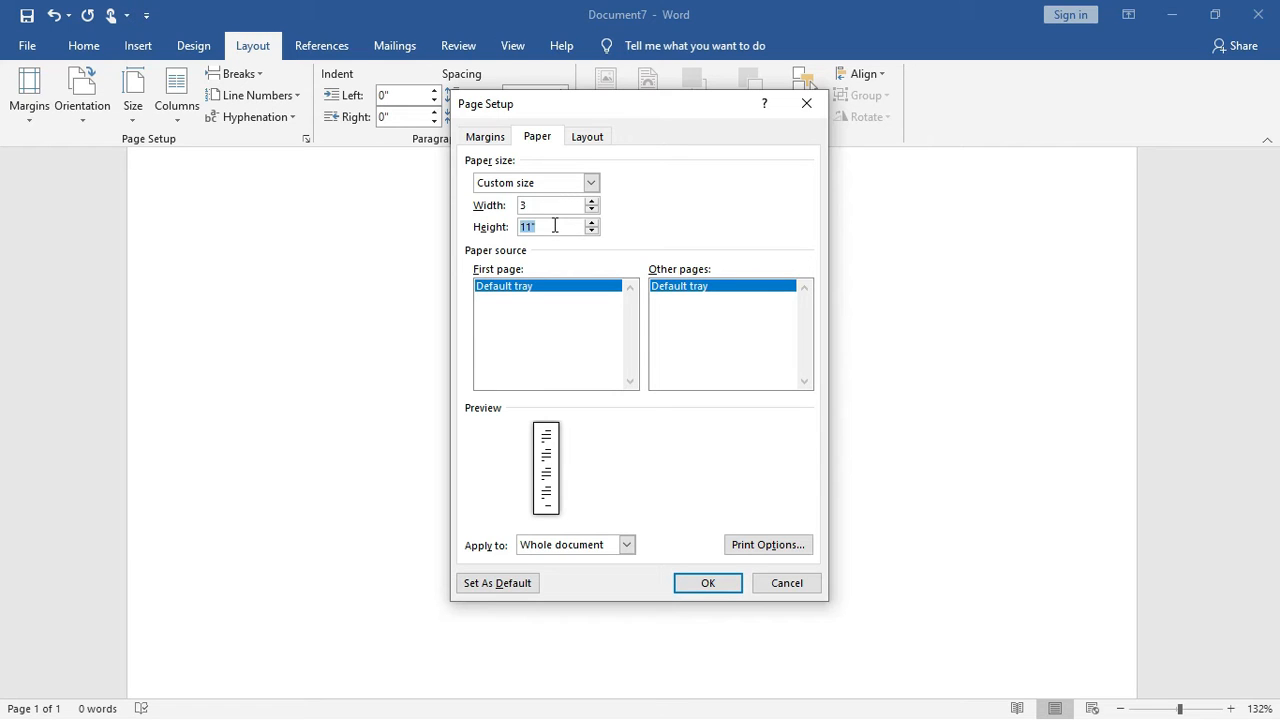
text(3)
key(BackSpace)
click(694, 583)
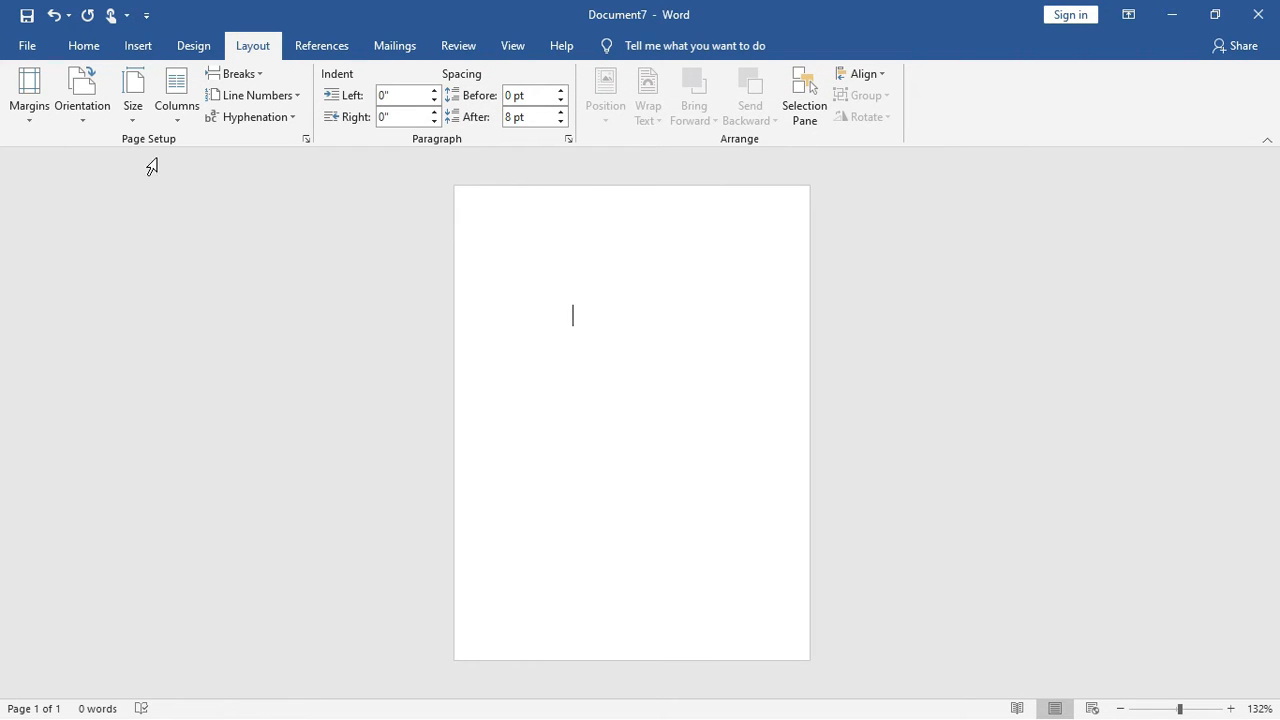
Draw a horizontal line about 0.83" long near the page's upper edge and shift it towards the left margin.
click(140, 47)
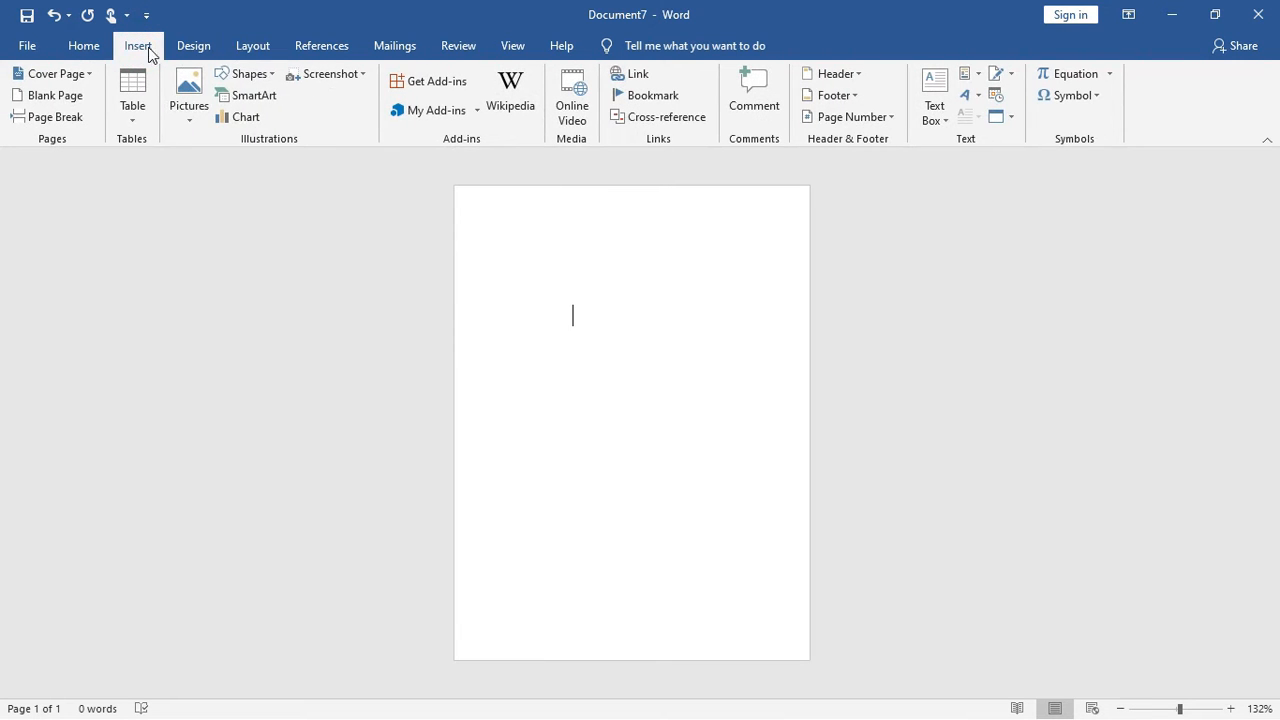
click(241, 75)
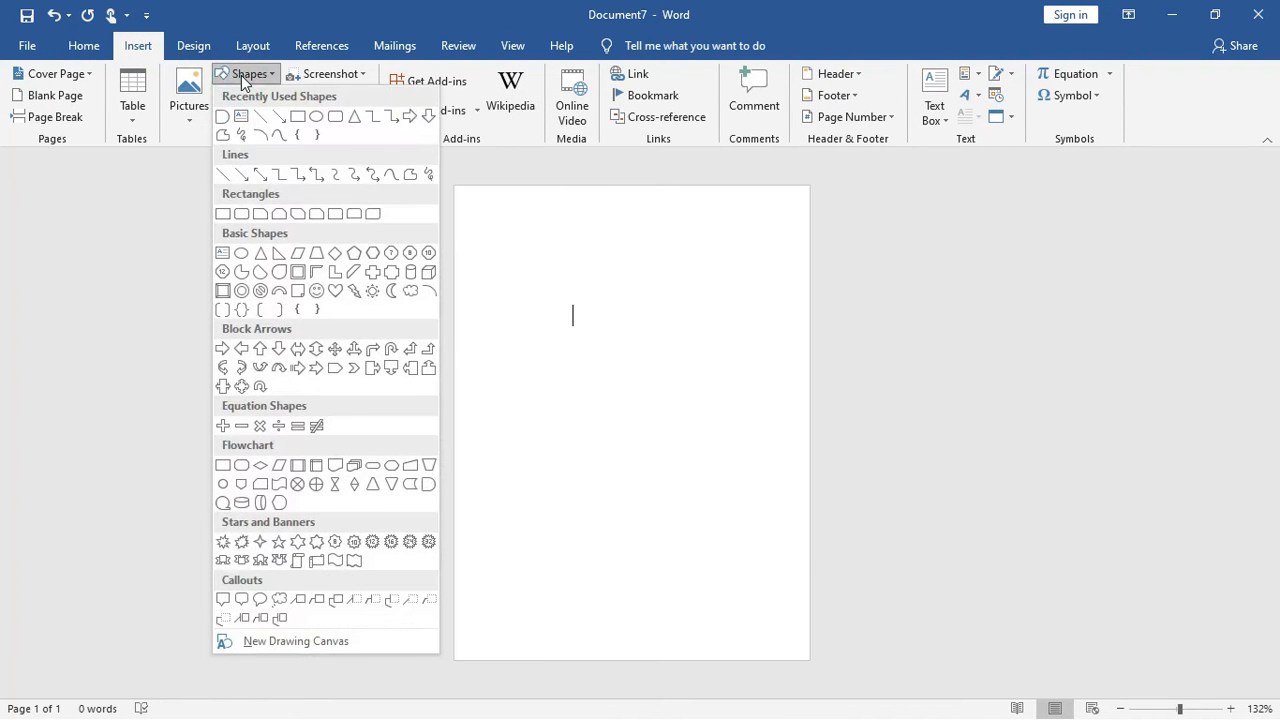
click(262, 117)
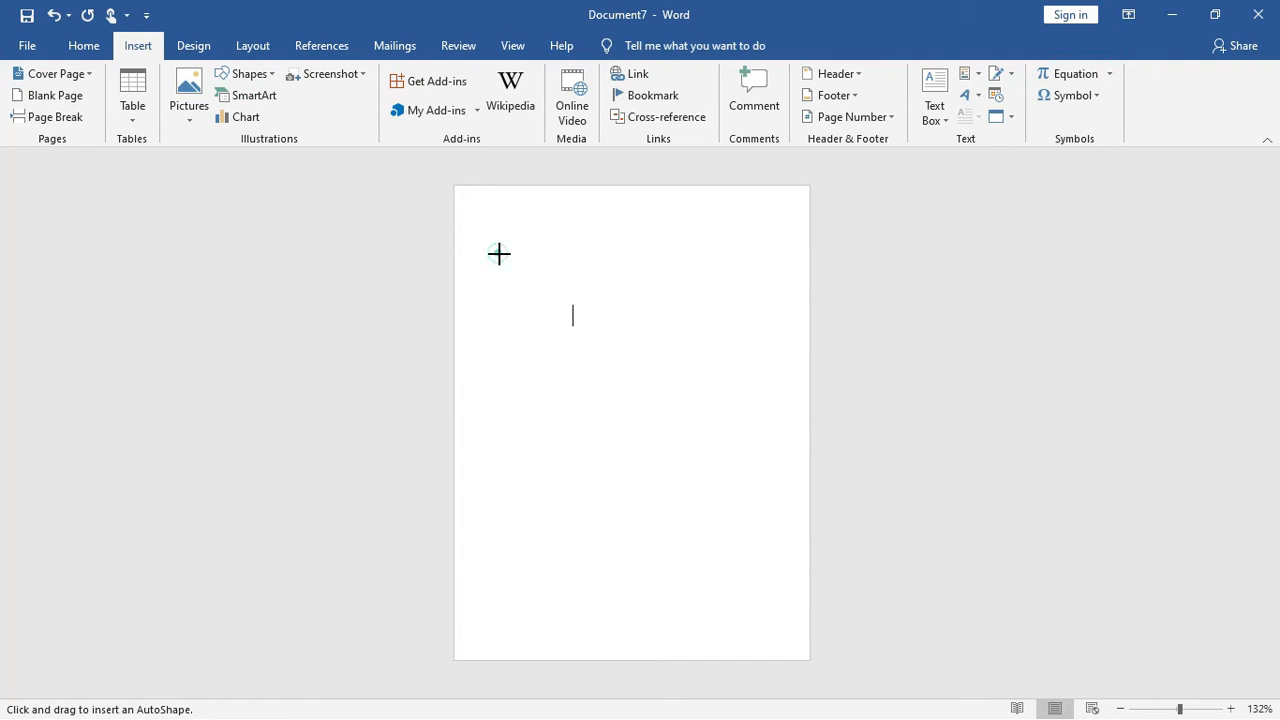
drag(498, 253, 595, 251)
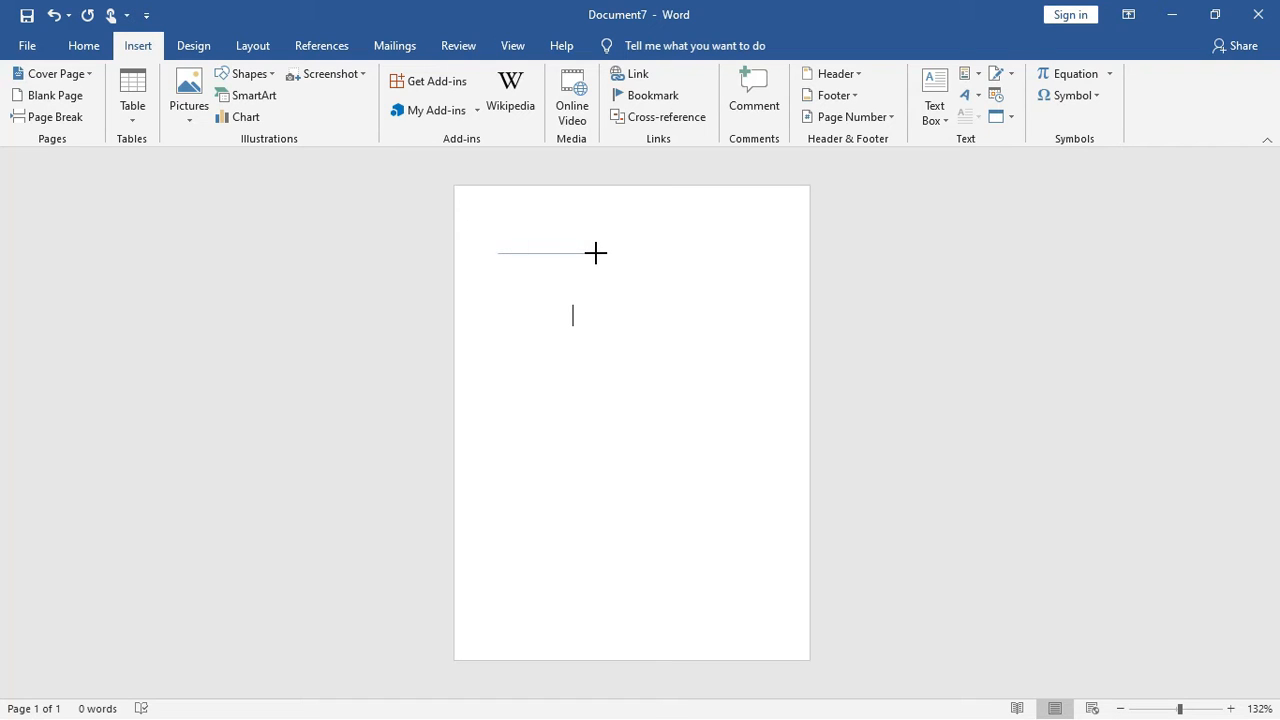
drag(595, 253, 596, 253)
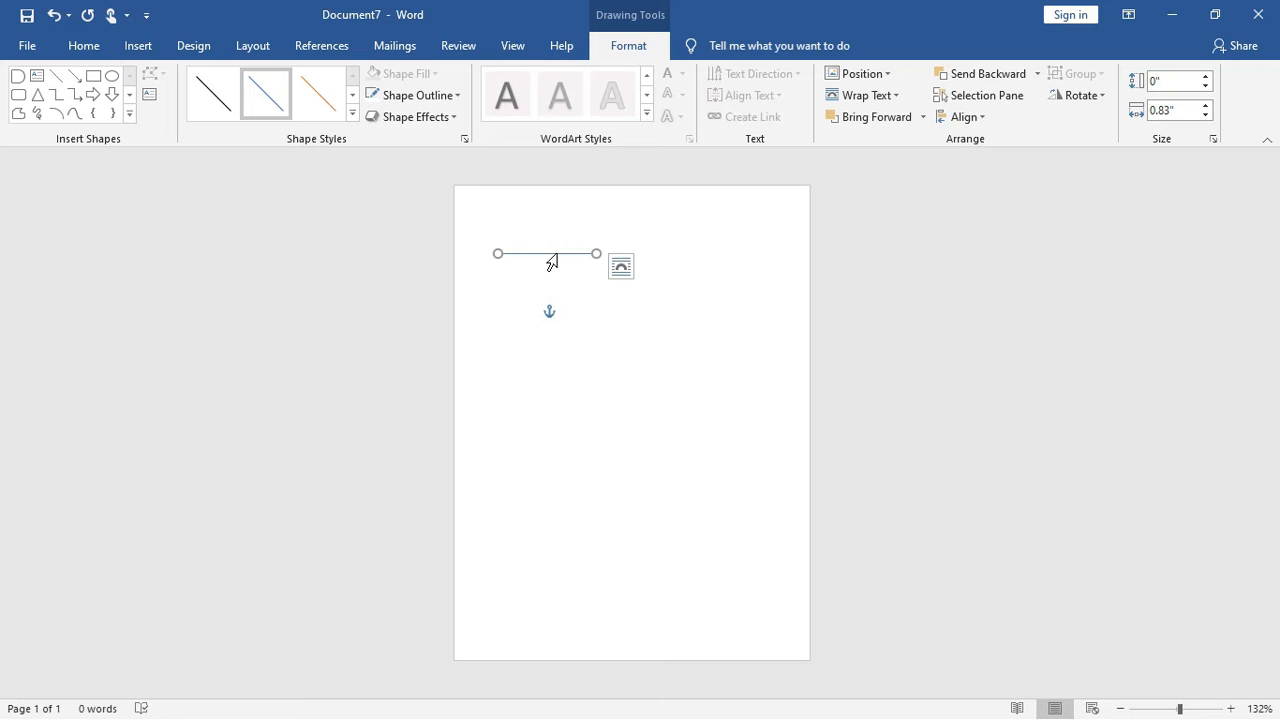
drag(555, 255, 539, 254)
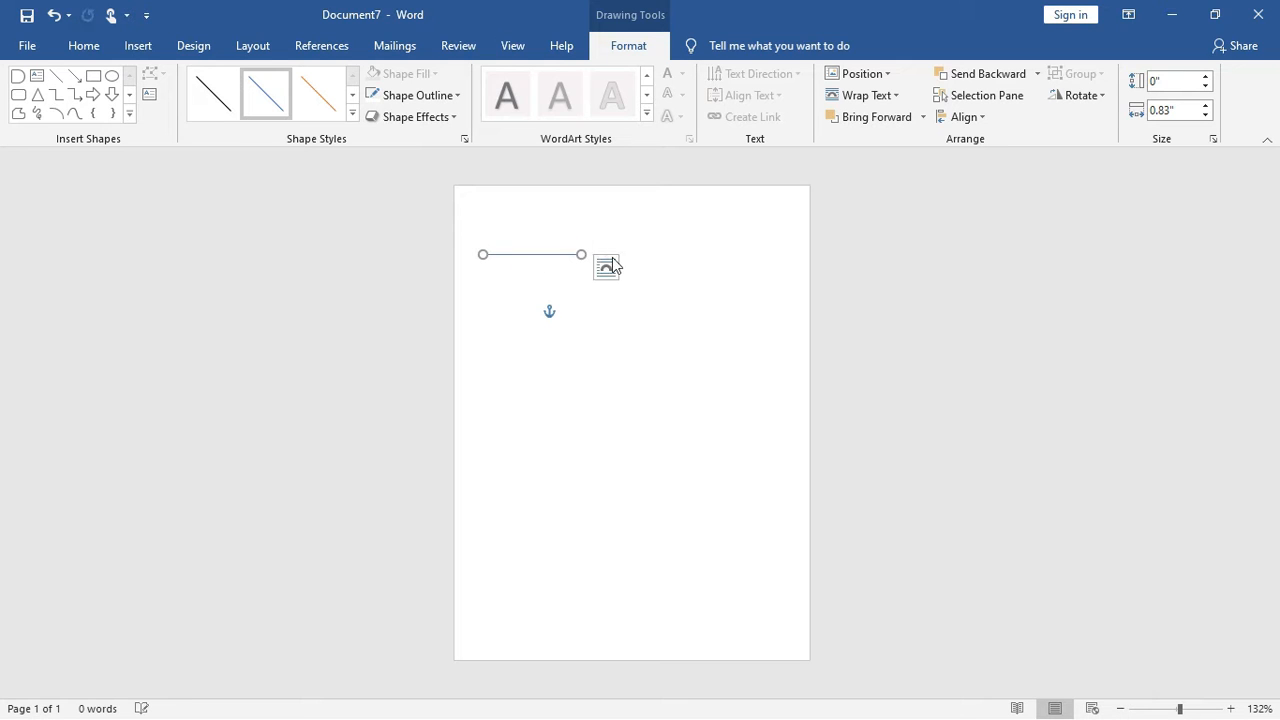
Paste a copy of the line and place it level with the first one on the right side of the page.
click(686, 270)
key(ctrl+v)
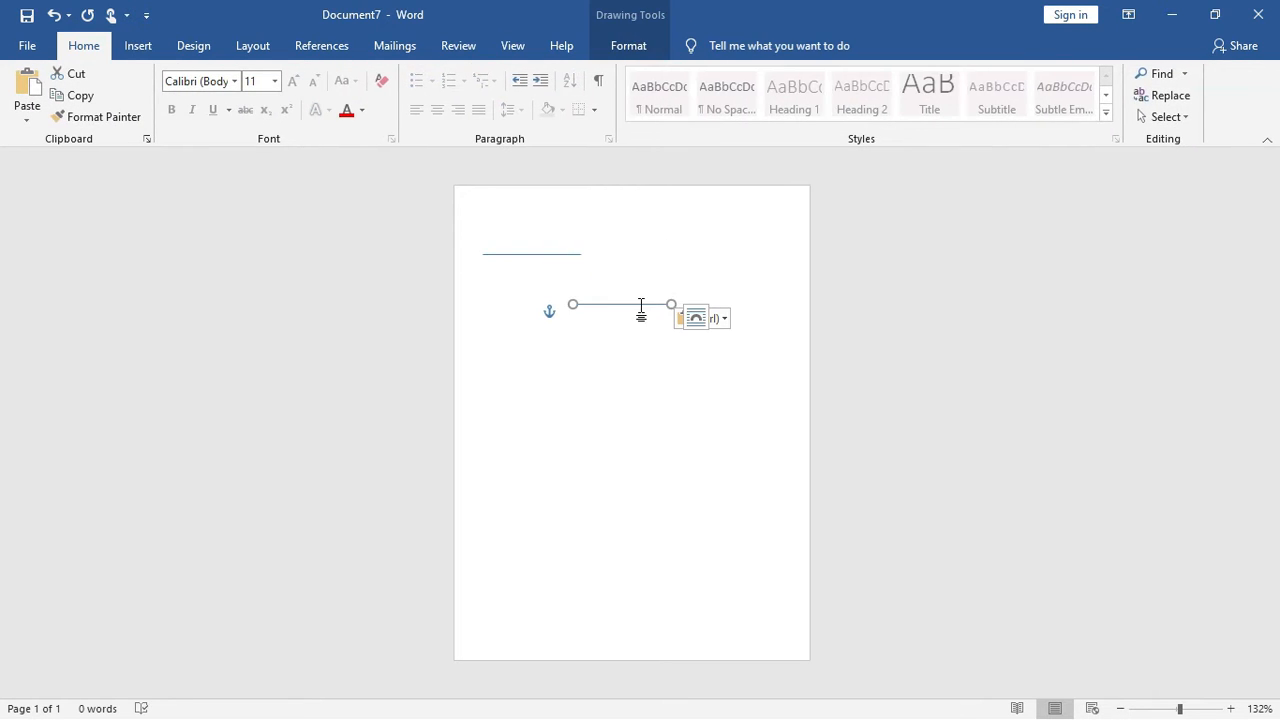
drag(641, 304, 738, 254)
click(717, 308)
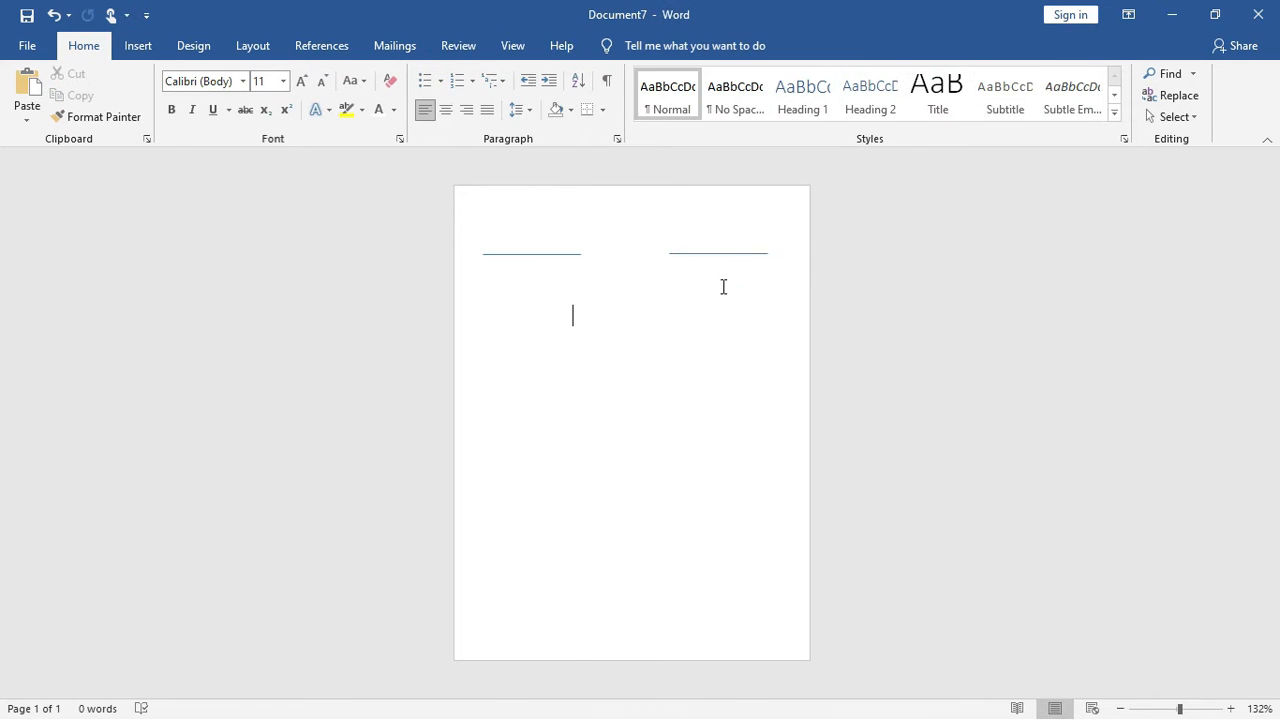
click(729, 252)
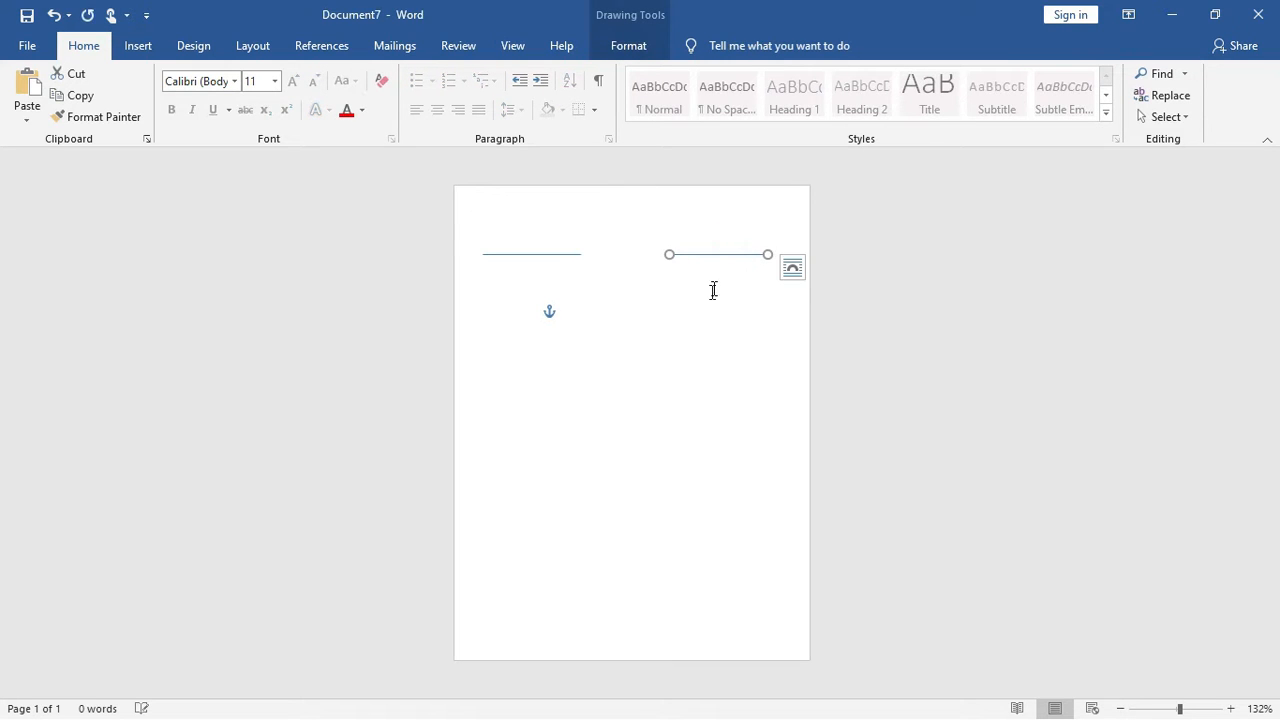
click(707, 292)
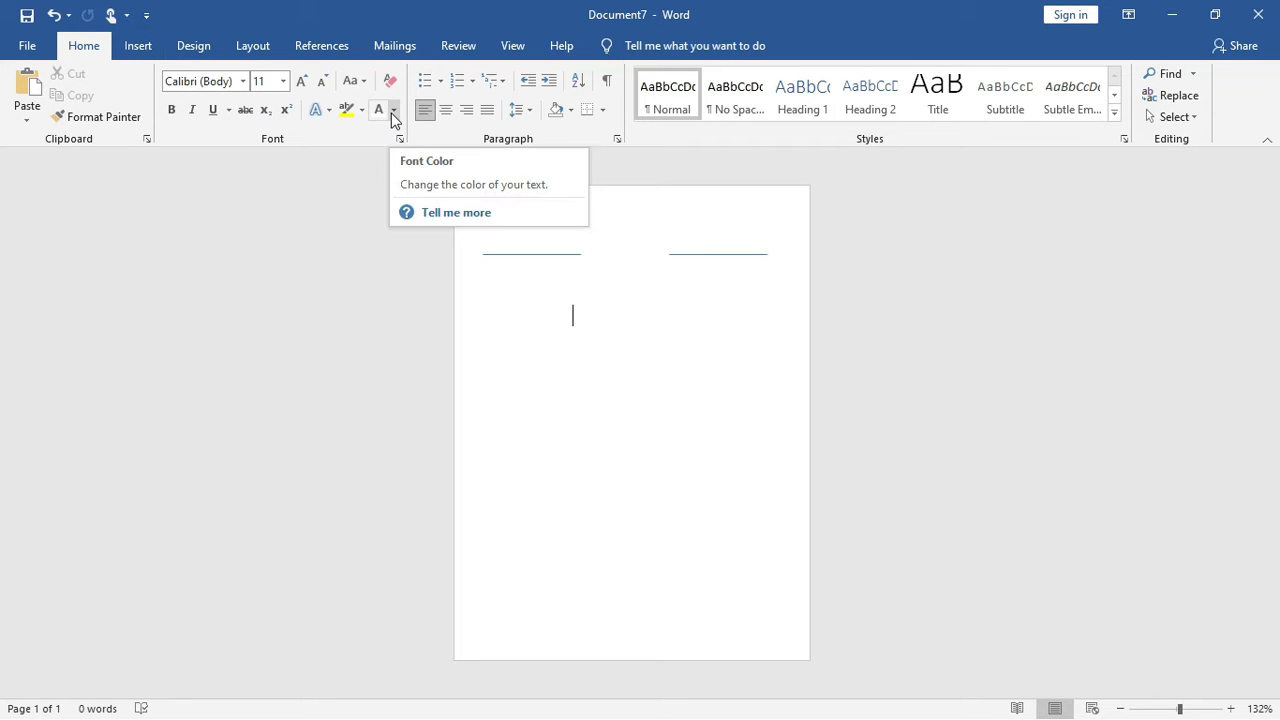
Try to recolour the lines by applying a dark gold font colour.
click(494, 255)
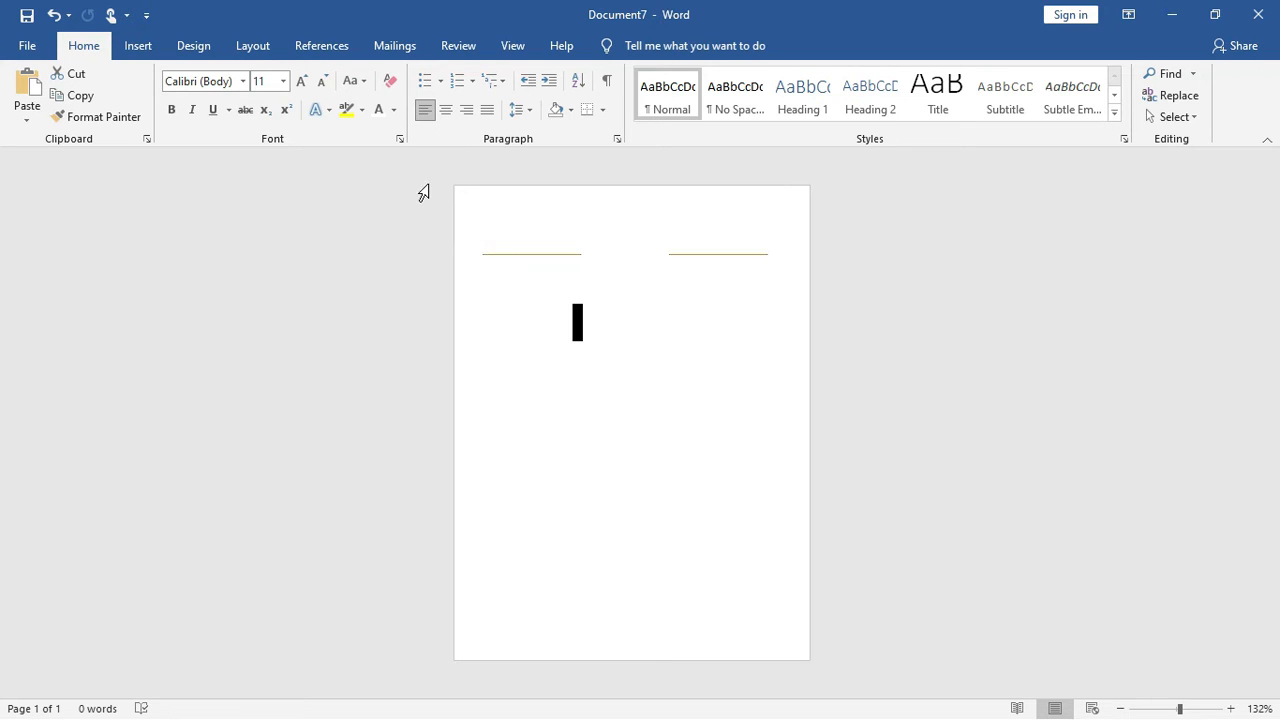
click(394, 110)
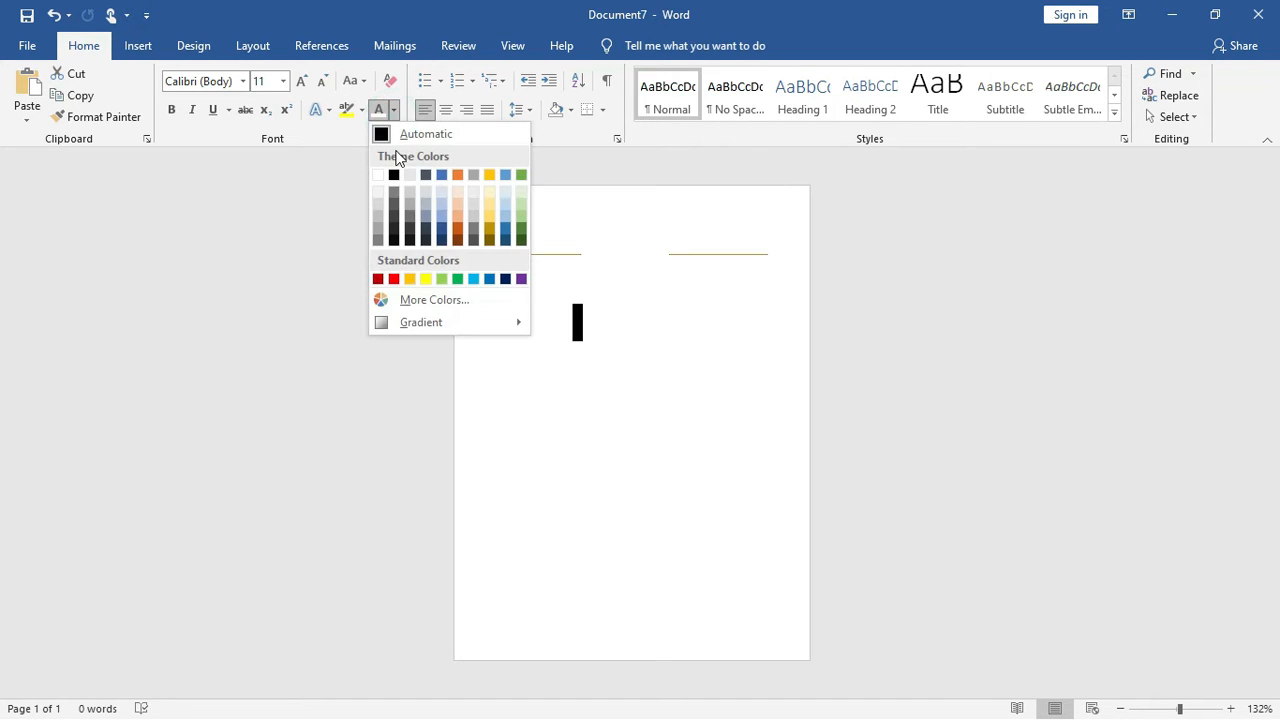
click(490, 241)
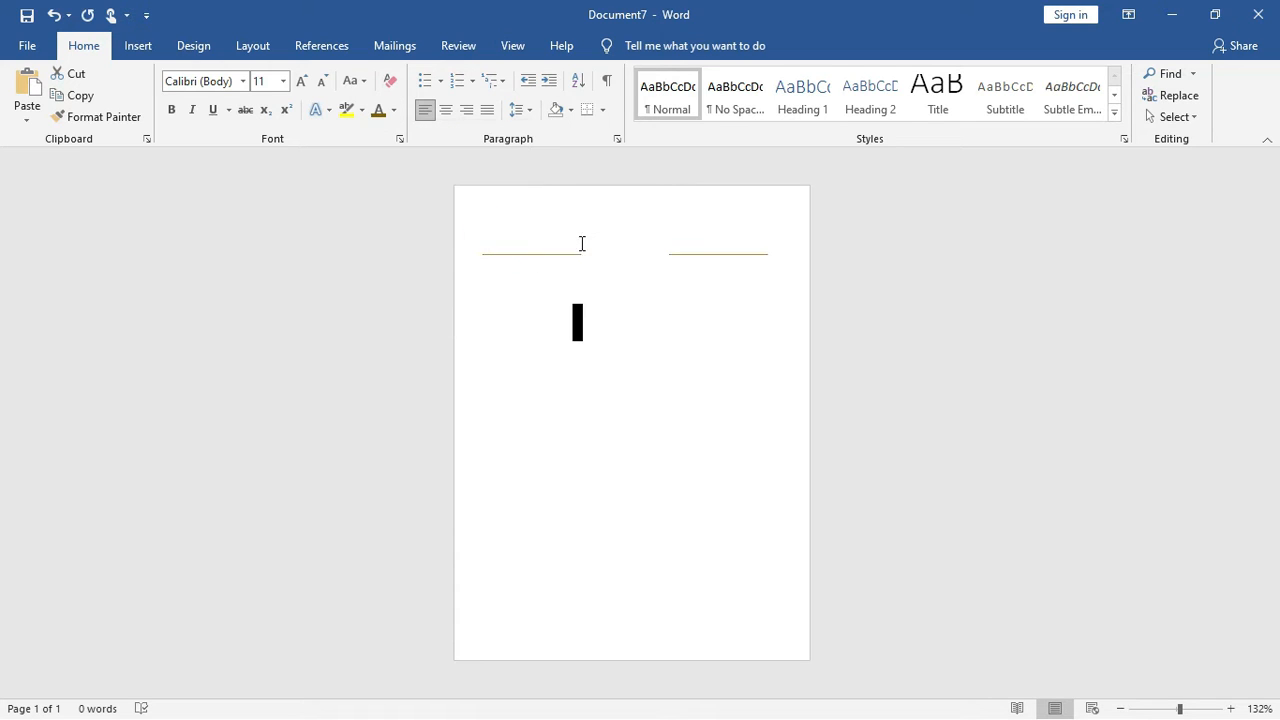
click(621, 244)
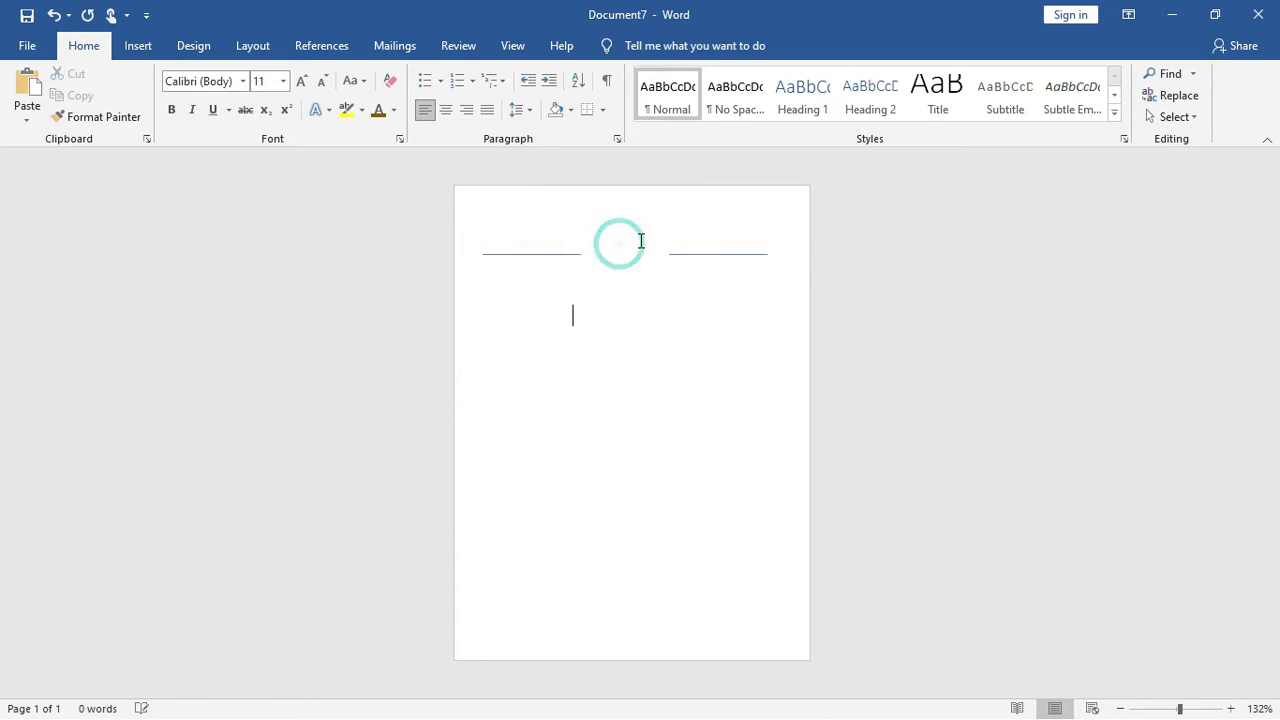
Give the left line an outline in the darkest shade of the gold theme colour.
click(562, 255)
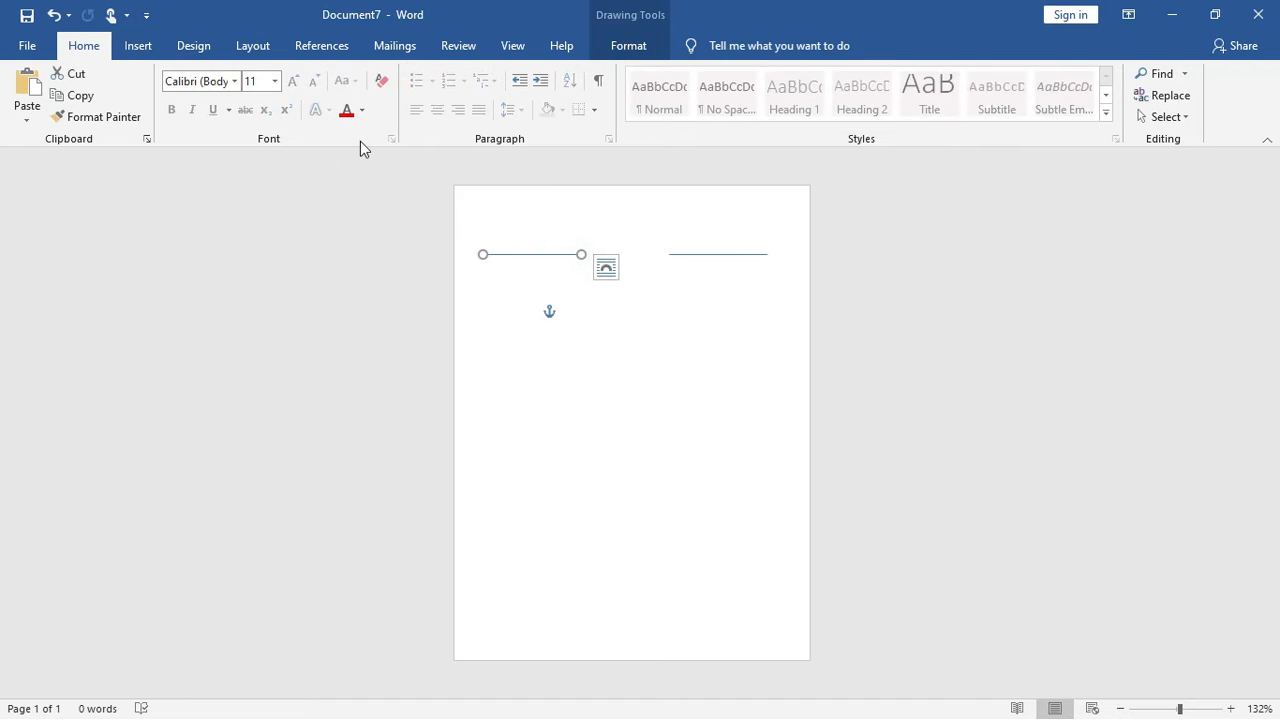
click(638, 58)
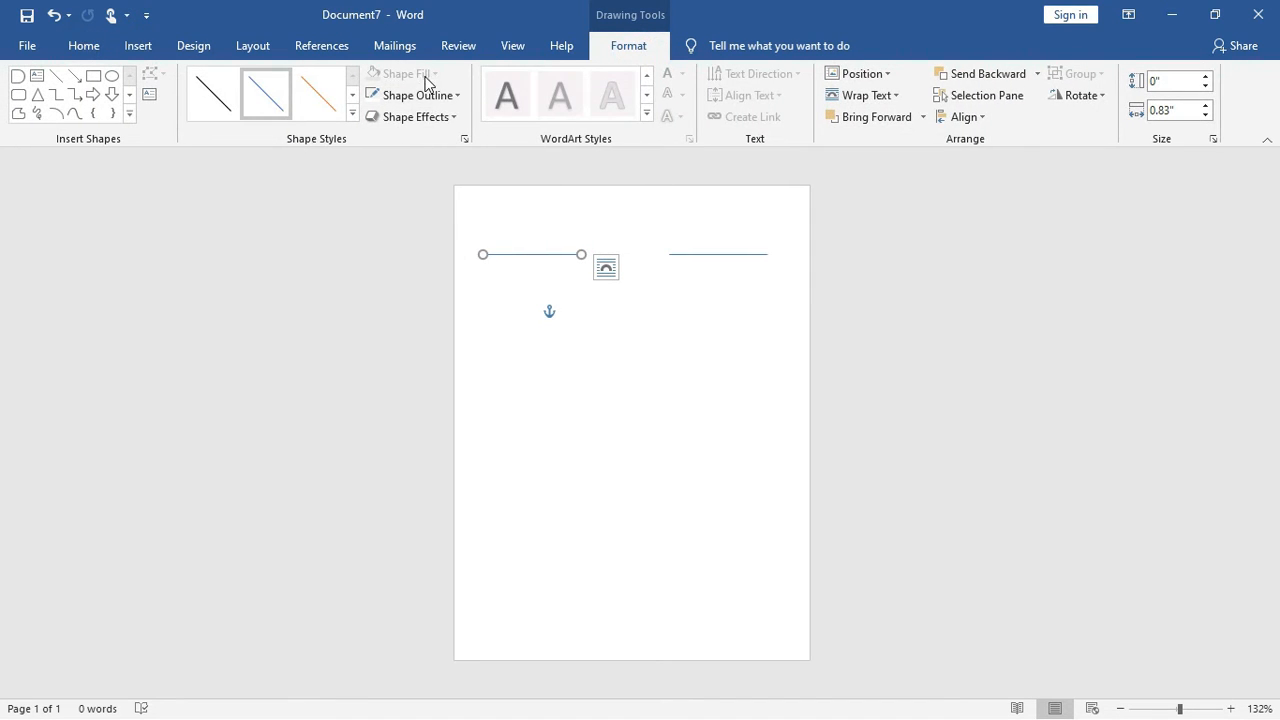
click(437, 97)
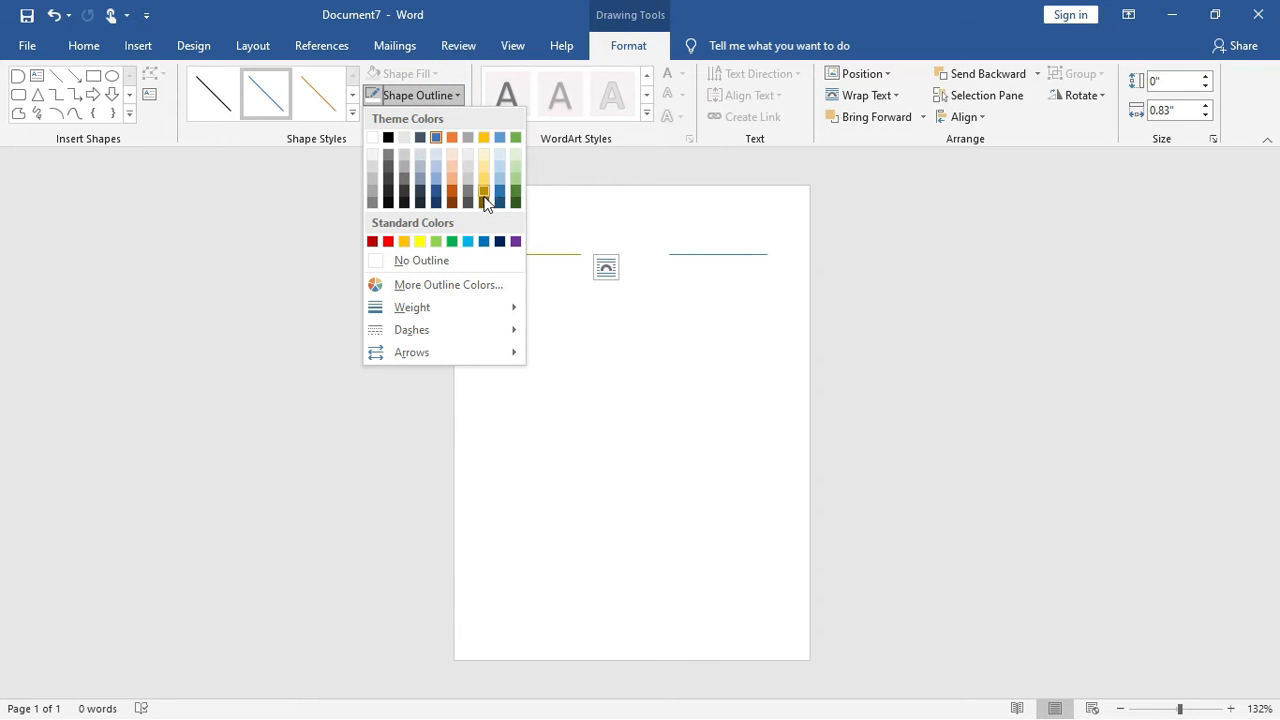
click(484, 204)
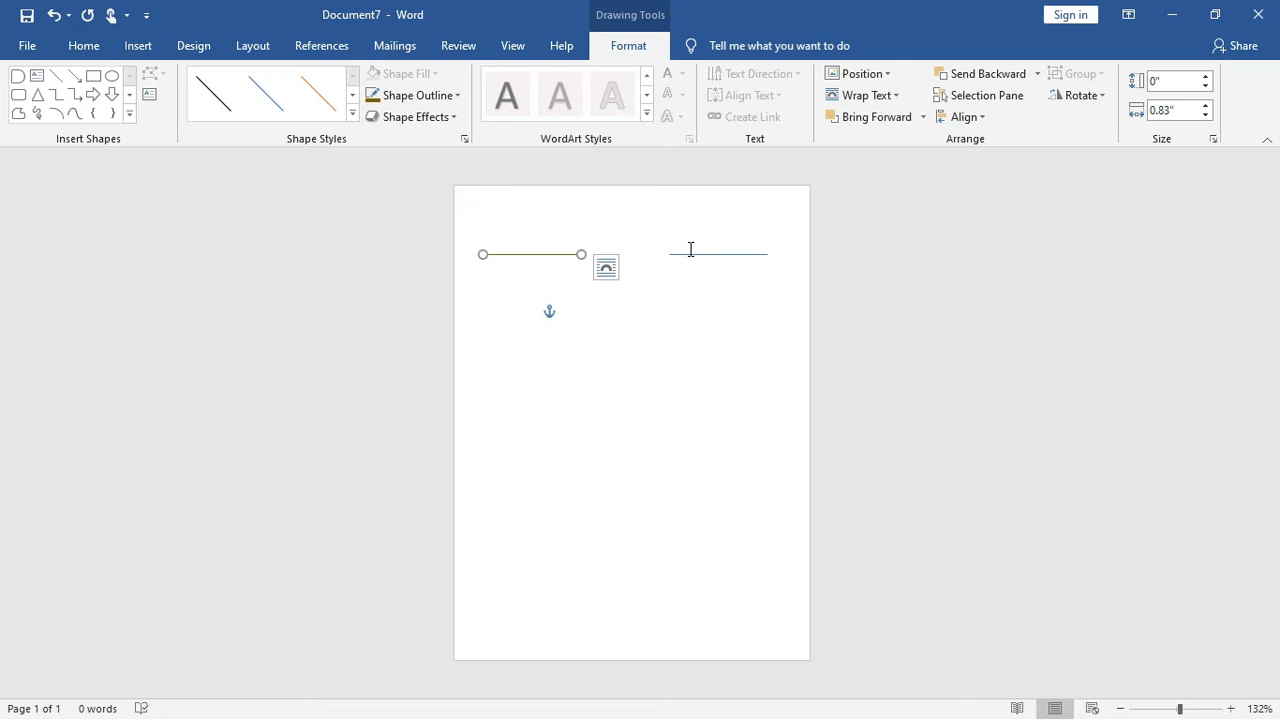
Give the right line the same darkest gold theme outline colour as the left line.
click(687, 254)
click(687, 254)
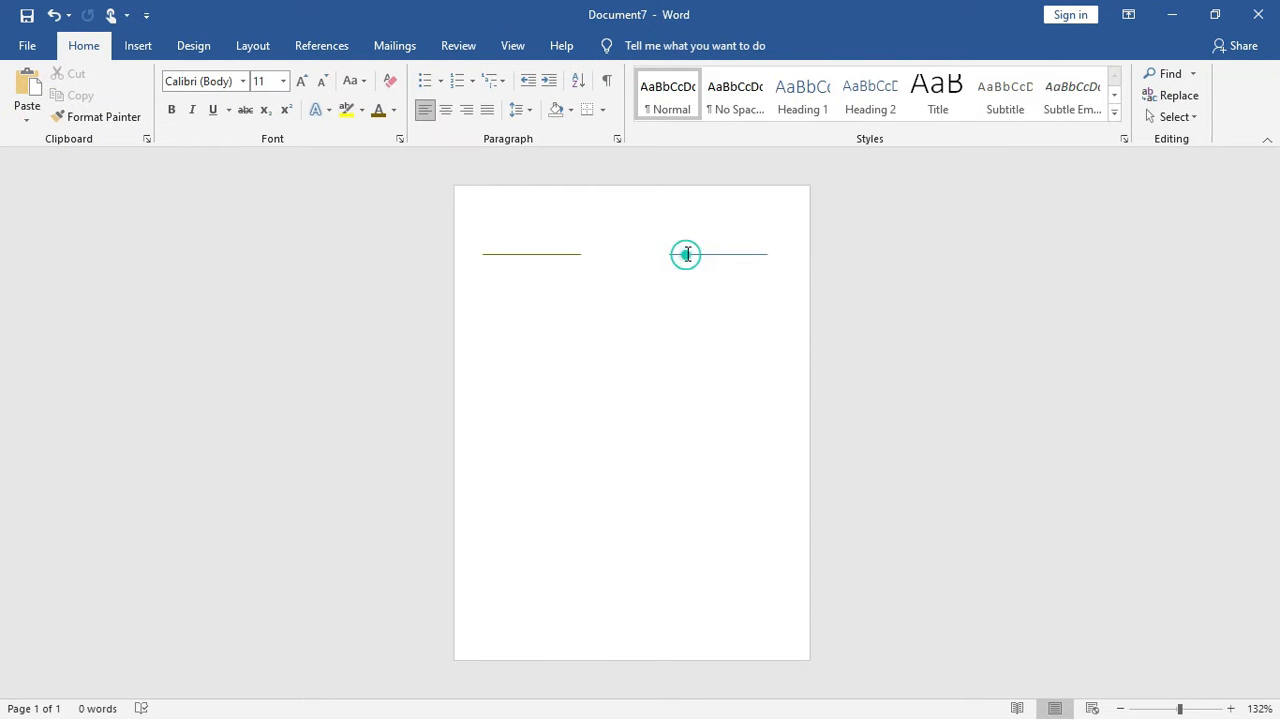
click(705, 256)
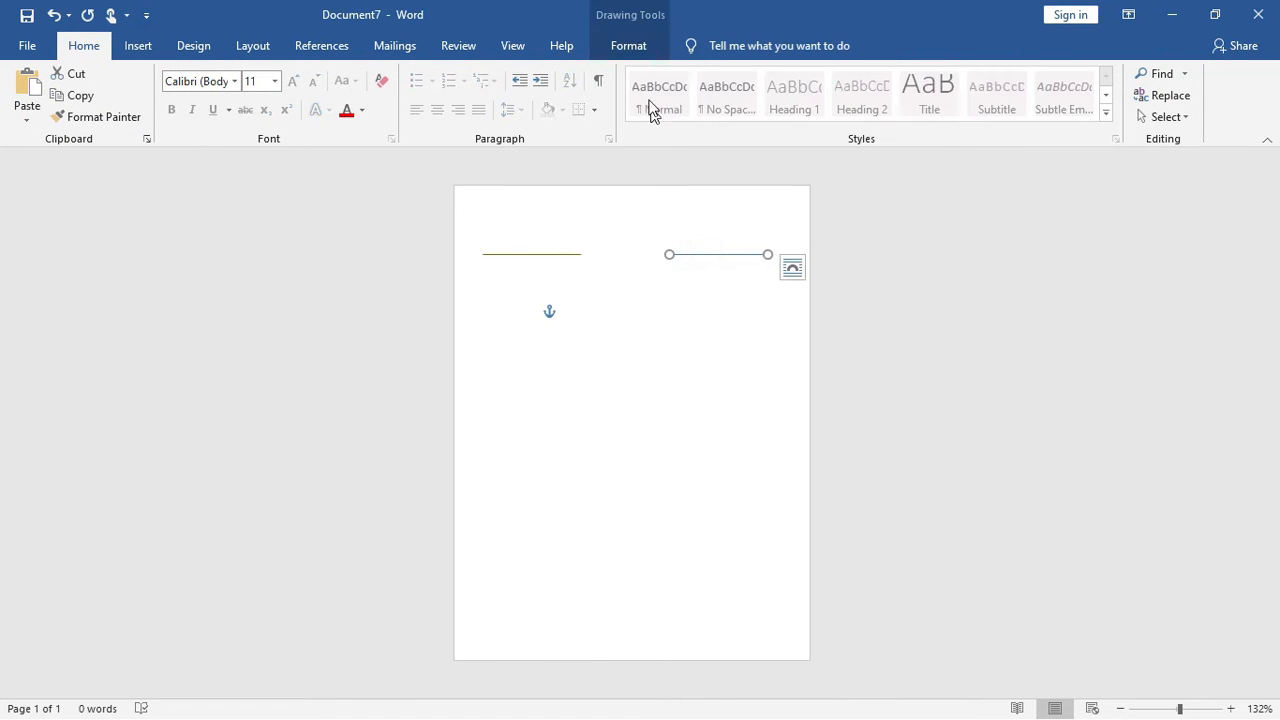
click(630, 50)
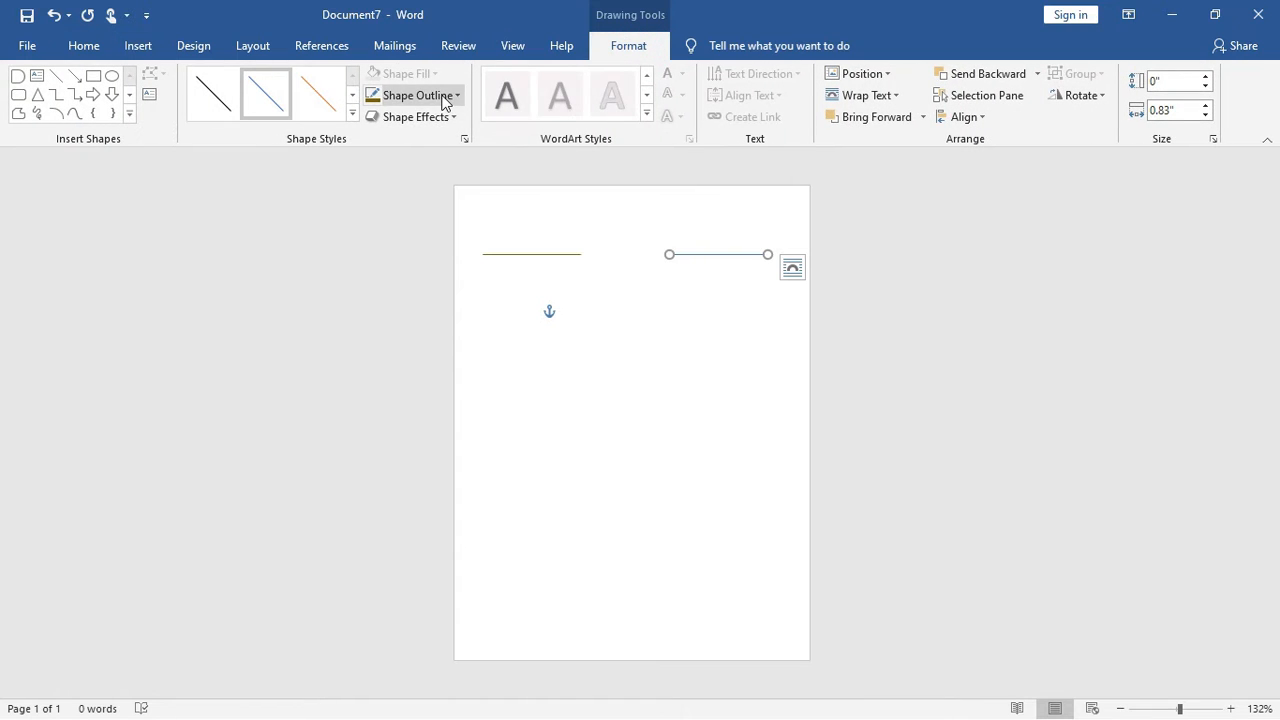
click(443, 100)
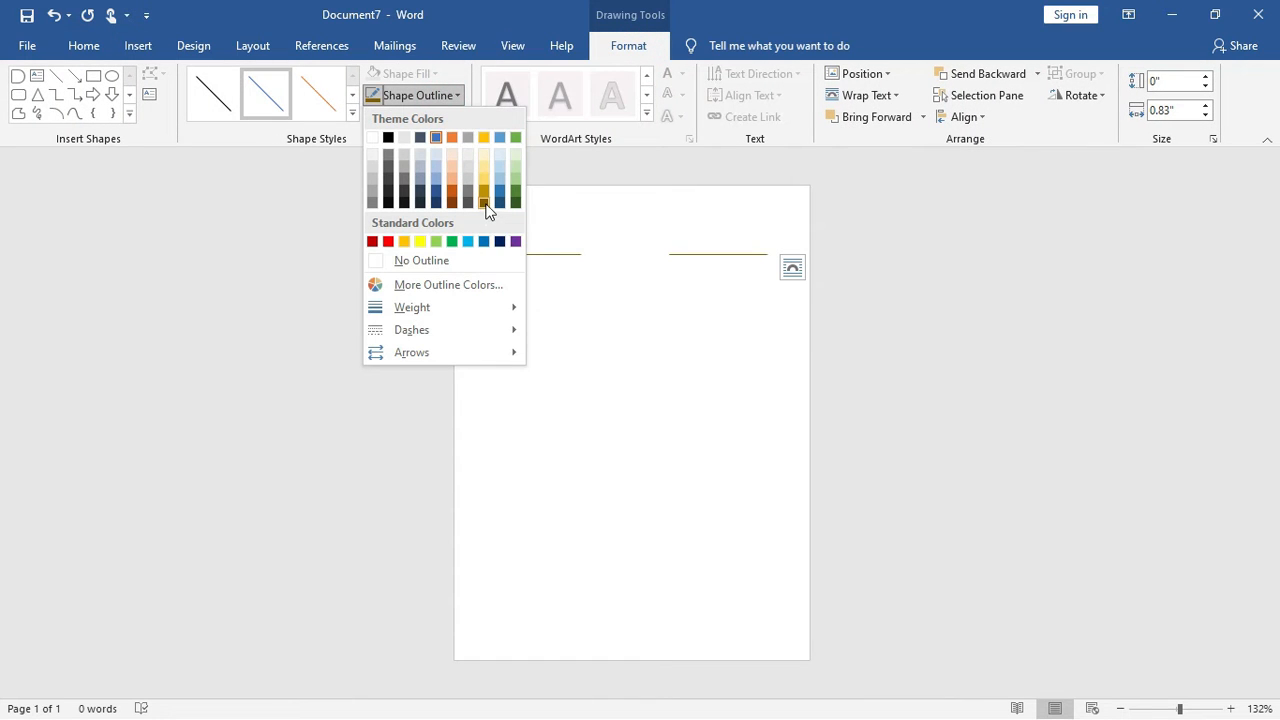
click(485, 203)
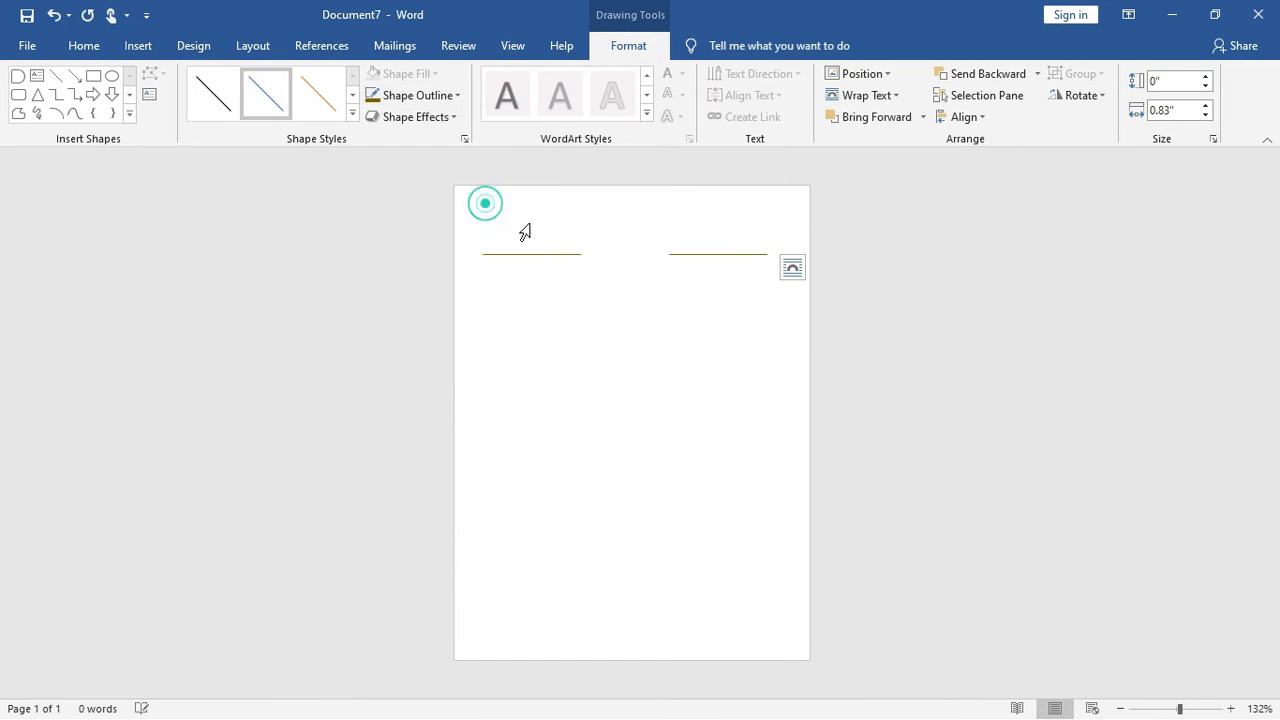
click(592, 336)
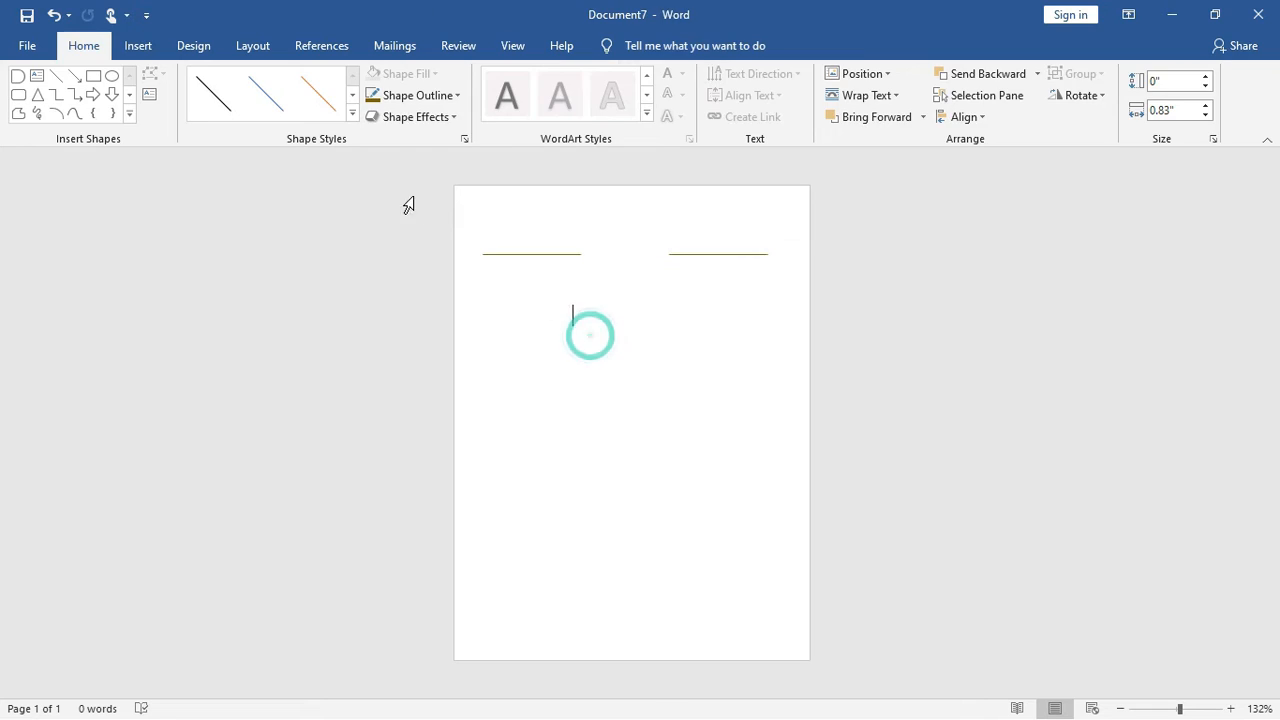
Draw an oval about 1.17" wide and 0.76" high between the two lines and nudge it so it is centred over the gap.
click(140, 46)
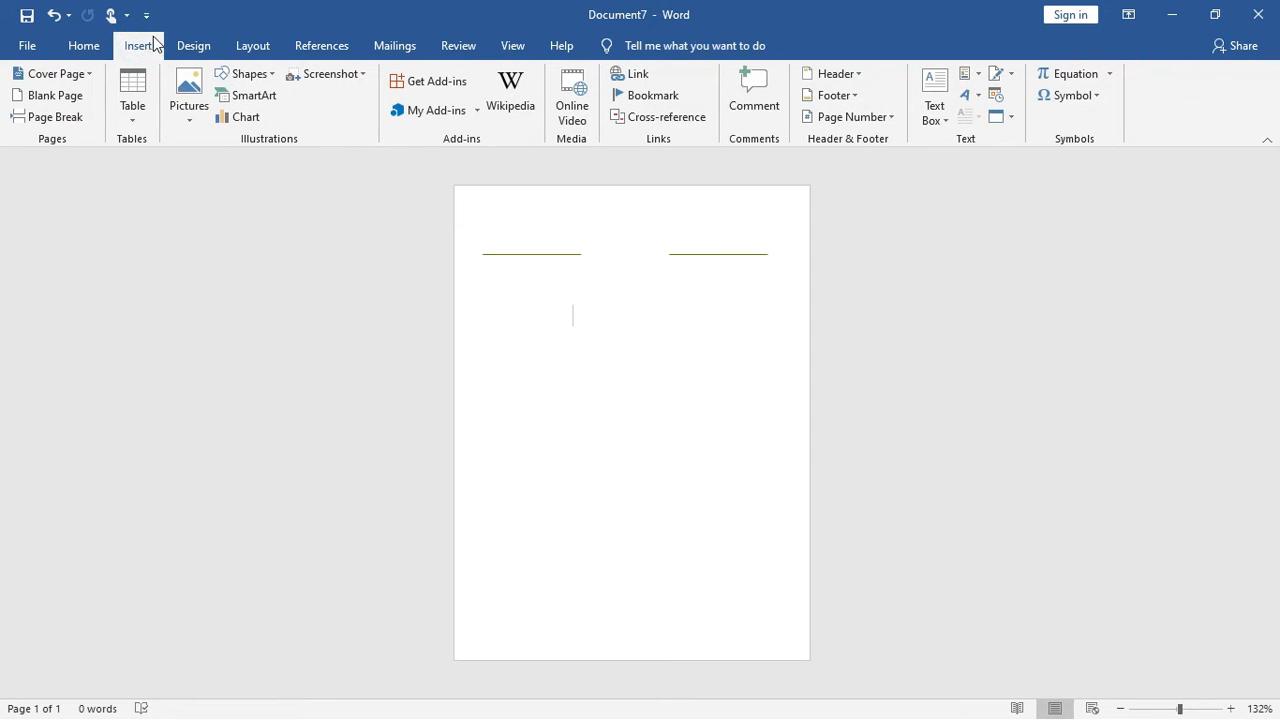
click(240, 74)
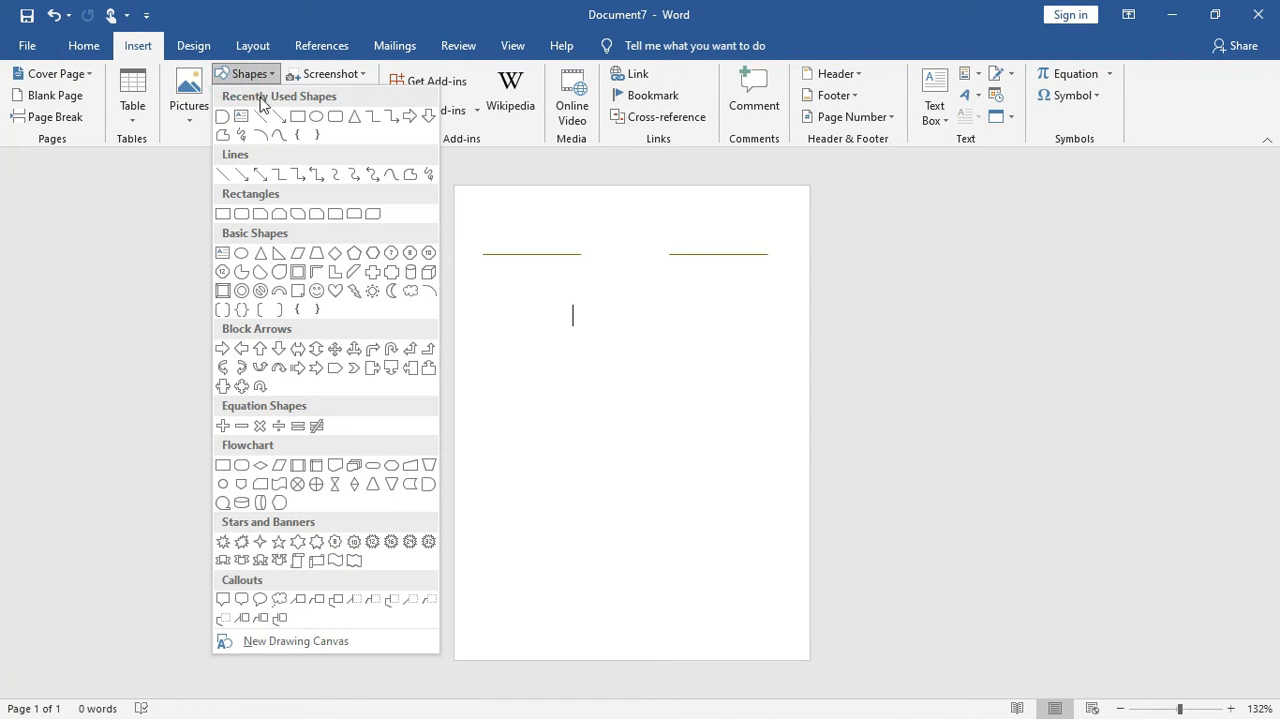
click(313, 115)
drag(578, 227, 658, 262)
key(ctrl+Right)
key(ctrl+Right)
key(ctrl+Right)
key(ctrl+Right)
key(ctrl+Right)
key(ctrl+Right)
key(ctrl+Right)
key(ctrl+Right)
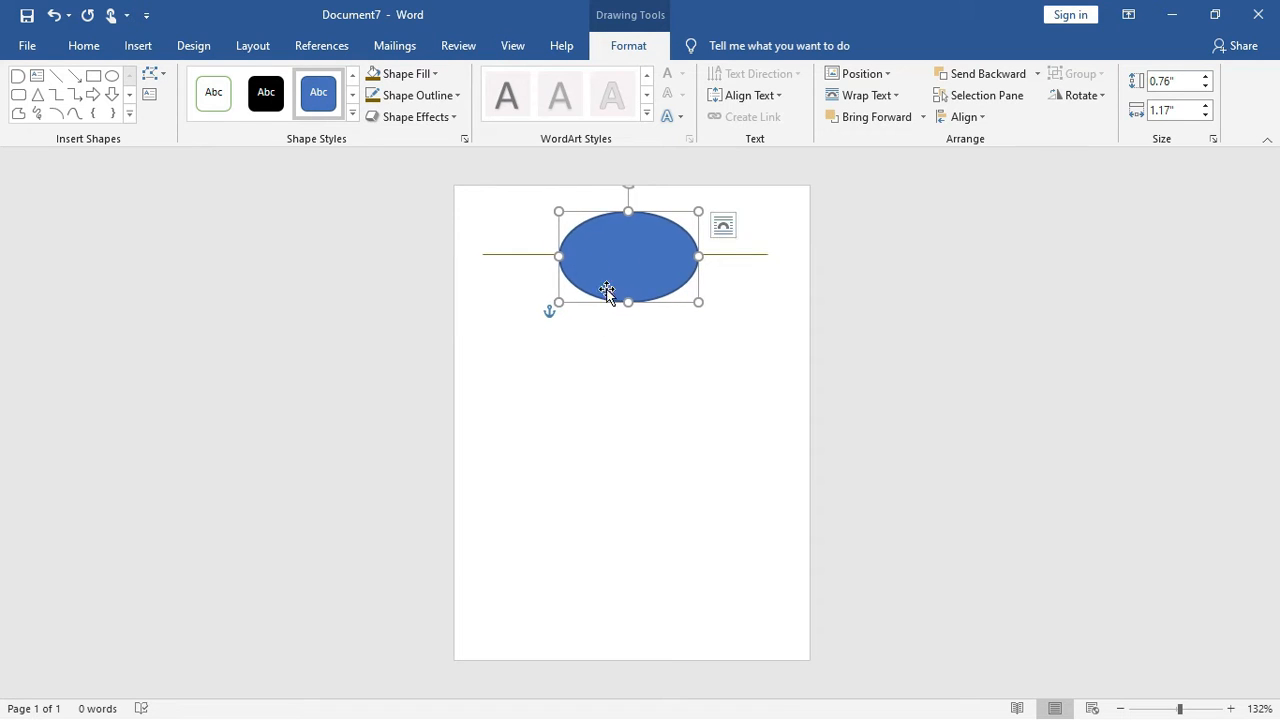
Enlarge the blue oval to about 1.22" wide and 0.79" high, keeping its proportions.
click(614, 348)
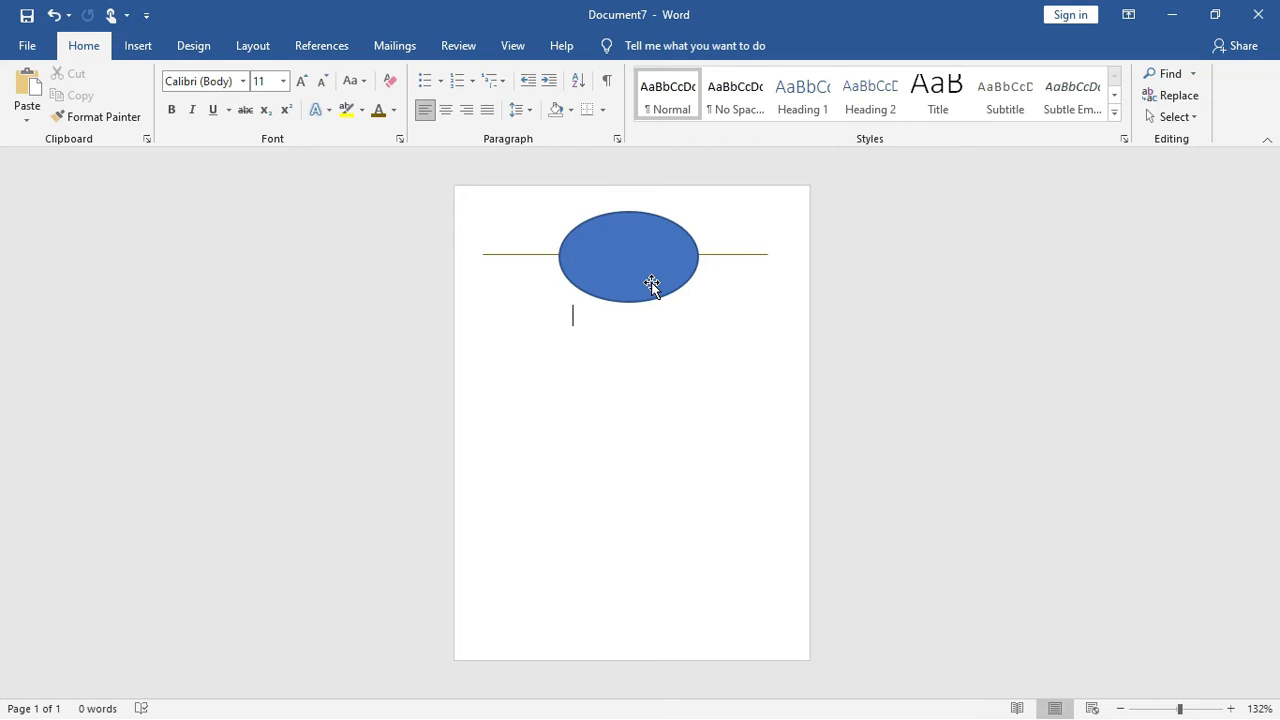
click(651, 282)
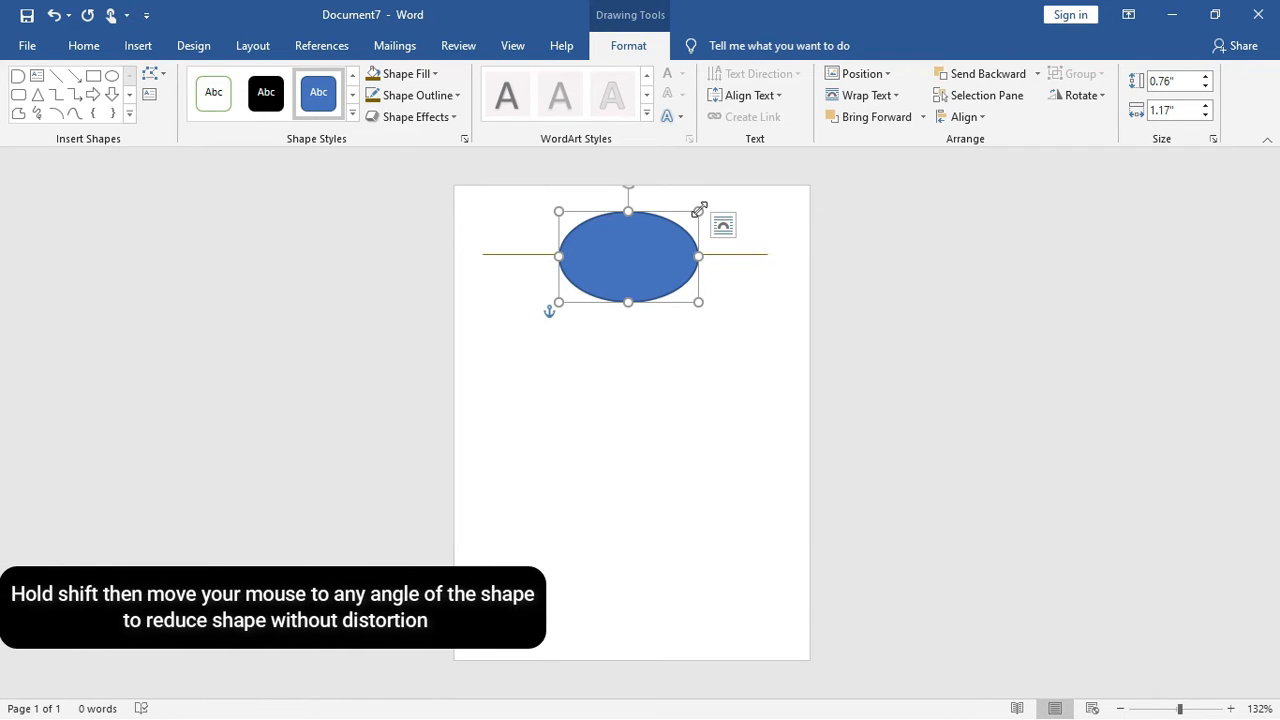
mouse_move(698, 210)
mouse_down()
mouse_move(669, 229)
mouse_move(703, 223)
mouse_up()
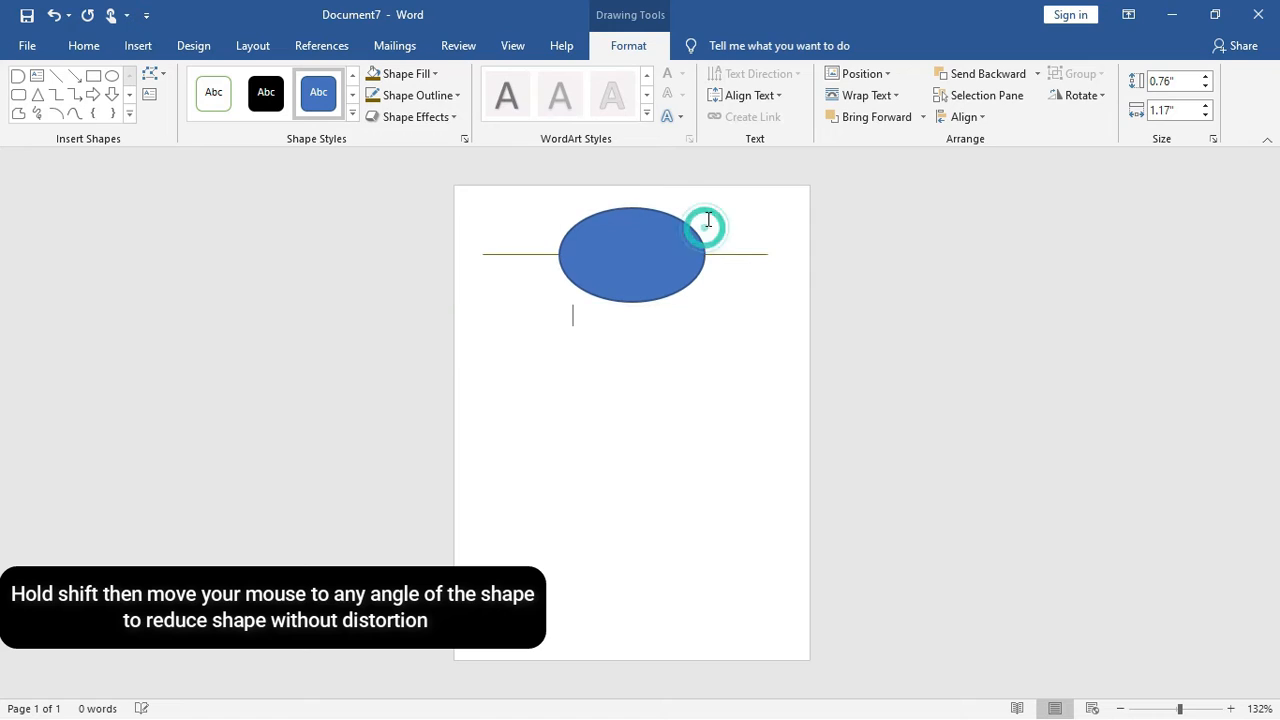
click(677, 240)
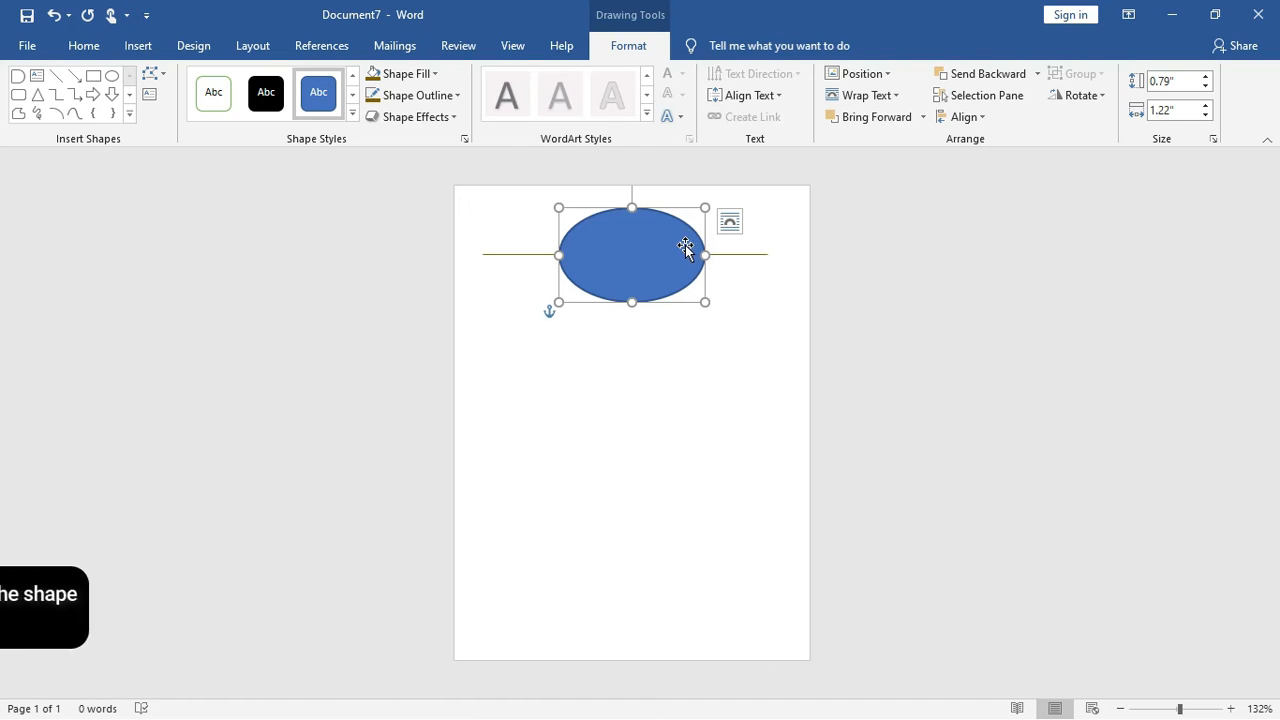
Fill the oval with the darkest shade of the gold theme colour and remove its outline.
click(401, 72)
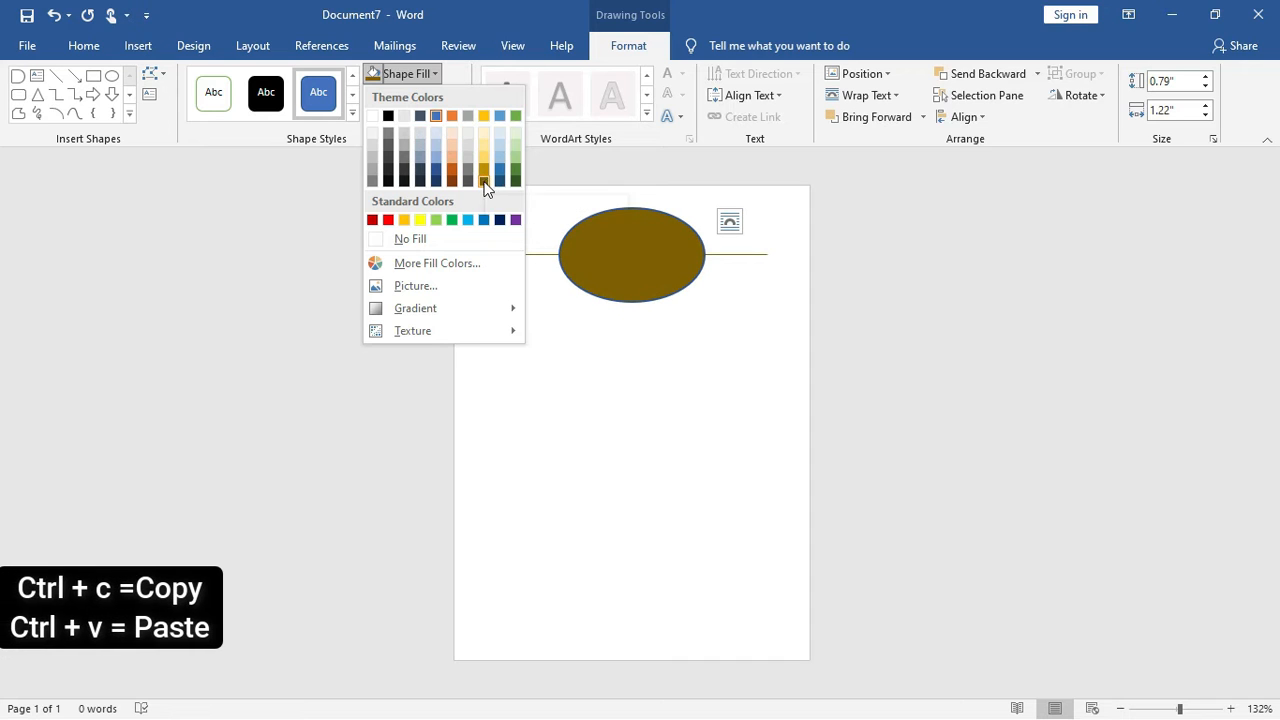
click(486, 184)
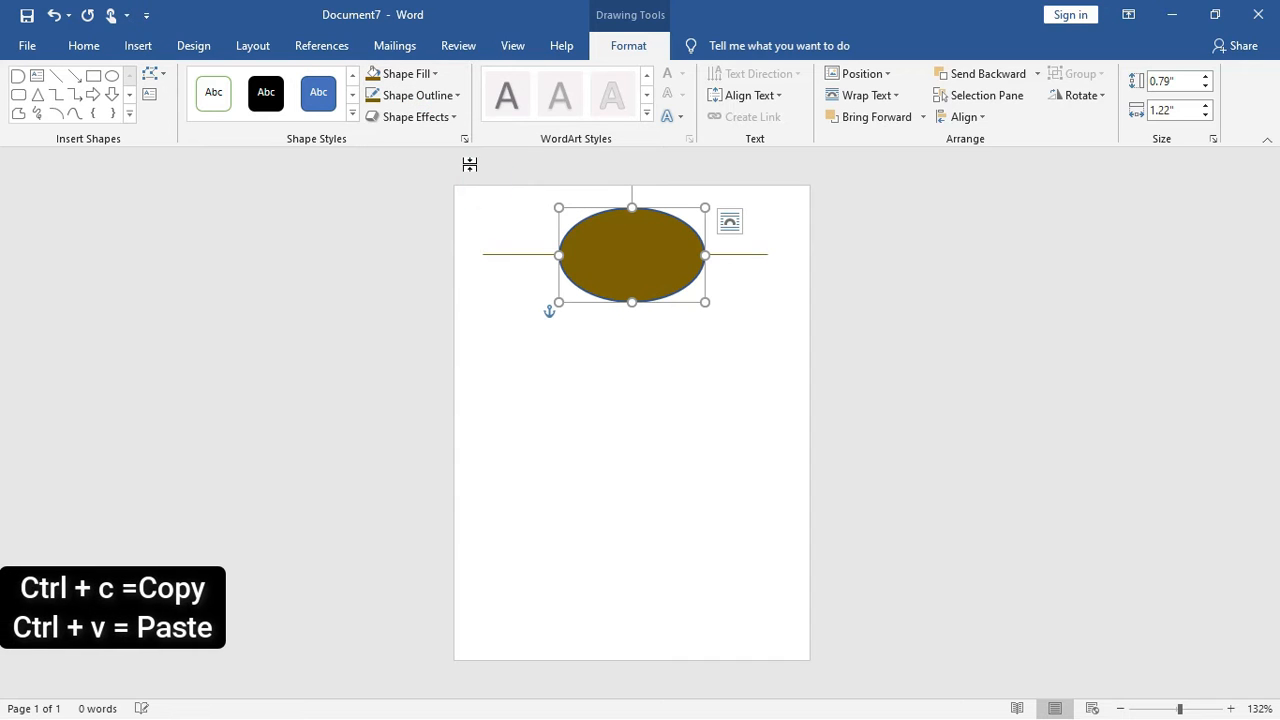
click(453, 105)
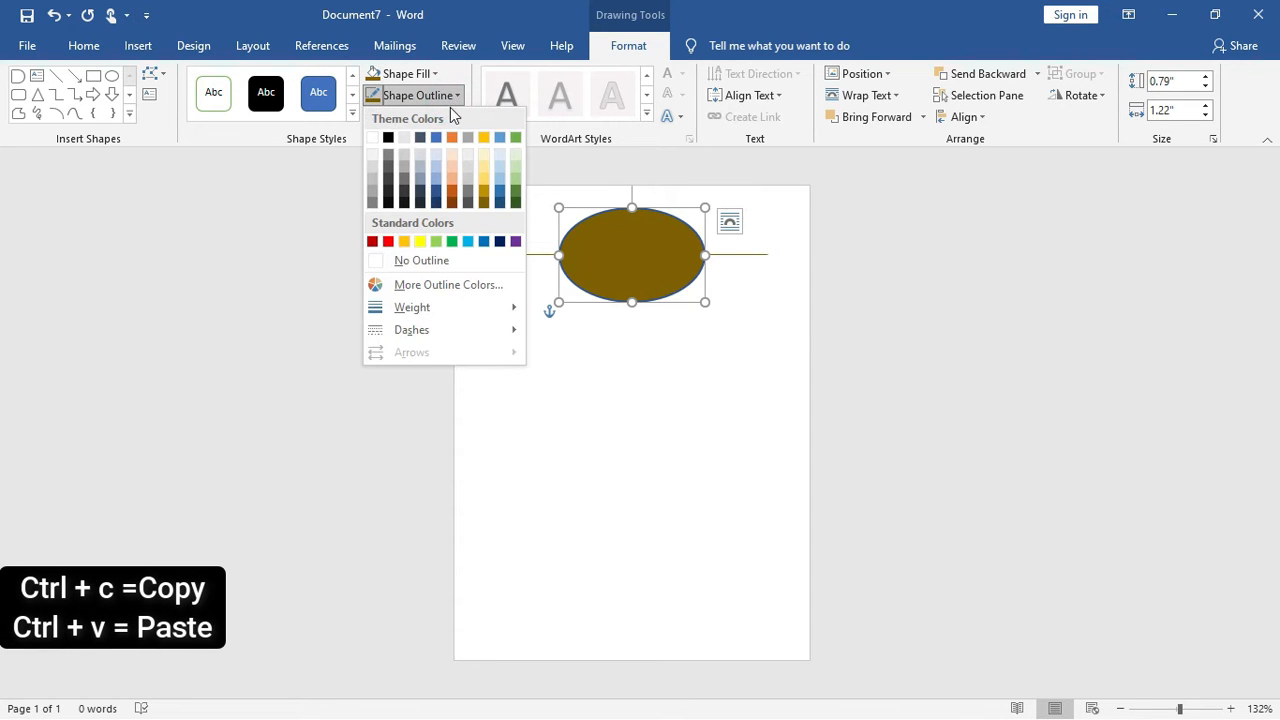
click(416, 257)
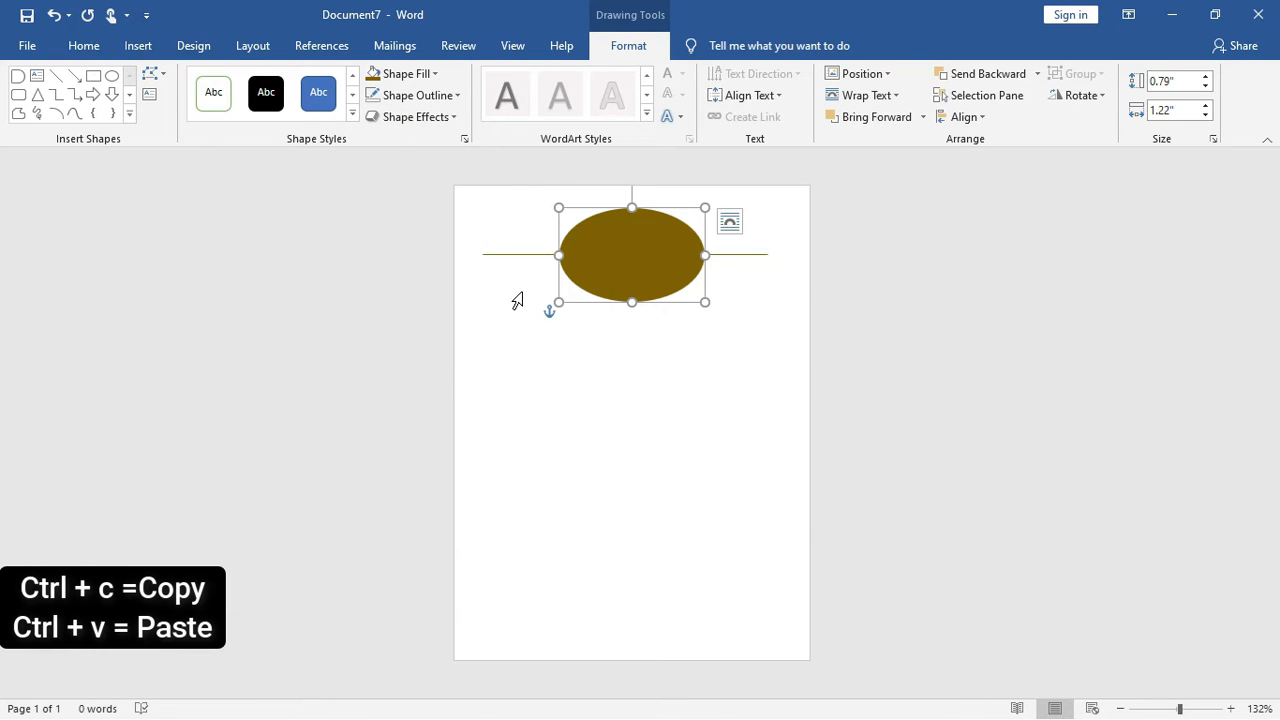
Duplicate the dark gold oval and give the copy a white outline.
key(ctrl+c)
click(594, 357)
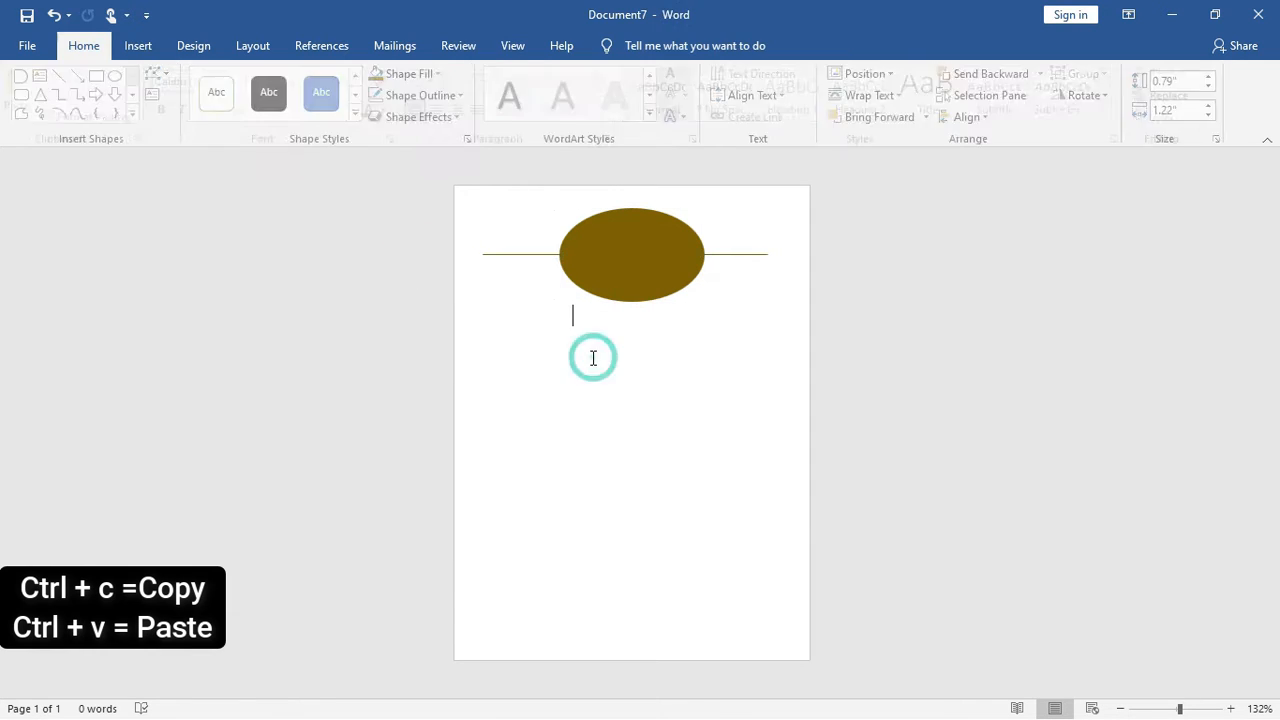
key(ctrl+v)
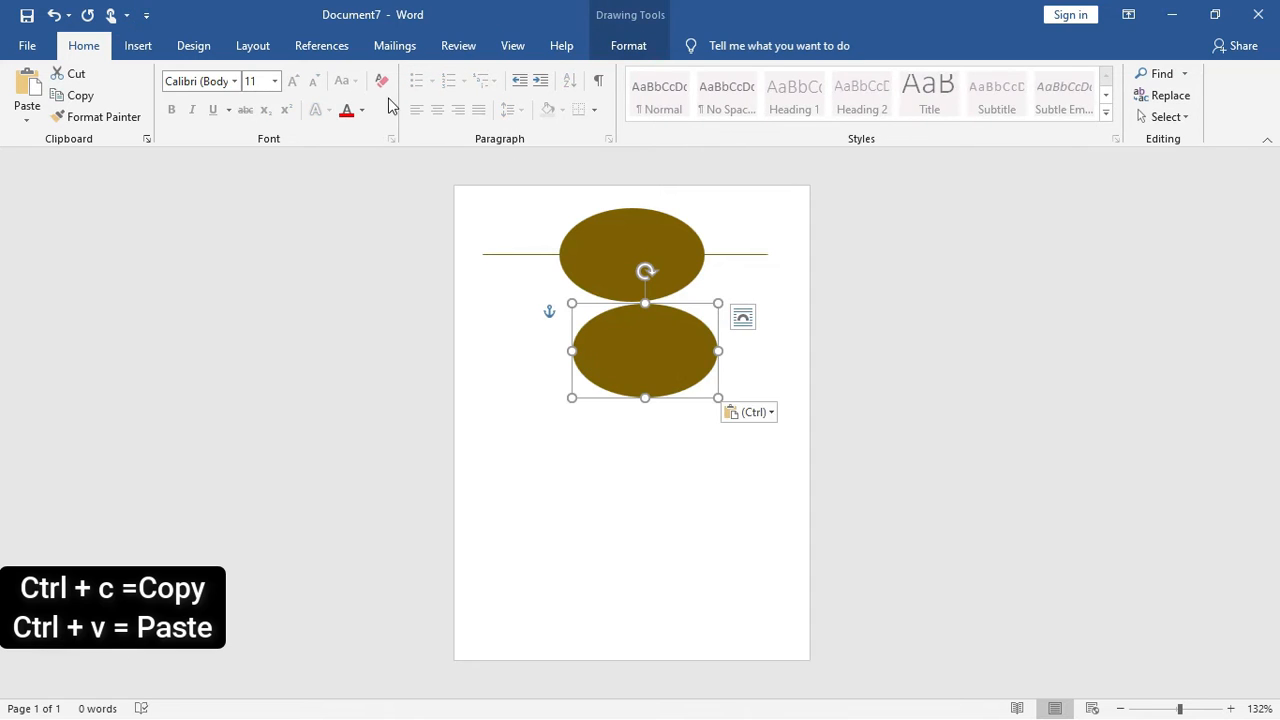
click(640, 360)
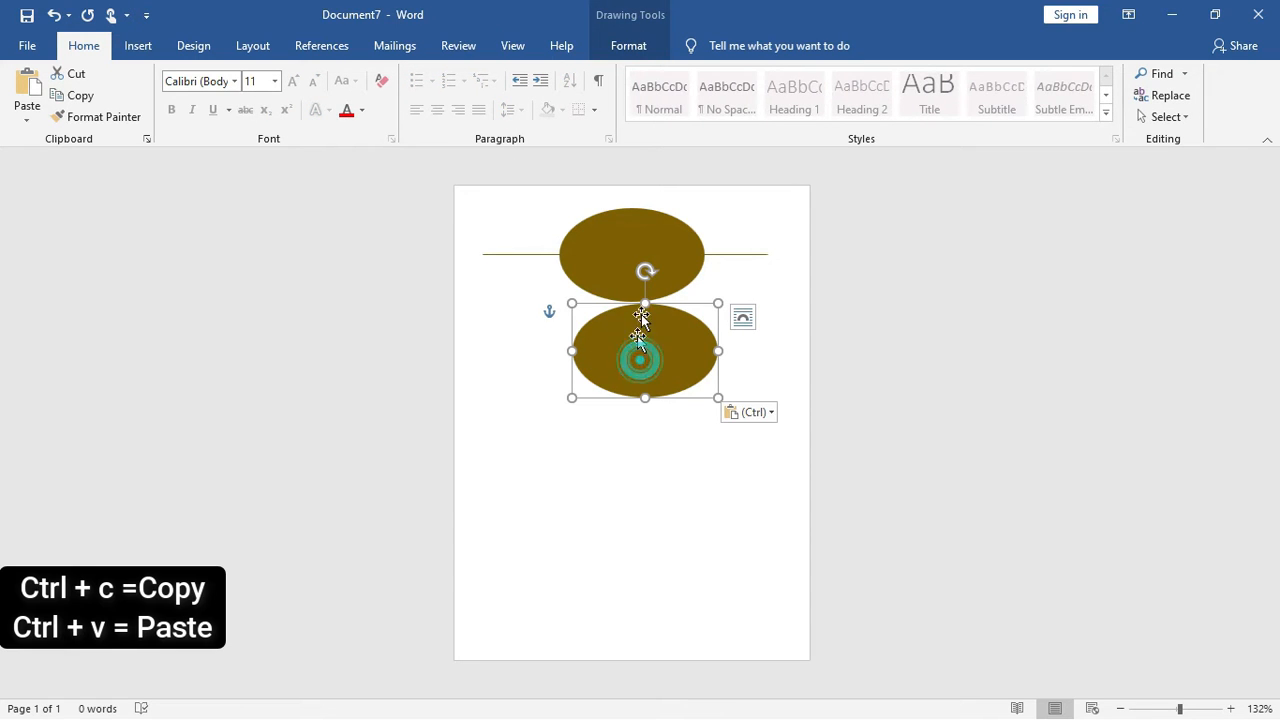
click(629, 47)
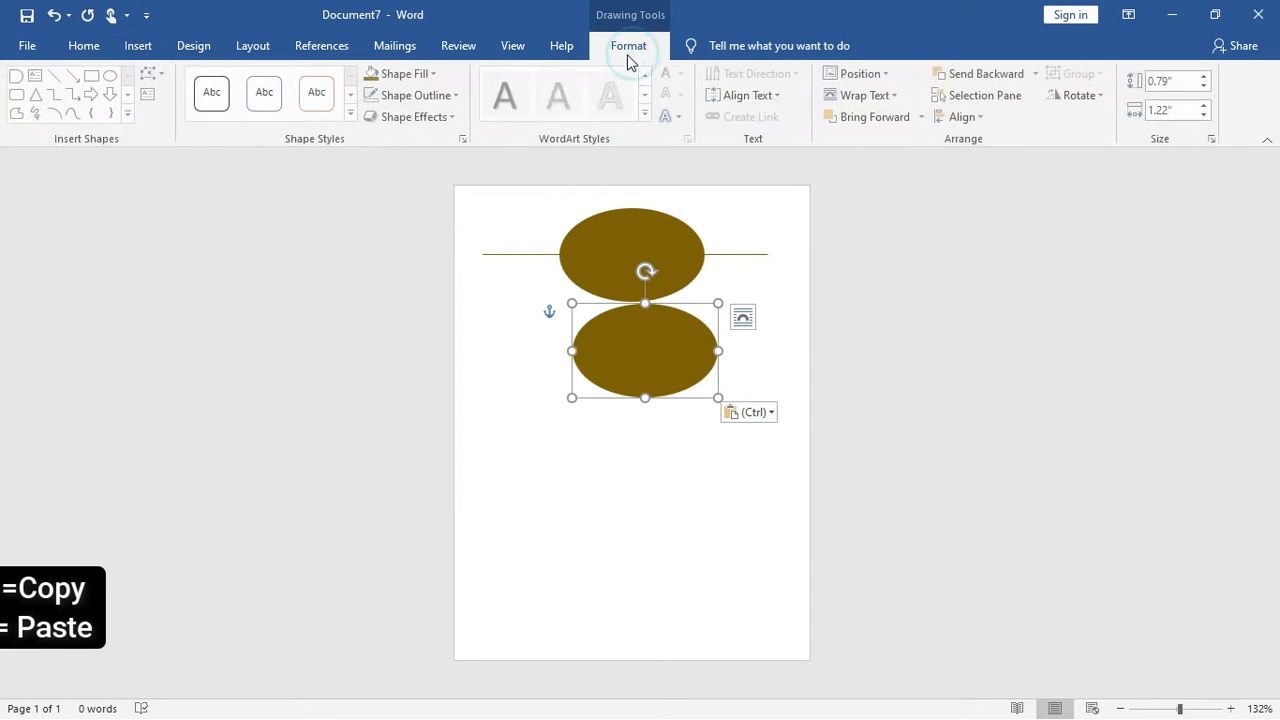
click(420, 104)
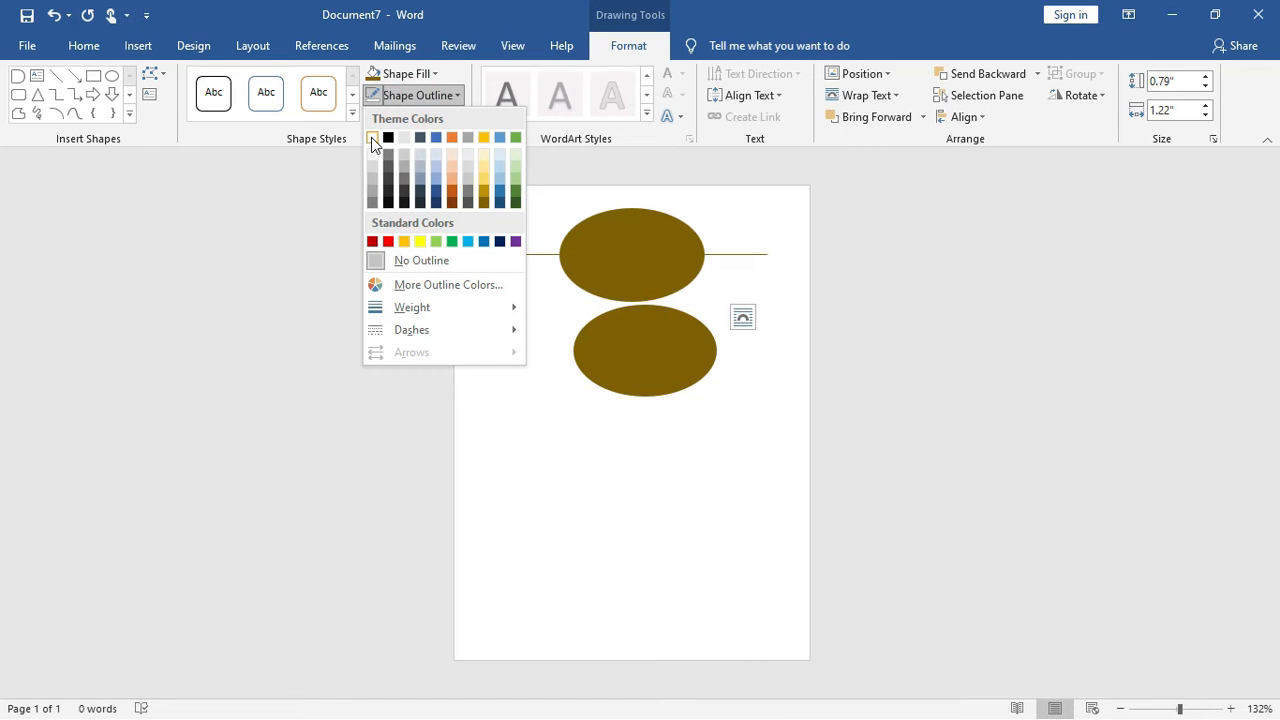
click(374, 139)
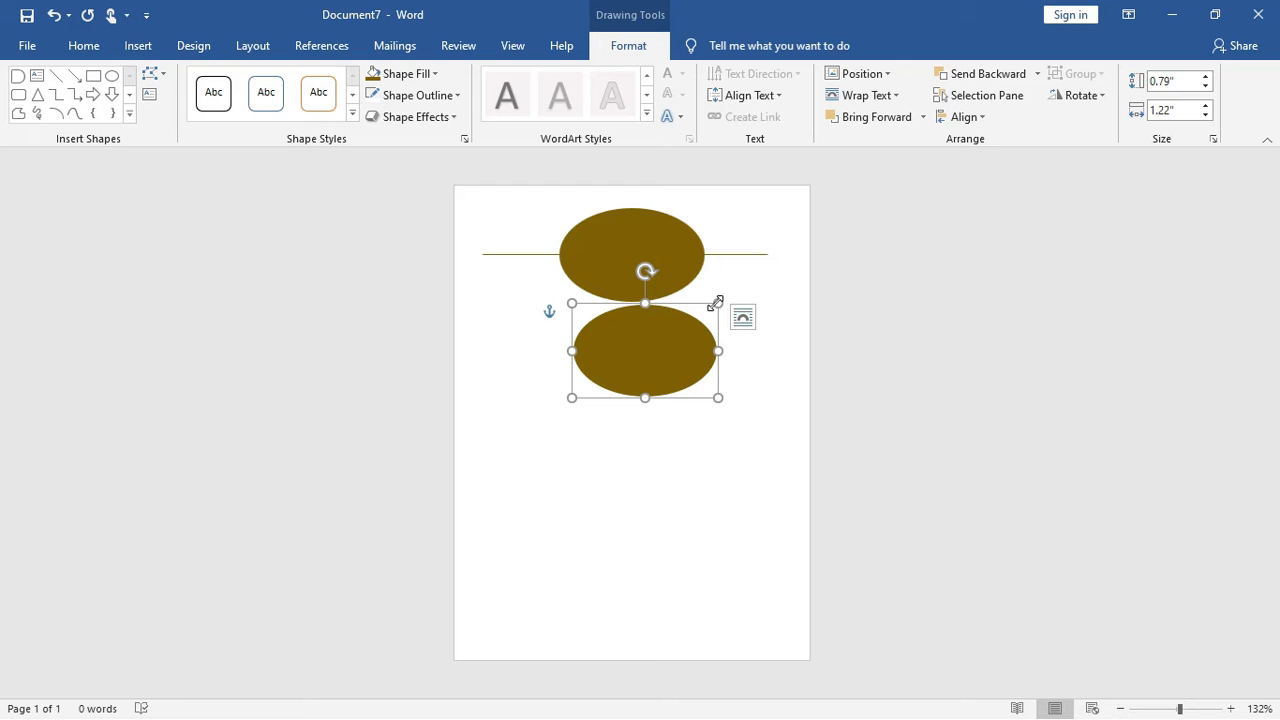
Shrink the white-outlined oval to about 1.09" wide and 0.7" high and centre it inside the larger oval.
drag(715, 303, 683, 322)
drag(641, 361, 701, 217)
drag(666, 266, 663, 263)
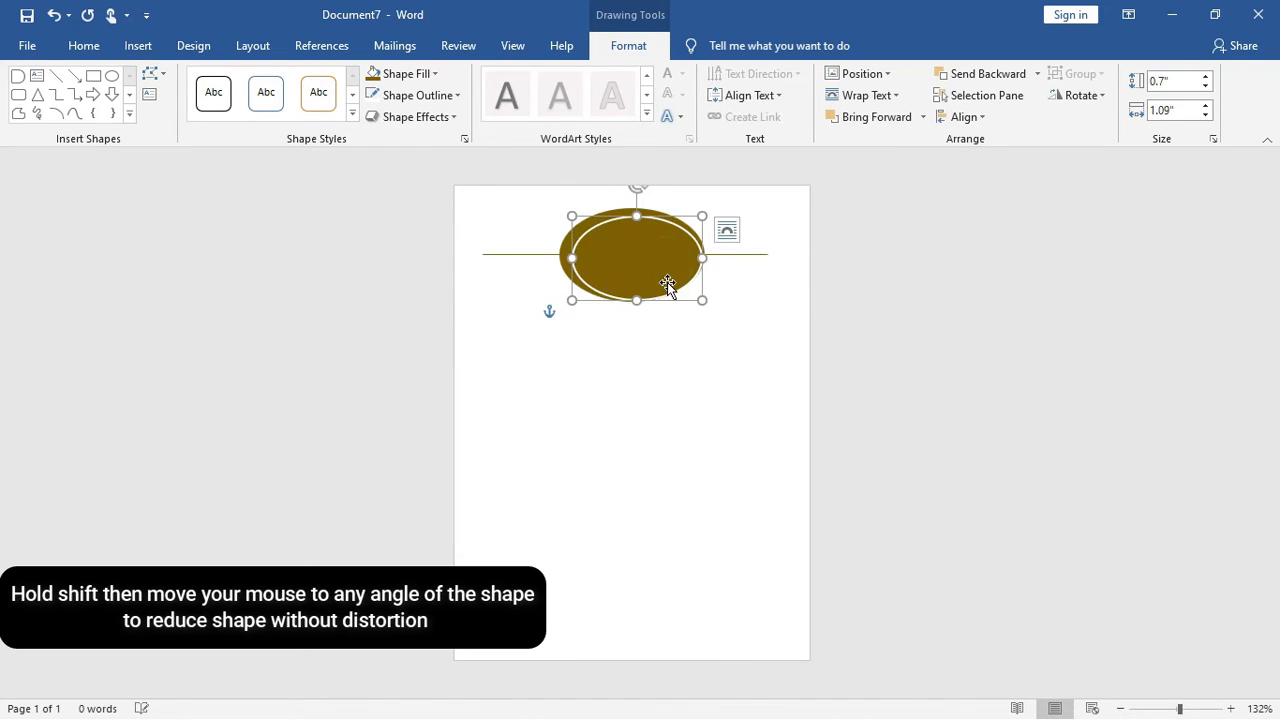
key(Up)
key(Up)
key(Up)
key(Left)
key(Left)
key(Left)
key(Left)
key(Left)
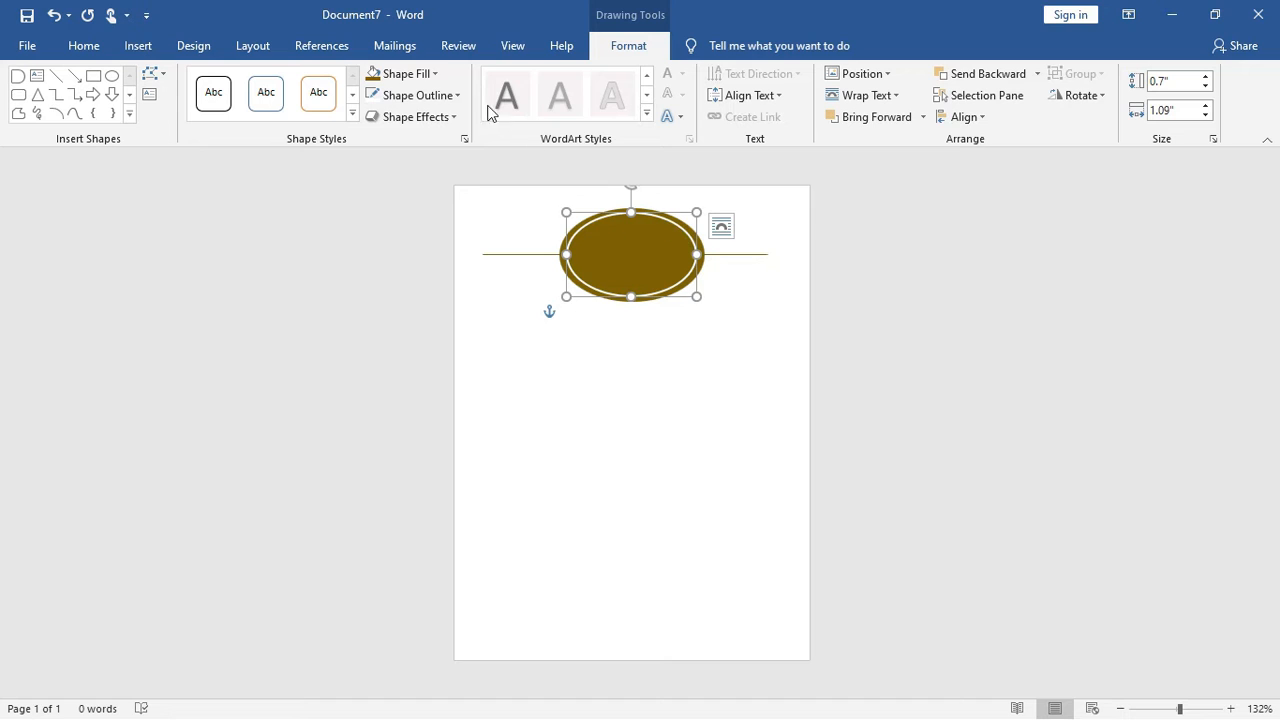
Set the inner oval's white outline weight to 1½ pt.
click(445, 95)
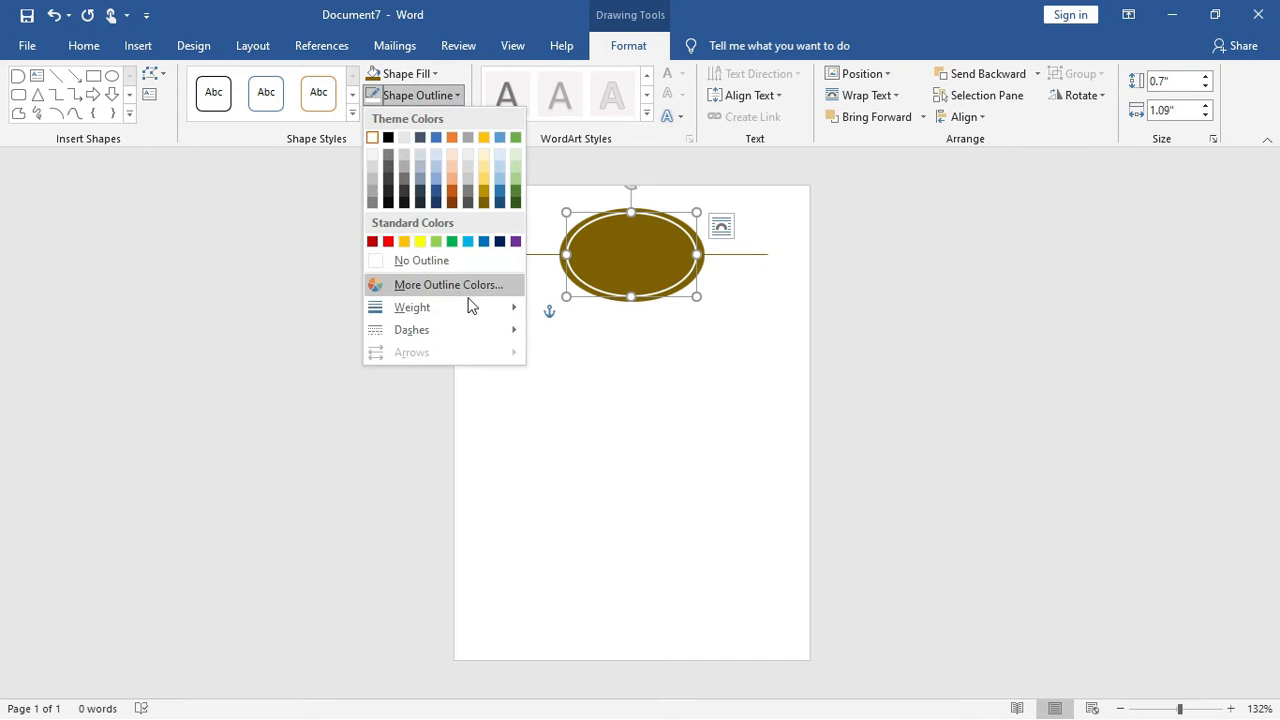
mouse_move(467, 300)
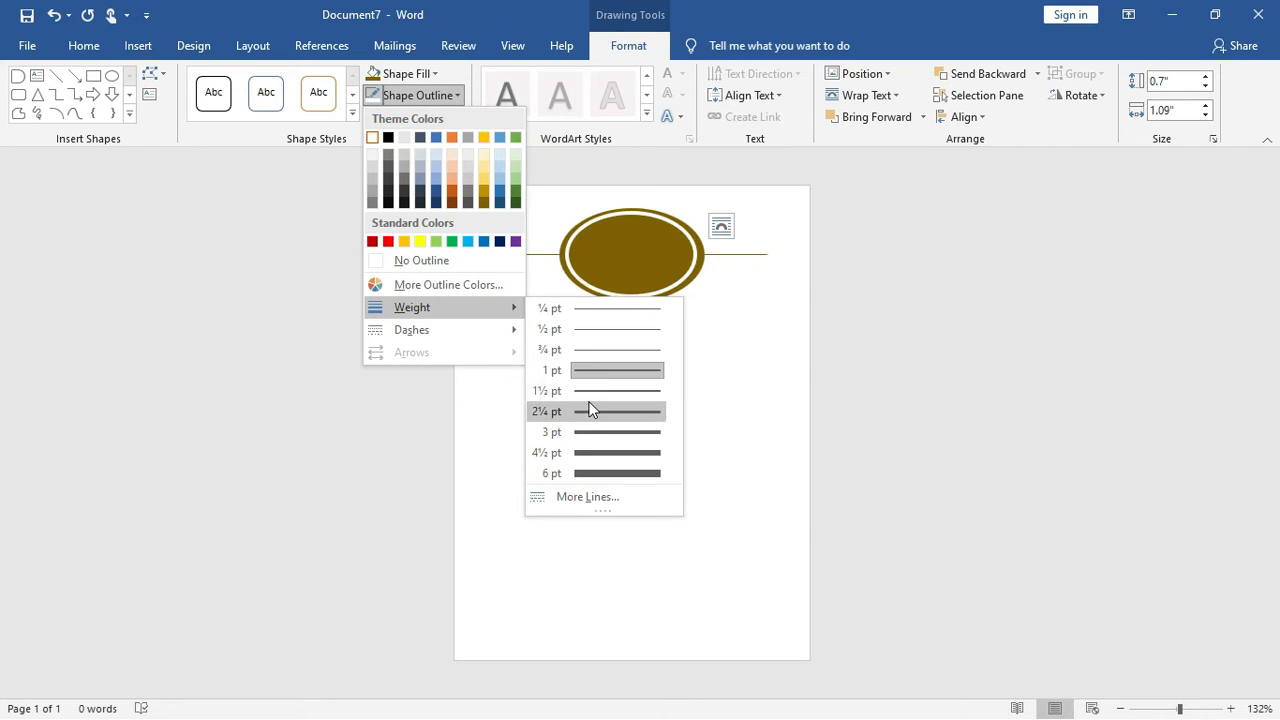
click(586, 393)
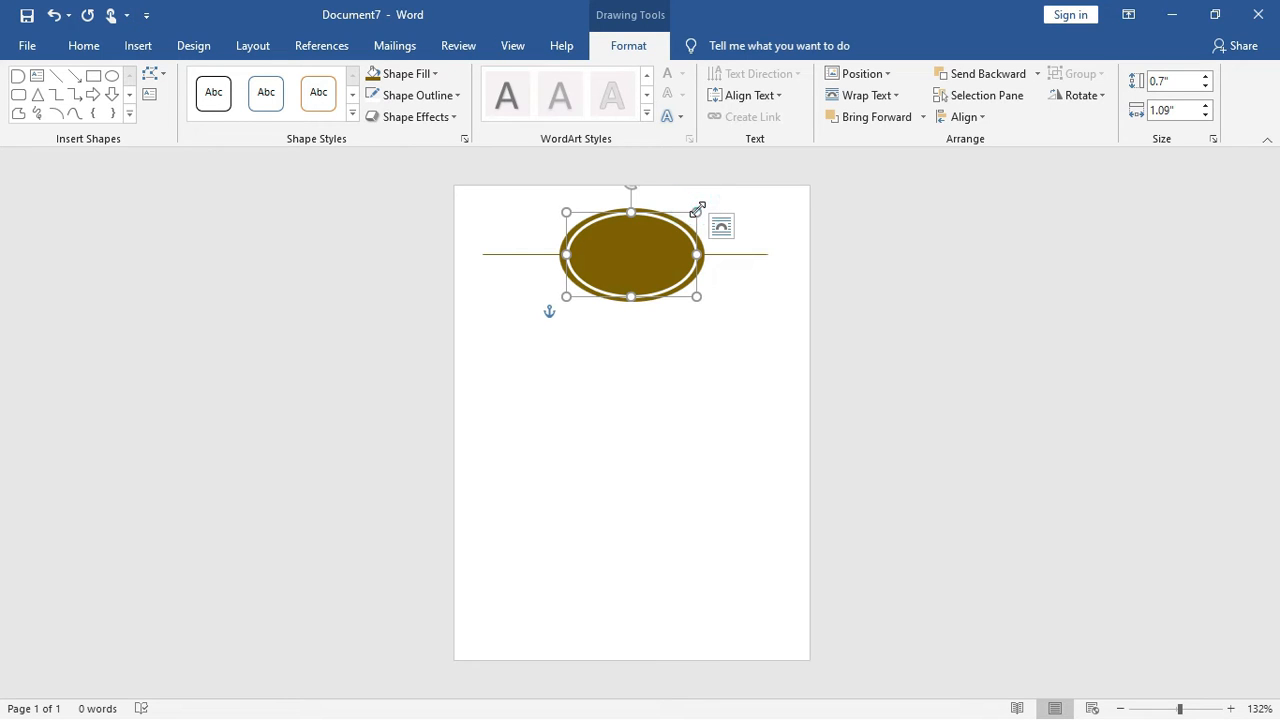
Enlarge the inner oval slightly to about 1.1" by 0.71" and nudge it right so it sits centred in the badge.
drag(697, 210, 697, 211)
key(ctrl+z)
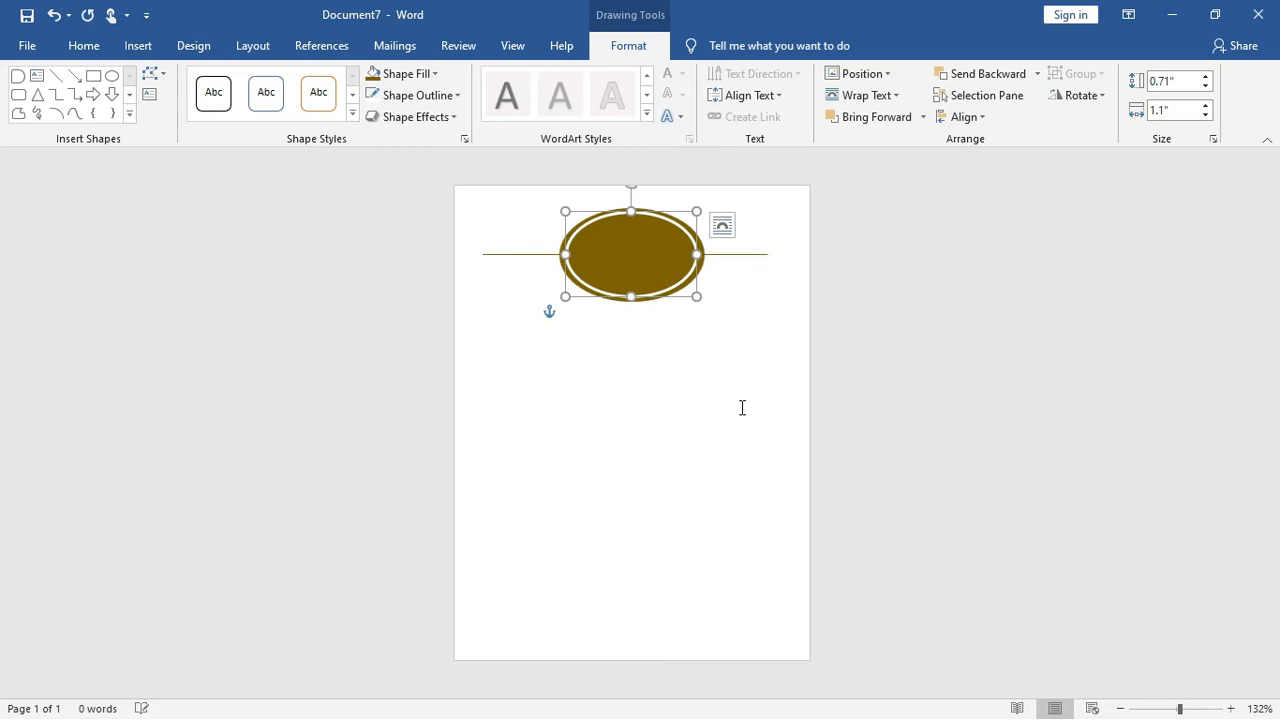
key(Right)
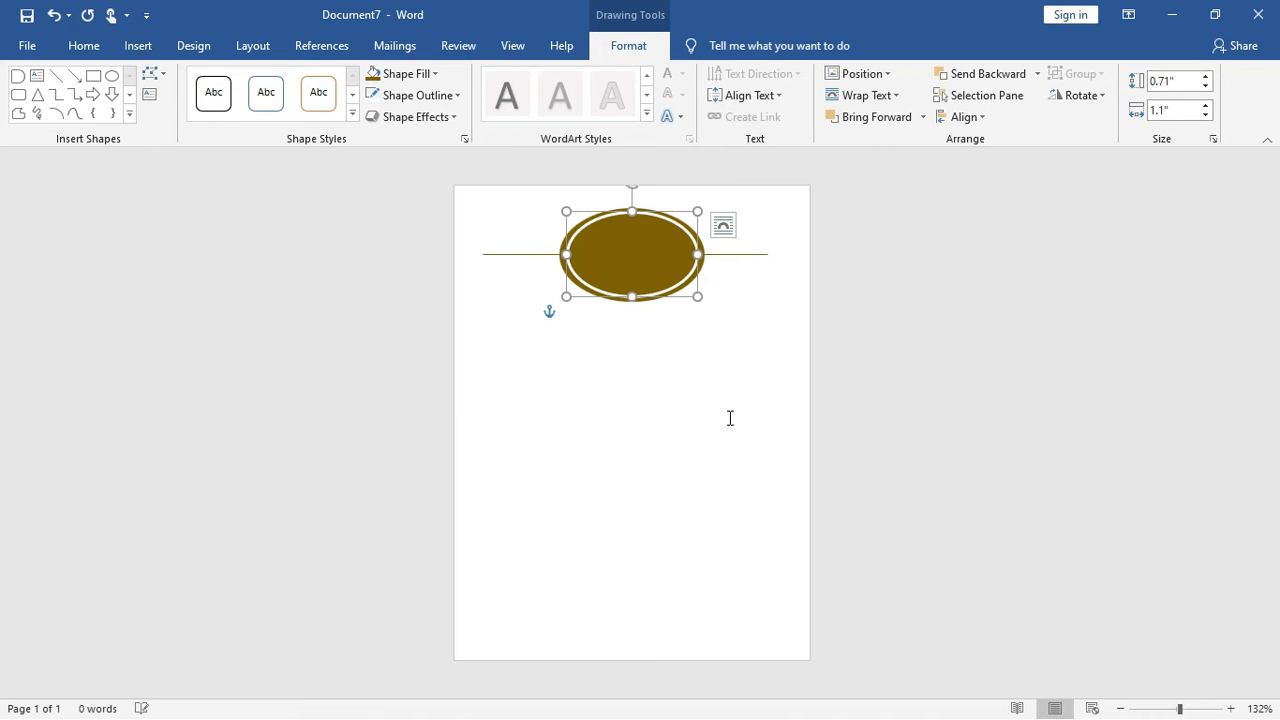
click(637, 408)
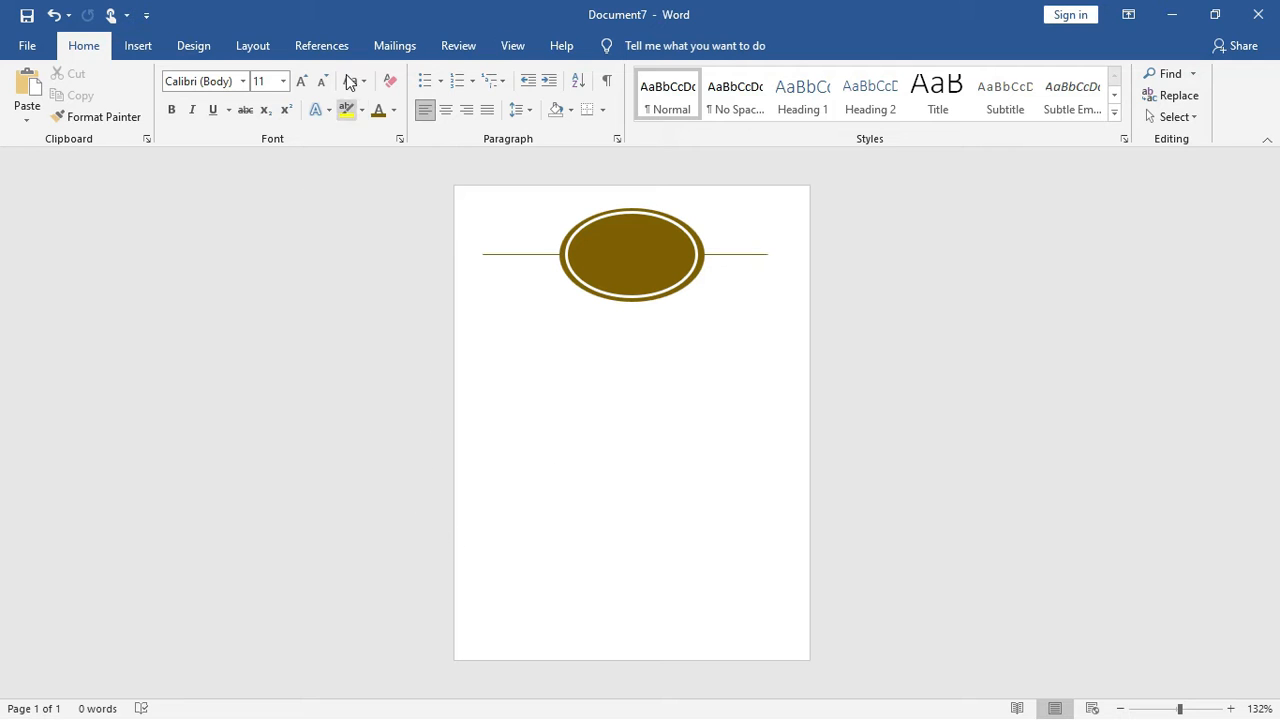
Draw a flowchart Delay shape about 1.83" wide on the lower part of the page.
click(138, 46)
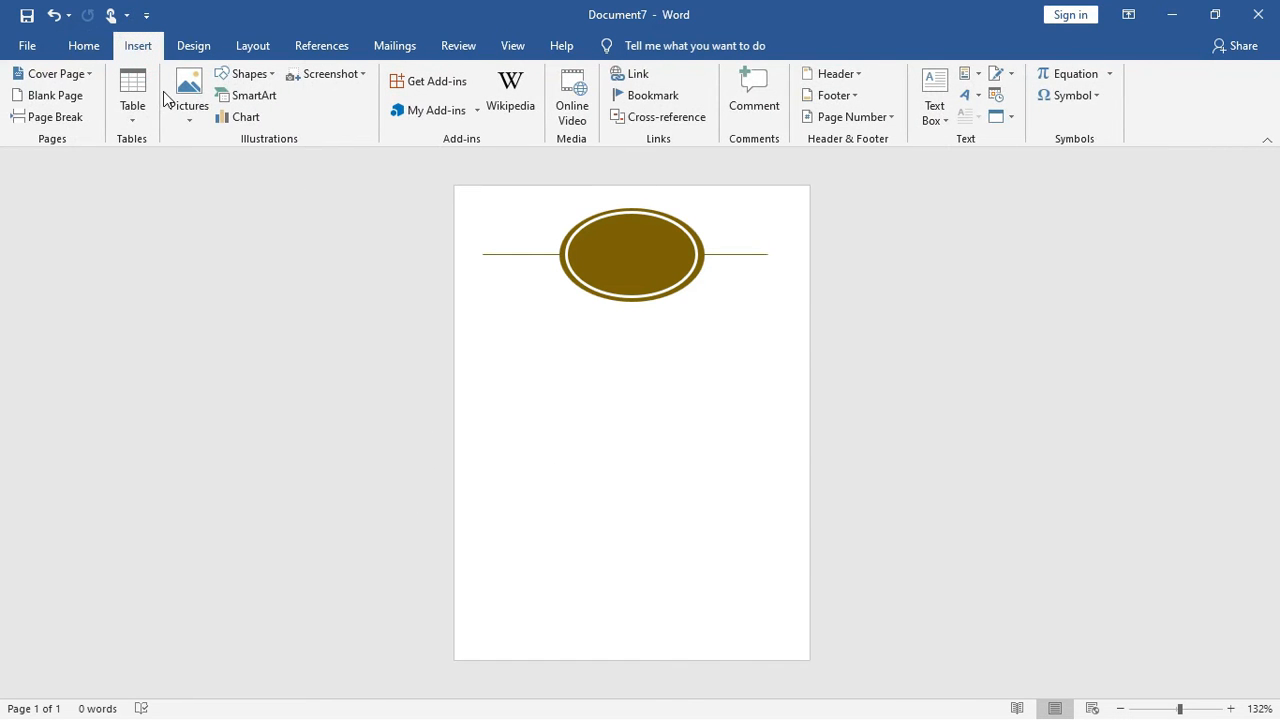
click(250, 80)
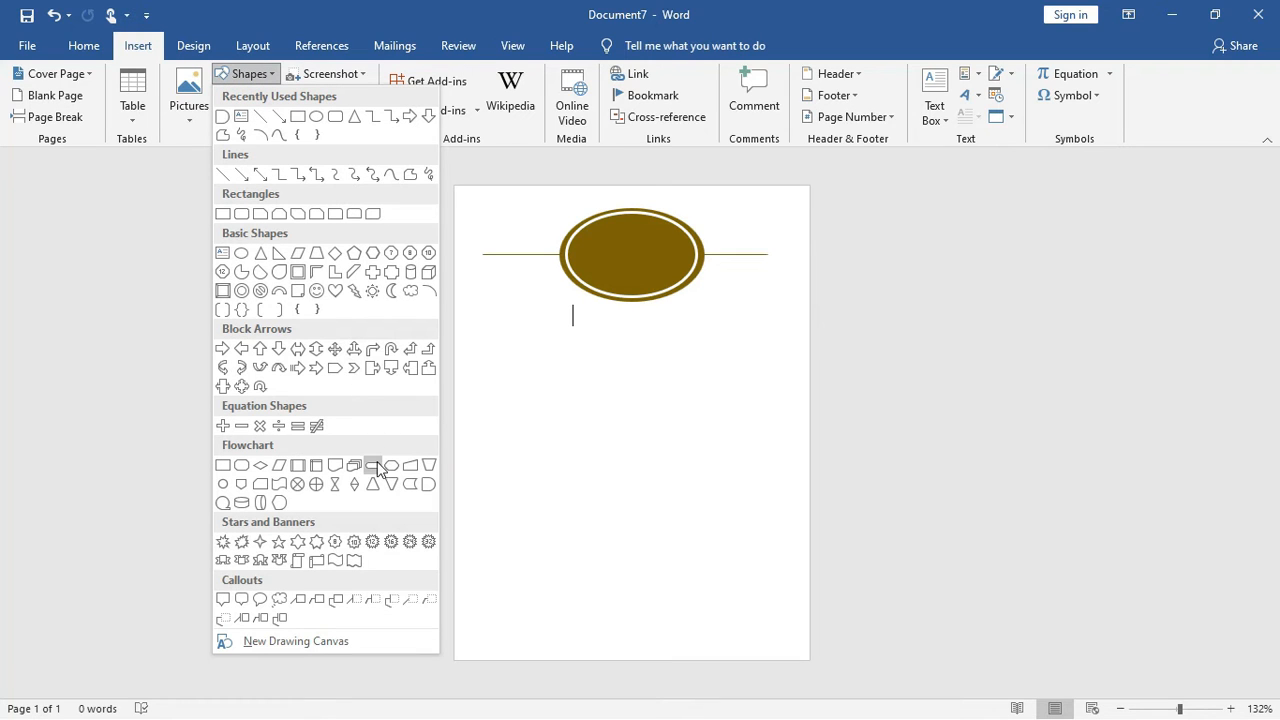
click(428, 484)
mouse_move(509, 474)
mouse_down()
mouse_move(734, 680)
mouse_move(728, 704)
mouse_up()
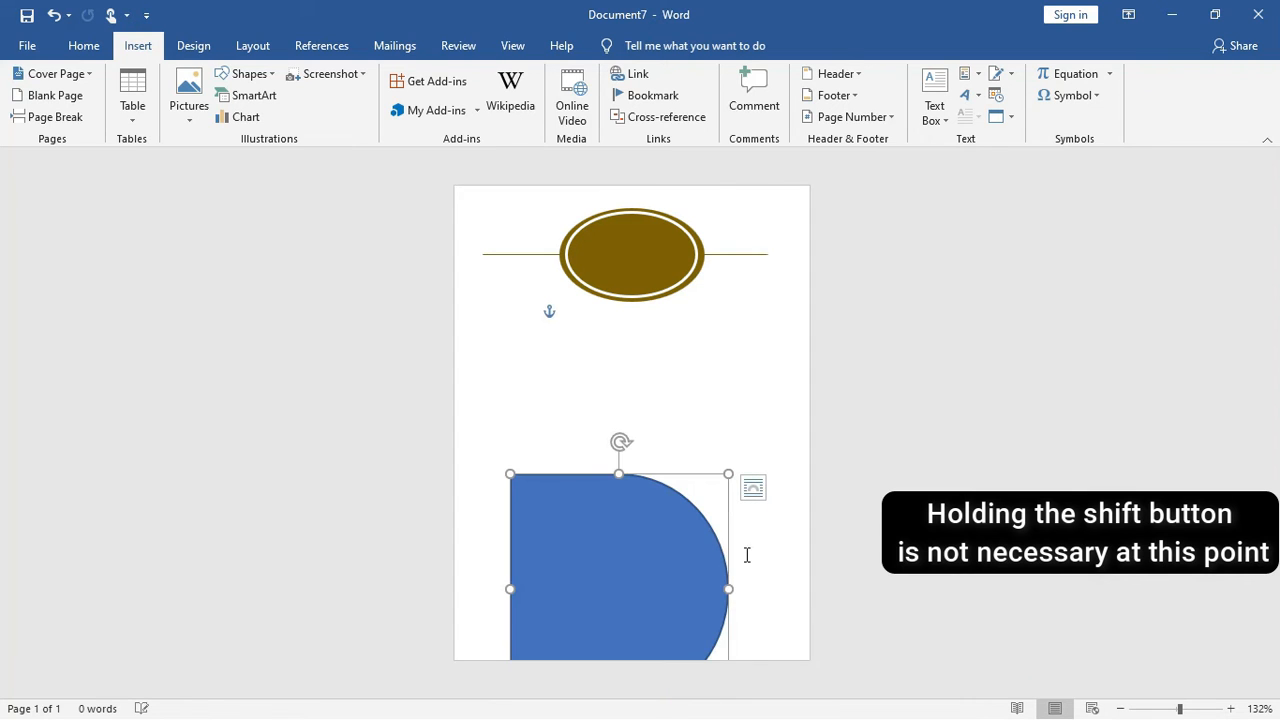
Rotate the Delay shape so its curved side faces up, stretch it to about 4.06" across and shift it left.
mouse_move(620, 441)
mouse_down()
mouse_move(466, 471)
mouse_move(446, 577)
mouse_move(469, 606)
mouse_move(463, 574)
mouse_move(468, 589)
mouse_up()
drag(733, 589, 995, 597)
drag(750, 617, 513, 598)
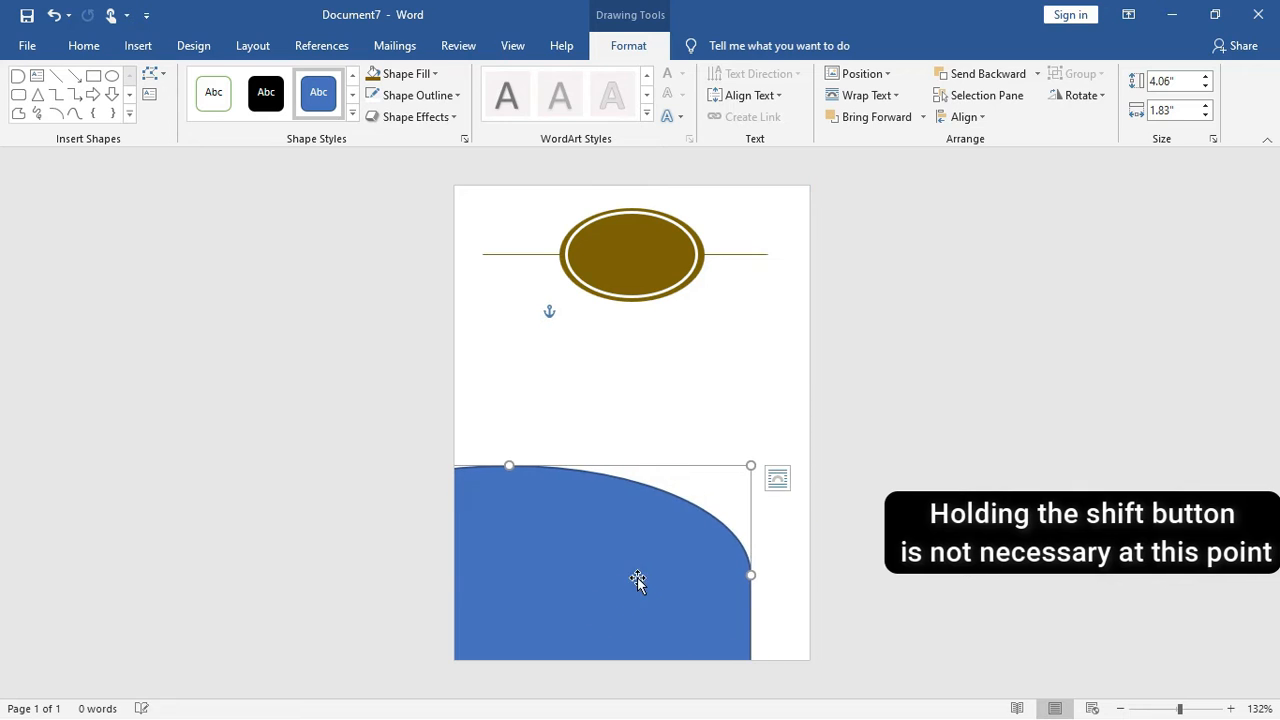
Widen the curved shape to about 4.81" and centre it horizontally across the bottom of the page.
click(751, 575)
drag(751, 575, 823, 580)
drag(627, 598, 675, 616)
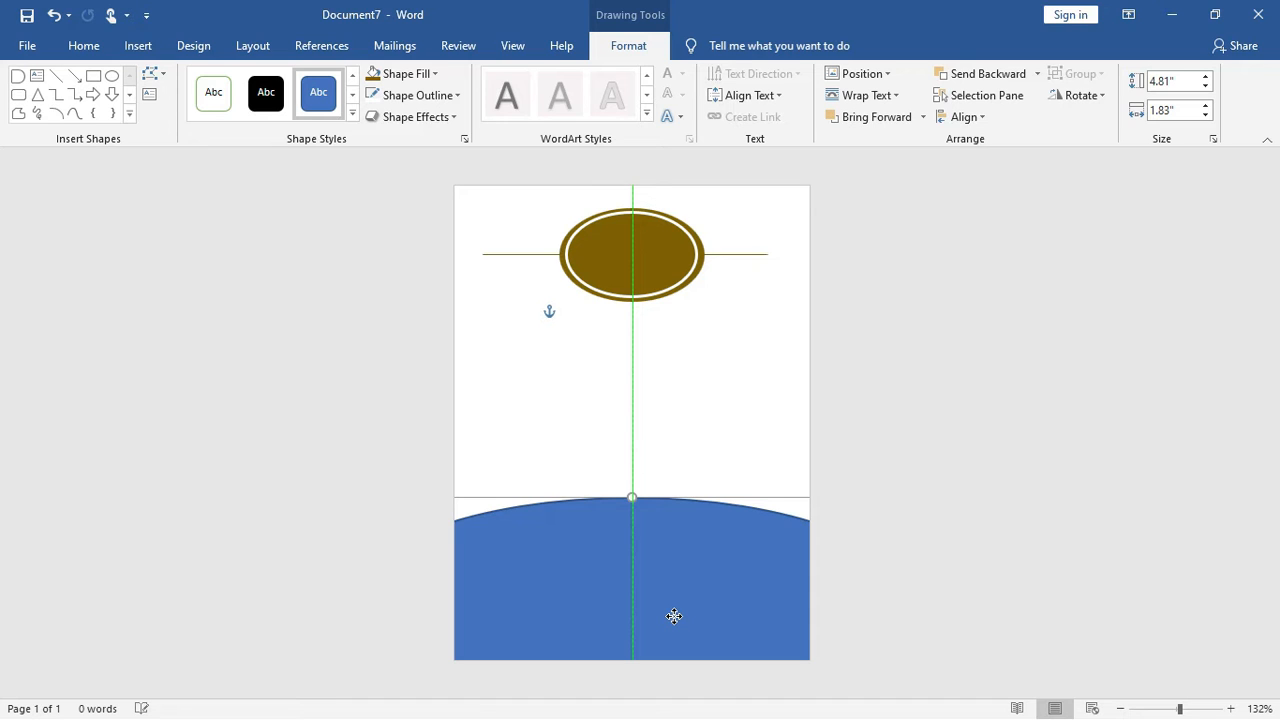
drag(674, 616, 675, 616)
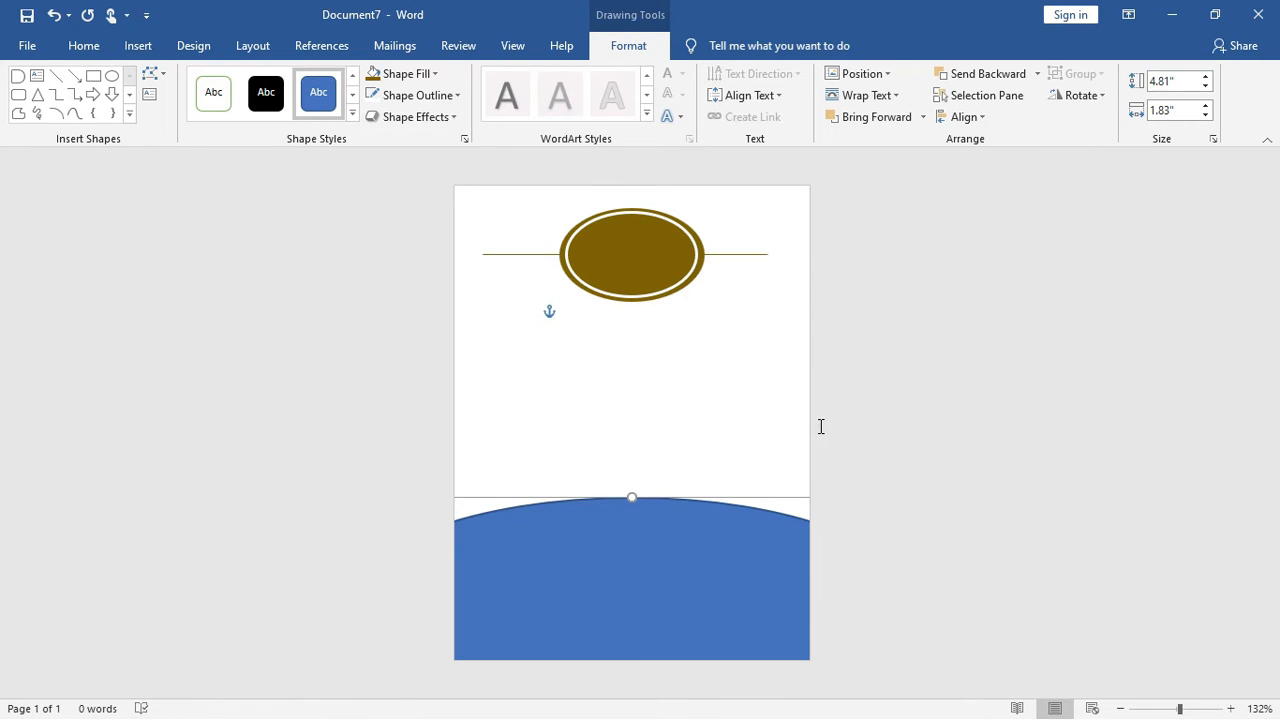
click(821, 427)
Fill the curved bottom shape with the standard green colour and remove its outline.
click(631, 541)
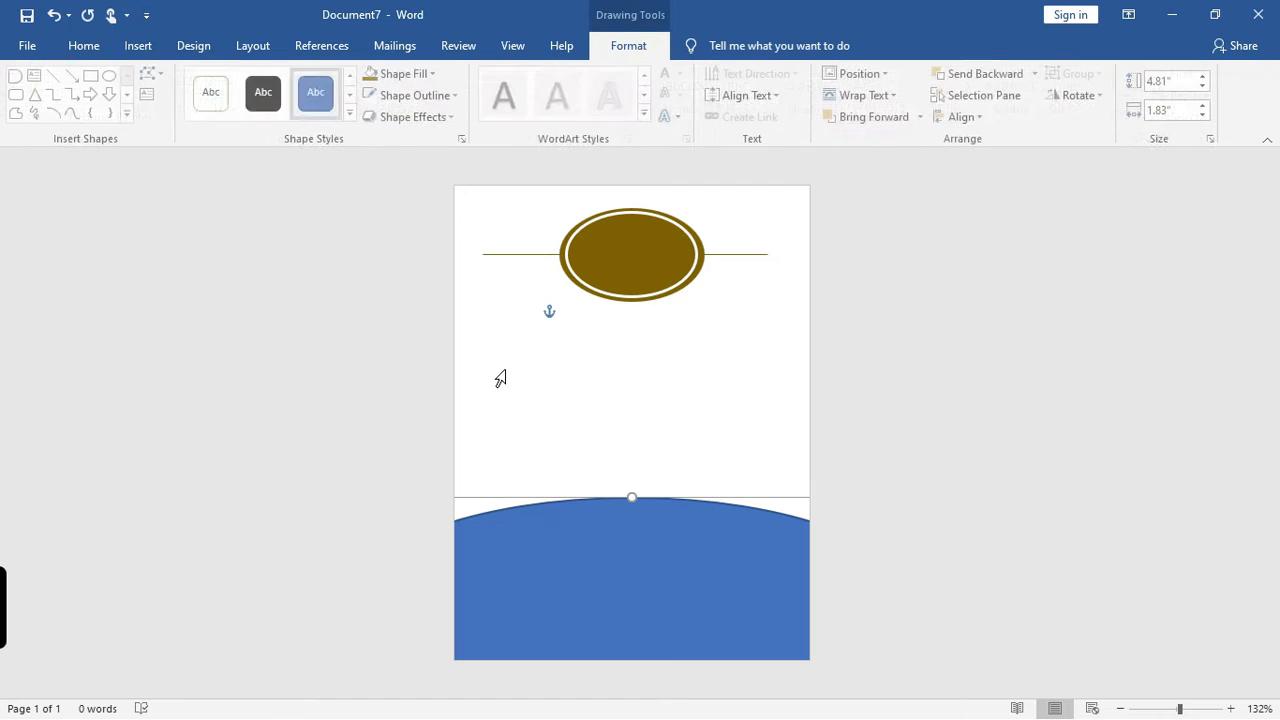
click(421, 80)
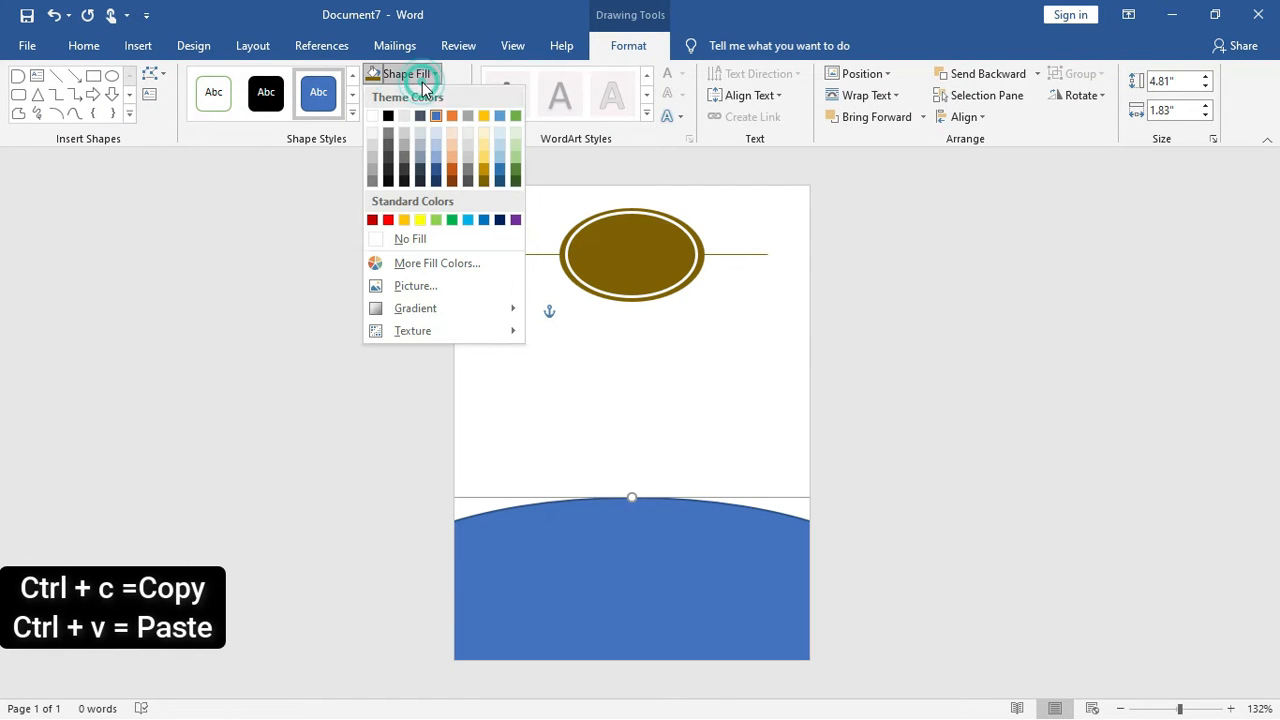
click(451, 222)
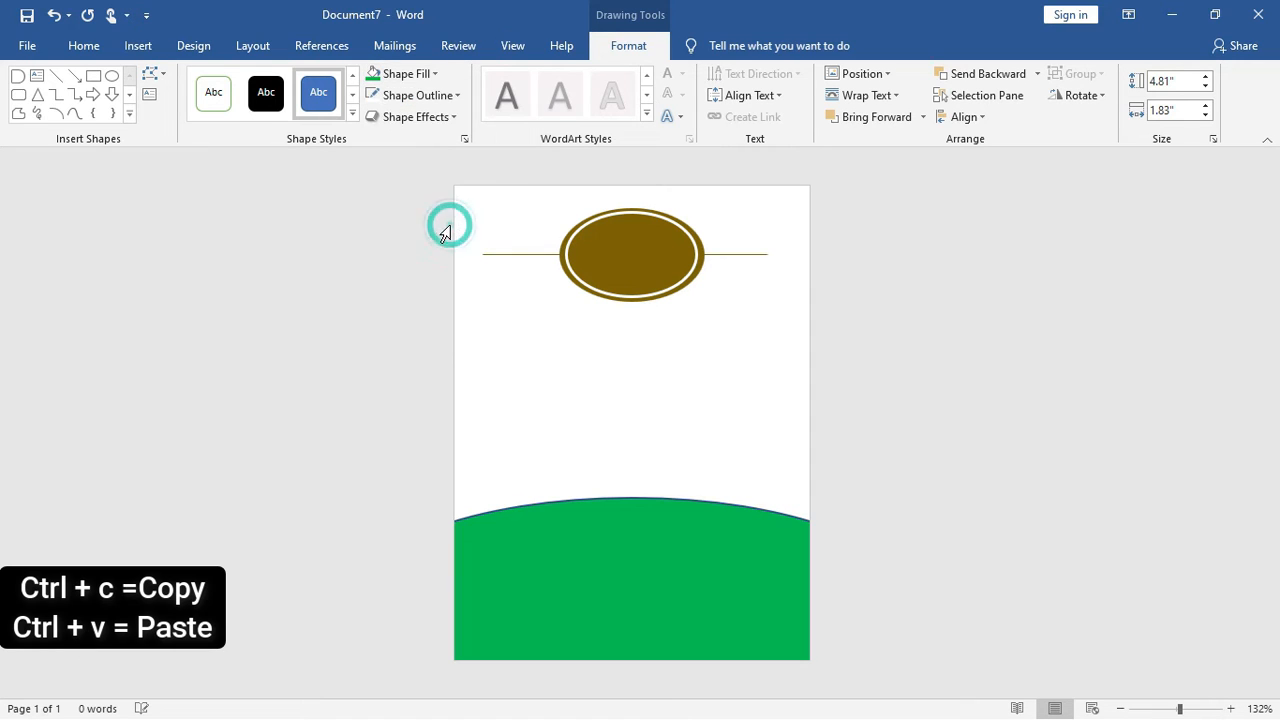
click(431, 100)
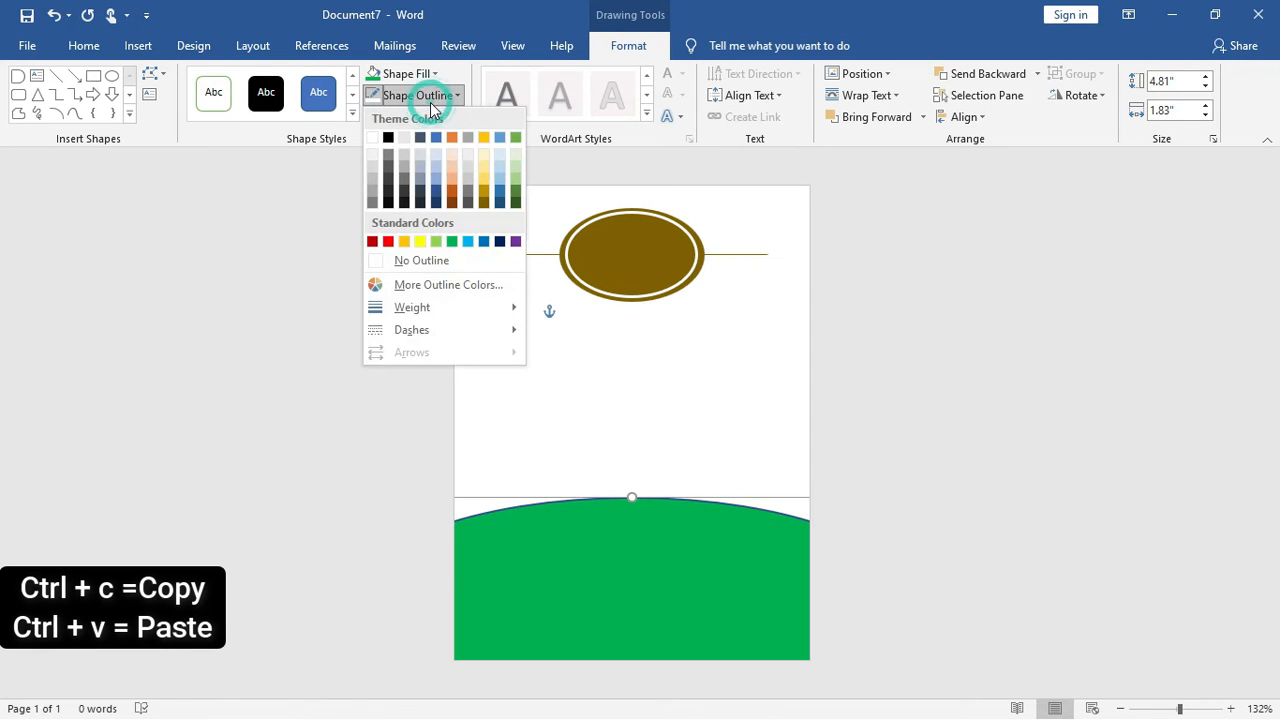
click(422, 260)
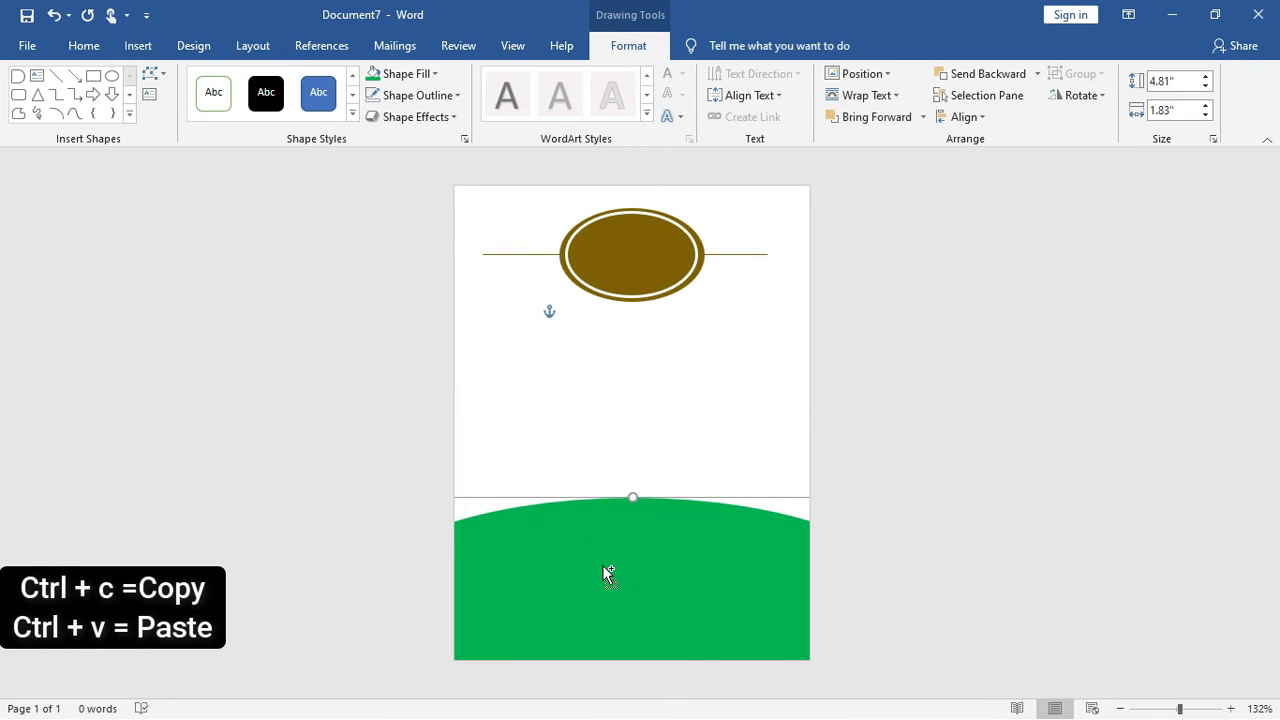
Duplicate the green curved shape and move the copy up to just below the oval badge.
key(ctrl+c)
key(ctrl+v)
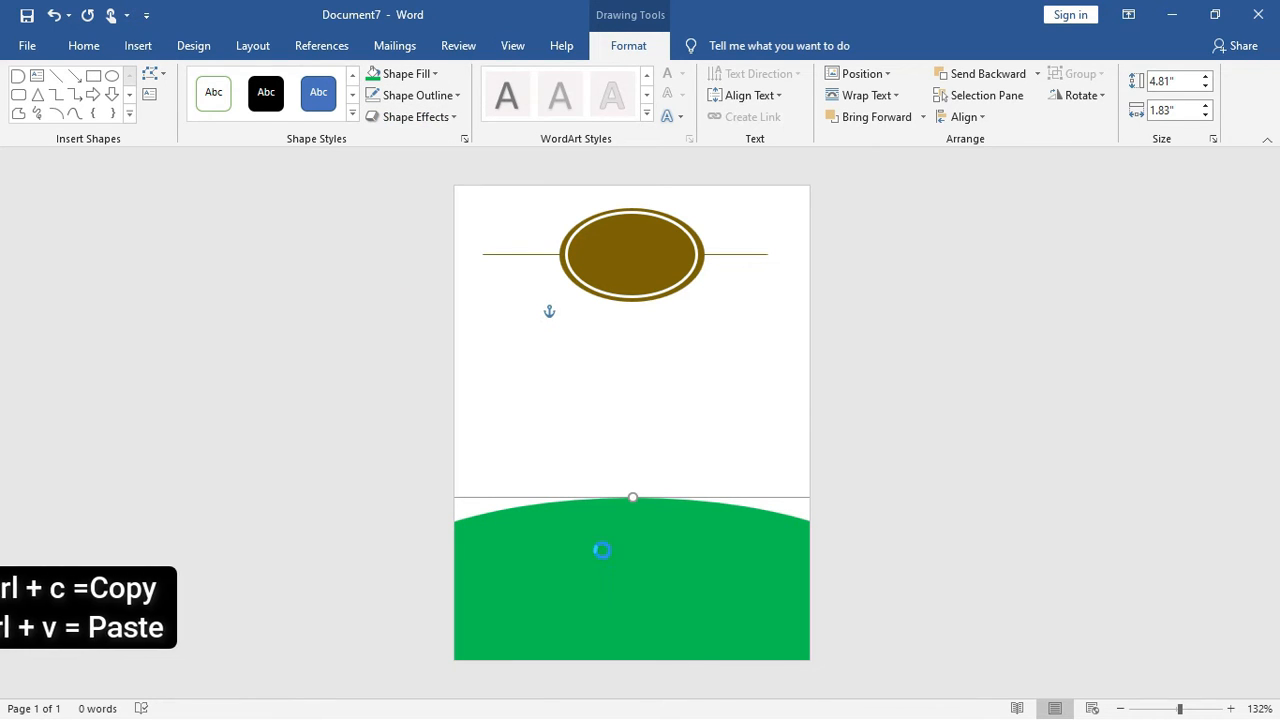
drag(605, 563, 594, 397)
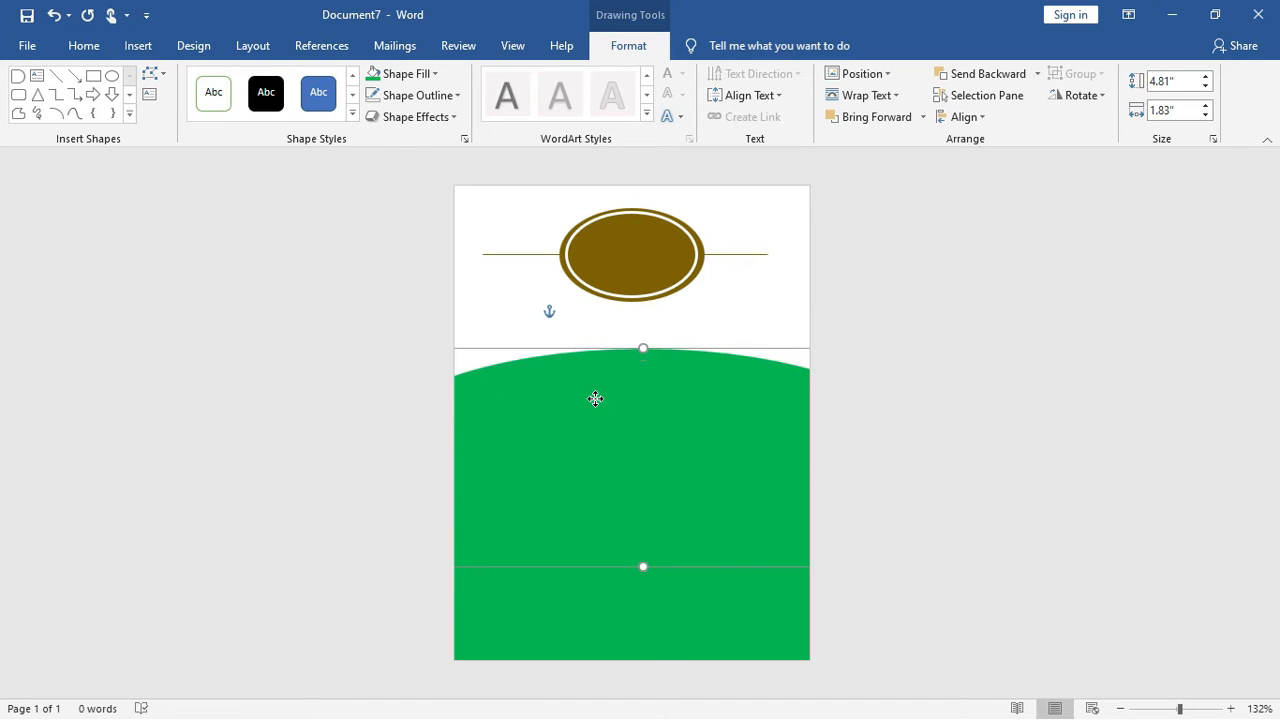
Give the copied curved shape a white outline and move it down to just inside the original curve's upper edge.
click(430, 100)
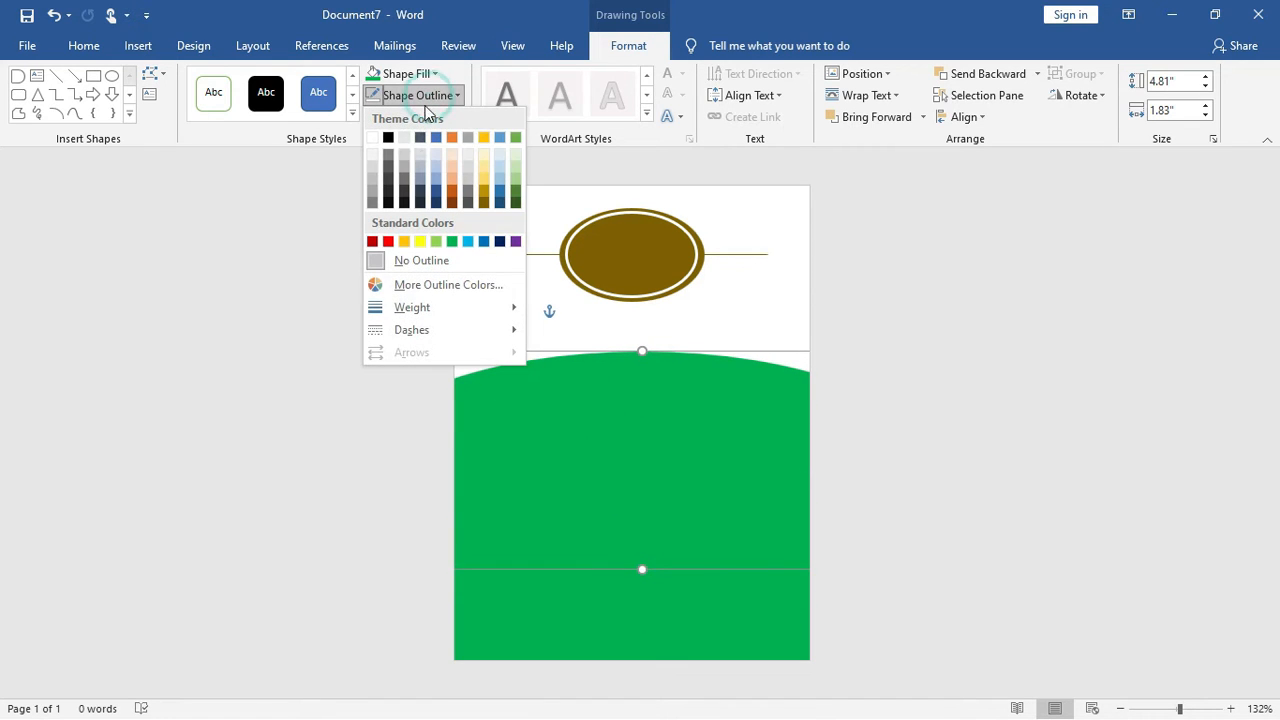
click(374, 137)
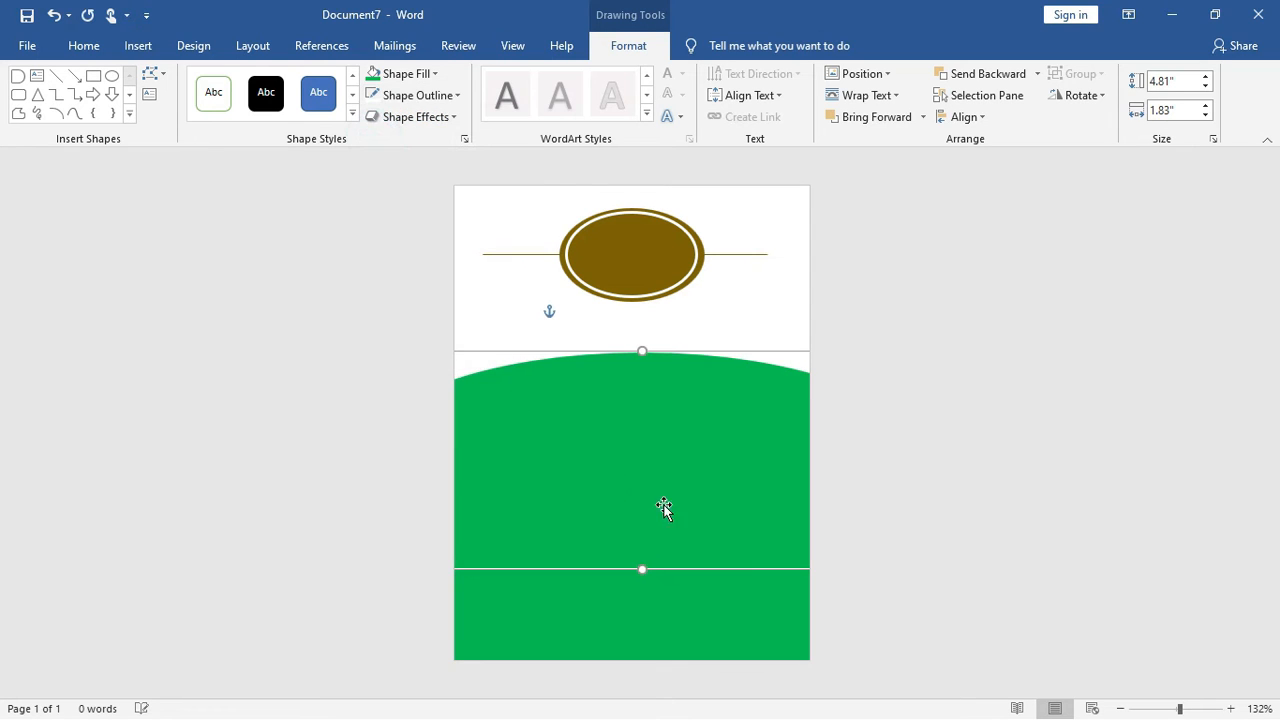
drag(643, 457, 637, 606)
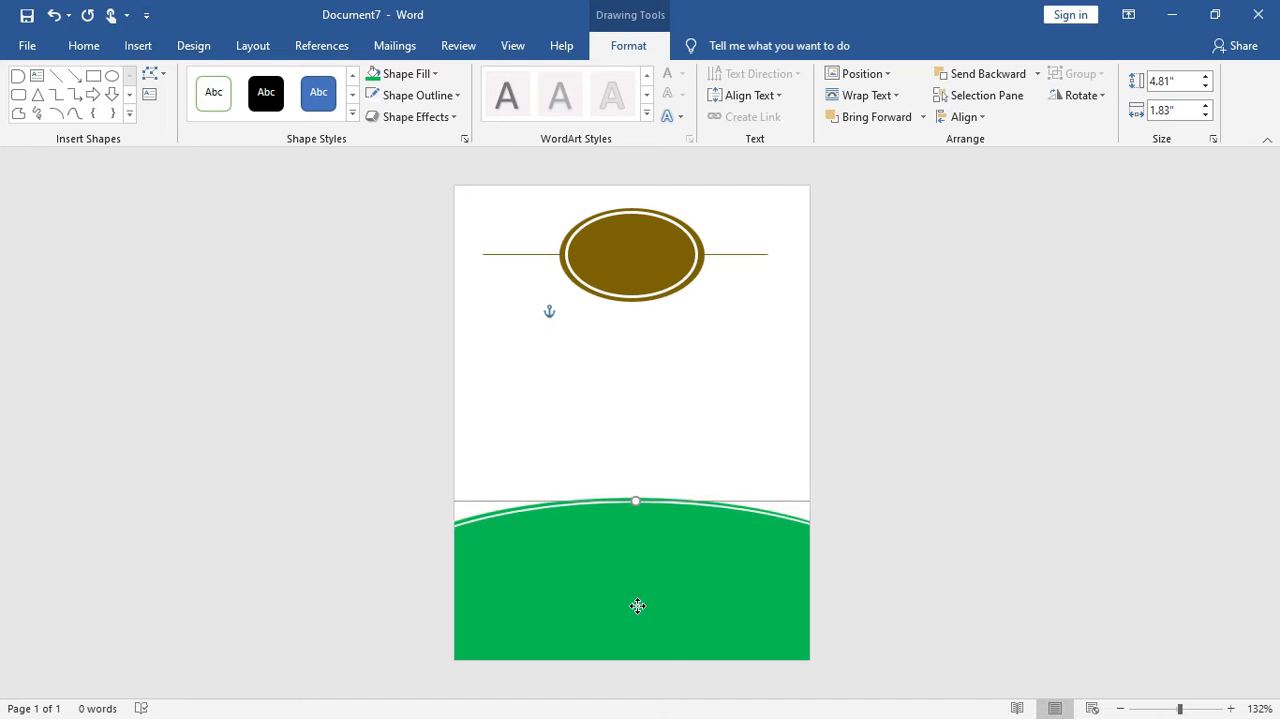
click(688, 402)
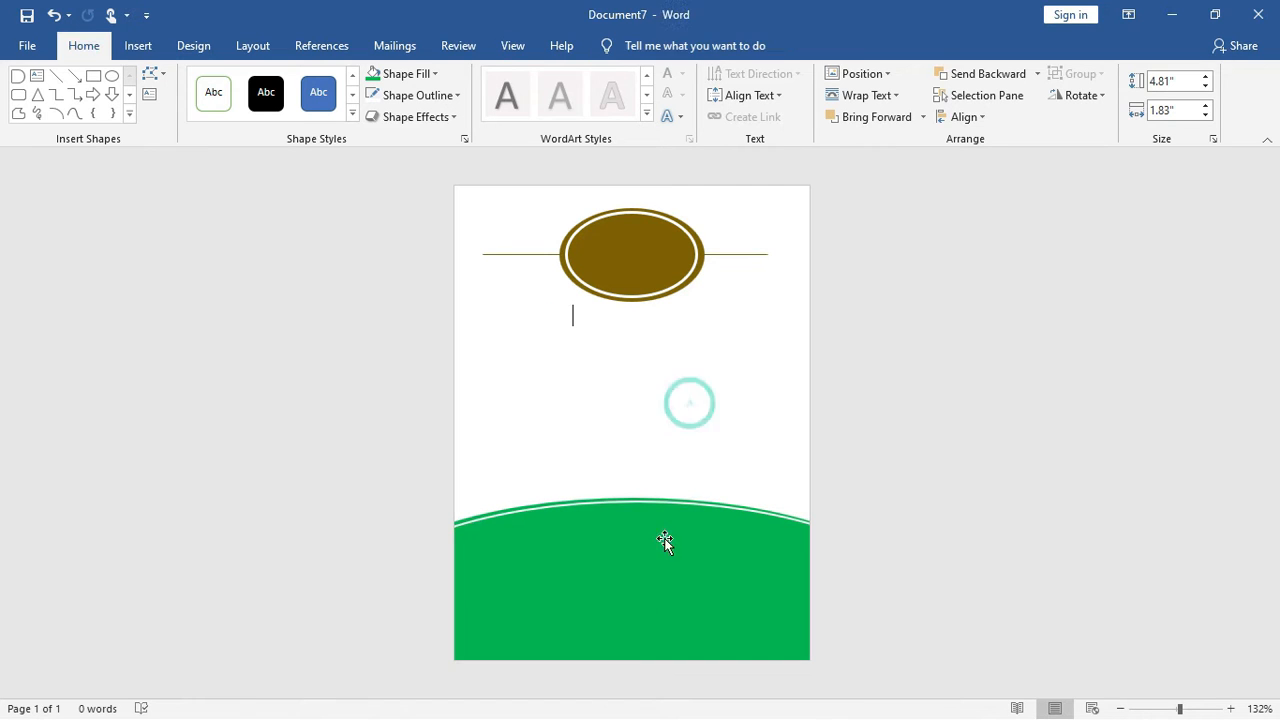
Duplicate the white-outlined curved shape and position the copy slightly below the first white arc.
click(652, 568)
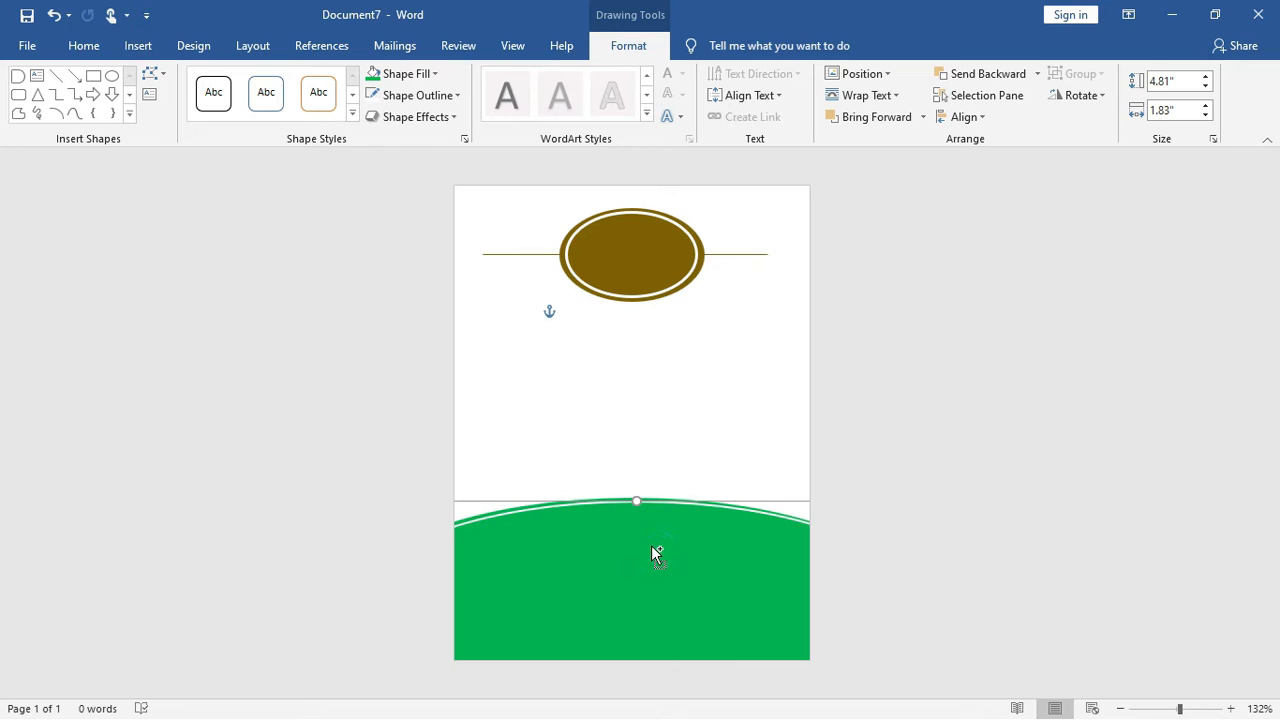
key(ctrl+c)
key(ctrl+v)
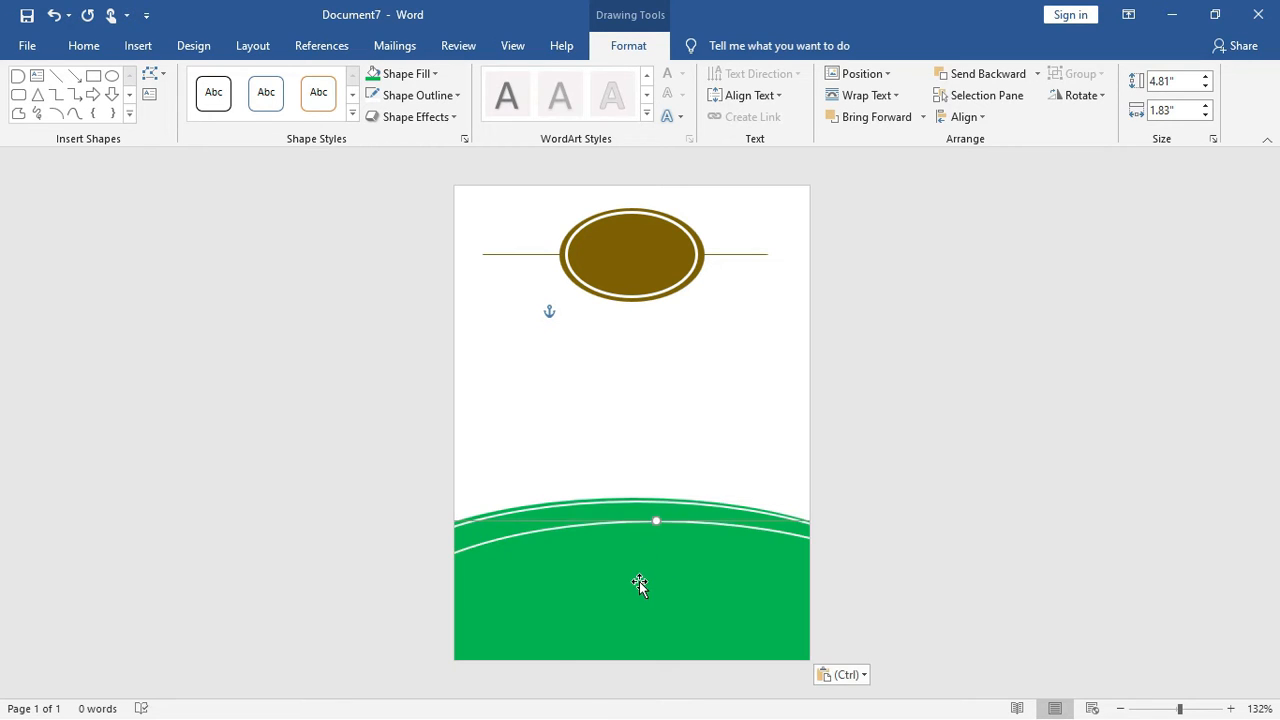
drag(639, 583, 621, 566)
click(657, 446)
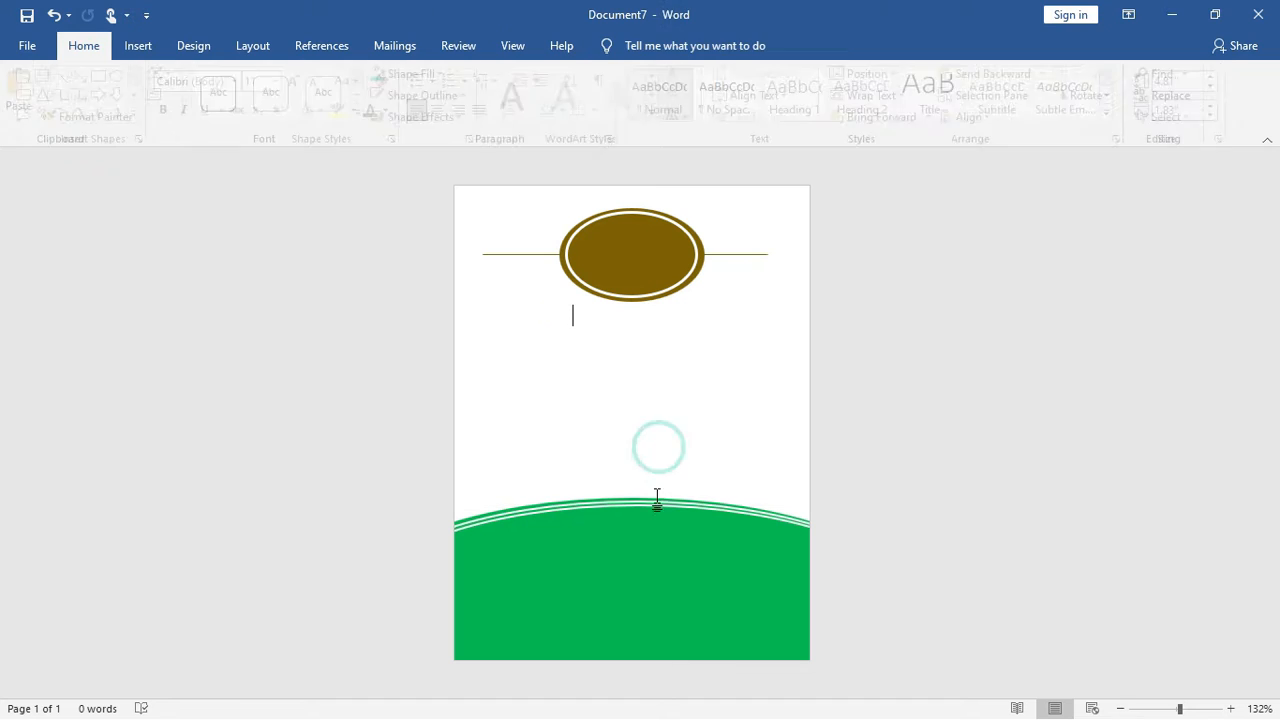
Paste another copy of the white-outlined curve and place it slightly lower to form a third white arc.
click(629, 578)
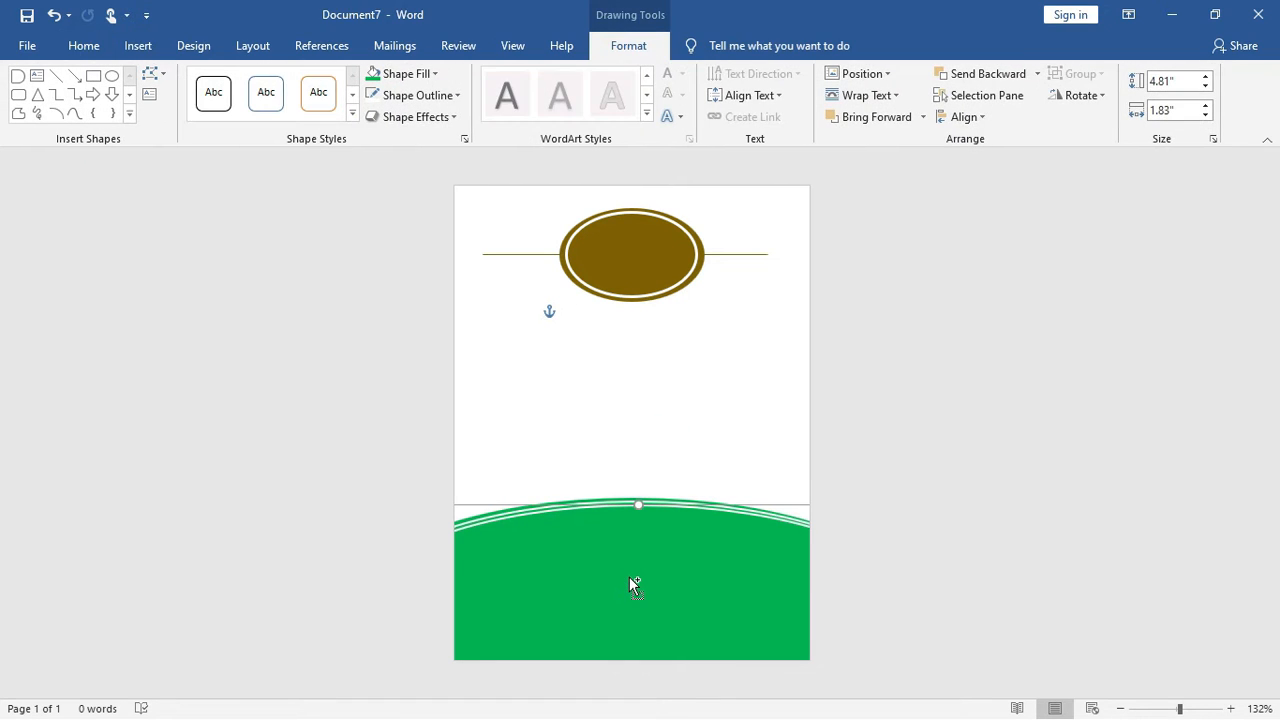
key(ctrl+v)
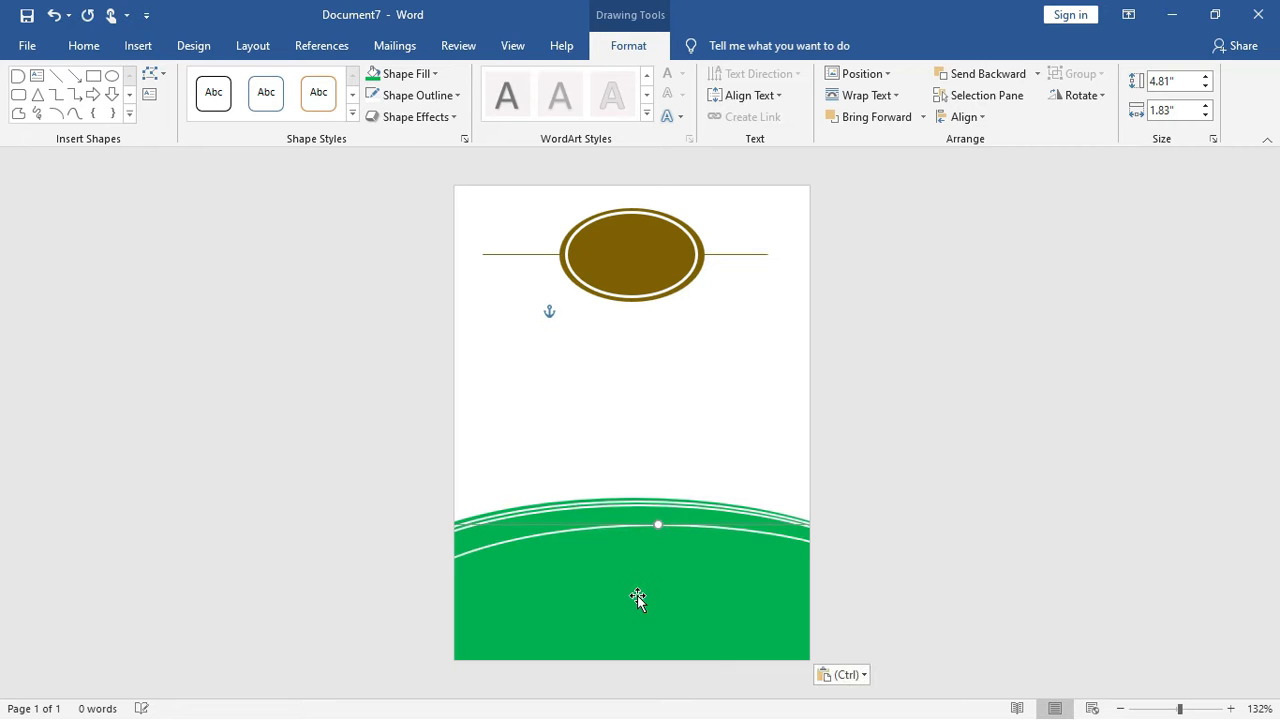
drag(634, 594, 619, 582)
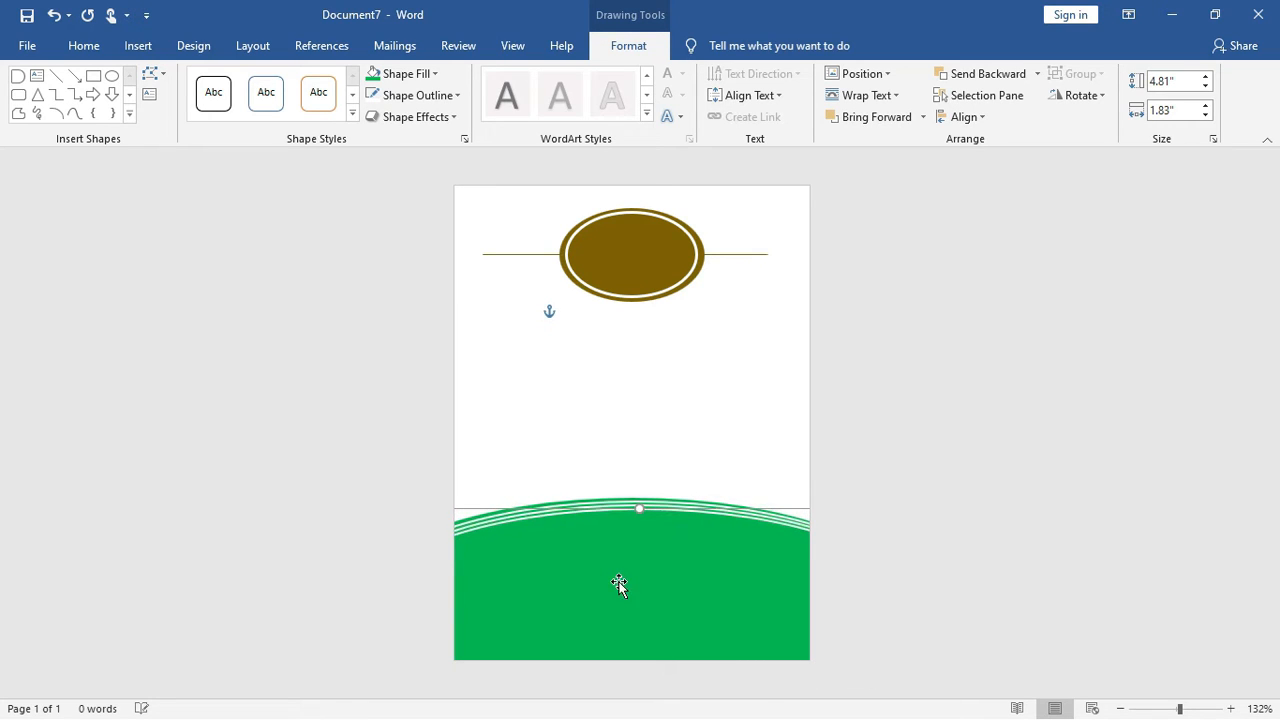
click(692, 408)
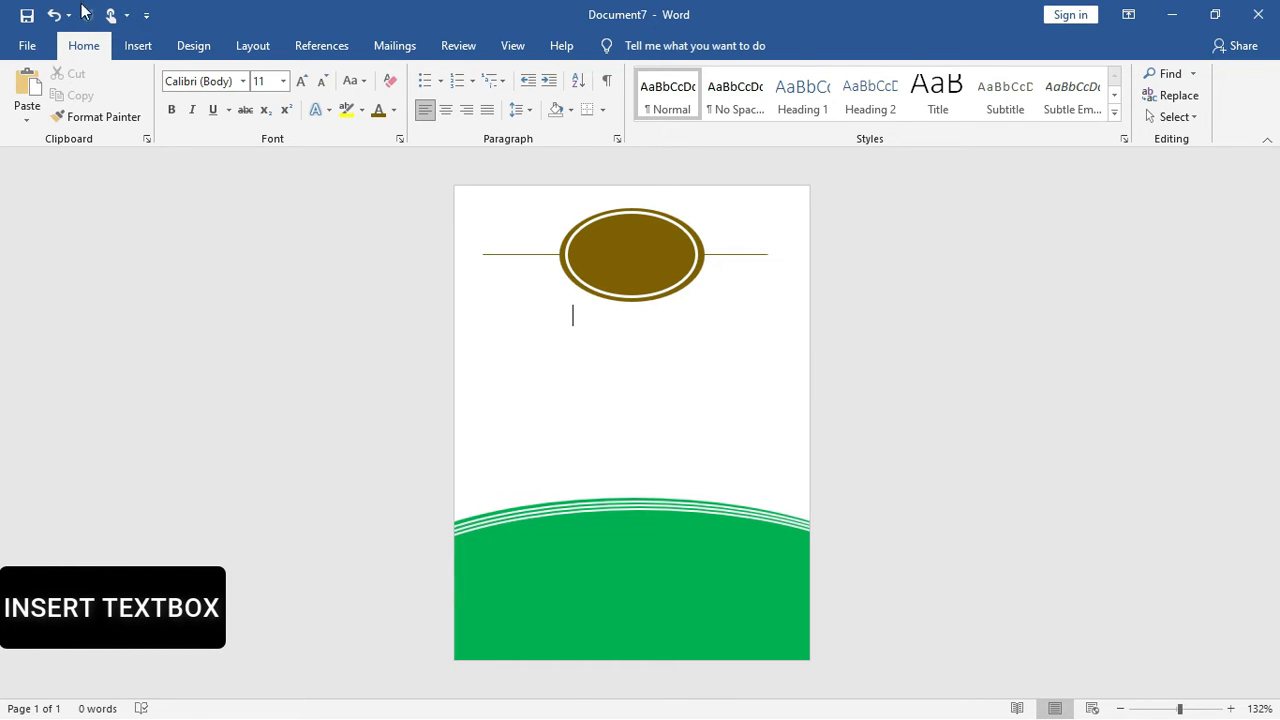
Draw a text box about 1.36" wide and 0.65" high just below the oval badge.
click(130, 53)
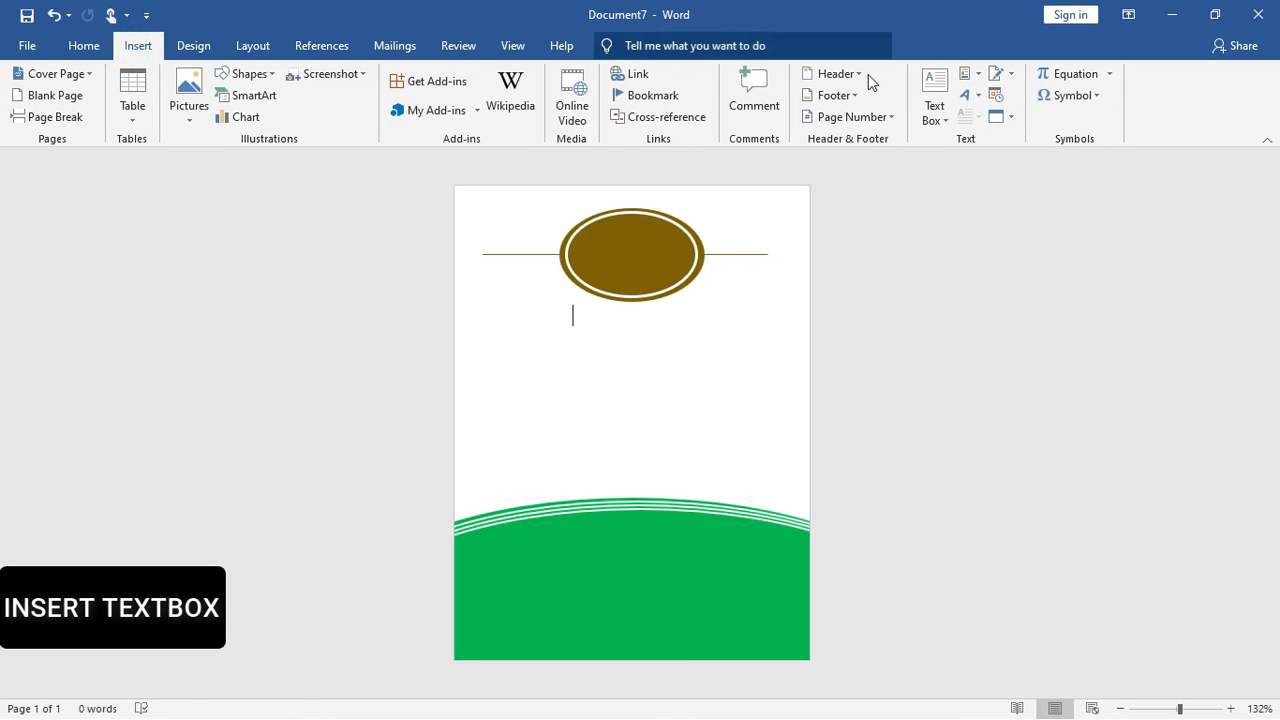
click(934, 90)
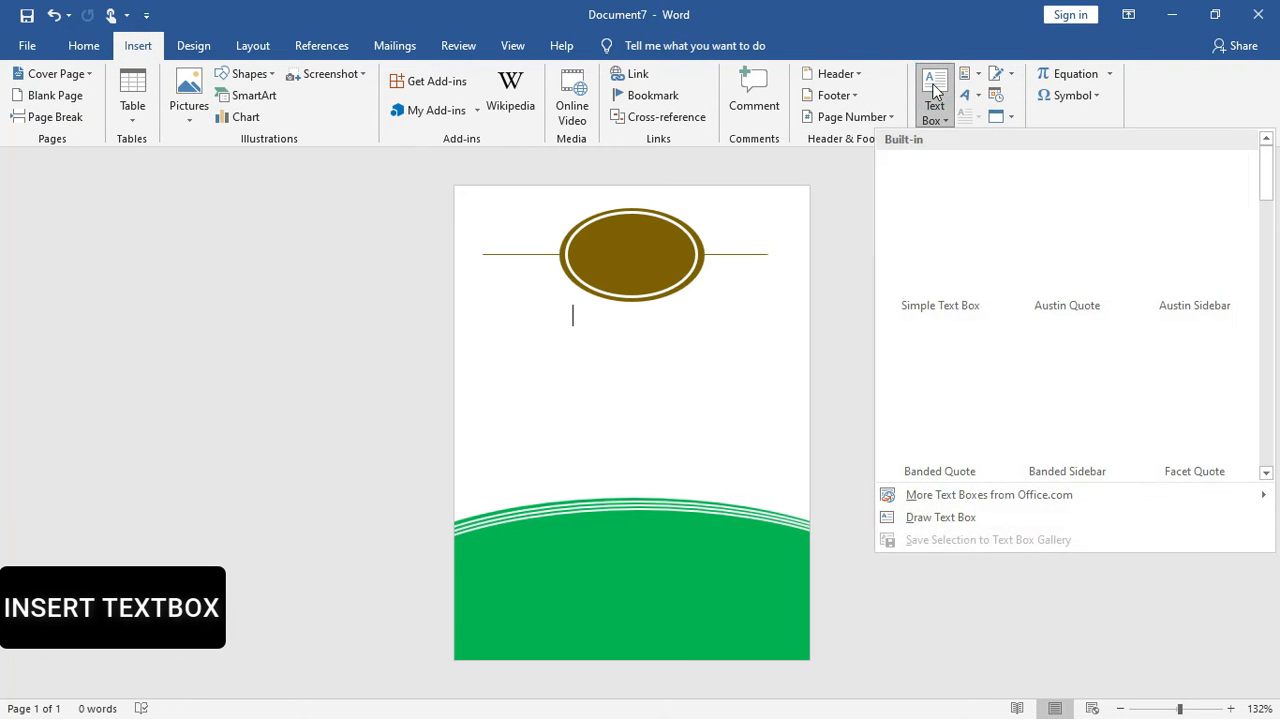
click(979, 517)
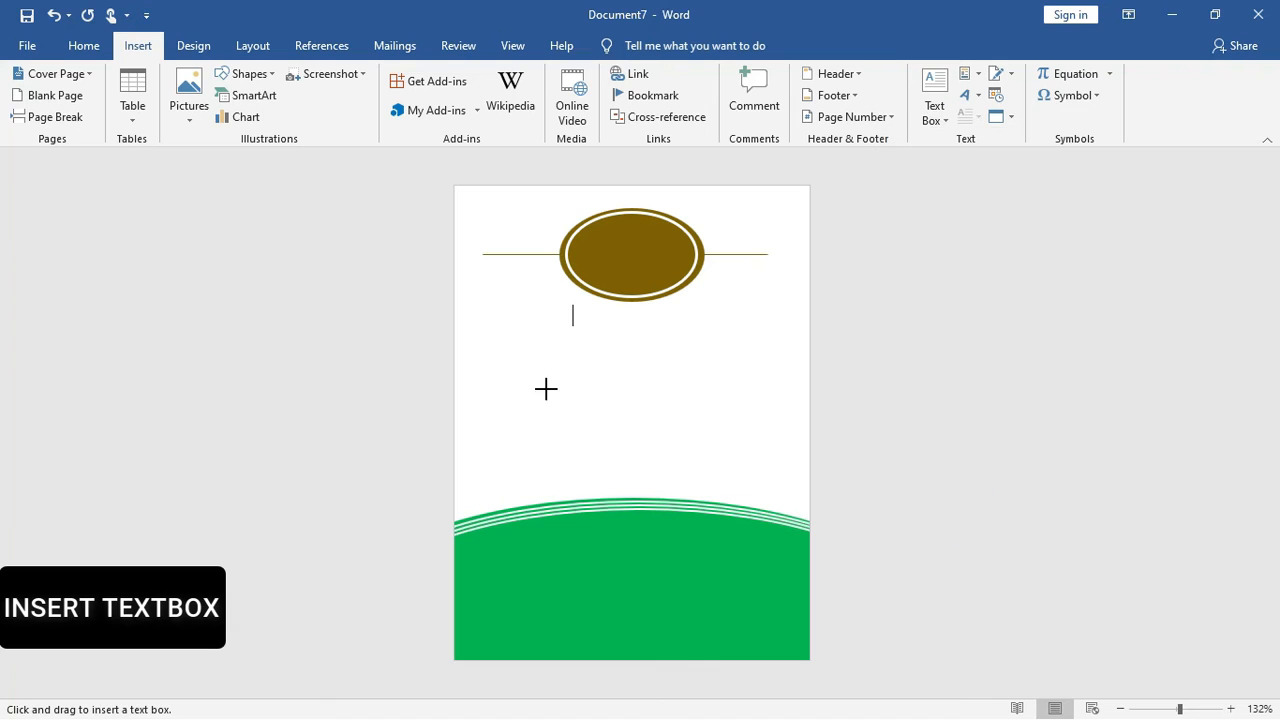
mouse_move(563, 315)
mouse_down()
mouse_move(569, 354)
mouse_move(686, 380)
mouse_move(709, 400)
mouse_move(725, 392)
mouse_up()
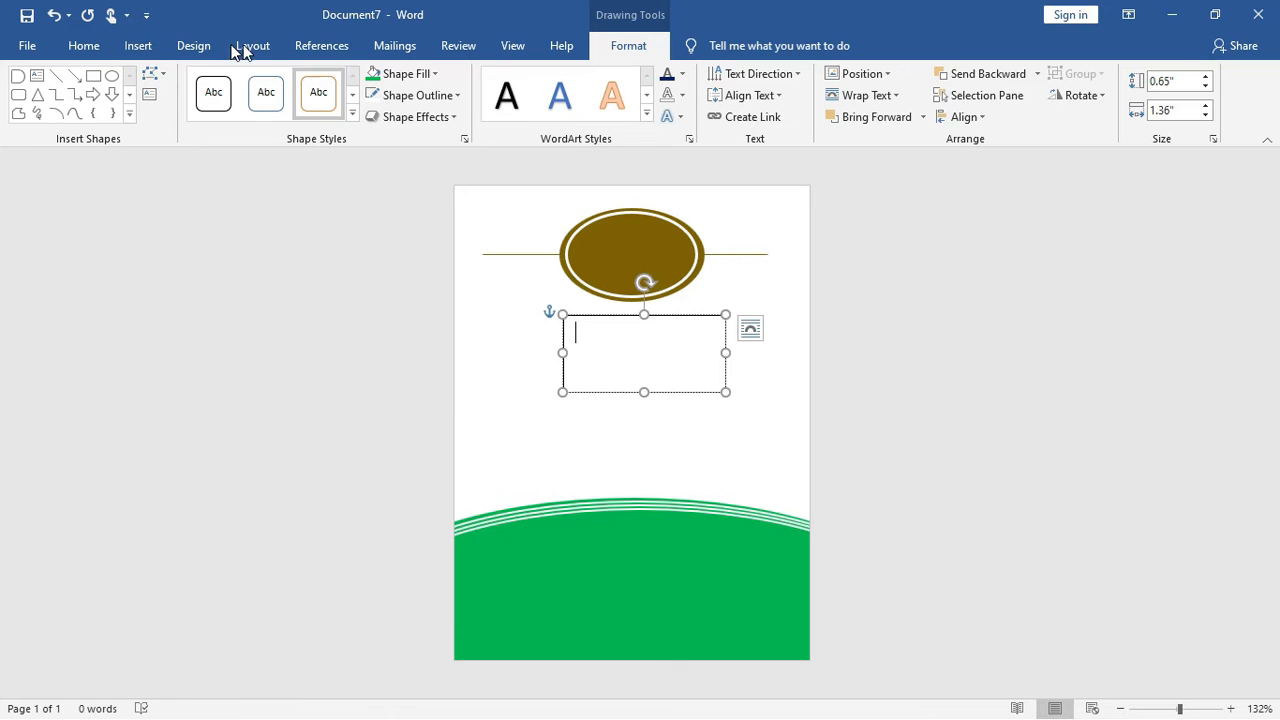
Enter "A 90-DAY IMPROVEMENT PLAN" on three lines in Times New Roman and lengthen the text box downward to fit.
click(84, 47)
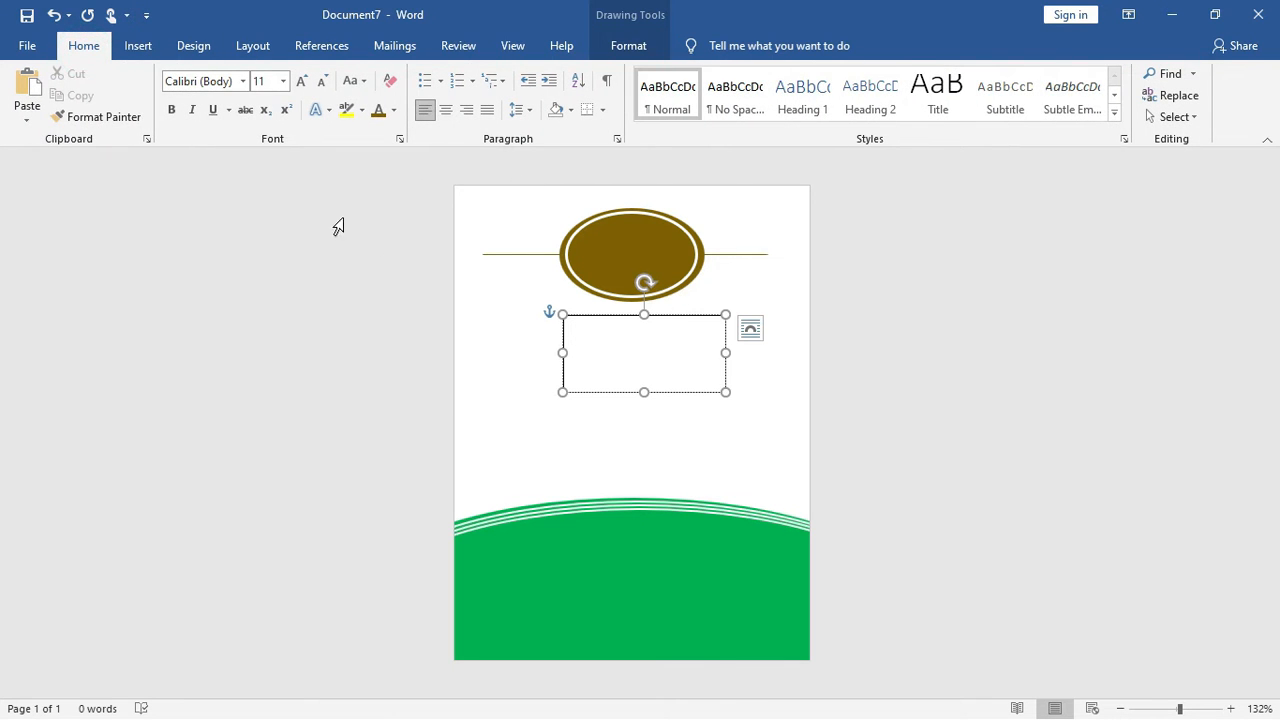
click(242, 84)
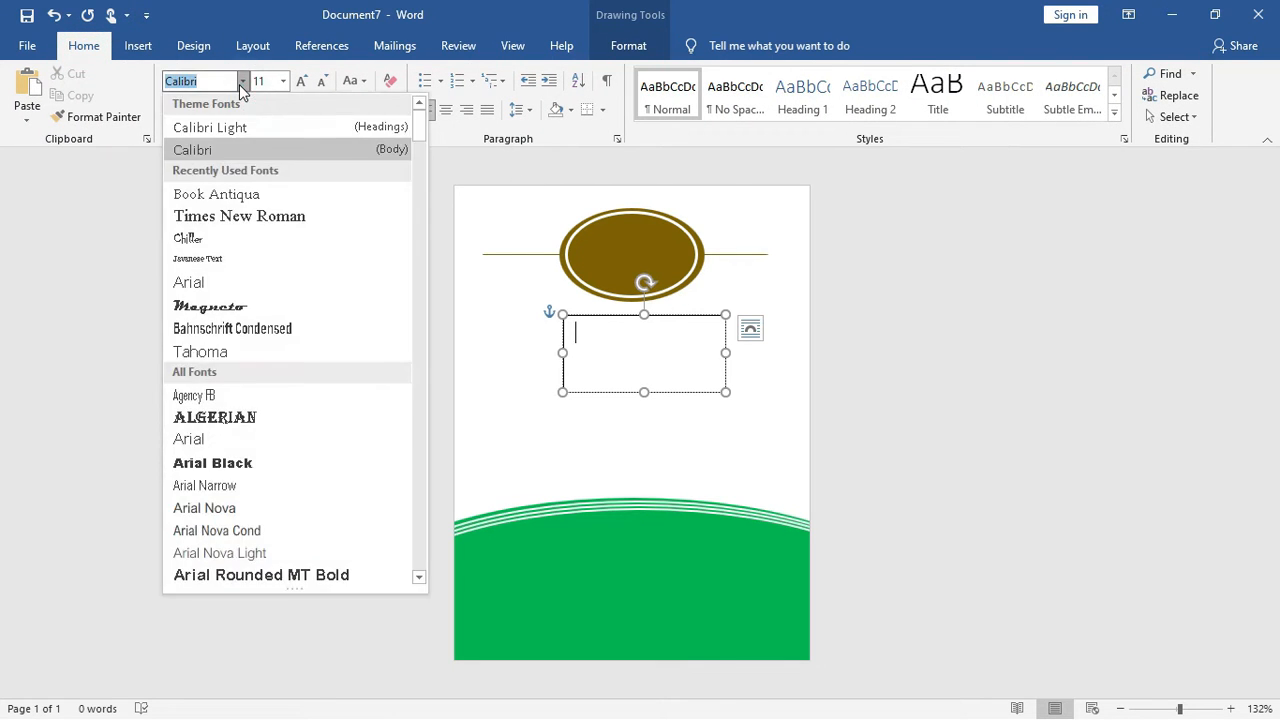
click(229, 217)
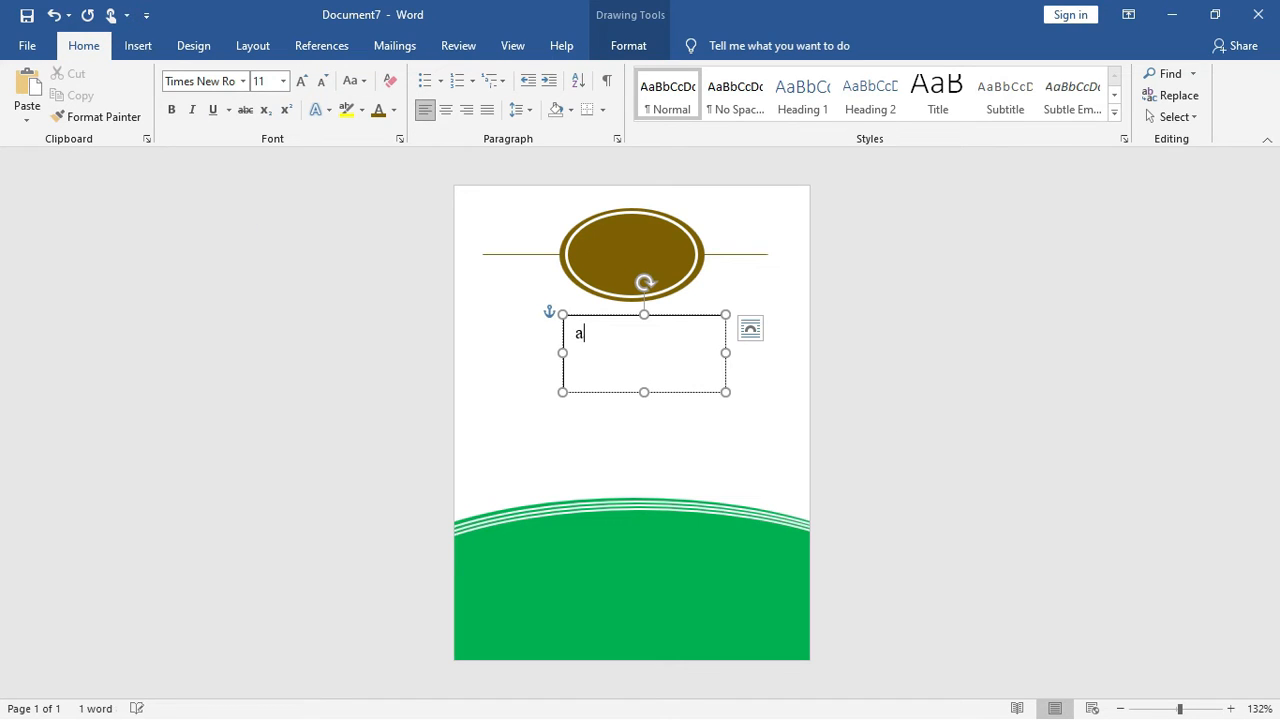
key(BackSpace)
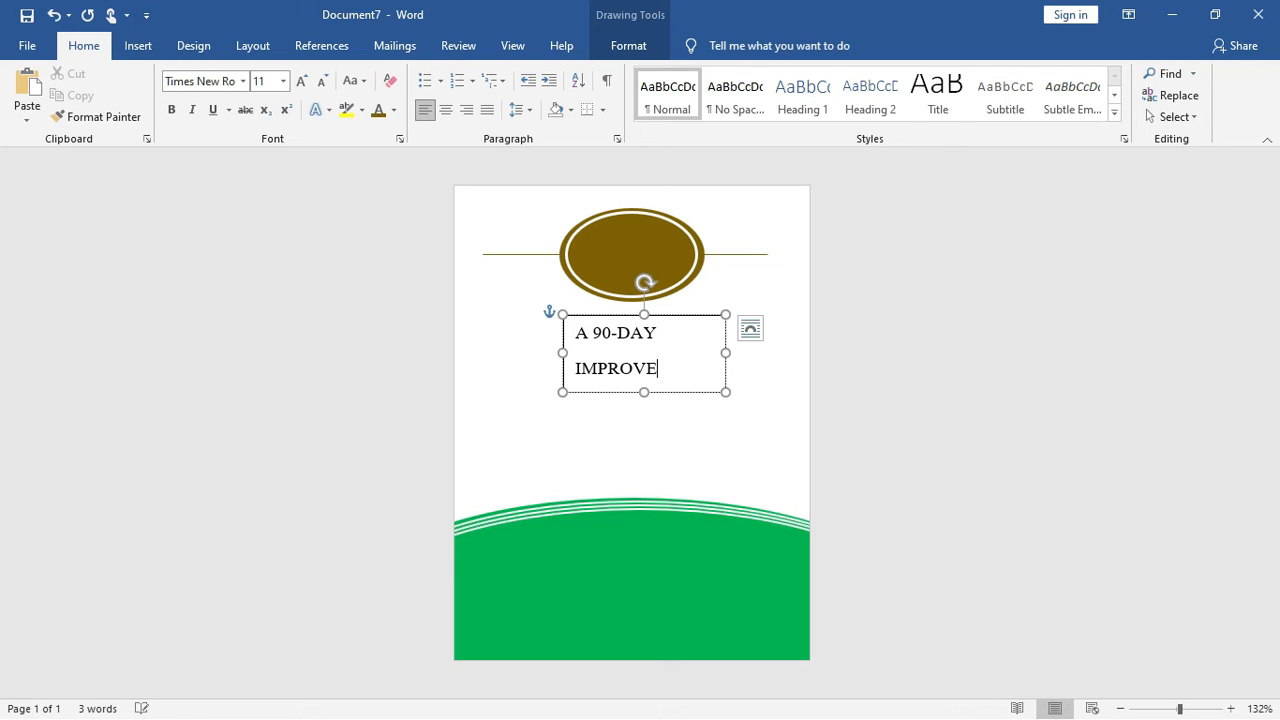
text(MENT)
key(ctrl+a)
drag(643, 393, 641, 453)
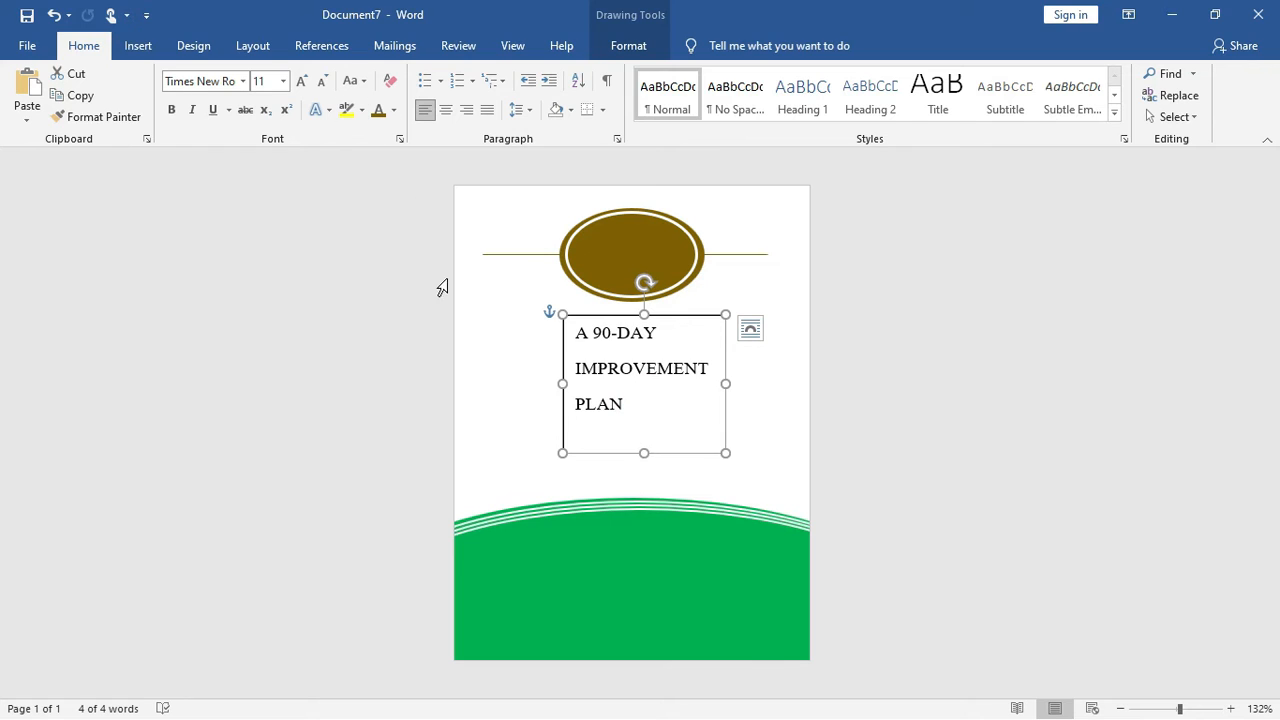
Remove the space after the paragraphs in the text box and centre the three lines.
key(ctrl+a)
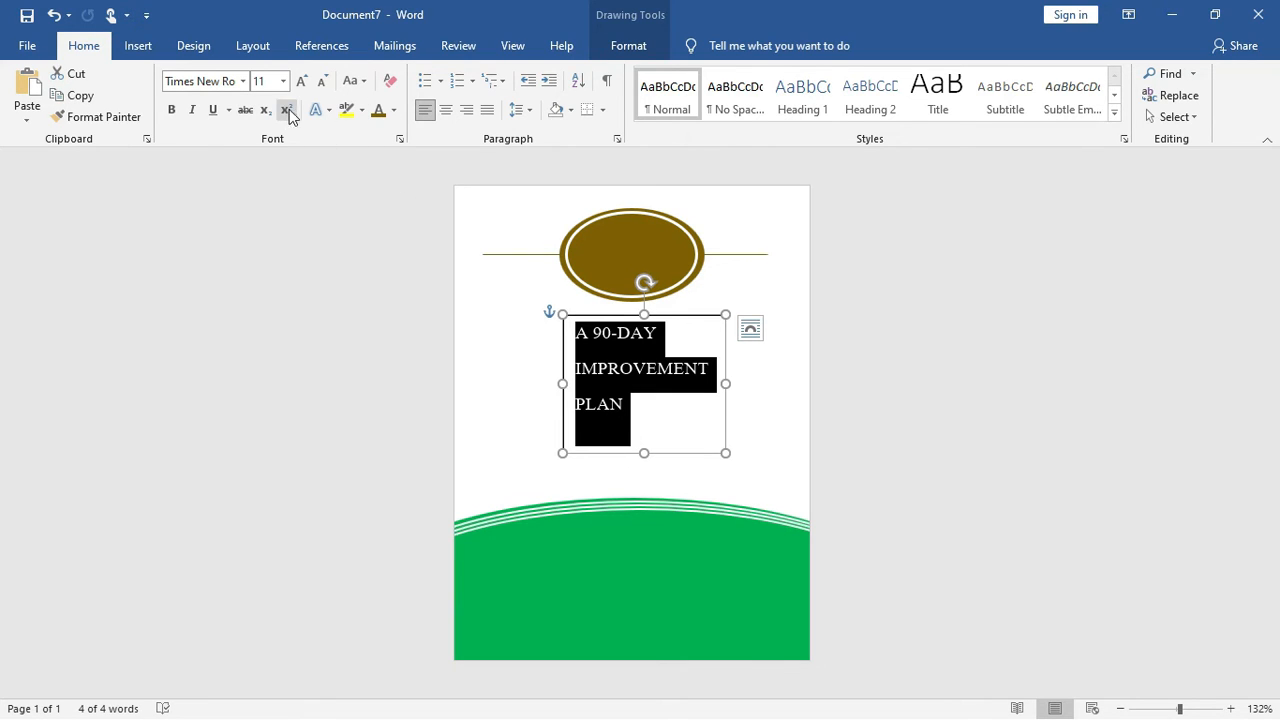
click(530, 111)
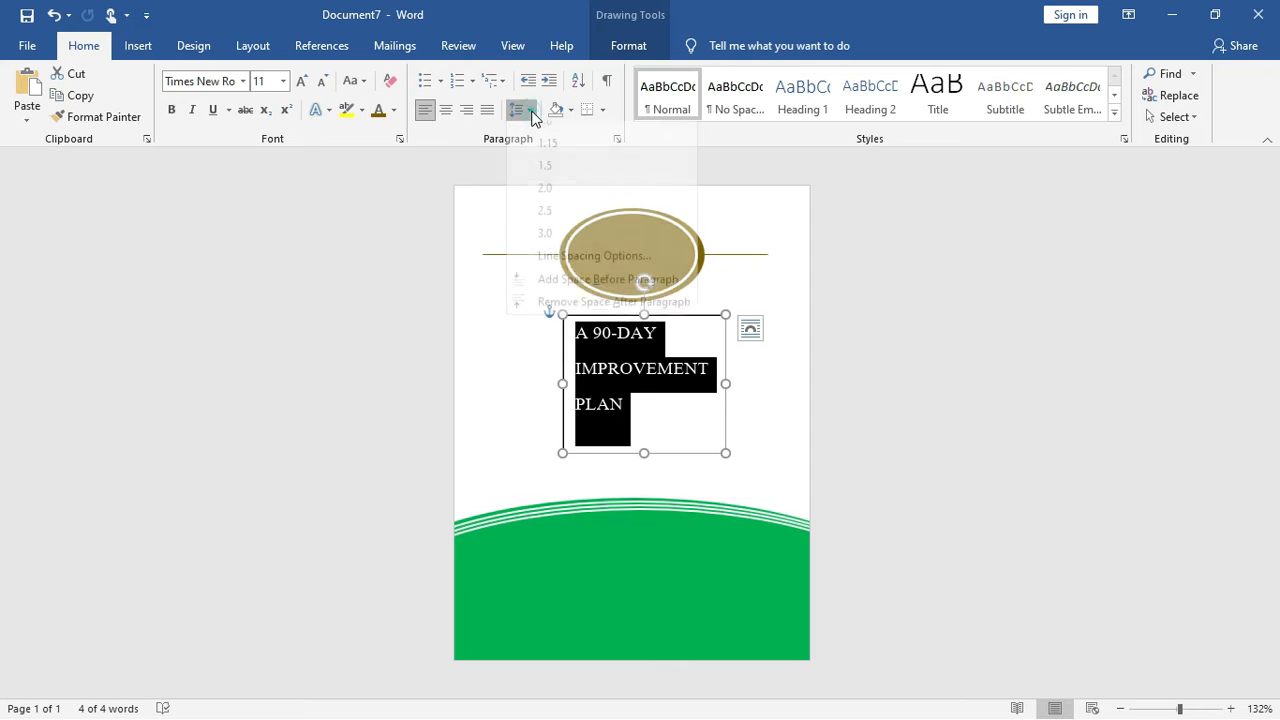
click(558, 314)
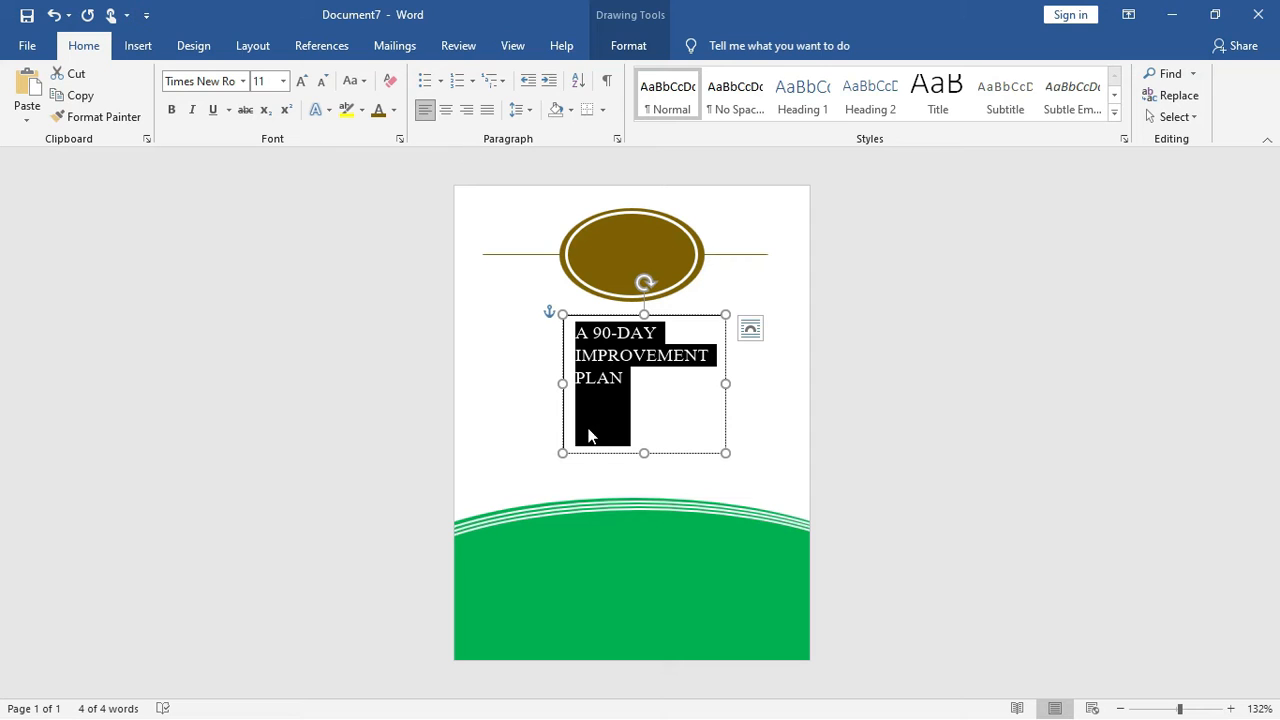
key(ctrl+e)
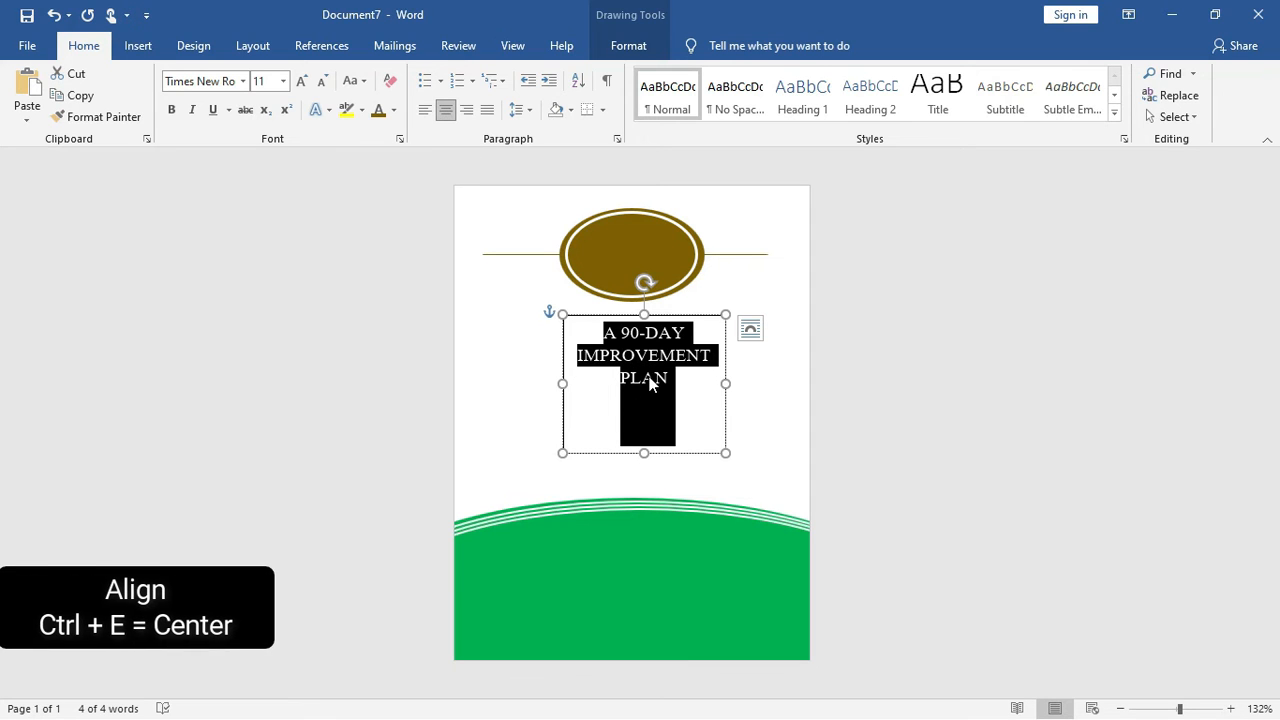
Shorten the text box to about 0.67" high so it ends just below the word "PLAN".
click(647, 377)
click(635, 419)
double_click(616, 412)
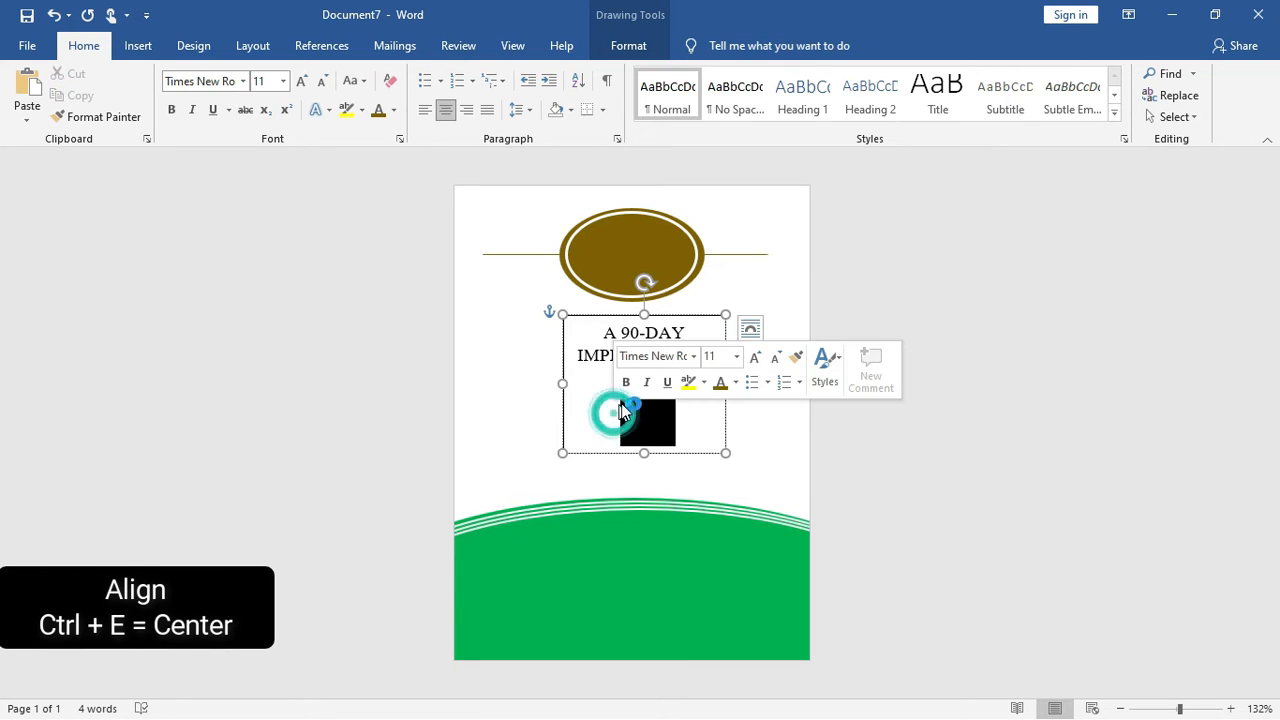
drag(643, 451, 644, 395)
click(637, 374)
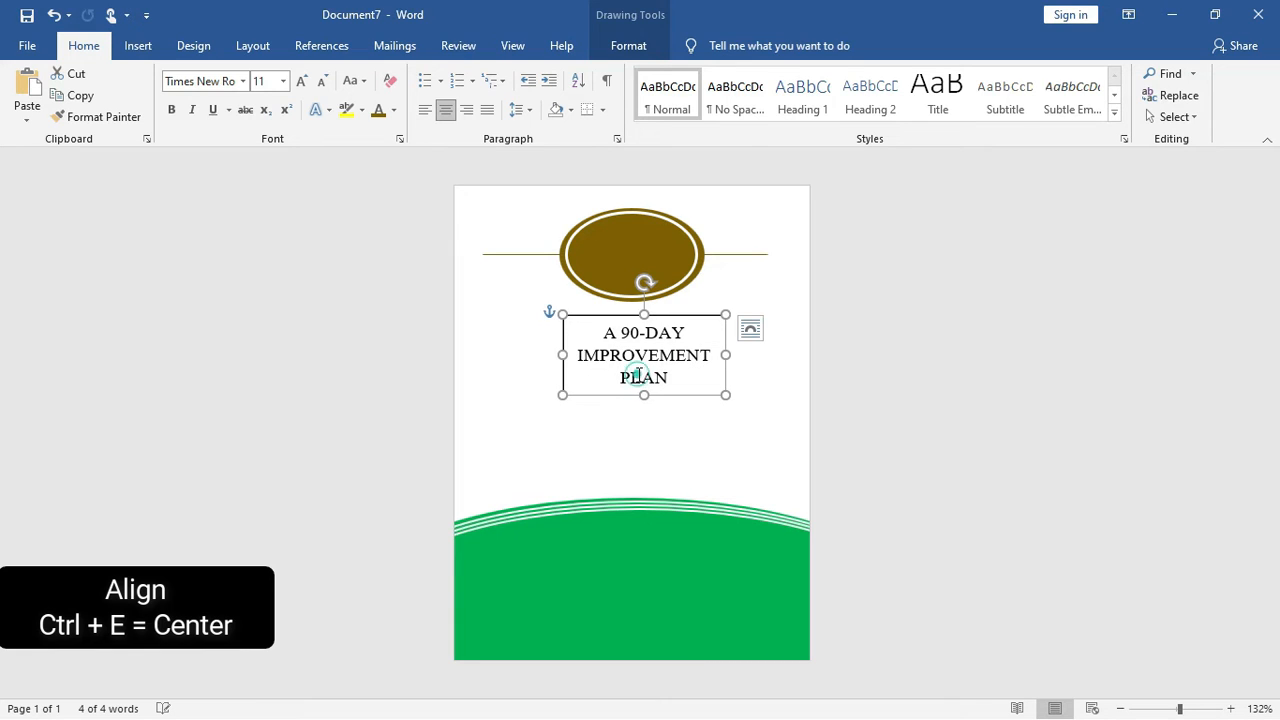
Remove the fill and the outline of the "A 90-DAY IMPROVEMENT PLAN" text box.
click(578, 317)
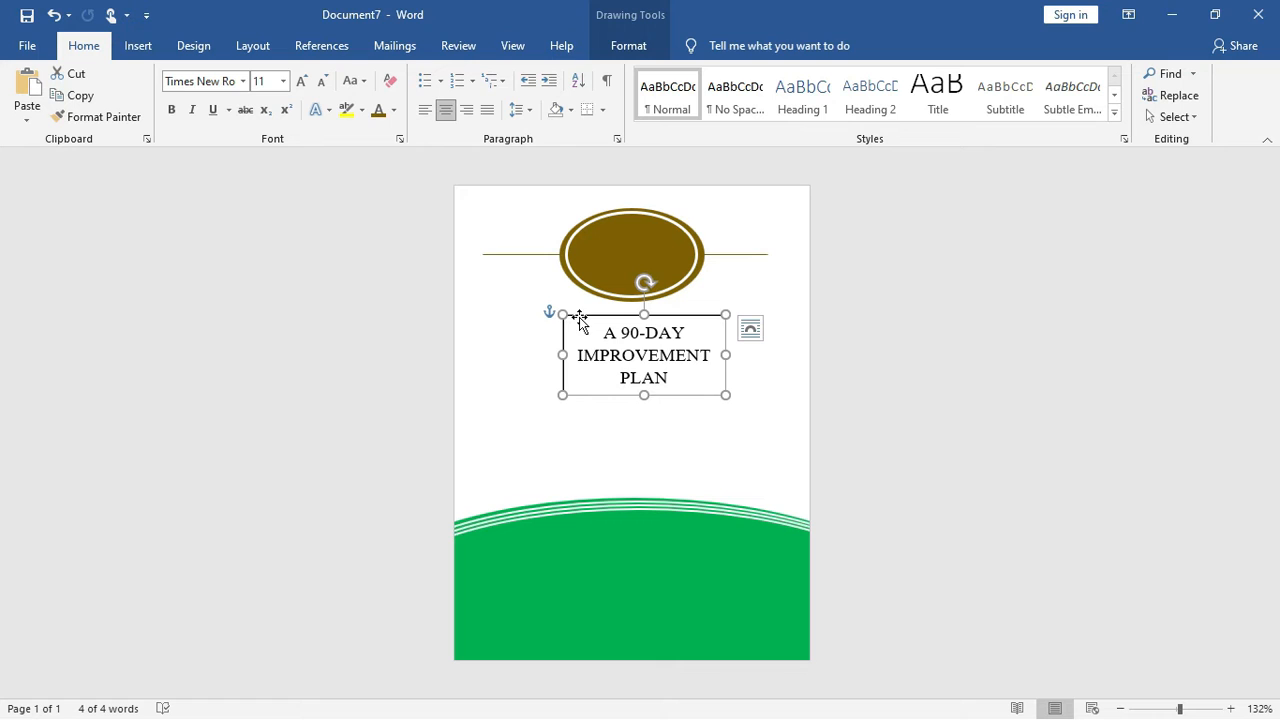
click(632, 47)
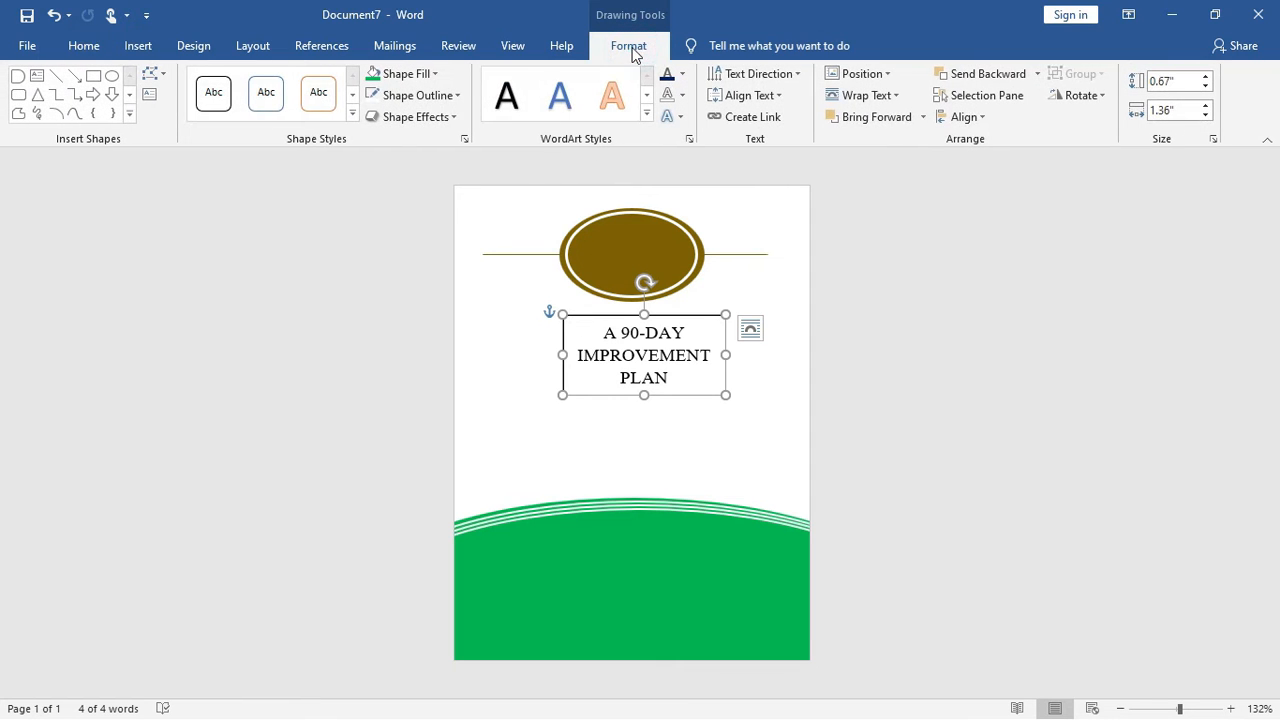
click(424, 73)
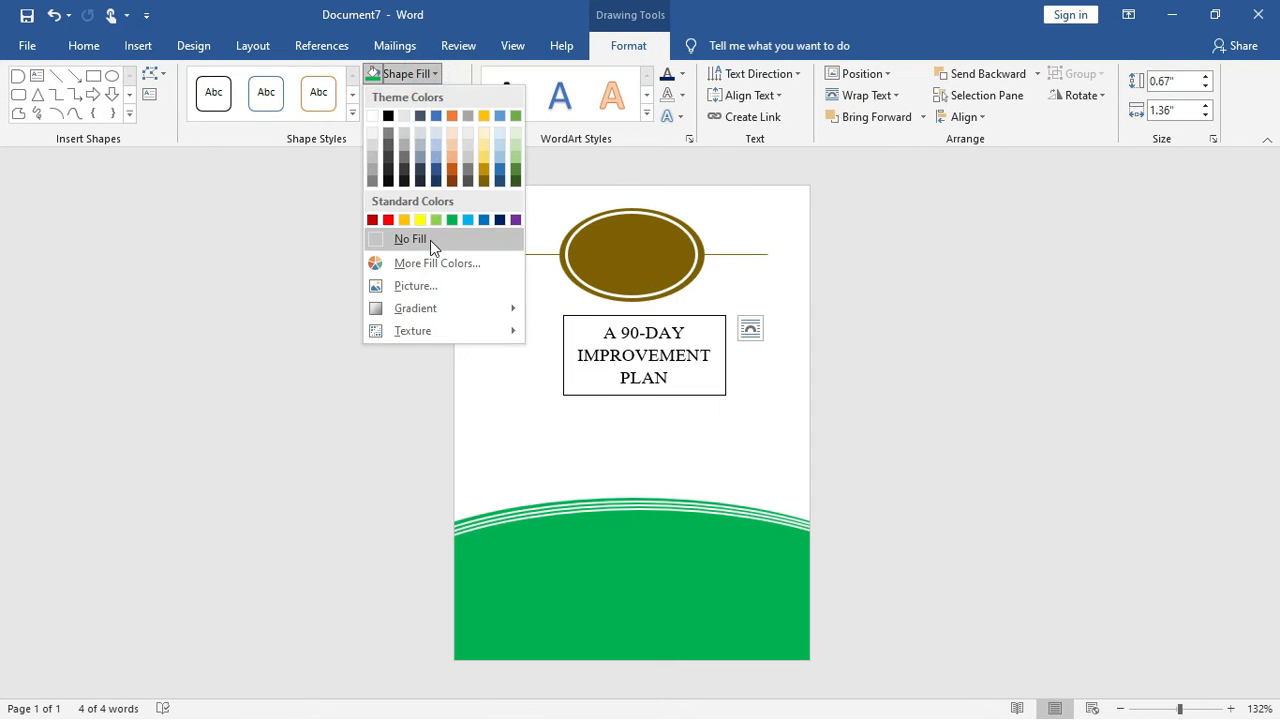
click(424, 240)
click(437, 95)
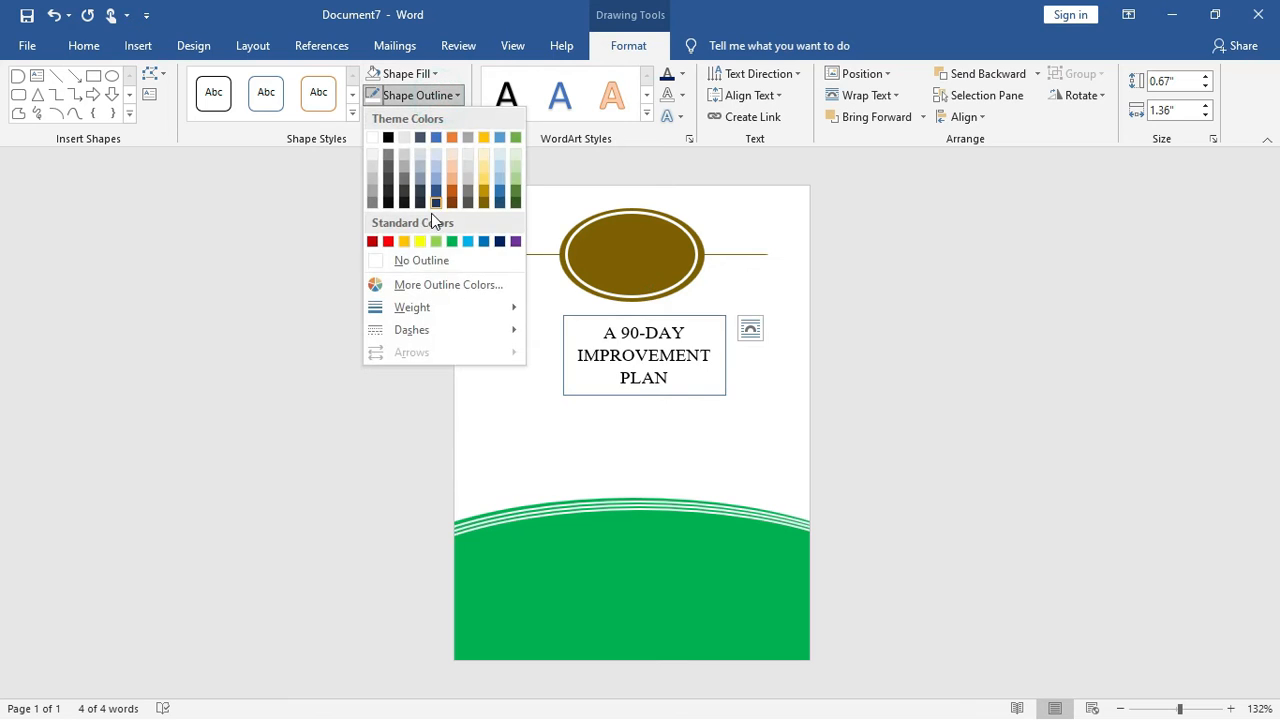
click(414, 262)
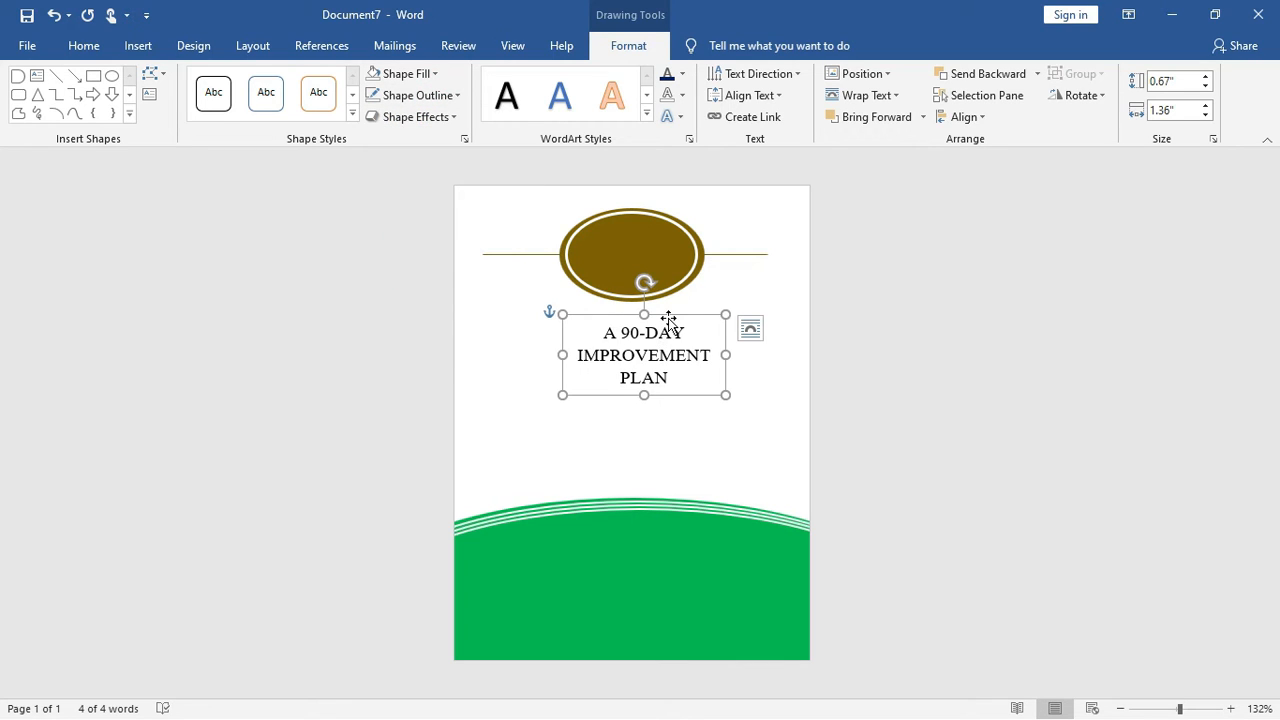
Try shrinking the text box to about 1.23" wide and 0.56" high, and undo the resize.
click(669, 331)
click(750, 328)
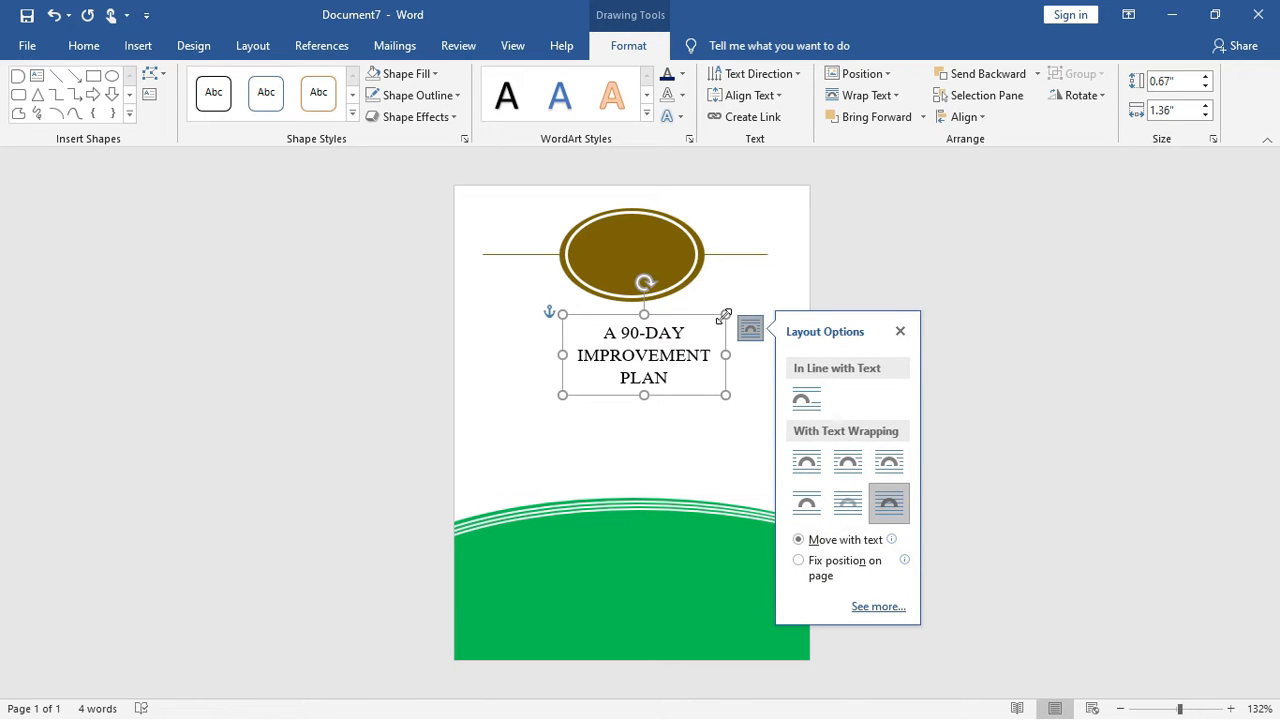
click(721, 315)
drag(721, 315, 709, 328)
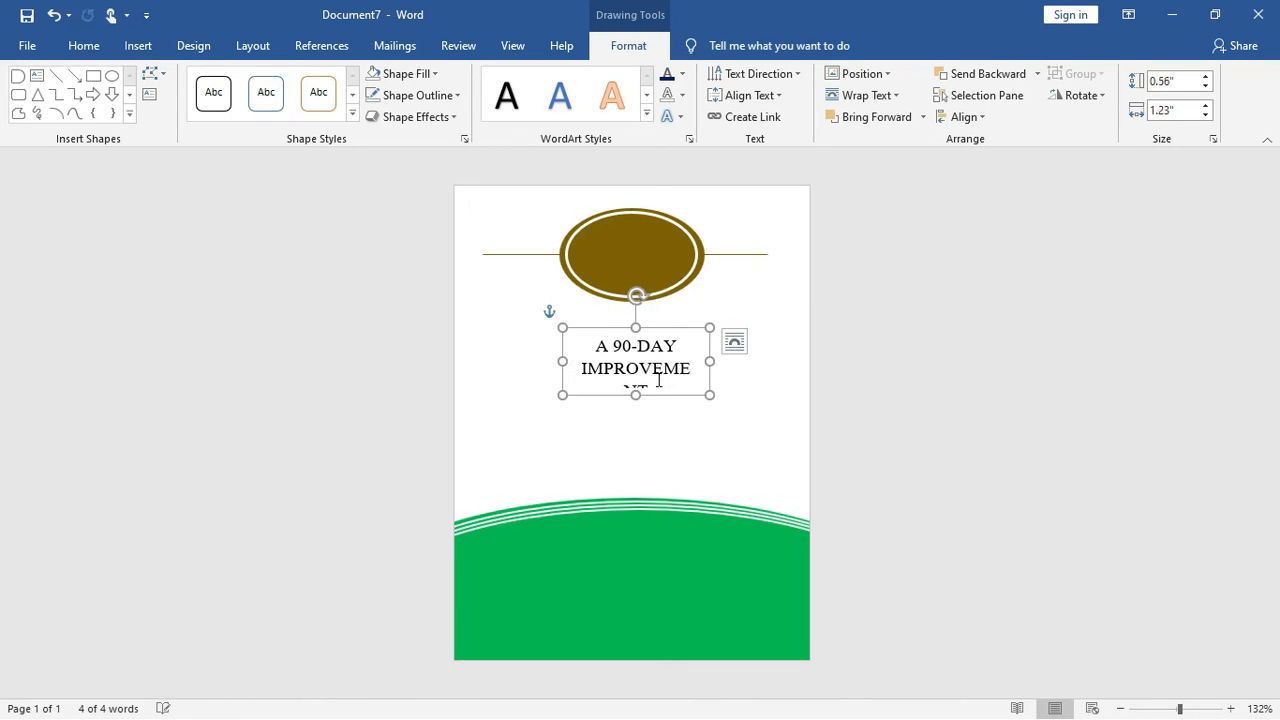
key(ctrl+z)
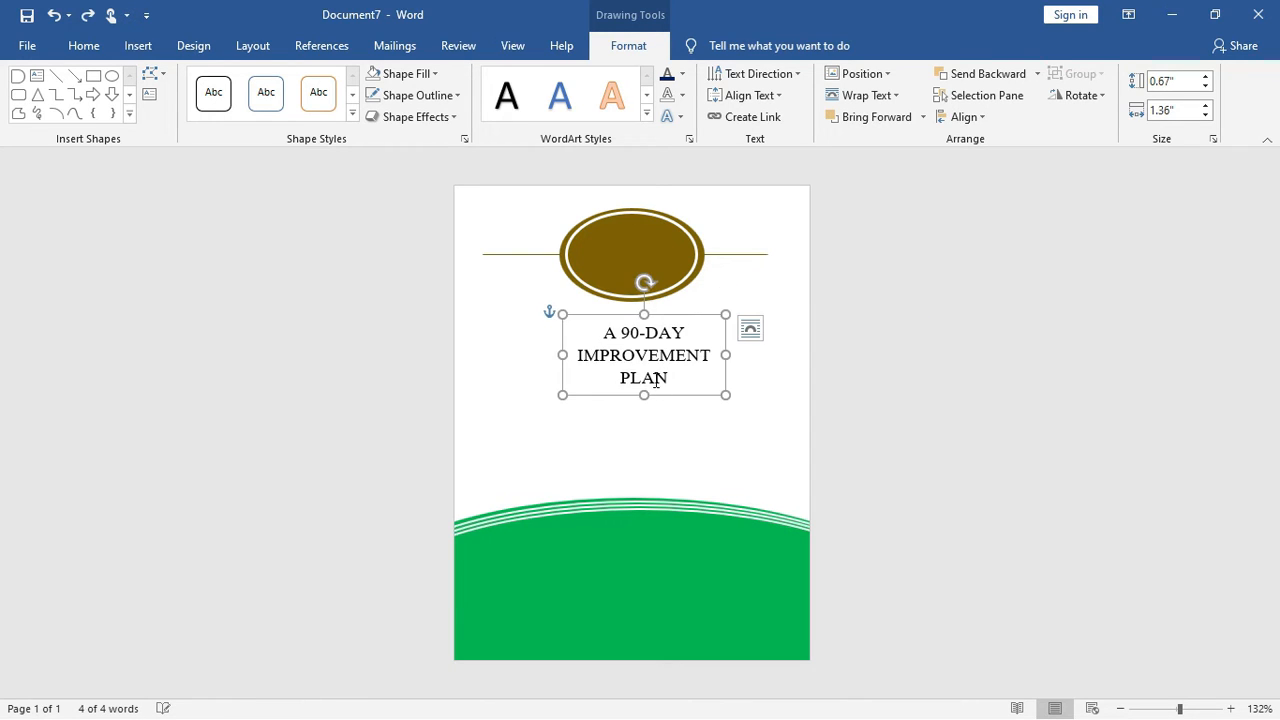
Widen the "A 90-DAY IMPROVEMENT PLAN" text box to about 1.47", keep all three lines visible, and move it over the gold oval.
click(88, 47)
click(646, 334)
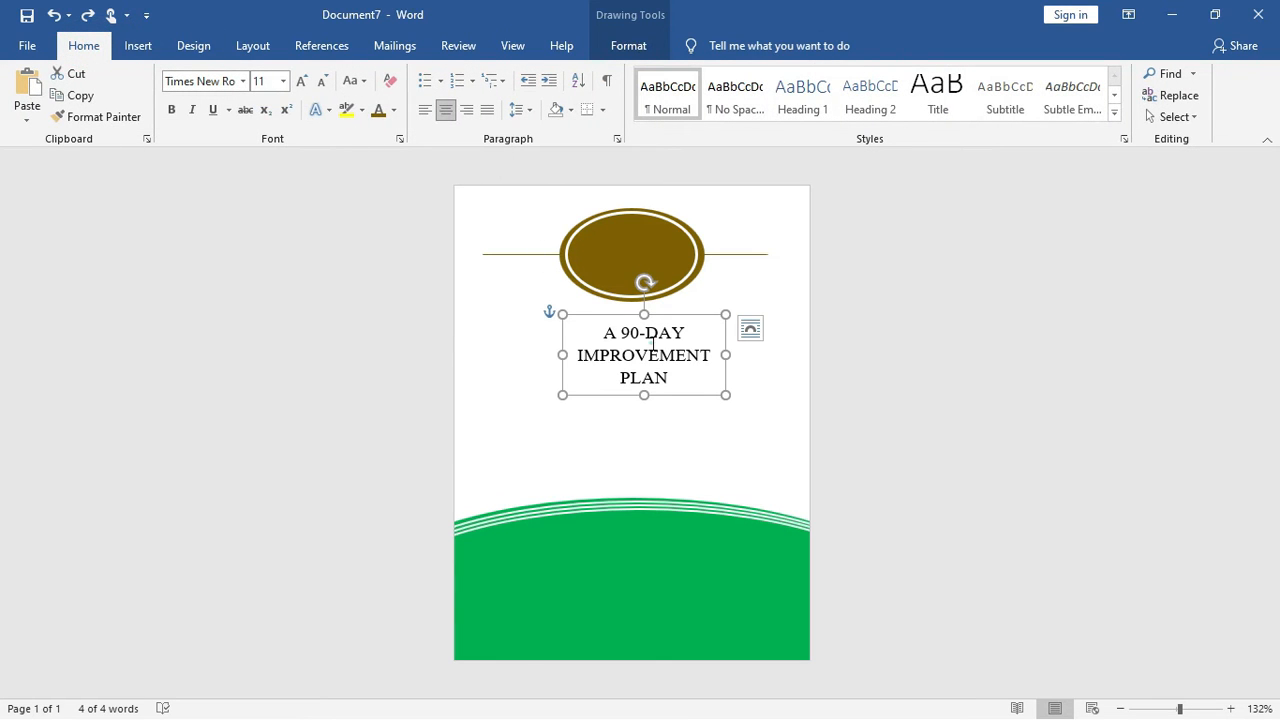
drag(696, 312, 734, 281)
mouse_move(646, 309)
mouse_down()
mouse_move(649, 343)
mouse_move(646, 332)
mouse_up()
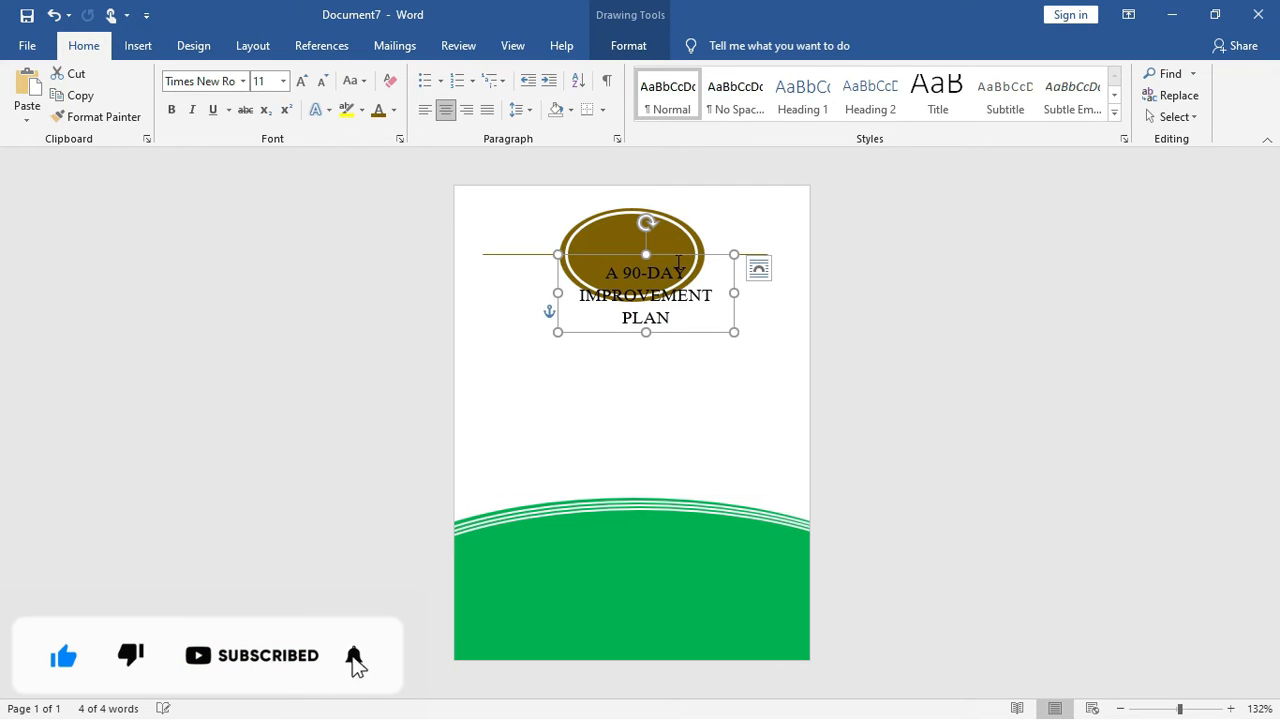
drag(678, 249, 666, 208)
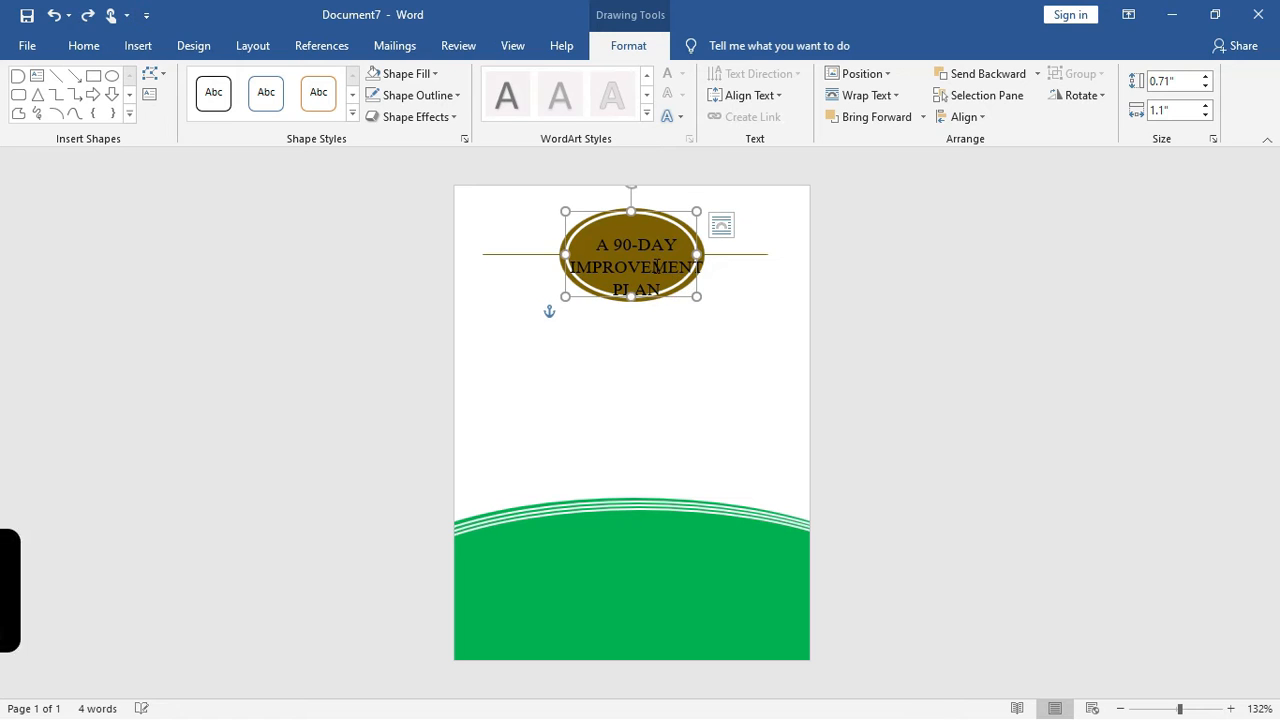
Undo the accidental move of the inner oval and shift the text box to the blank area below the badge.
drag(686, 210, 677, 349)
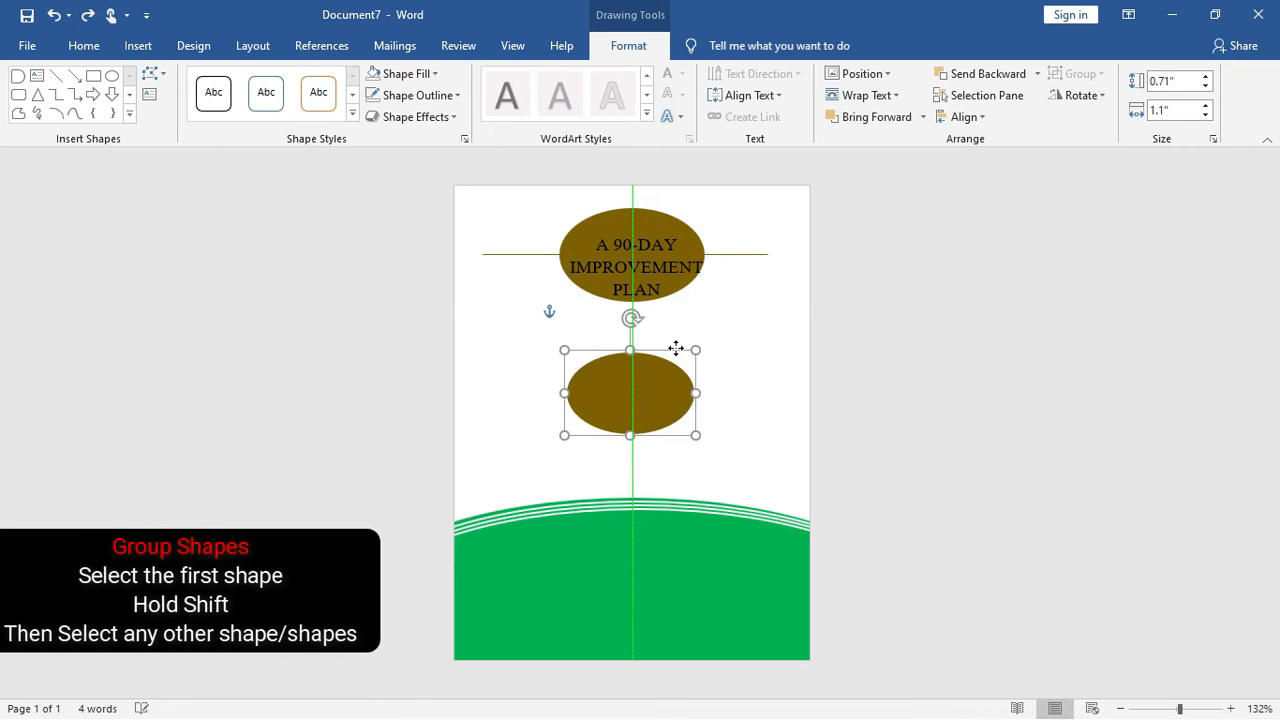
key(ctrl+z)
click(655, 254)
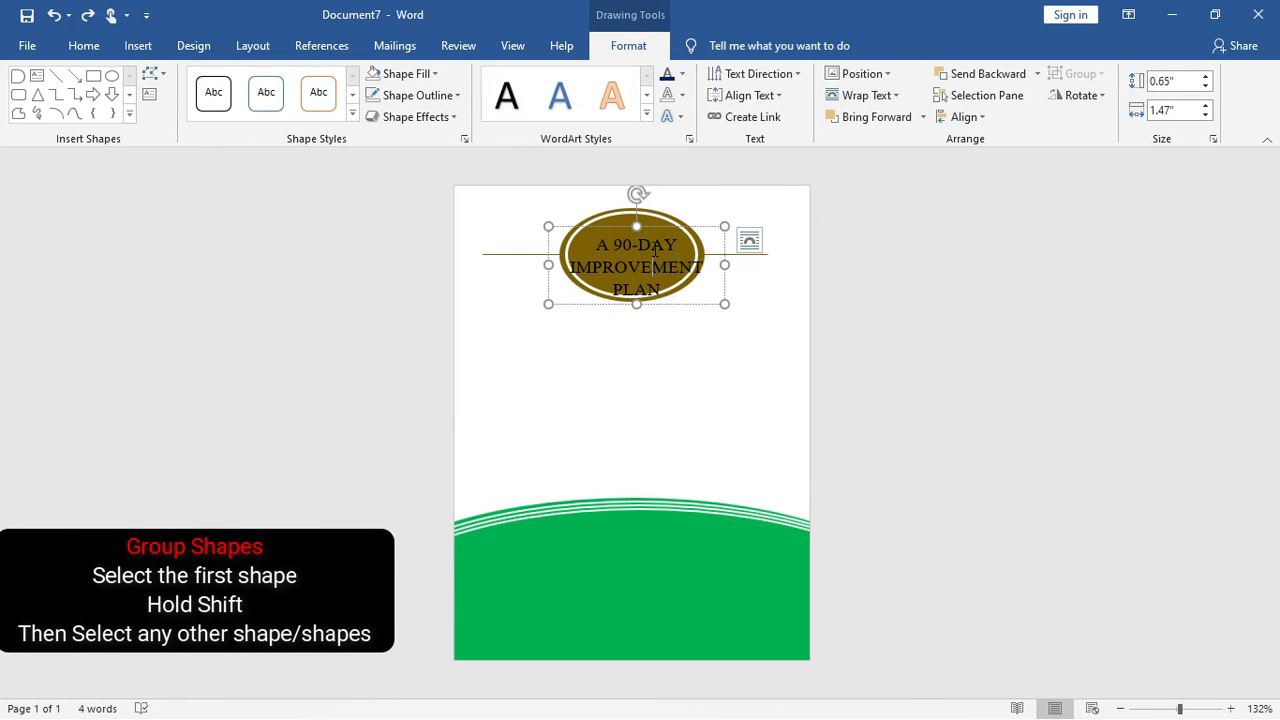
drag(656, 228, 652, 328)
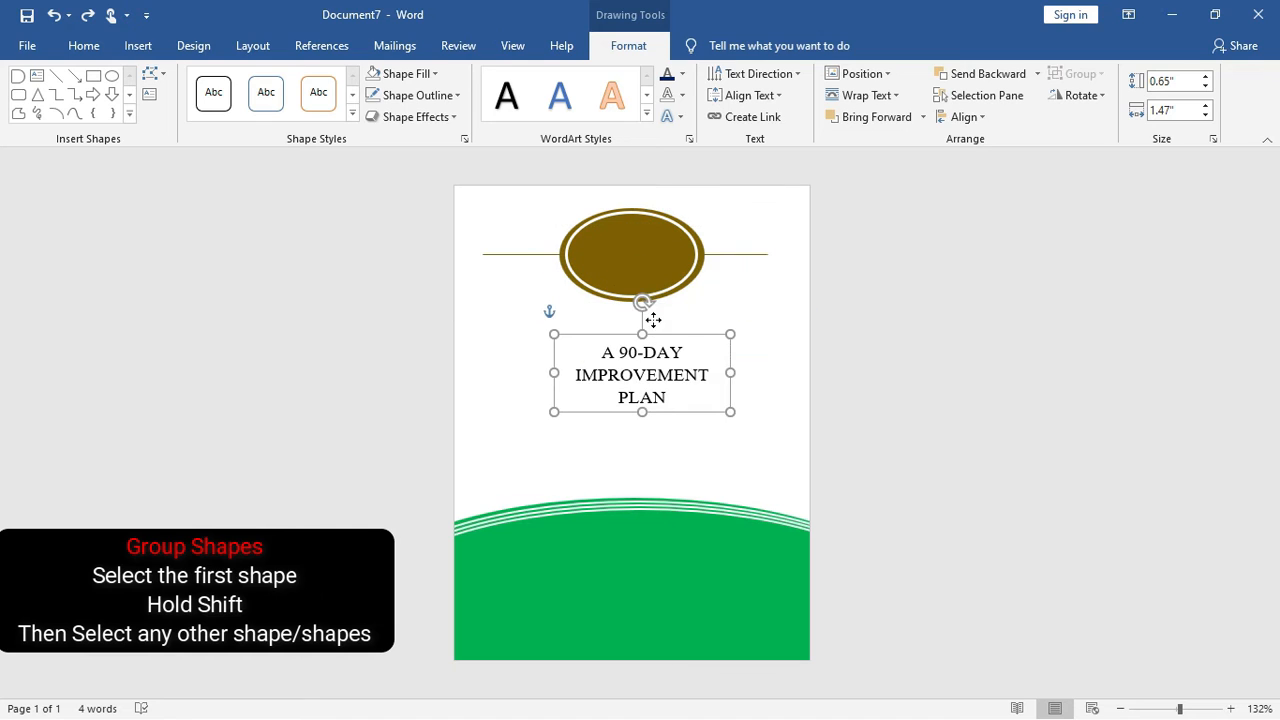
click(650, 268)
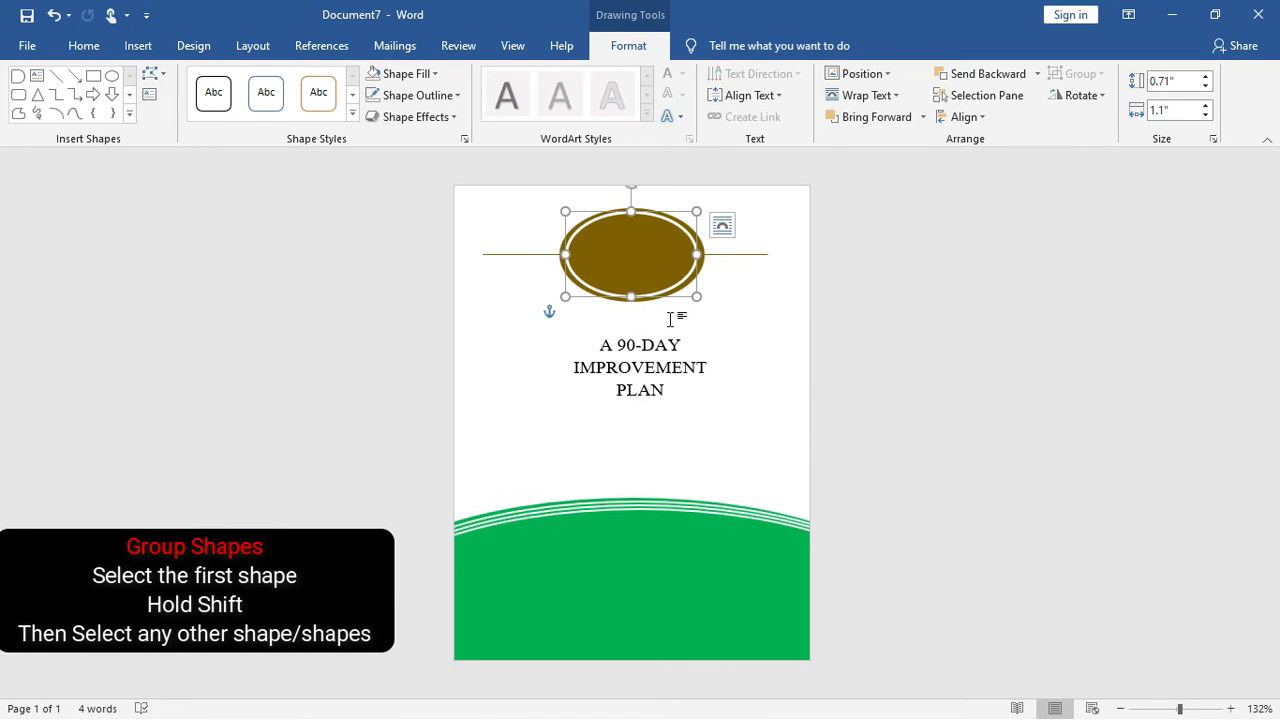
click(698, 265)
click(672, 276)
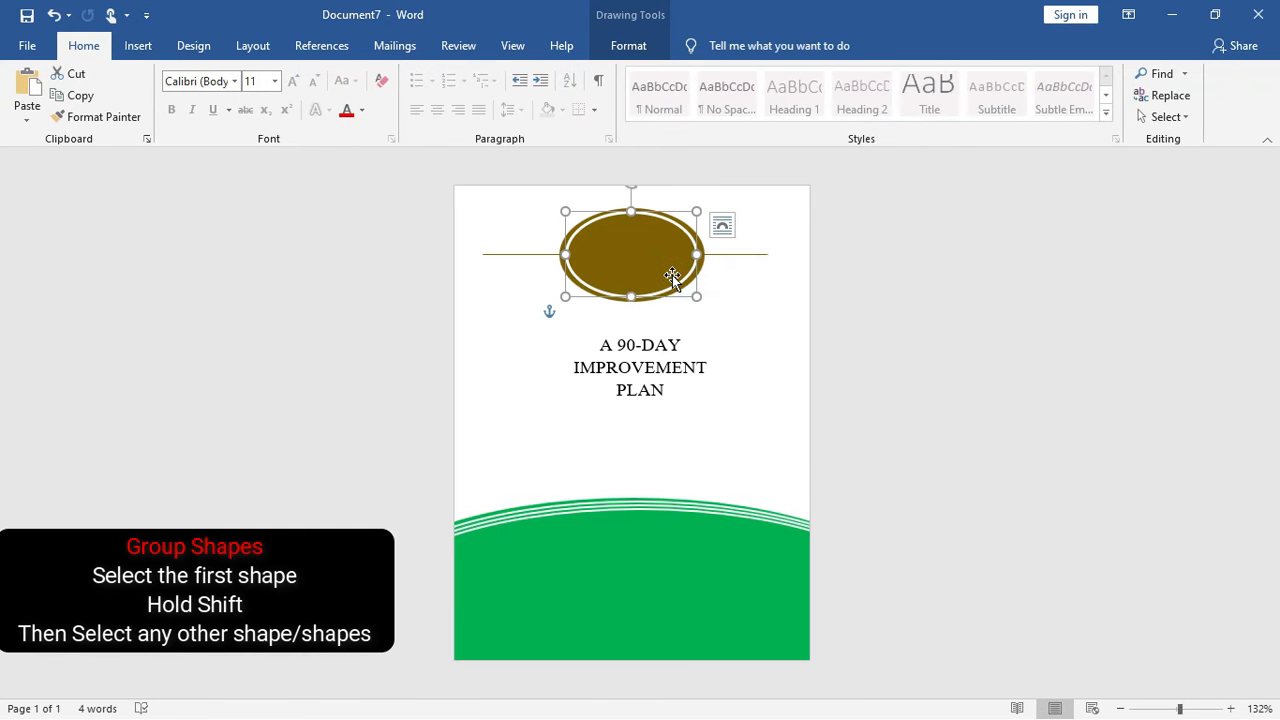
key(ctrl)
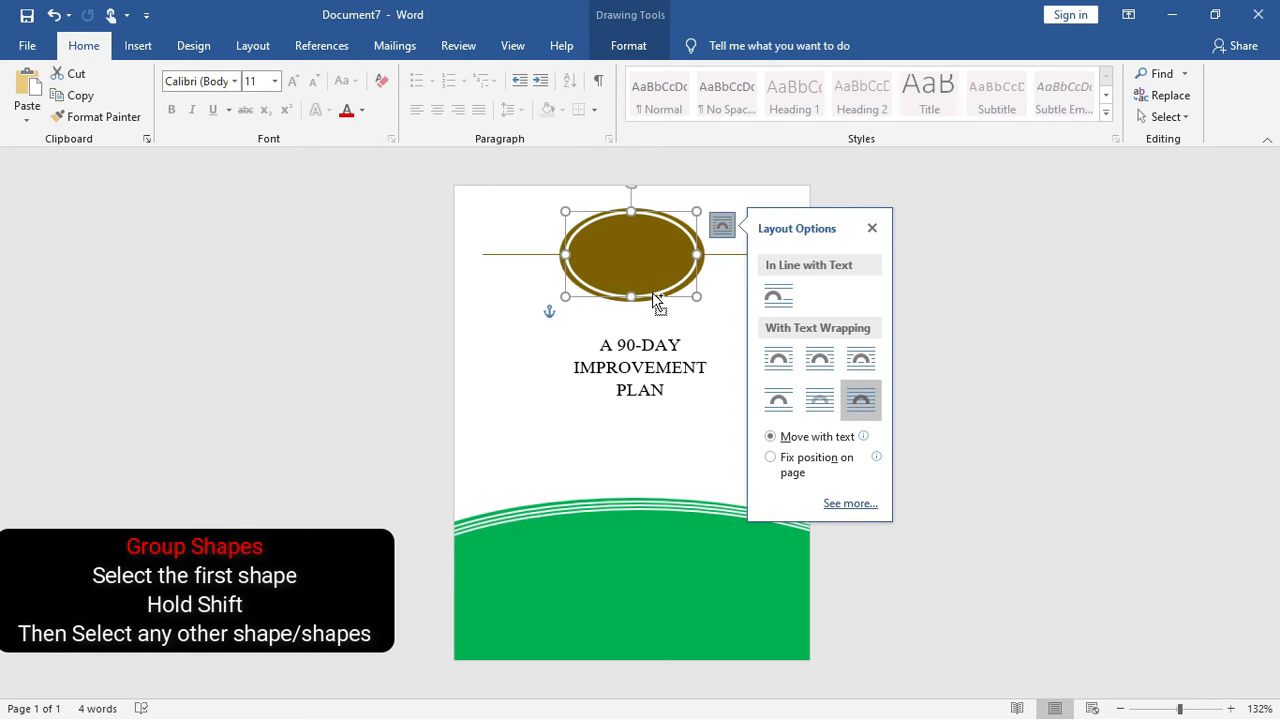
click(651, 296)
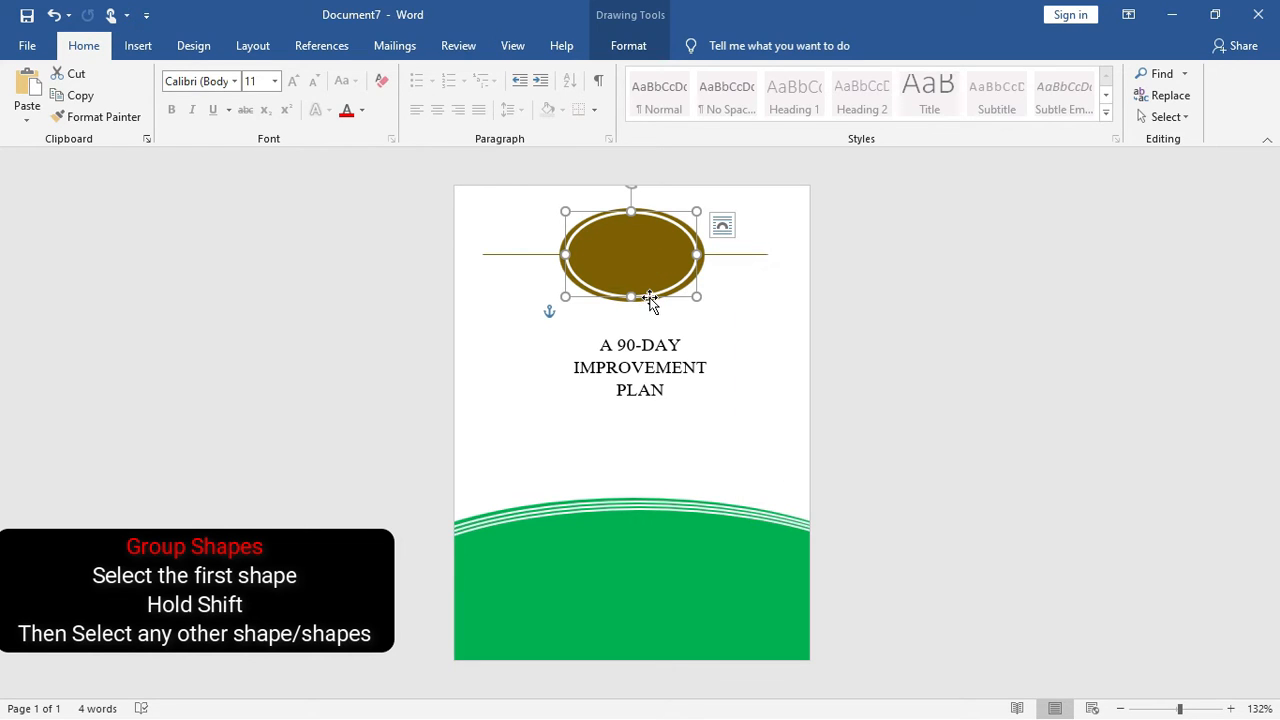
click(650, 298)
click(686, 226)
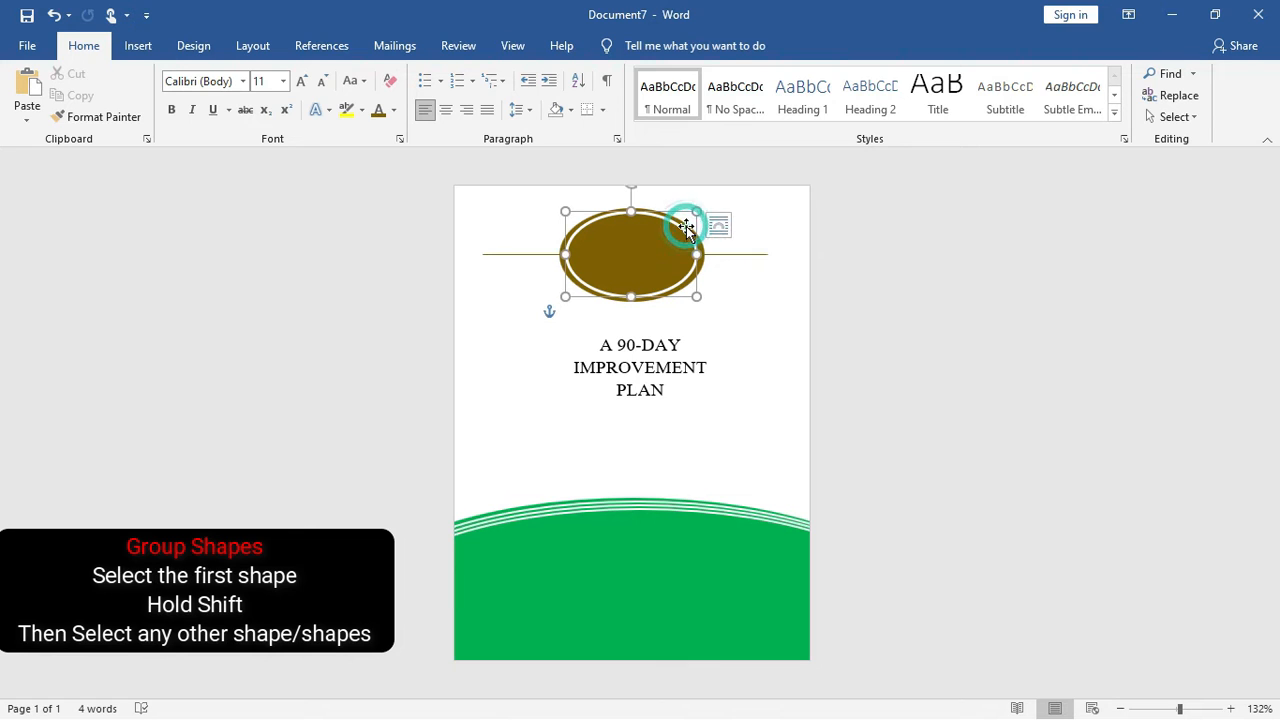
click(665, 250)
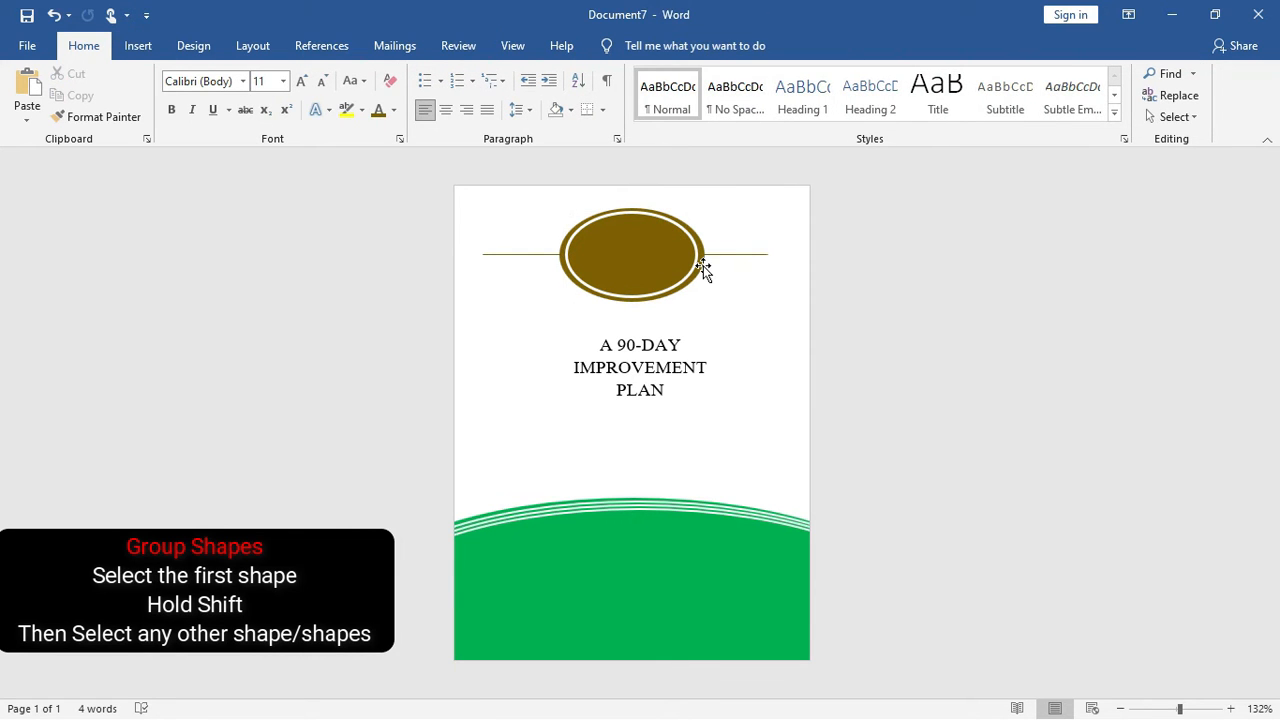
Group the outer and inner gold ovals of the badge into one object.
click(704, 268)
click(660, 273)
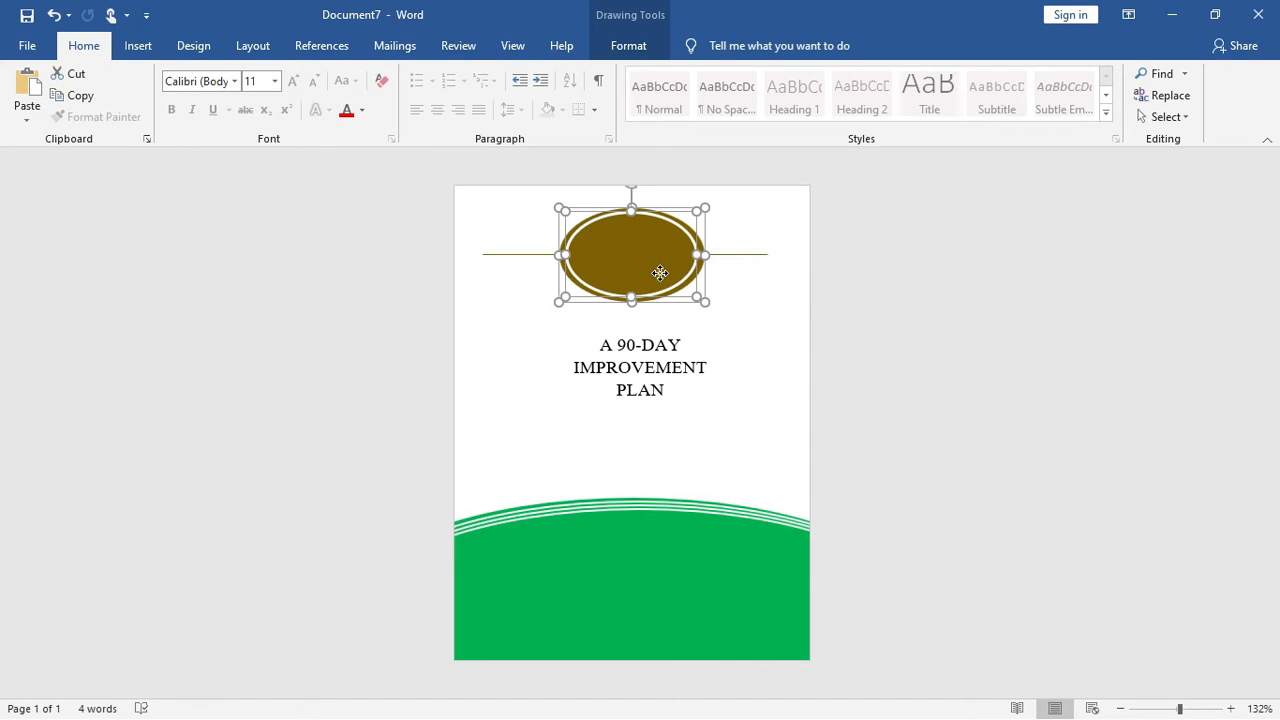
right_click(662, 276)
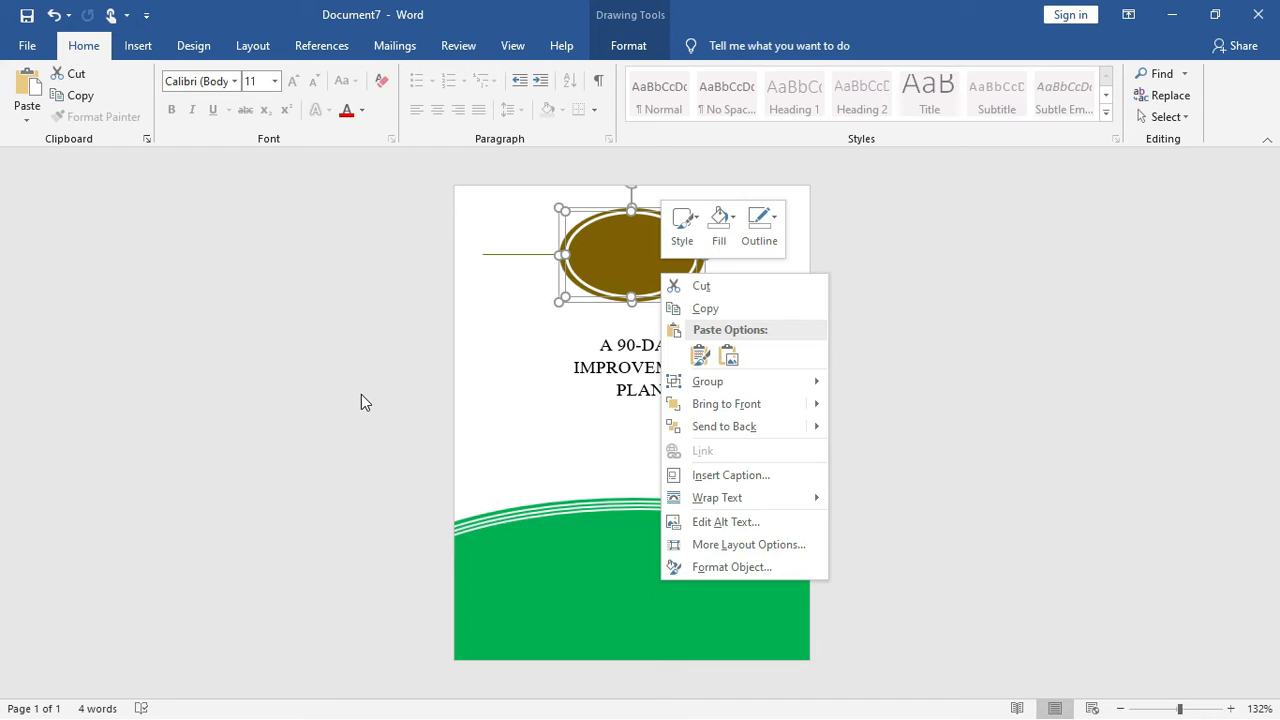
mouse_move(708, 385)
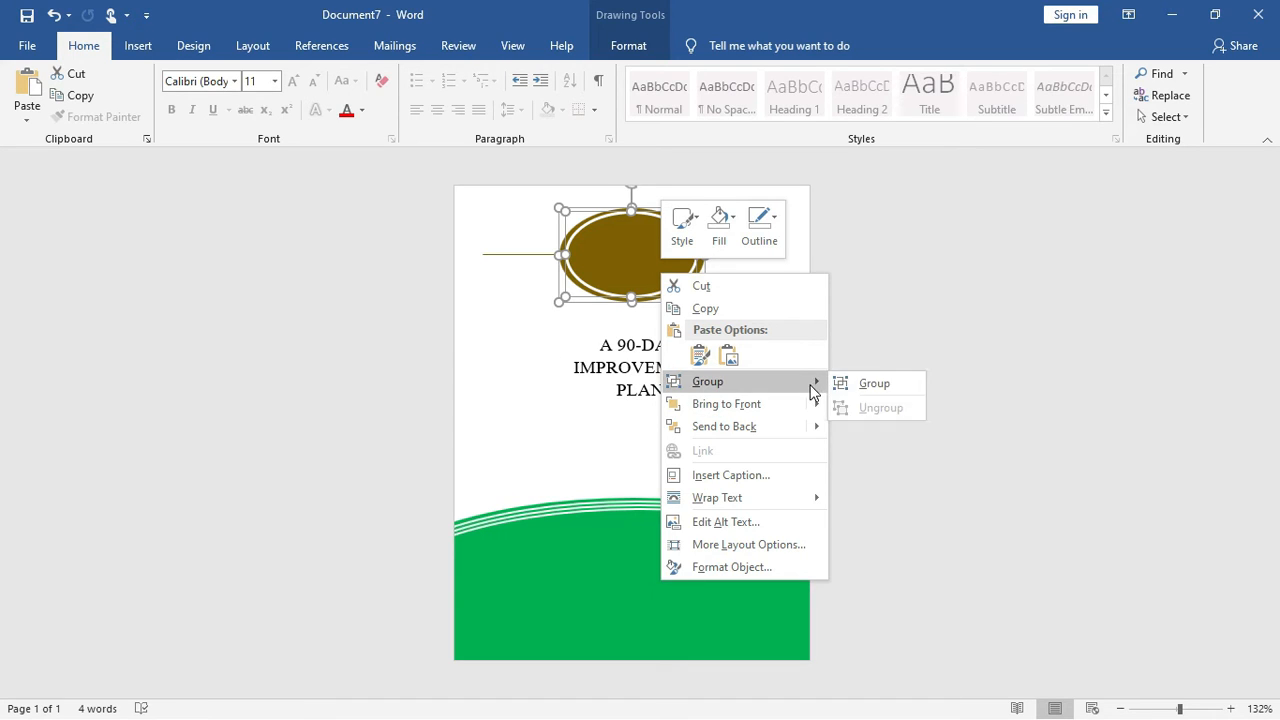
click(857, 385)
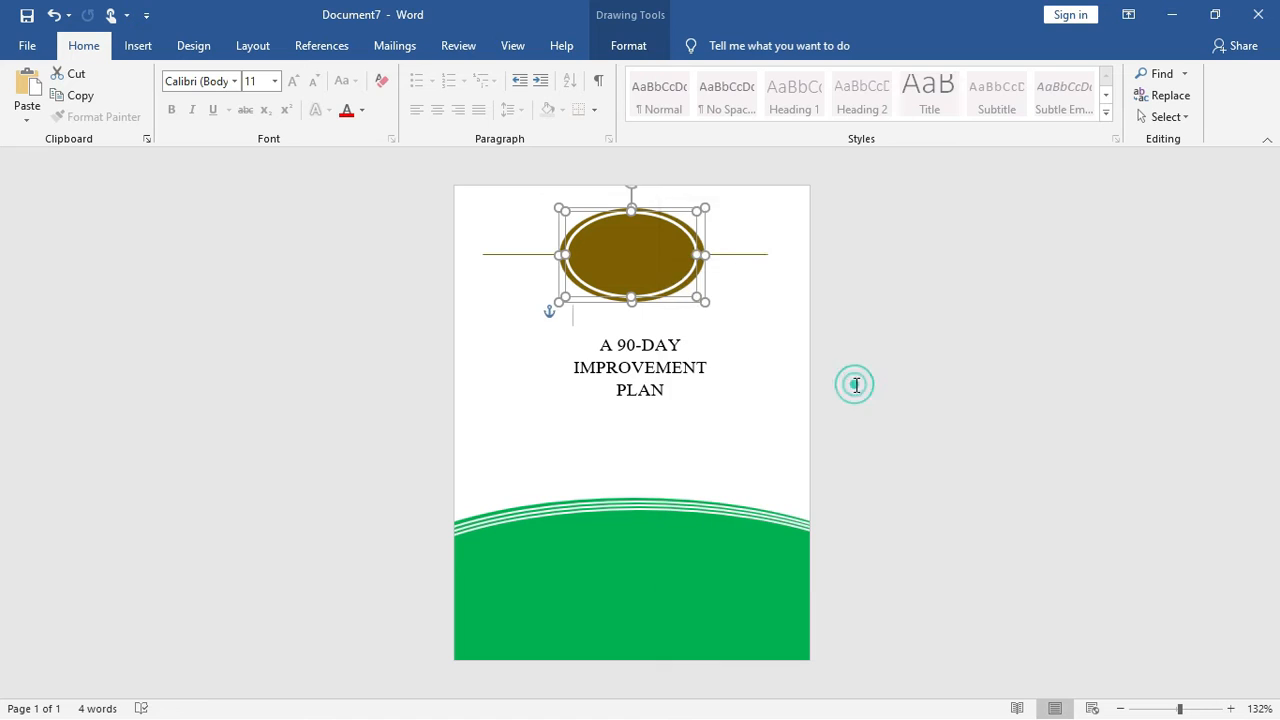
click(746, 349)
Group the layered green curve shapes at the foot of the page into one object.
click(673, 577)
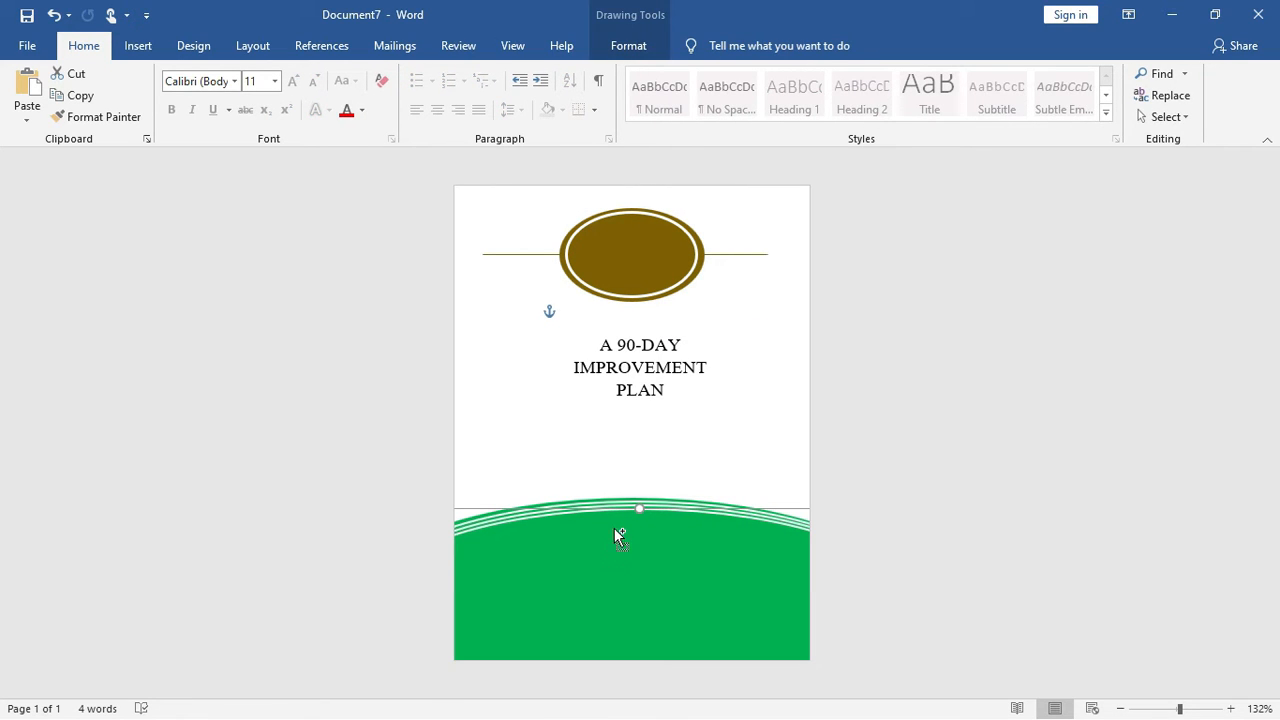
drag(603, 508, 600, 500)
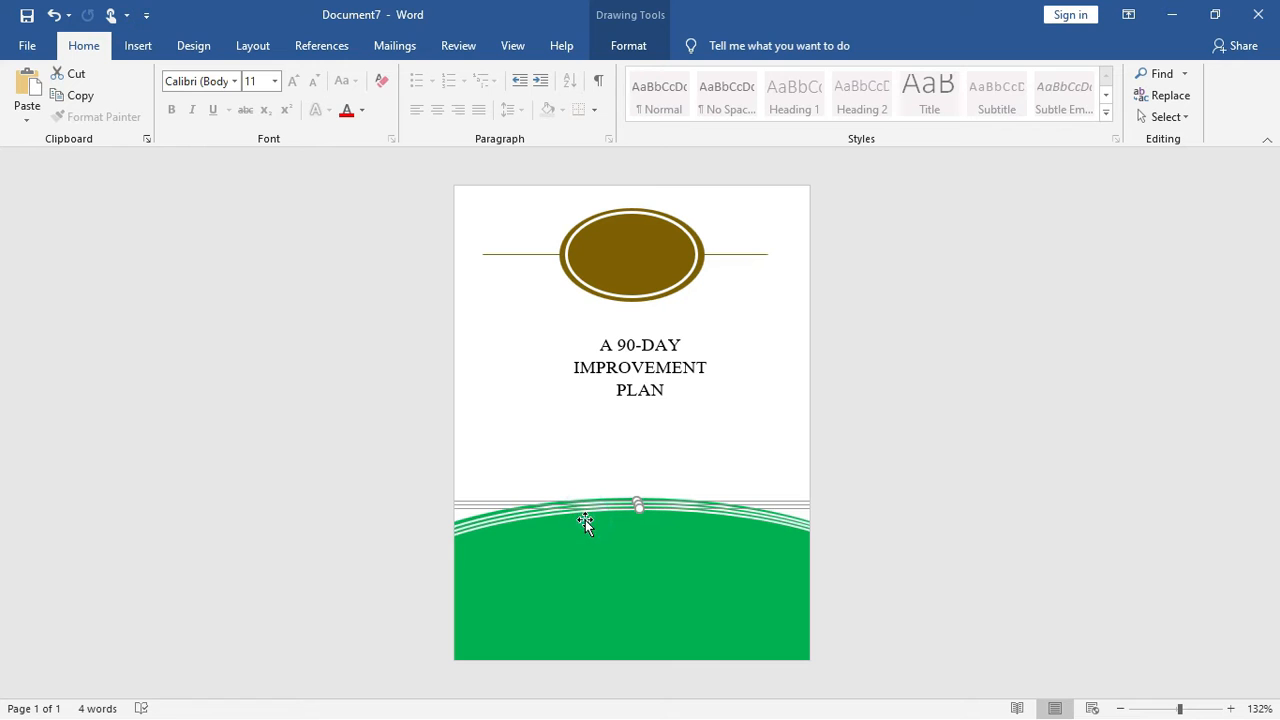
right_click(591, 522)
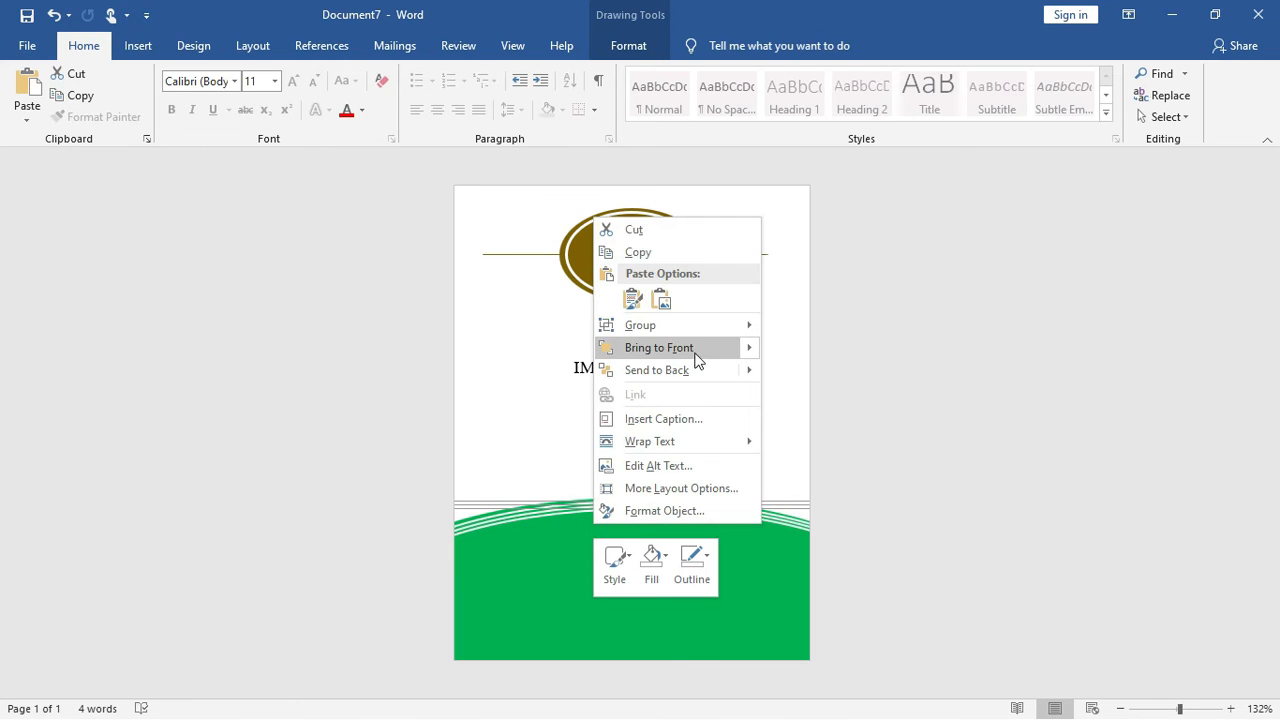
mouse_move(699, 325)
click(790, 332)
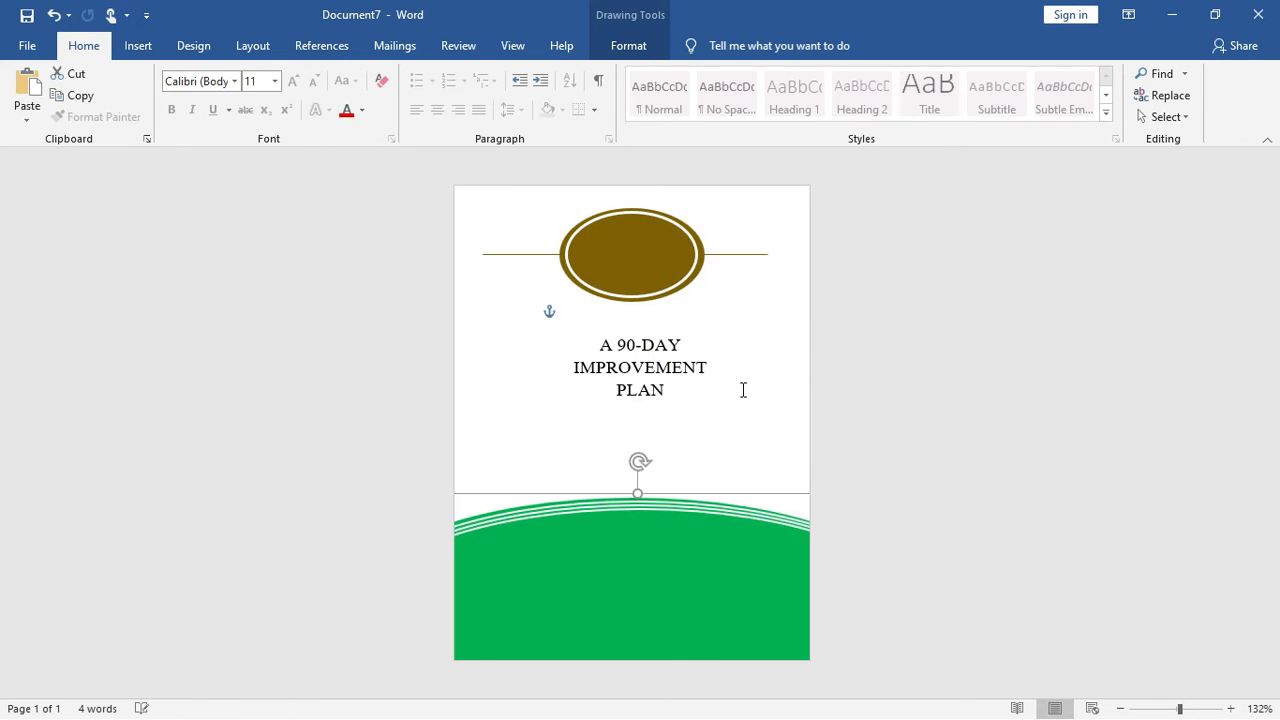
click(738, 389)
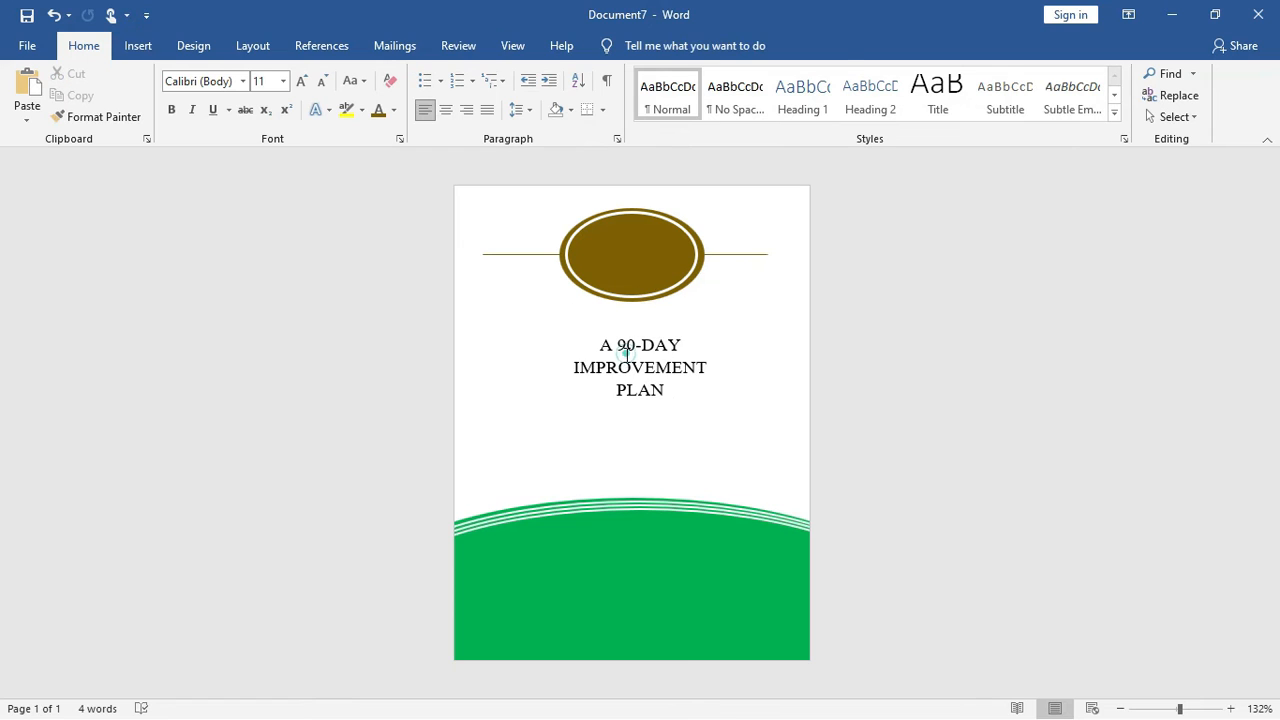
Move the text box onto the gold badge, centred on the page, and extend its height to fit the word "PLAN".
click(623, 352)
drag(726, 323, 704, 239)
click(710, 371)
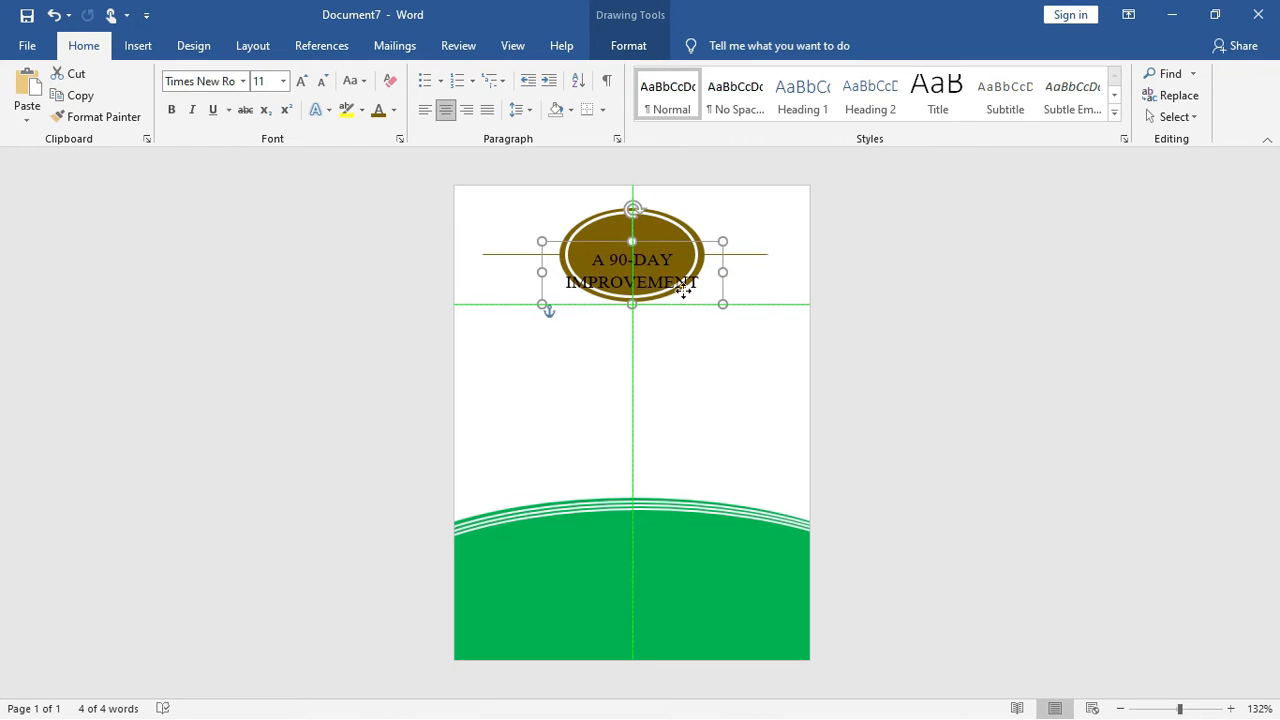
drag(631, 306, 630, 329)
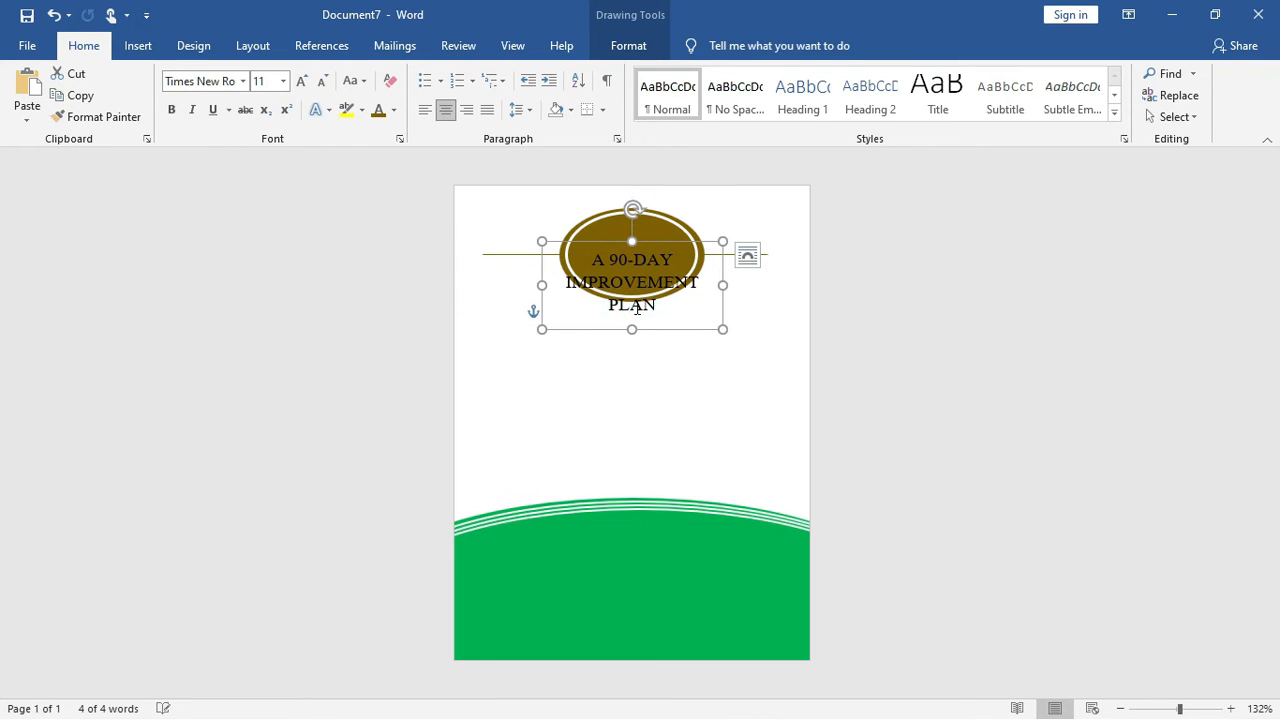
Reduce the badge text to 8 pt and move the text box up so all three lines sit inside the oval.
click(635, 308)
click(653, 241)
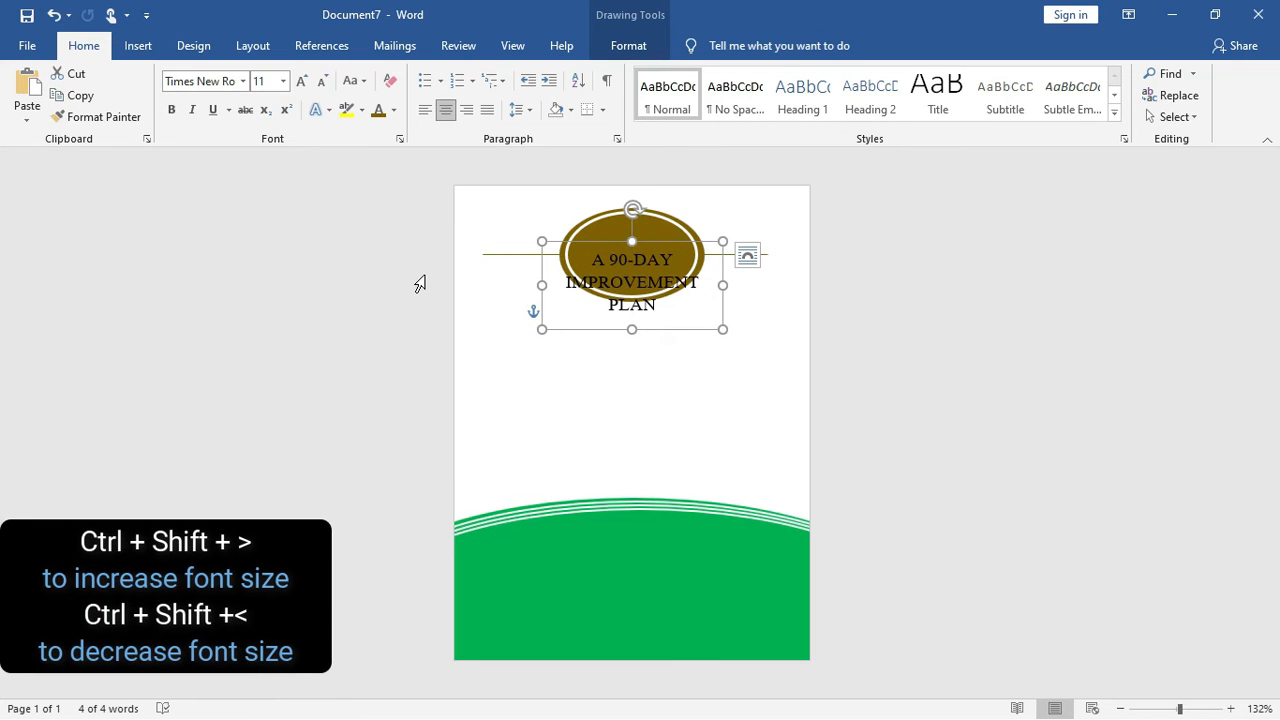
key(ctrl+shift+less)
key(ctrl+shift+less)
key(ctrl+shift+less)
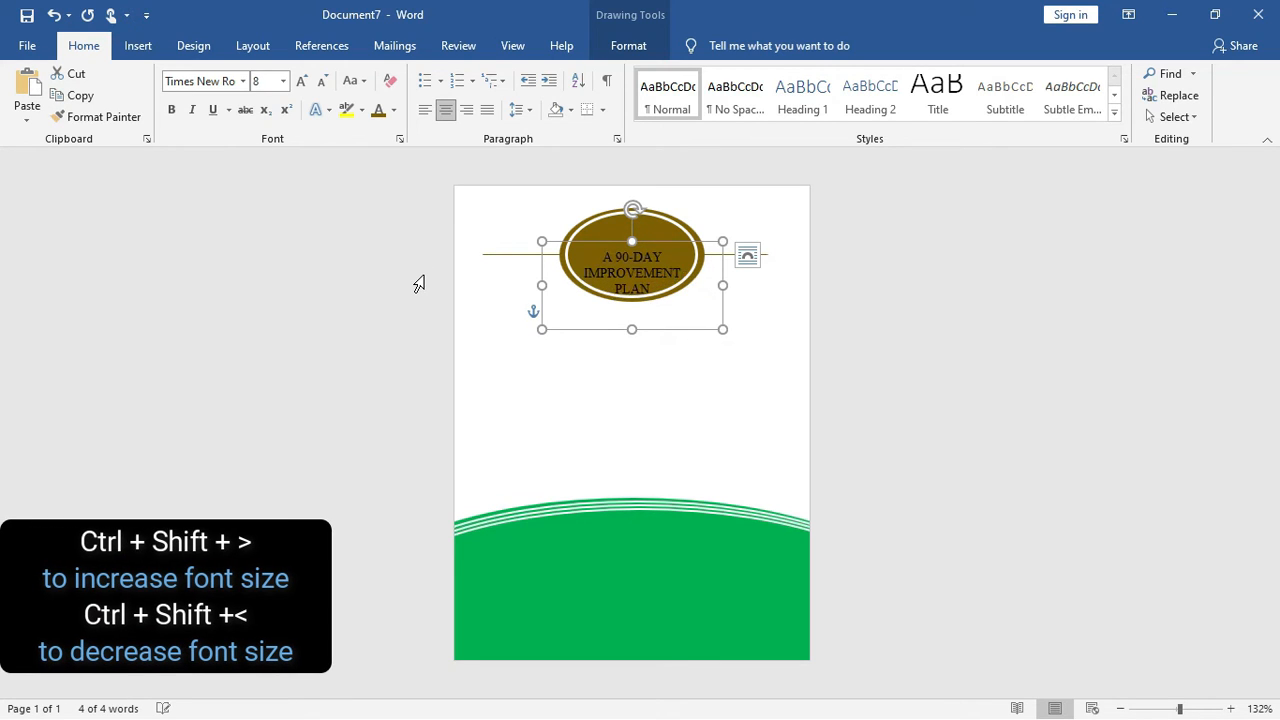
drag(655, 241, 647, 228)
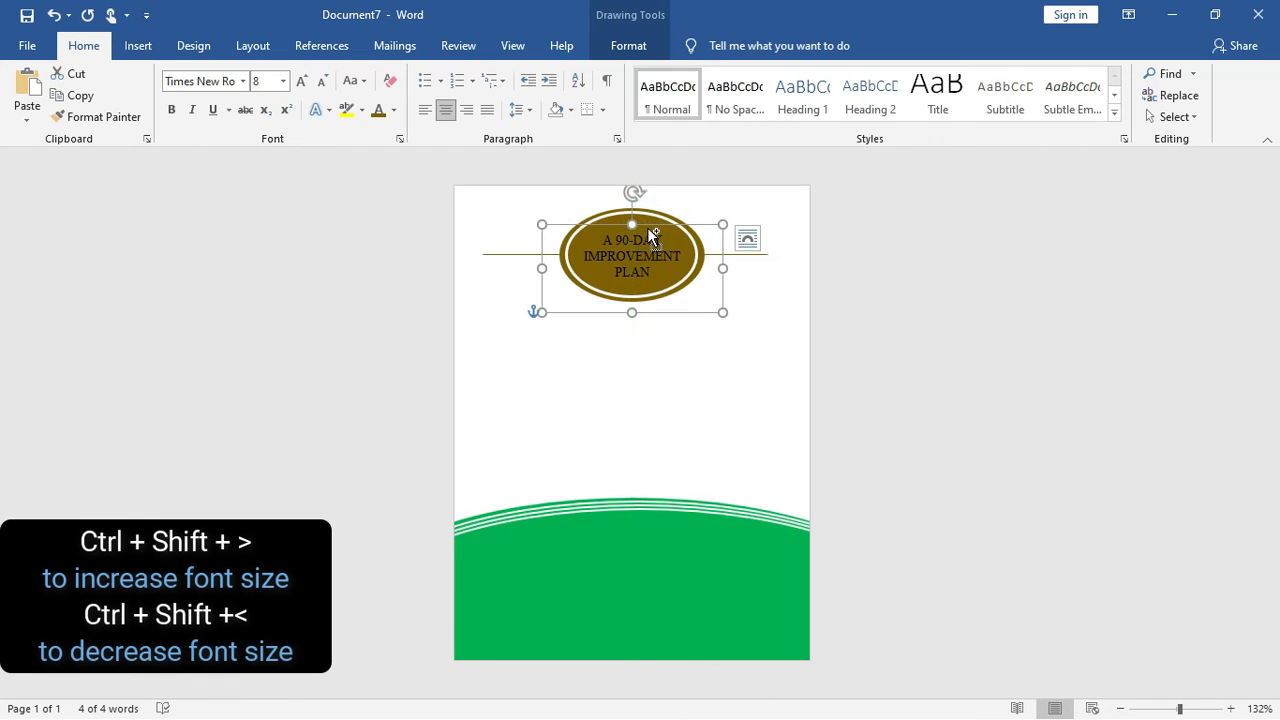
Set the badge text to 9 pt and nudge the text box up and slightly left to centre it in the oval.
key(ctrl+shift+greater)
key(Up)
key(Up)
key(Up)
key(Up)
key(Up)
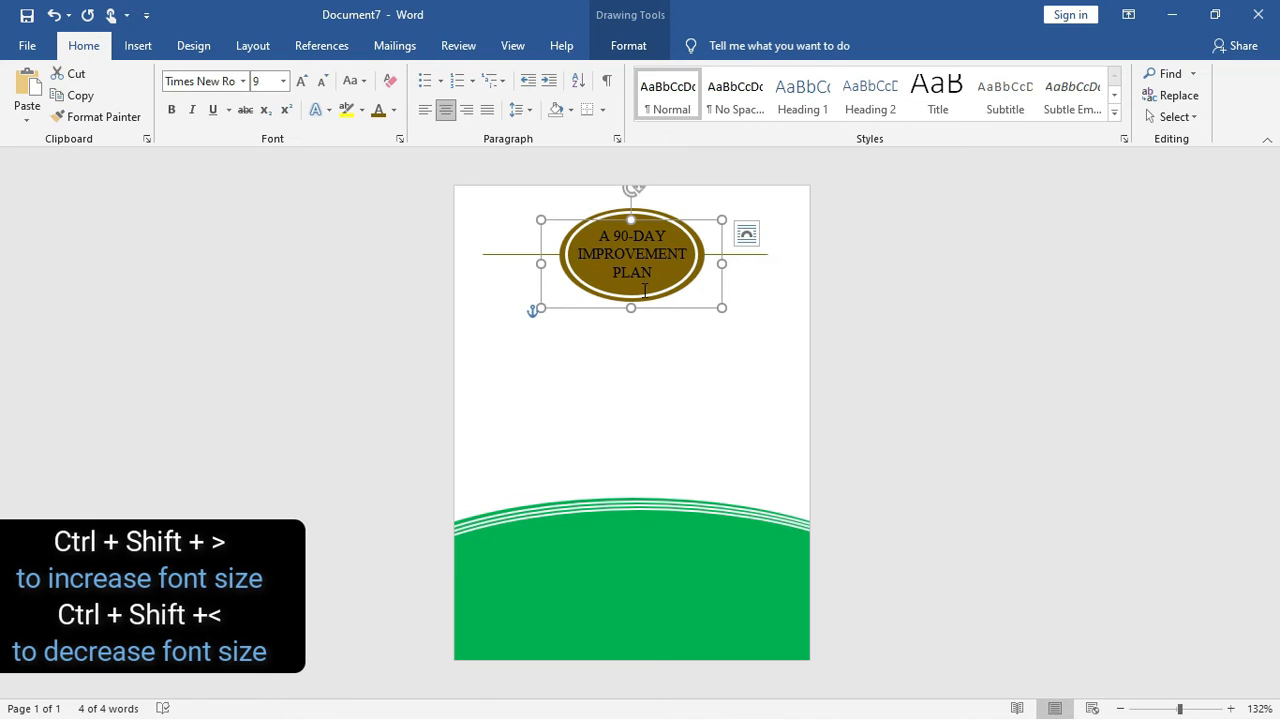
key(Left)
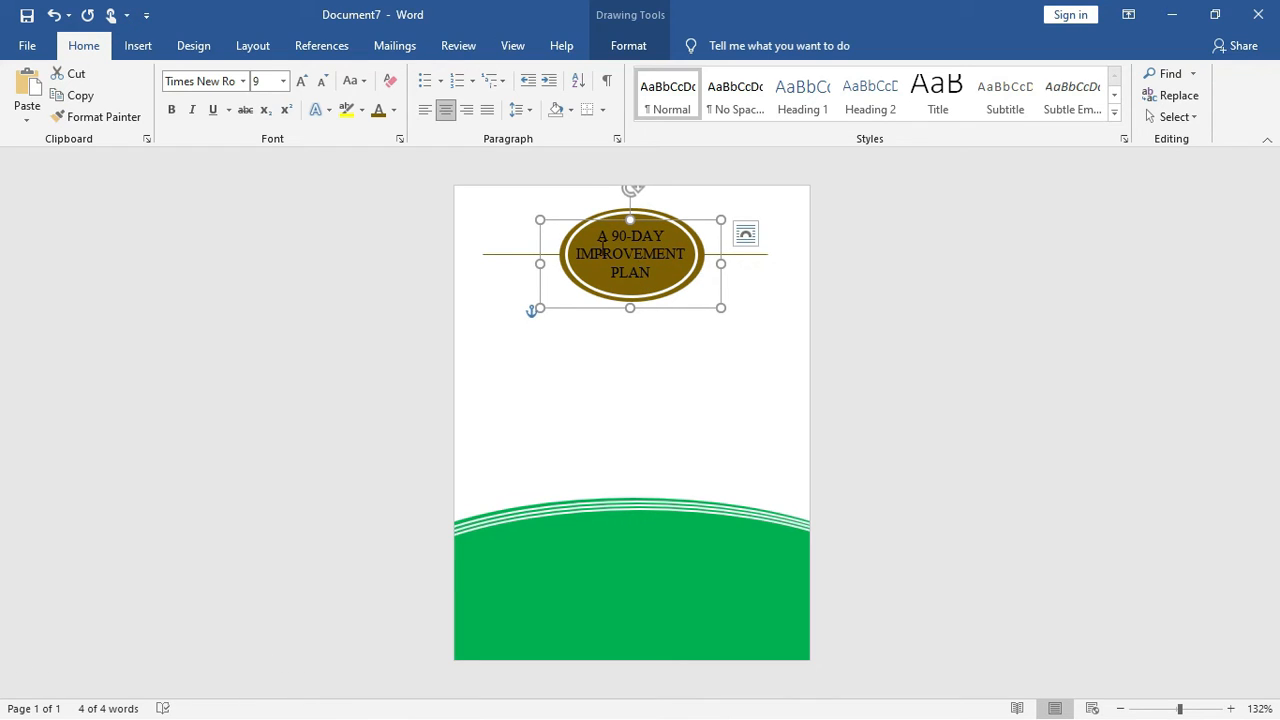
Change the font colour of the "A 90-DAY IMPROVEMENT PLAN" text to white.
click(602, 248)
key(ctrl)
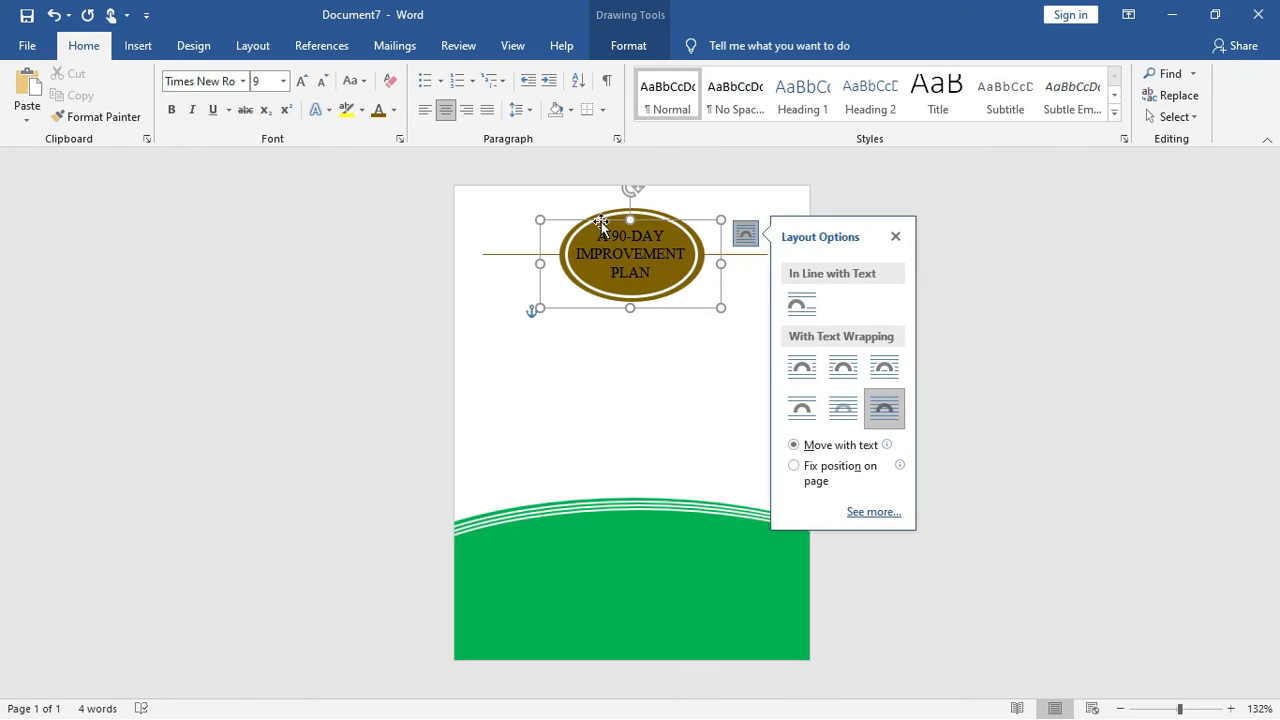
click(600, 224)
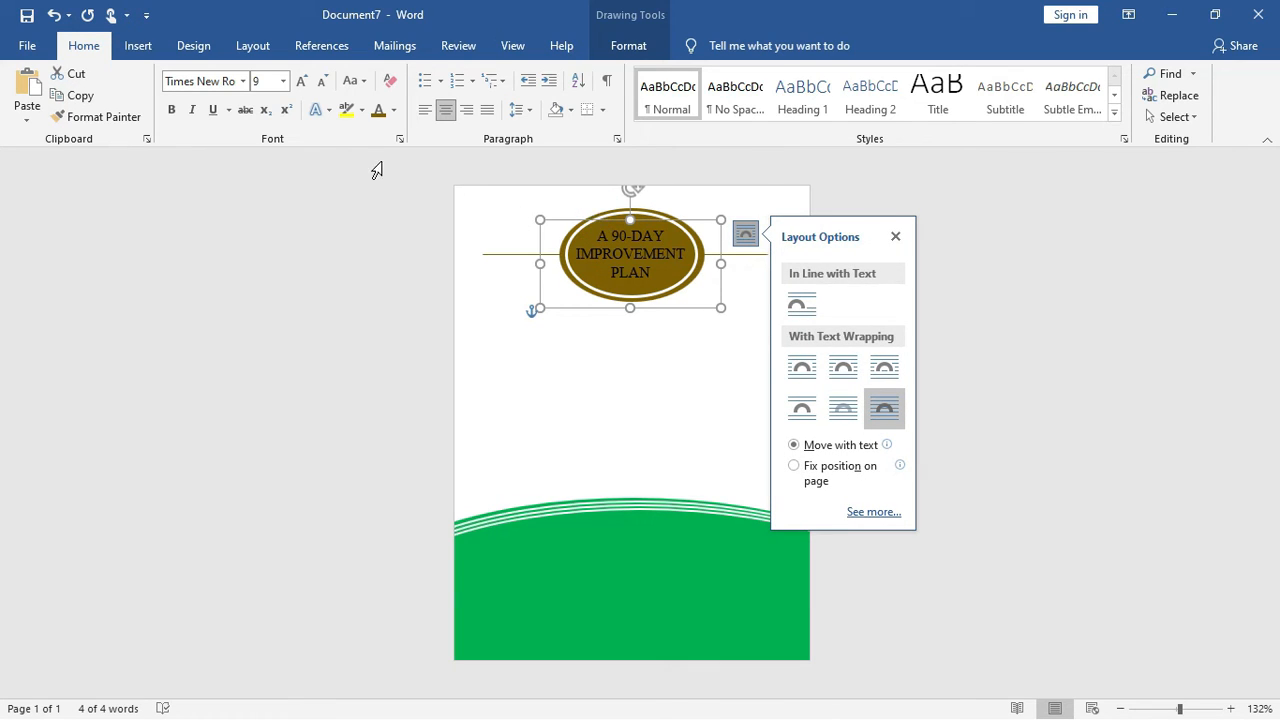
click(393, 110)
click(377, 175)
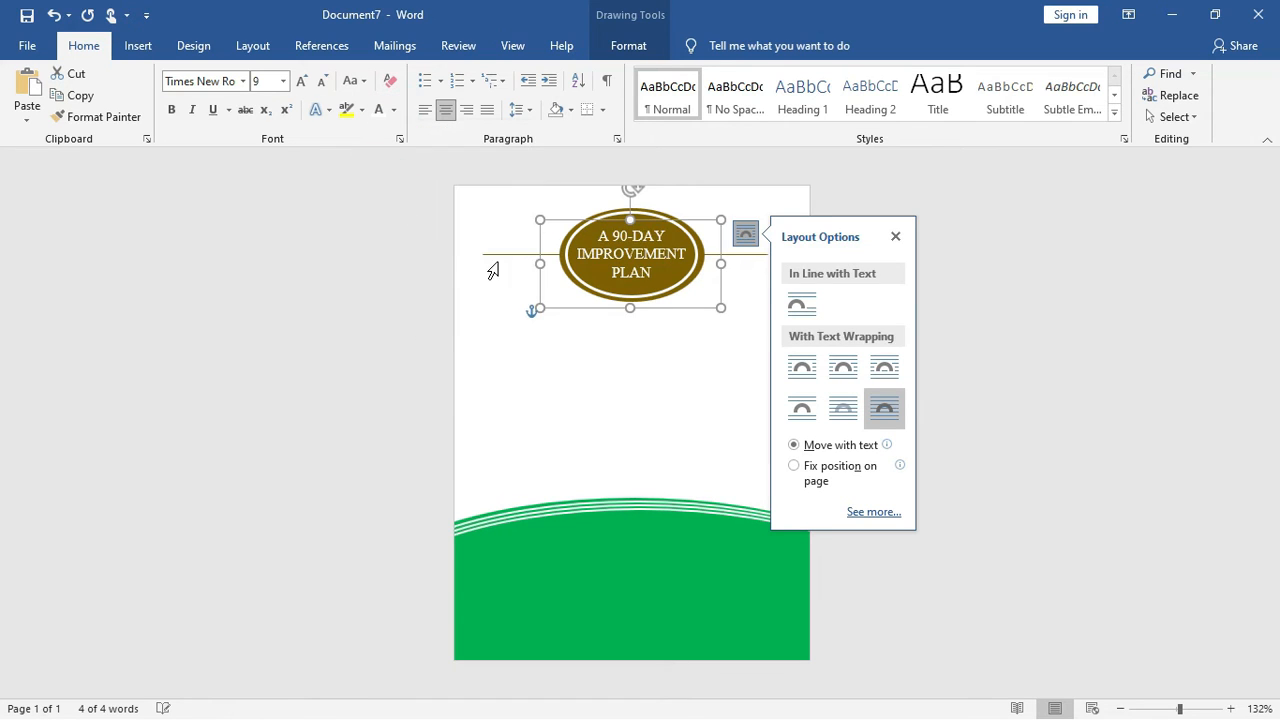
click(590, 398)
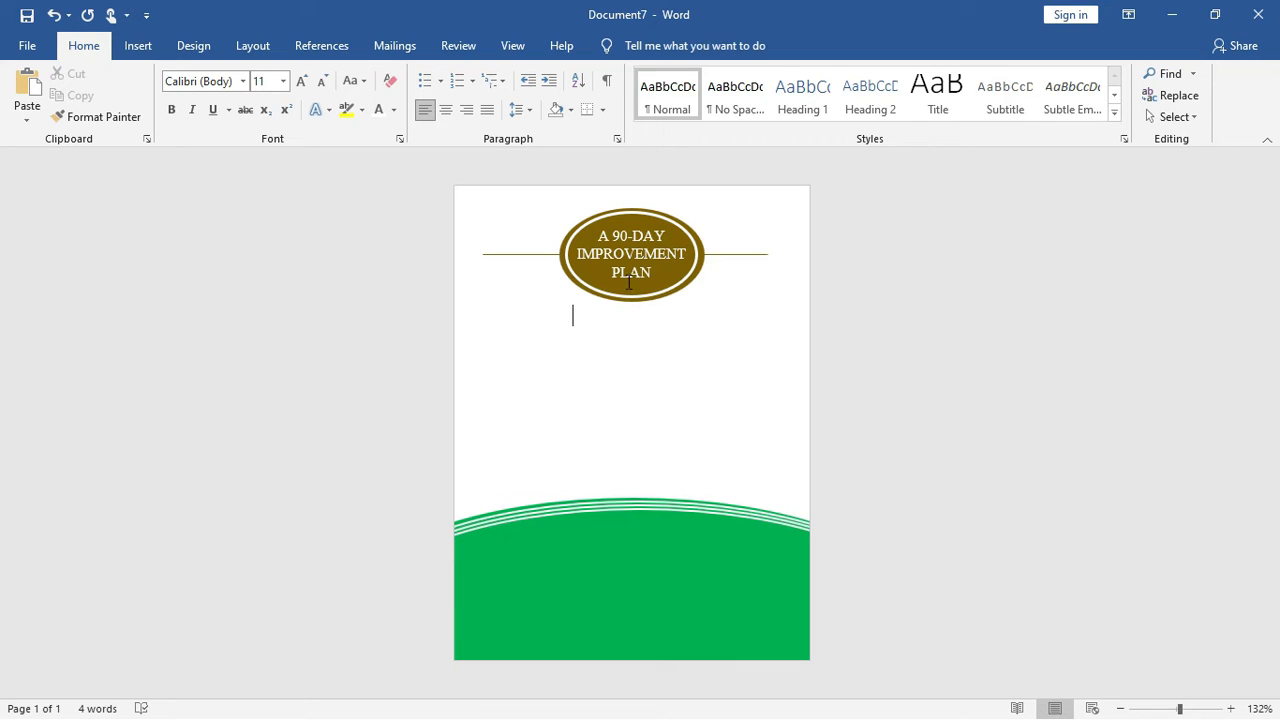
Make the "D" of "DAY" and the "I" of "IMPROVEMENT" bold in the badge text.
click(642, 230)
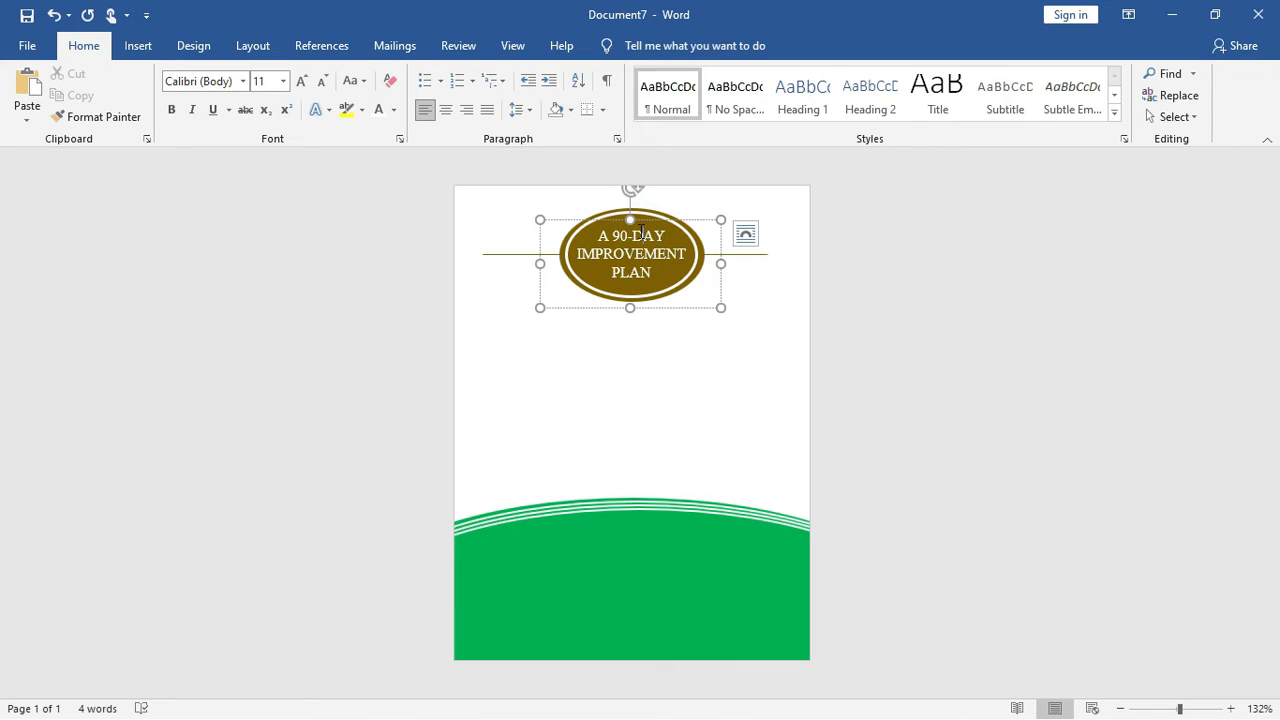
click(636, 239)
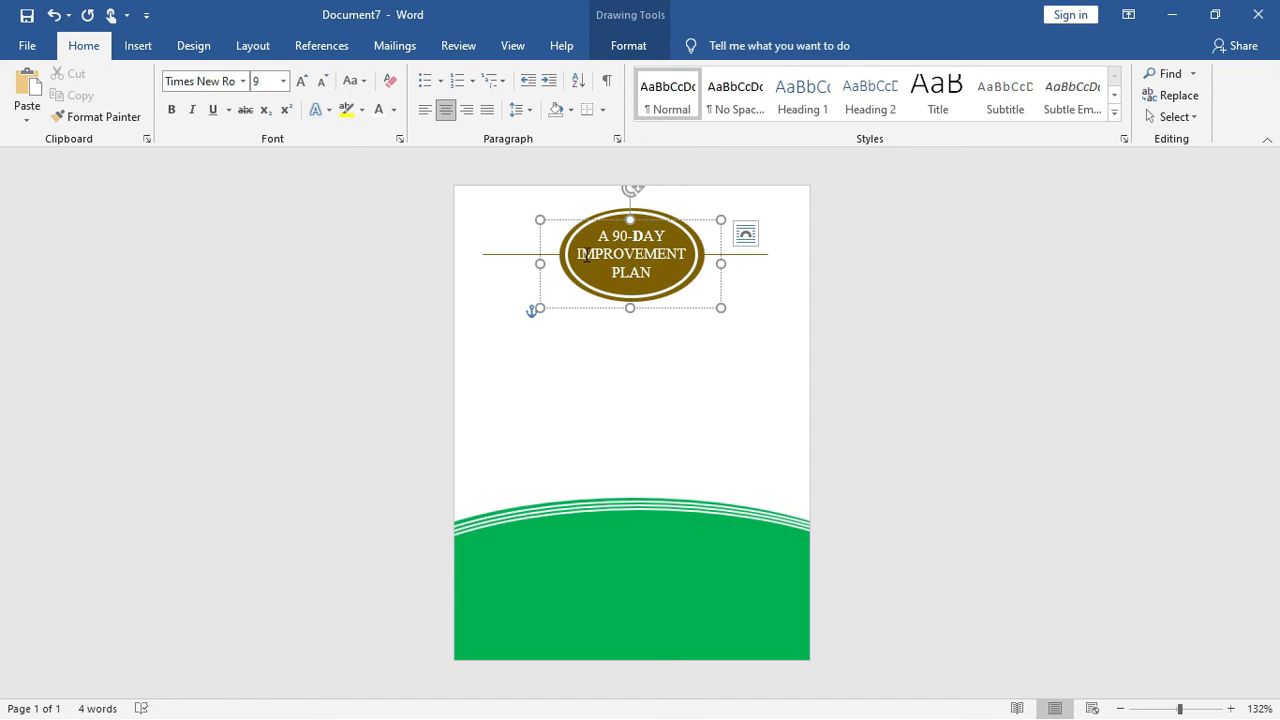
drag(586, 255, 576, 255)
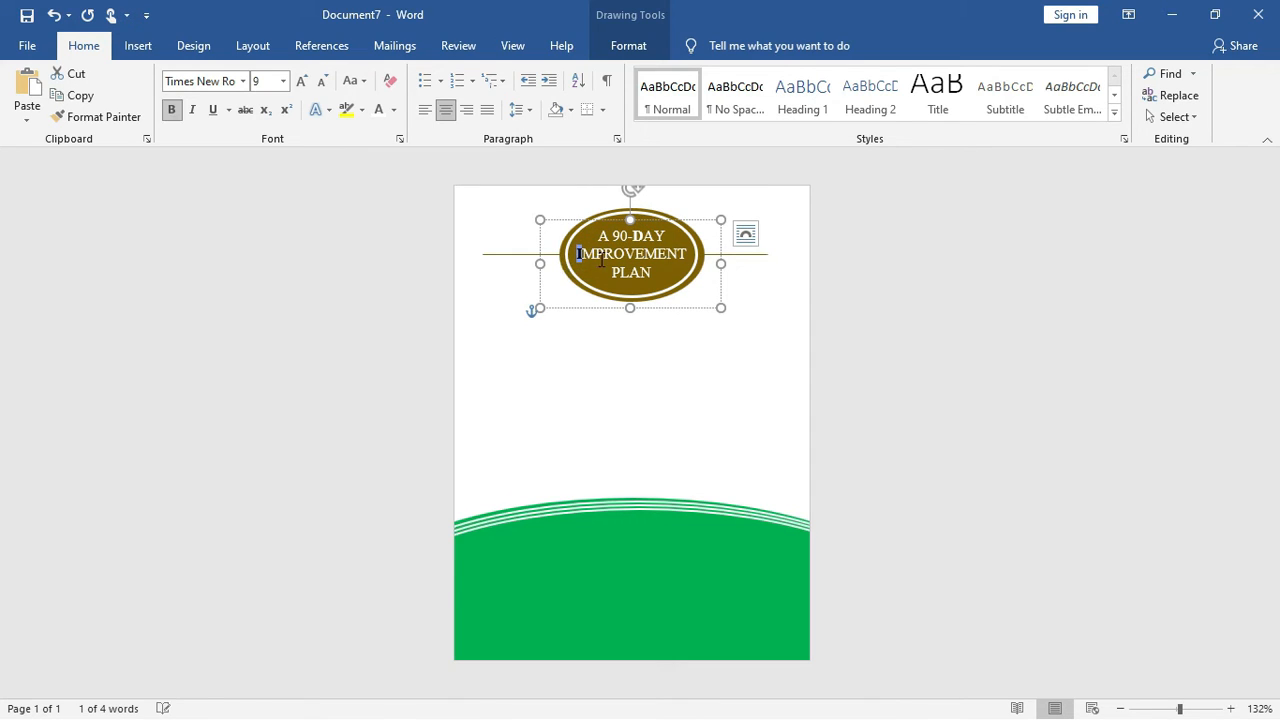
Make the "P" of "PLAN" bold in the badge text.
drag(620, 272, 612, 273)
click(610, 326)
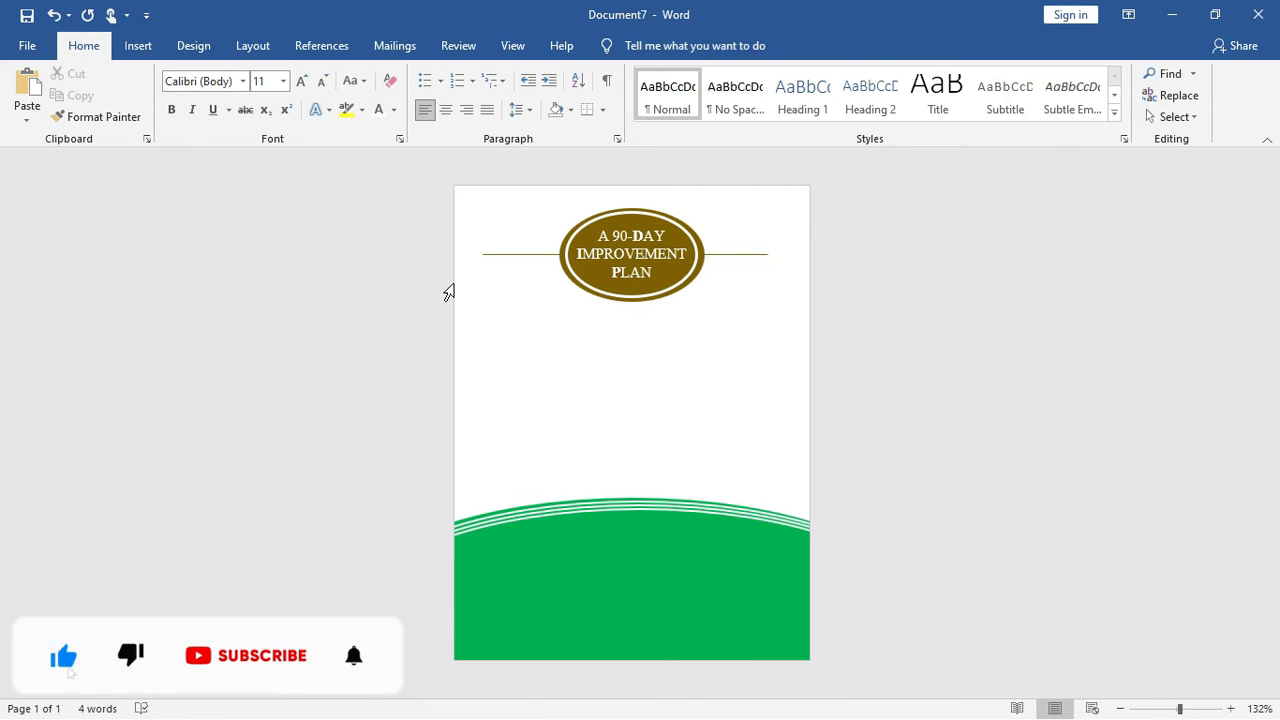
Draw a text box about 1.38" wide and 0.27" high just below the oval badge.
click(139, 46)
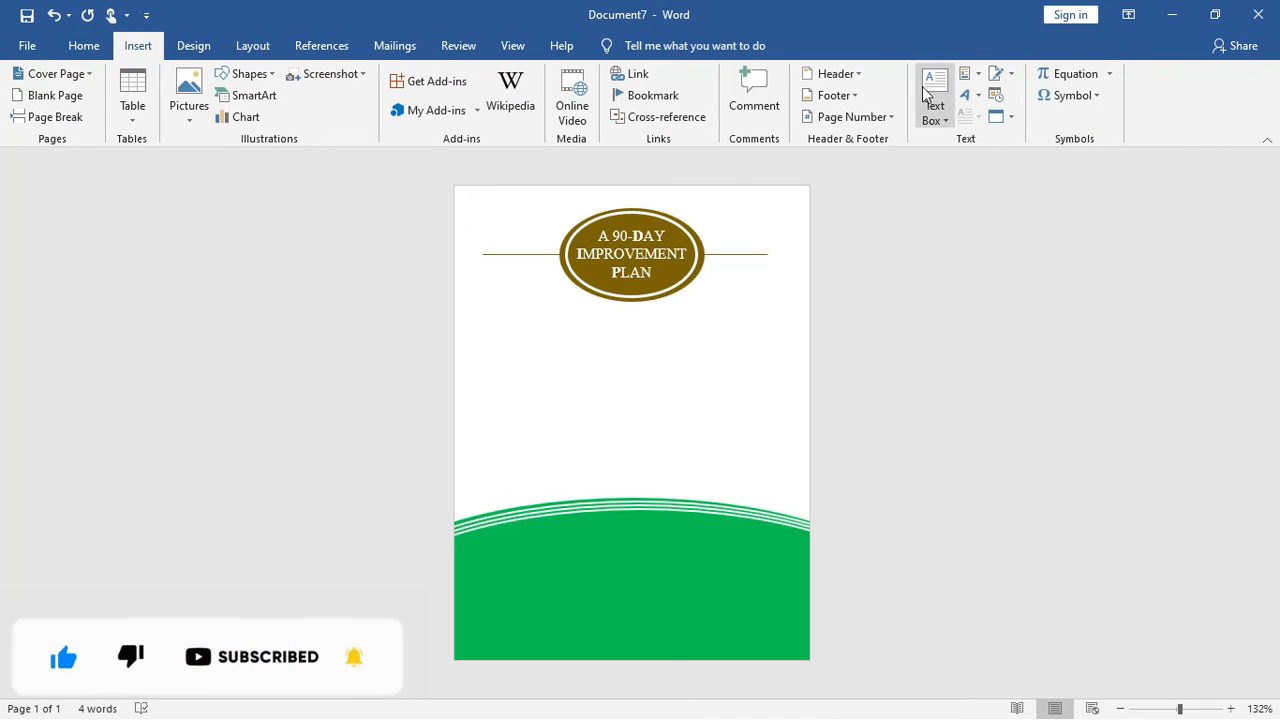
click(928, 95)
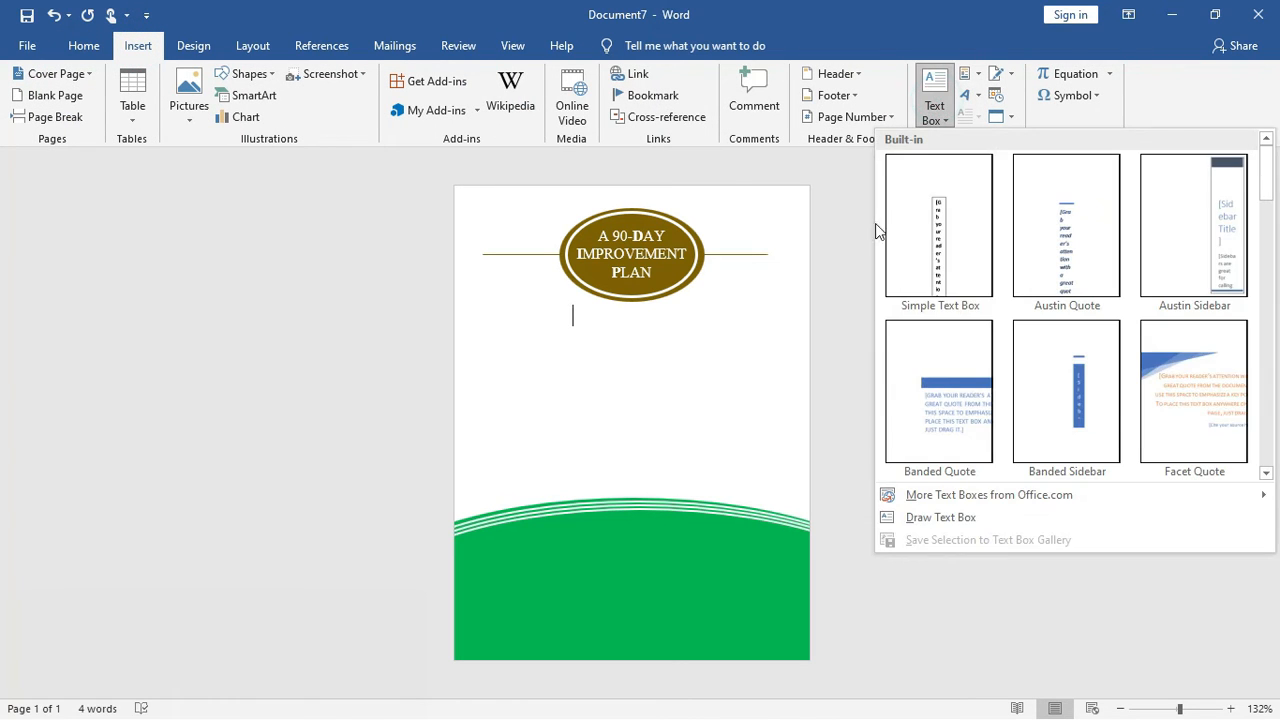
click(952, 517)
mouse_move(560, 315)
mouse_down()
mouse_move(603, 354)
mouse_move(725, 347)
mouse_up()
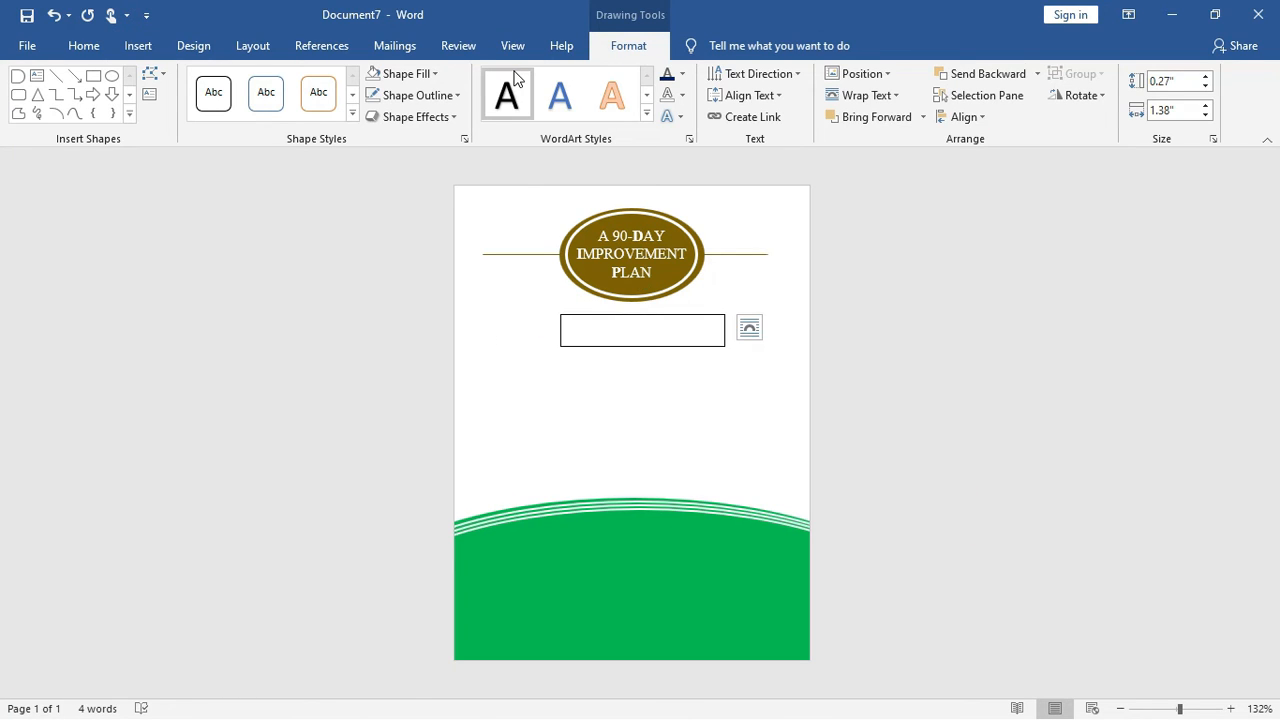
mouse_move(597, 318)
mouse_down()
mouse_move(577, 314)
mouse_move(622, 320)
mouse_move(593, 310)
mouse_up()
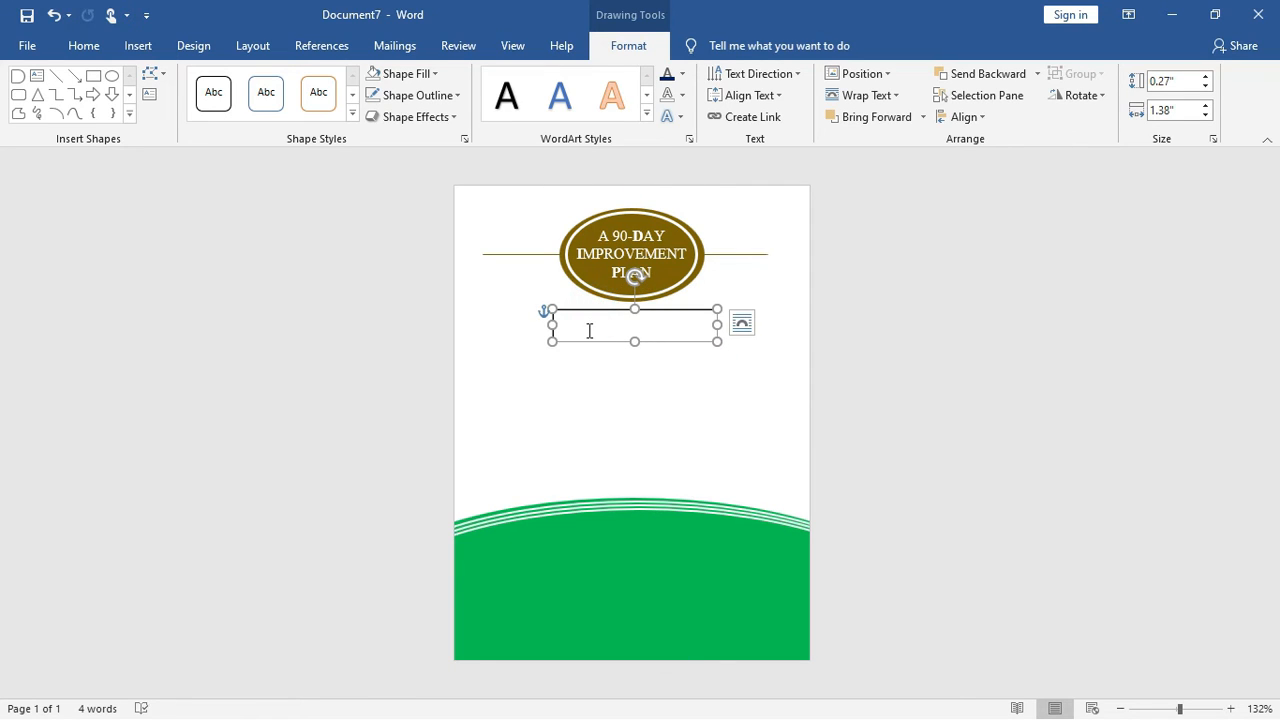
Enter "Jump" in the new text box and resize the box to about 0.54" wide and 0.34" high.
click(588, 325)
drag(634, 349, 634, 369)
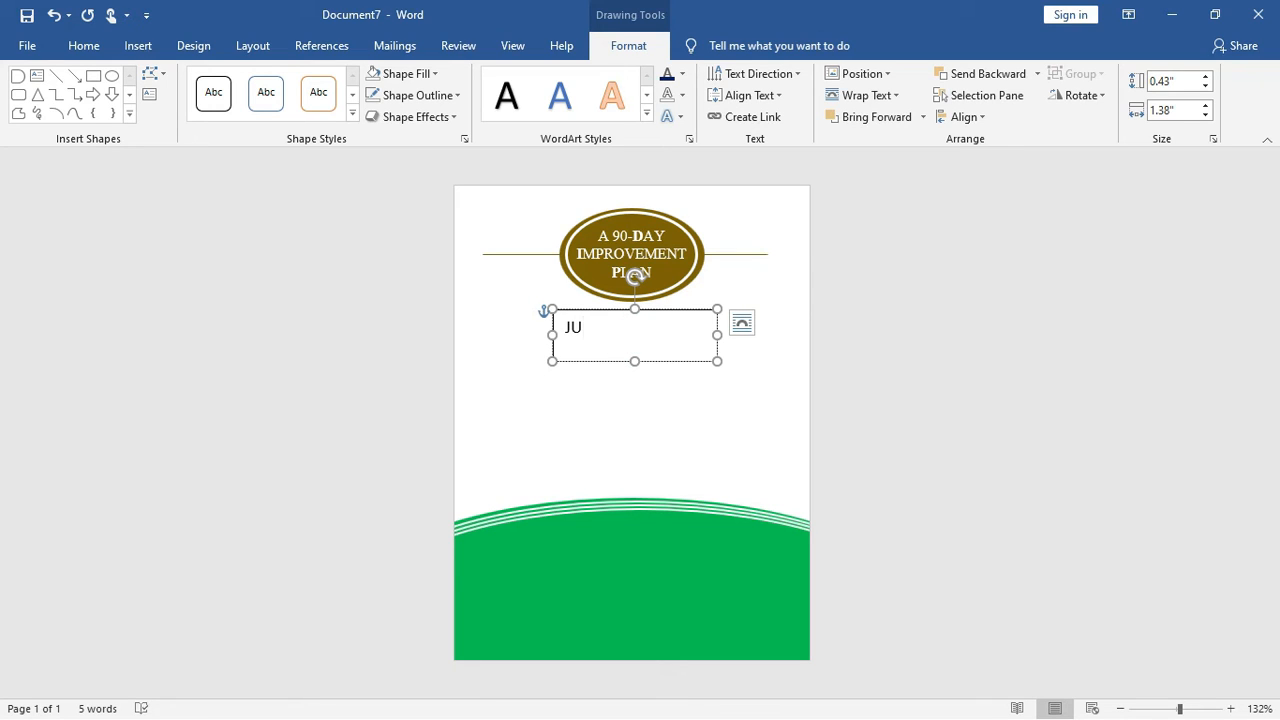
drag(717, 337, 586, 346)
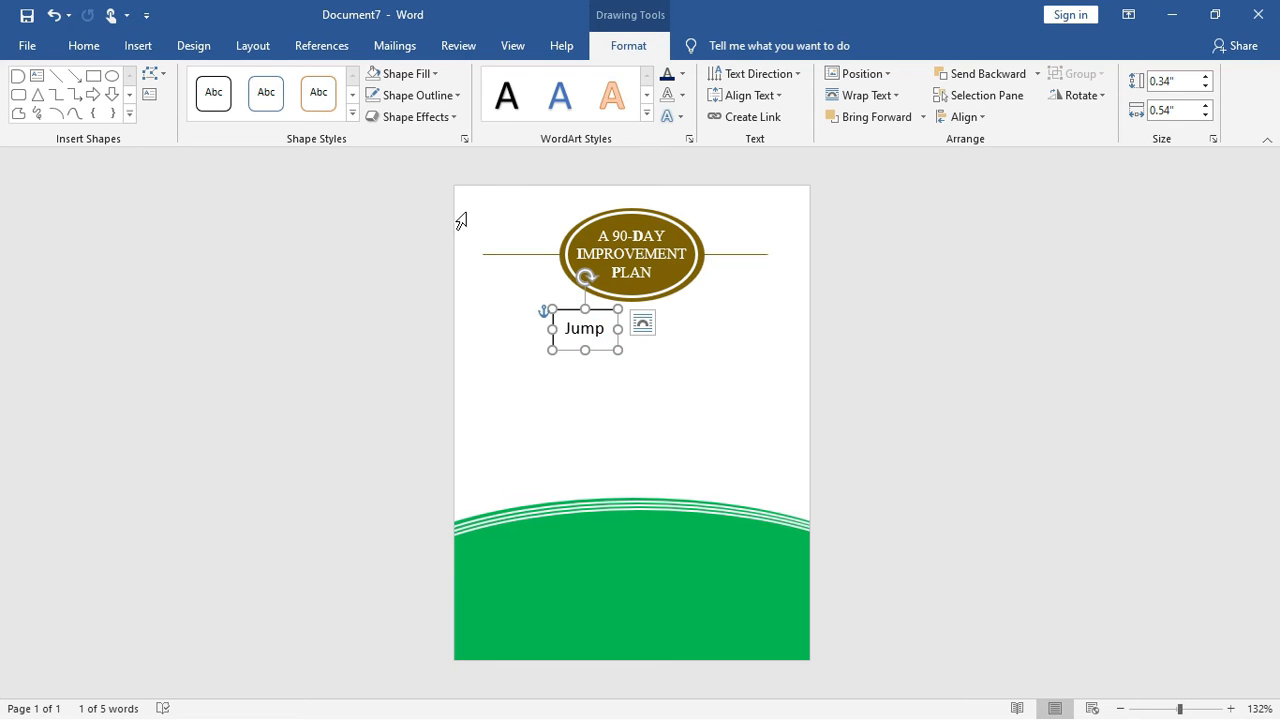
Set the font of the "Jump" text to Chiller.
click(82, 46)
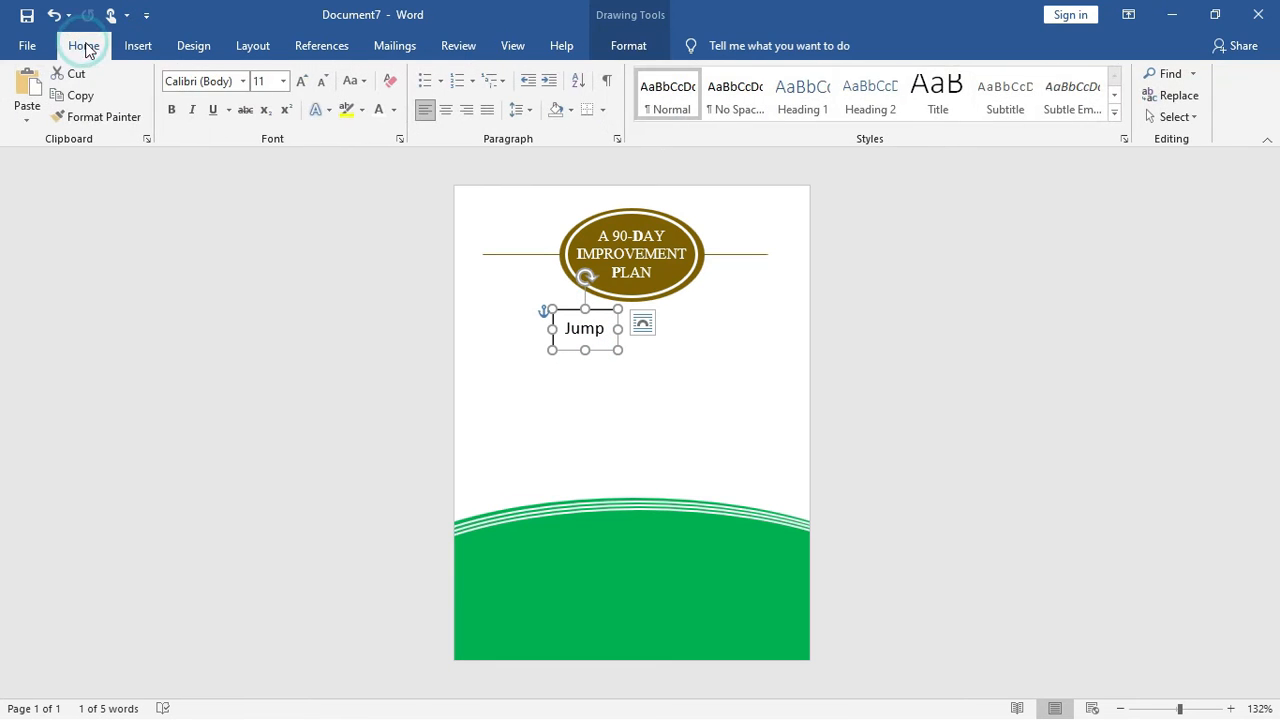
click(241, 82)
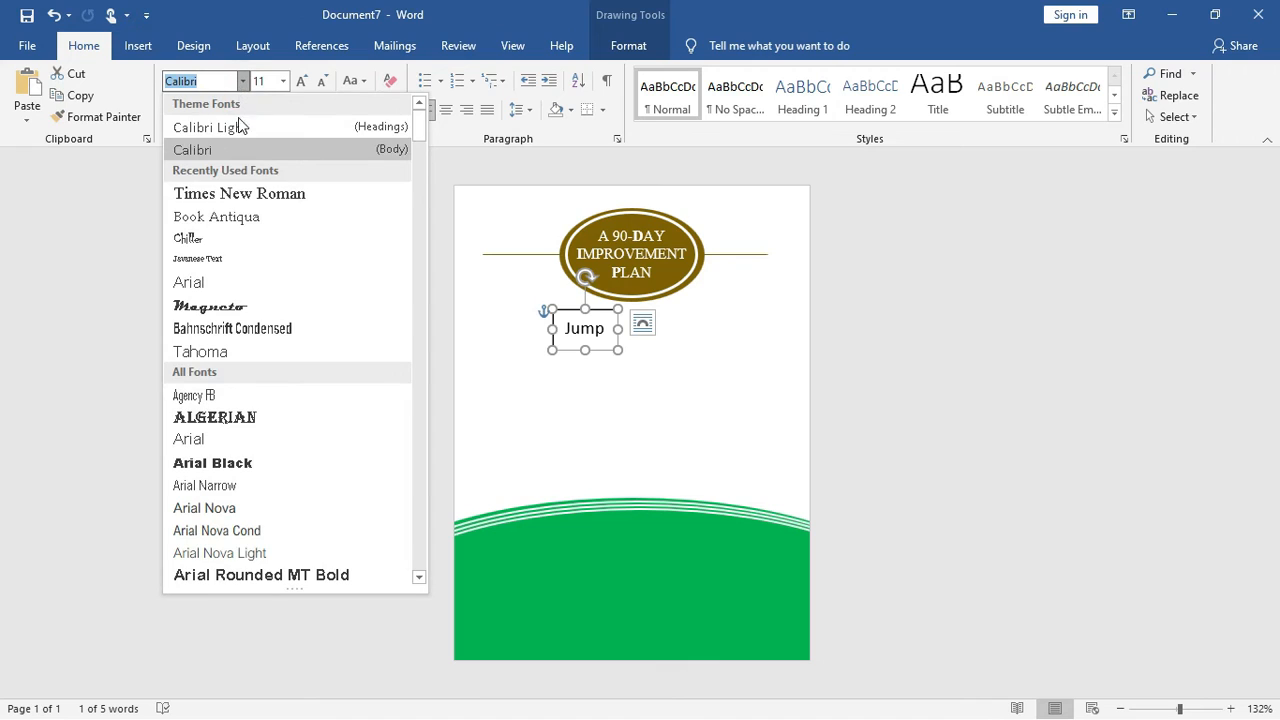
click(233, 242)
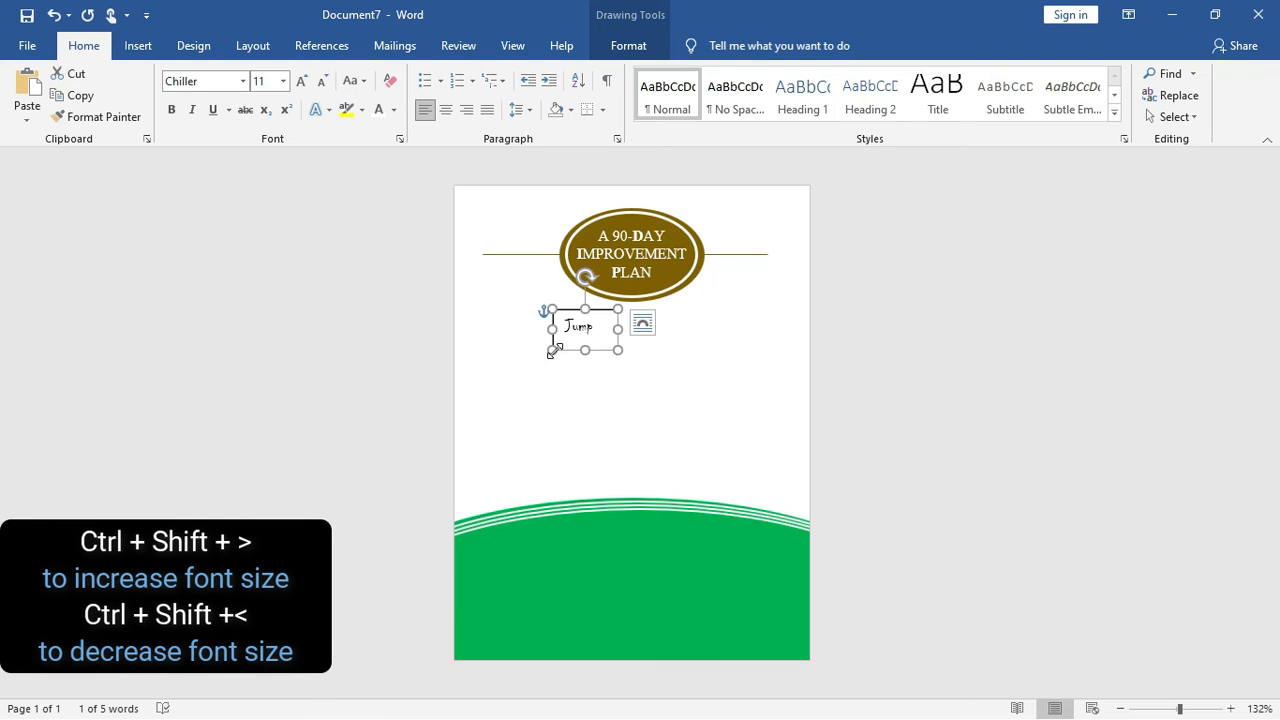
Increase the "Jump" text to 28 pt and enlarge its text box so the whole word fits.
key(ctrl)
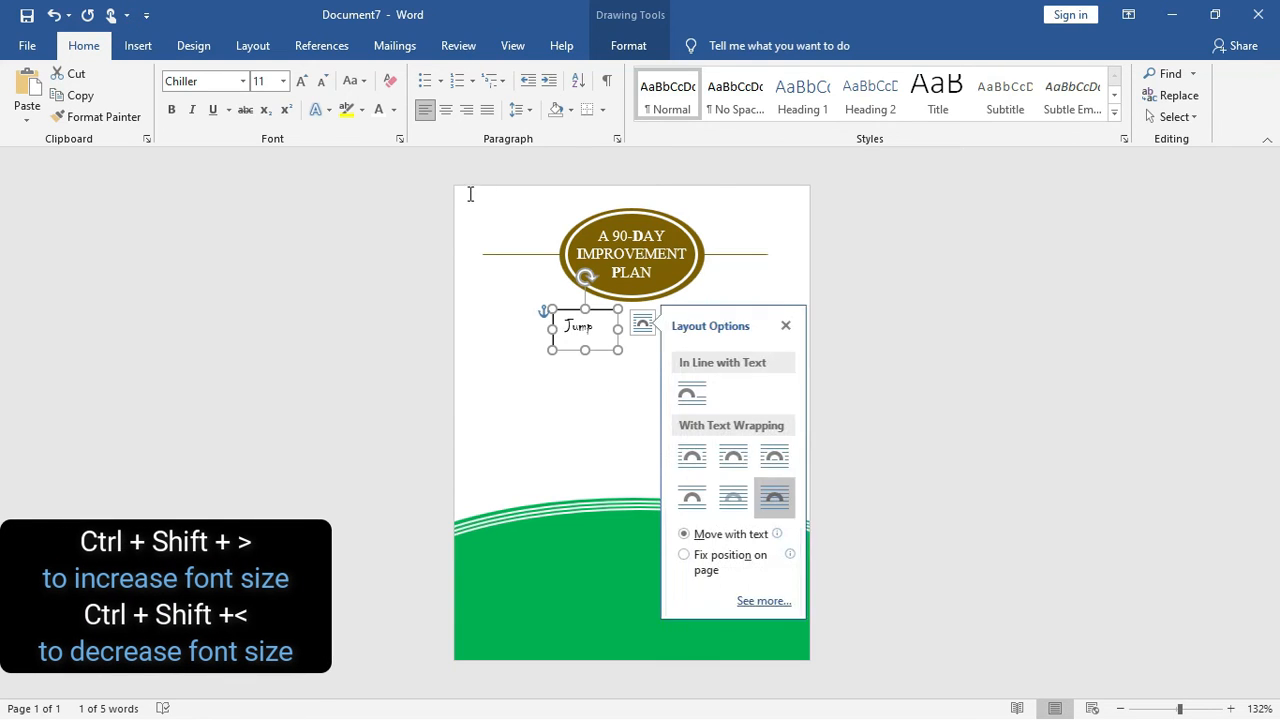
key(ctrl)
key(ctrl)
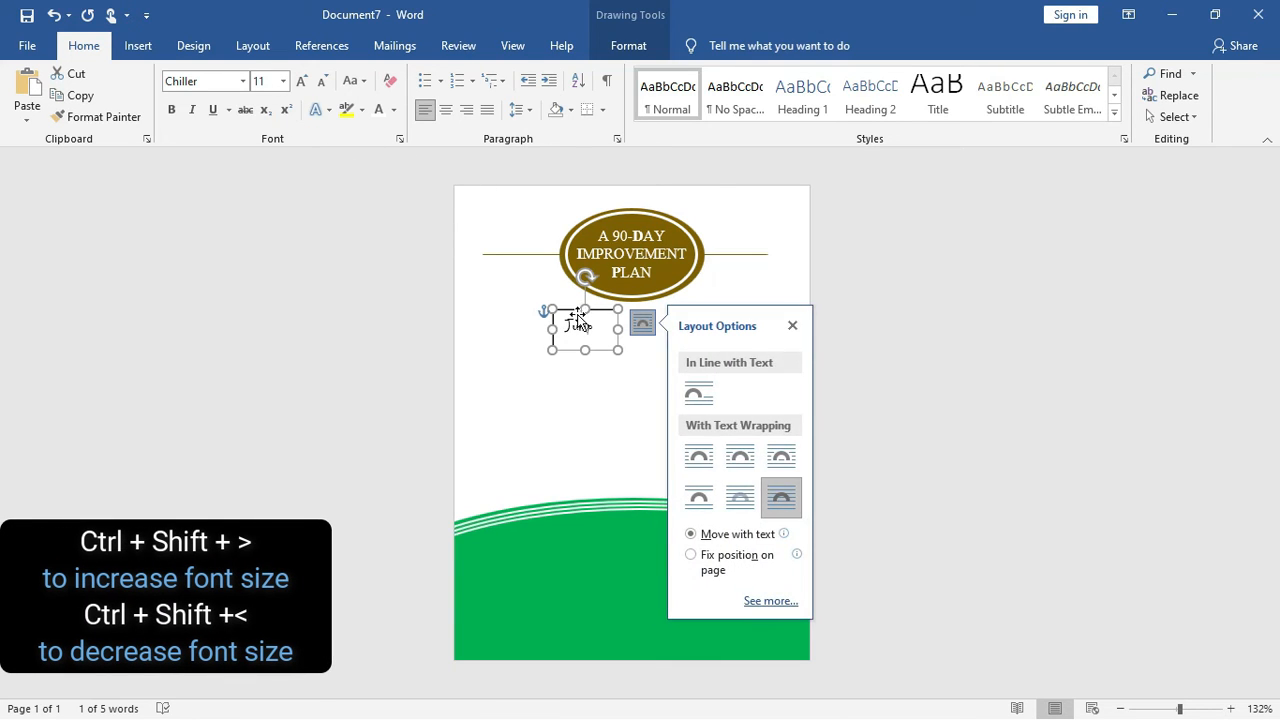
click(791, 326)
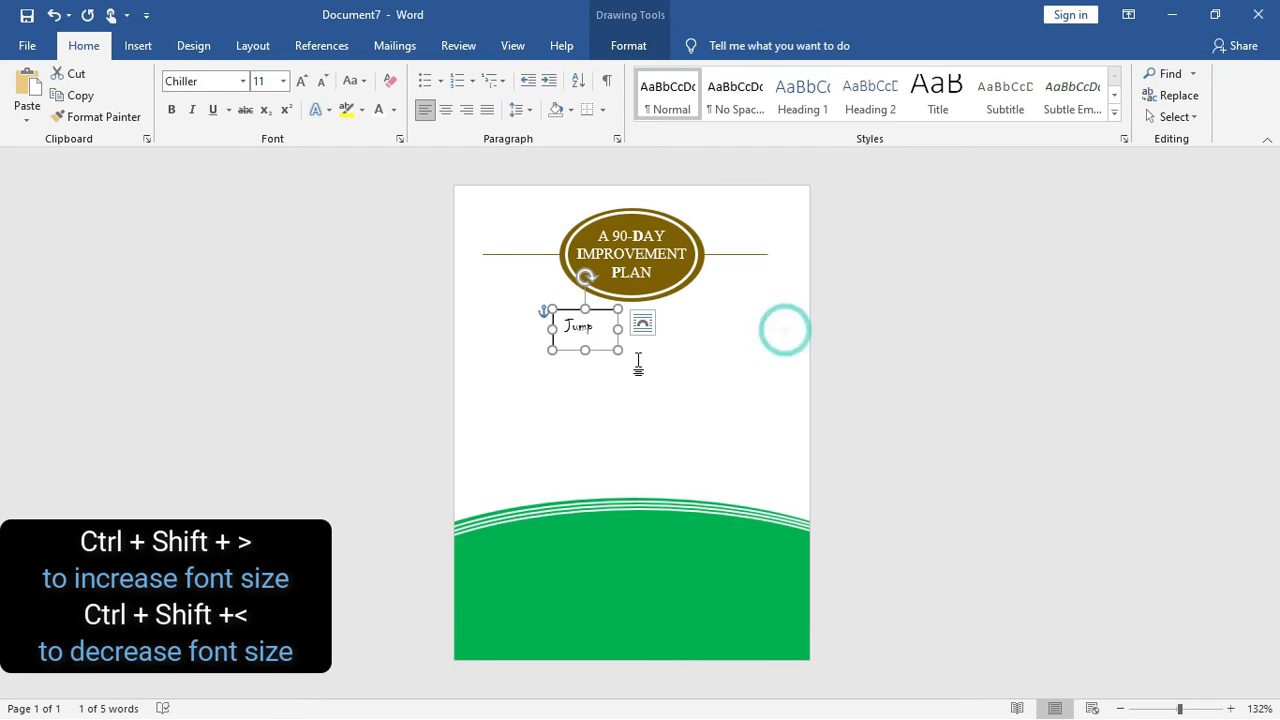
click(572, 310)
key(ctrl+shift+period)
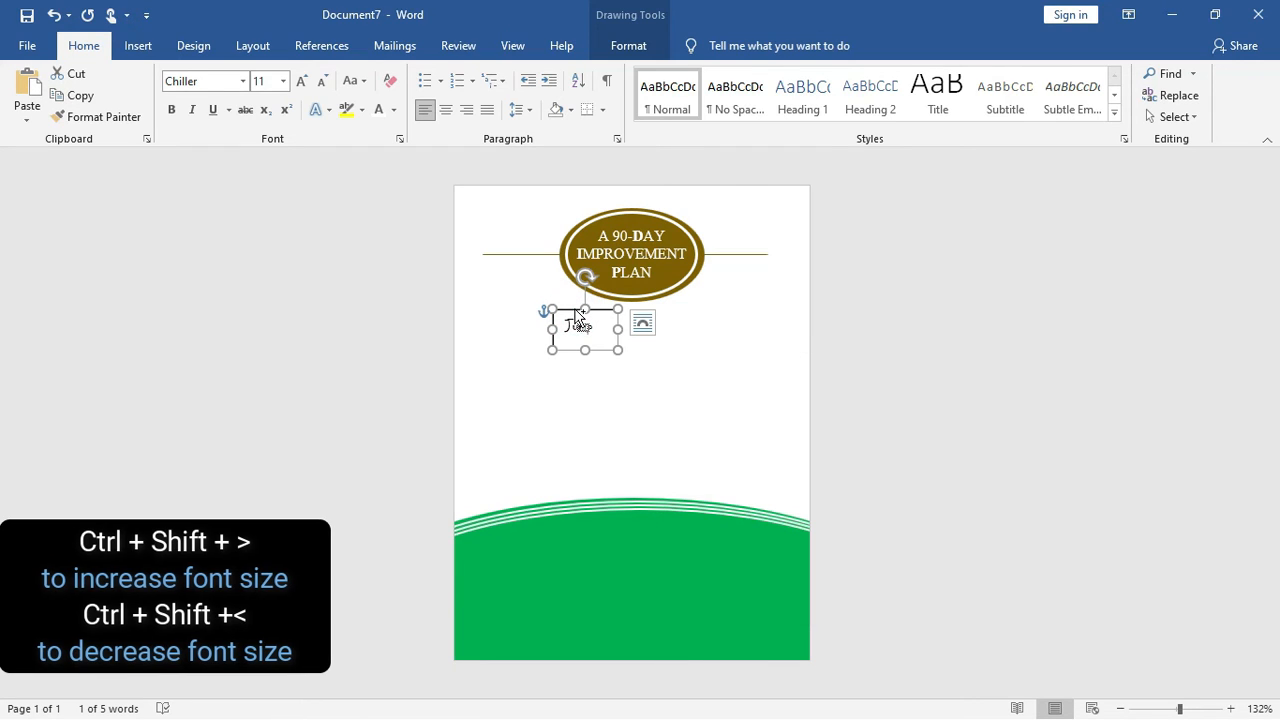
key(ctrl+shift+period)
key(ctrl+shift+period)
key(ctrl+shift+period)
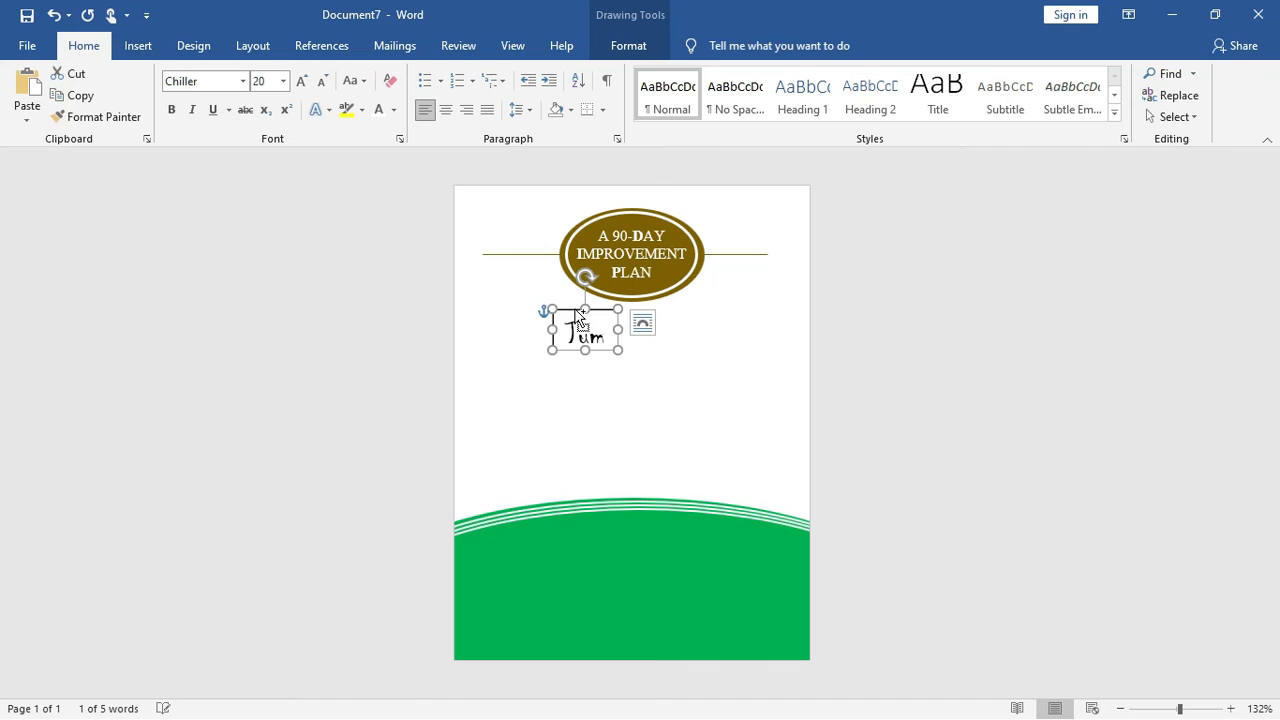
key(ctrl+shift+period)
drag(623, 330, 611, 387)
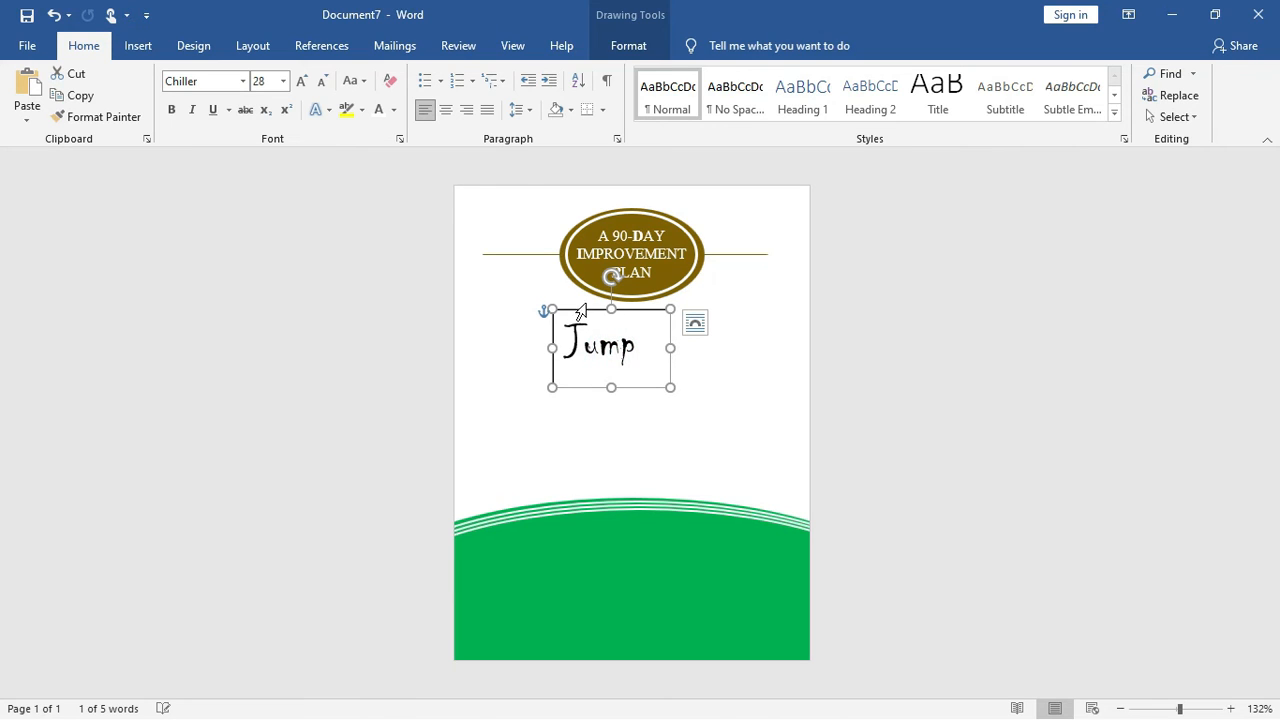
Set the font colour of "Jump" to a custom darker green, #2C8430.
click(396, 110)
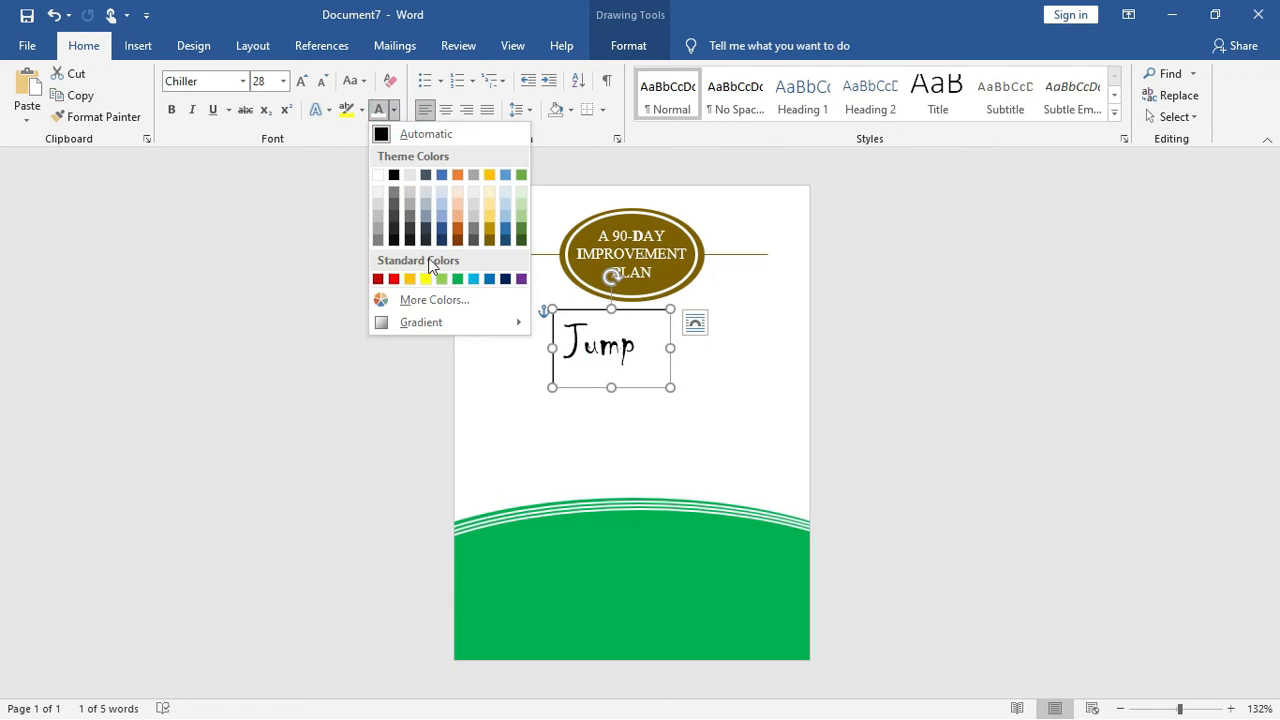
click(457, 279)
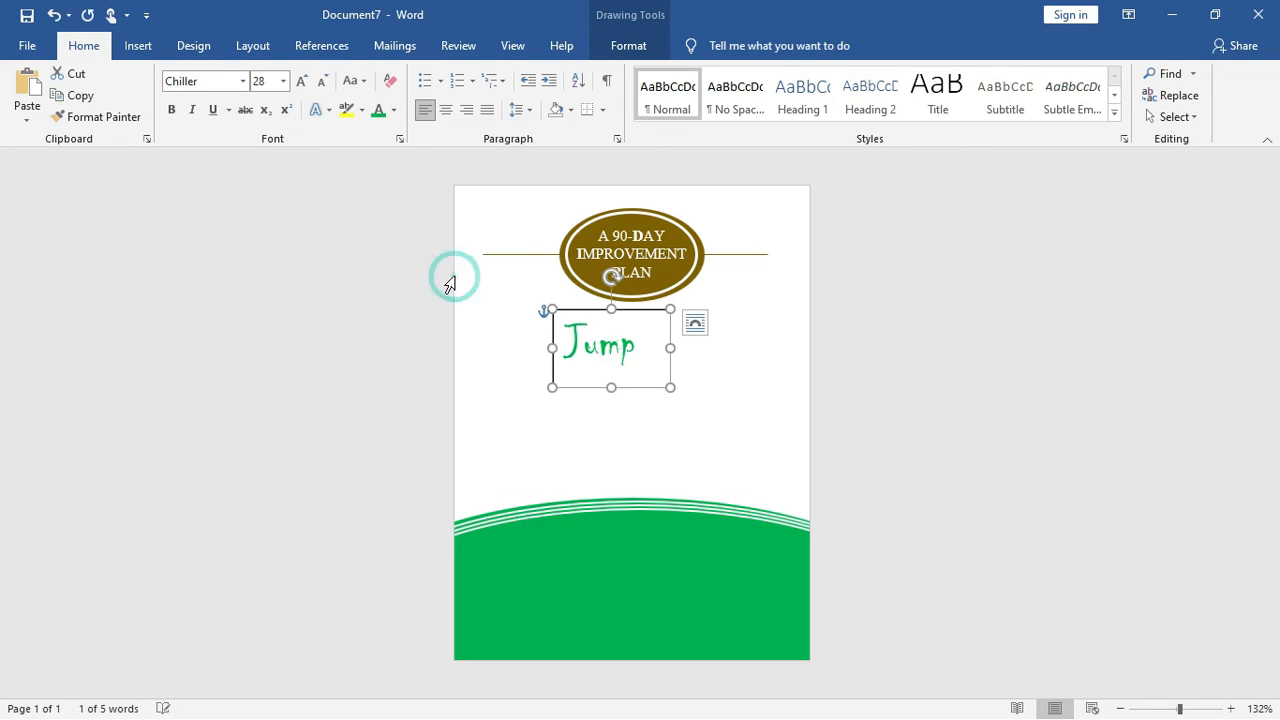
click(395, 110)
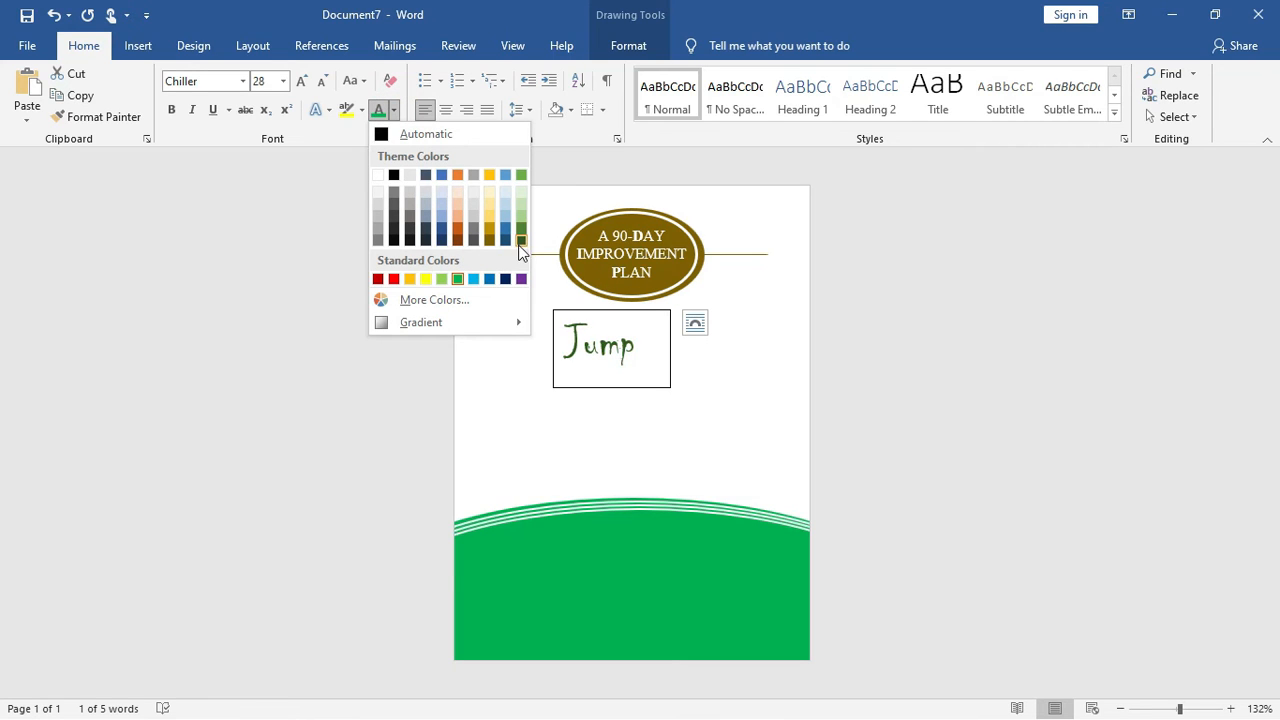
click(440, 297)
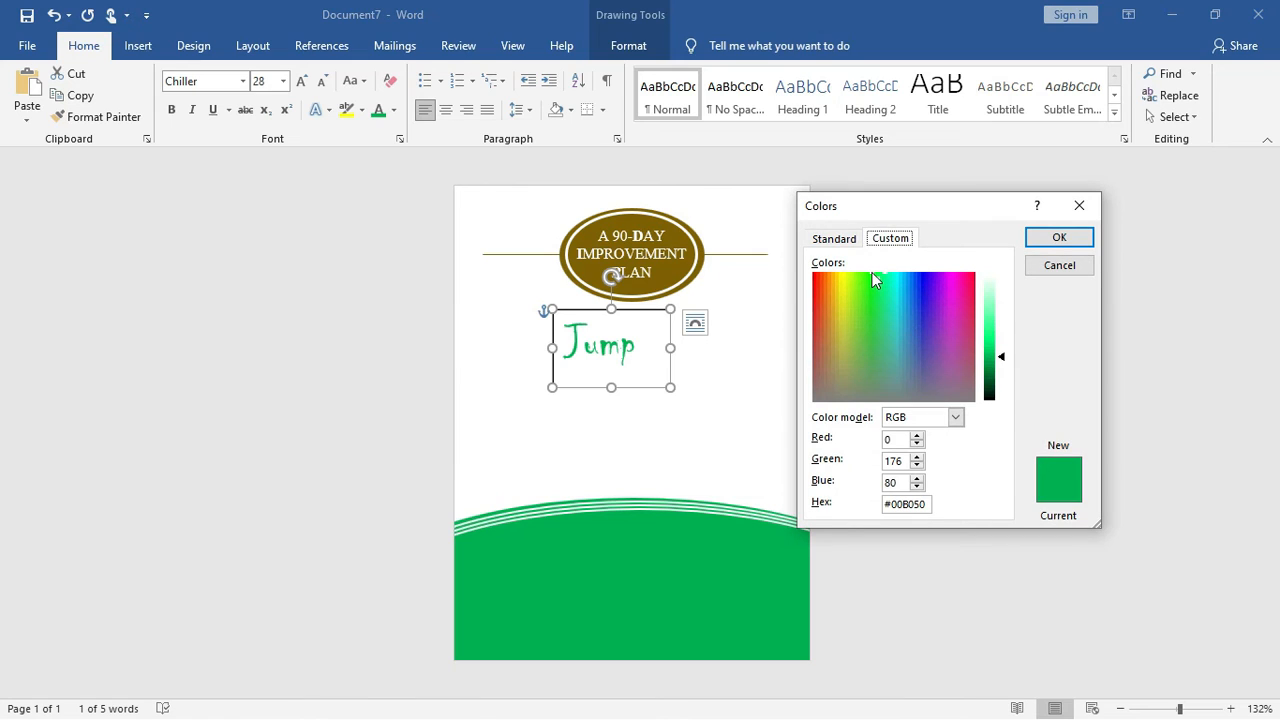
drag(872, 278, 868, 338)
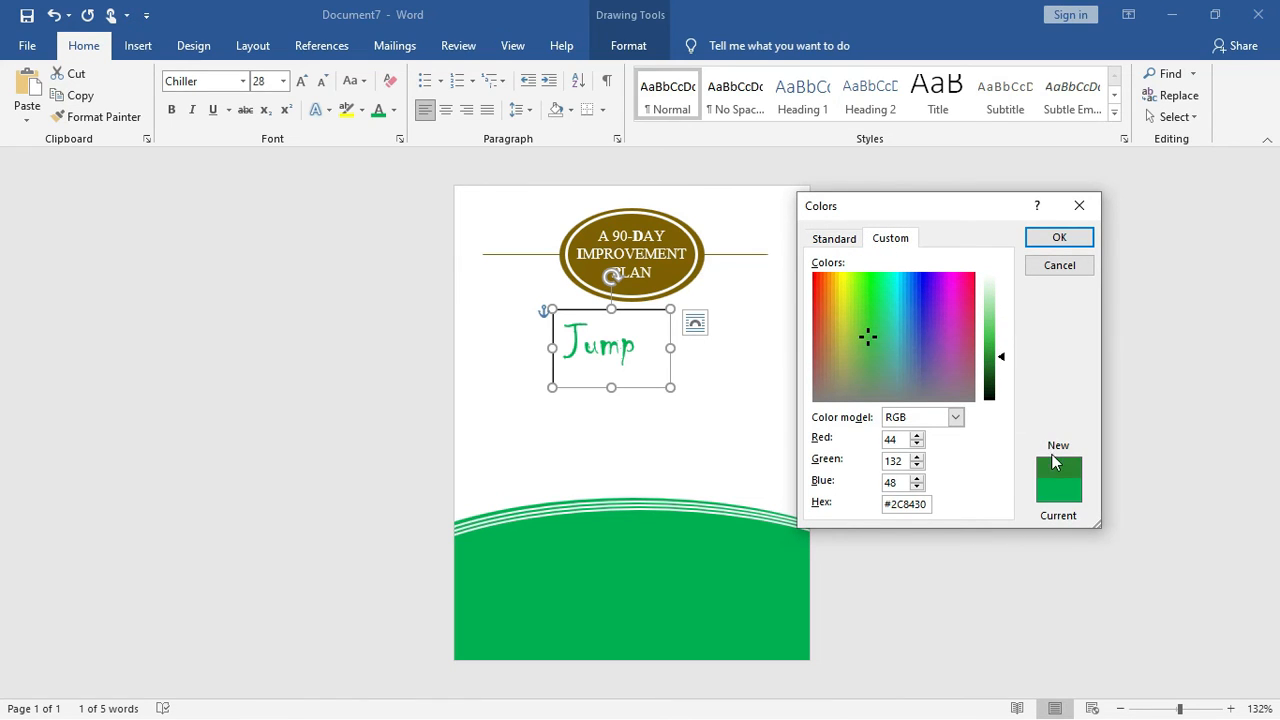
click(1059, 236)
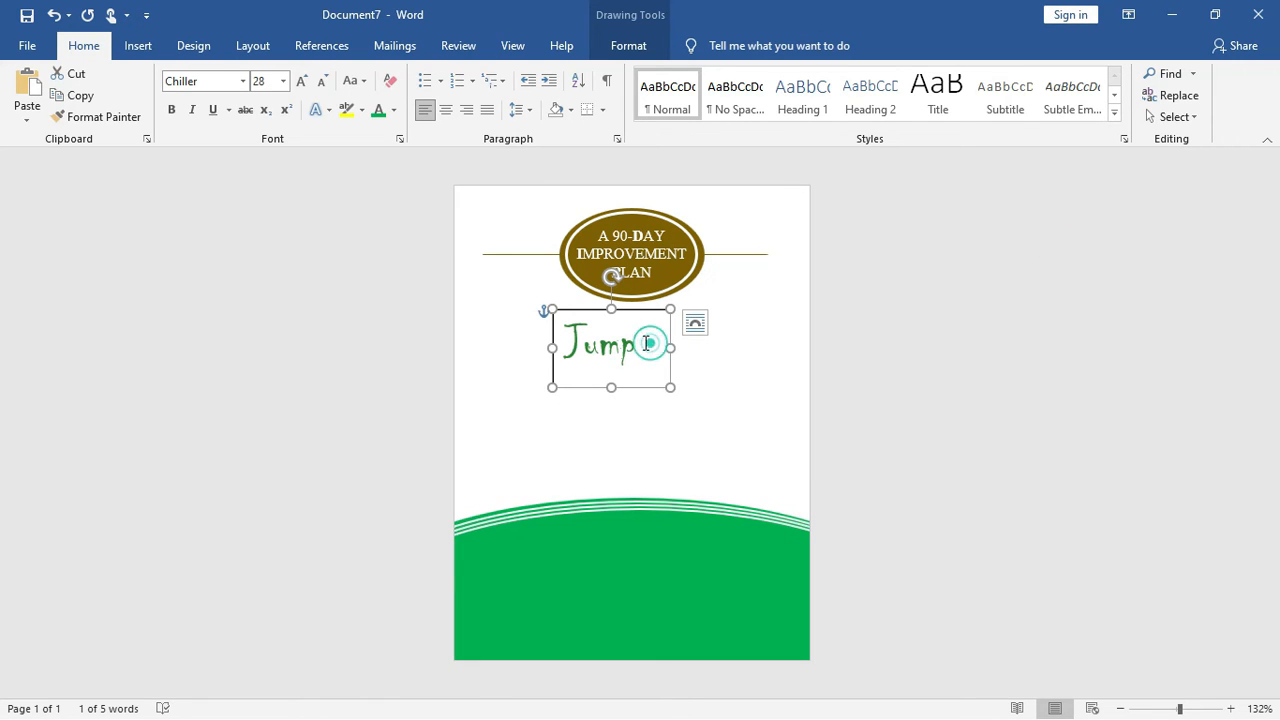
Extend the title text to "JumpStart" and resize its text box to about 1.48" wide and 0.56" high.
drag(651, 345, 540, 342)
click(608, 346)
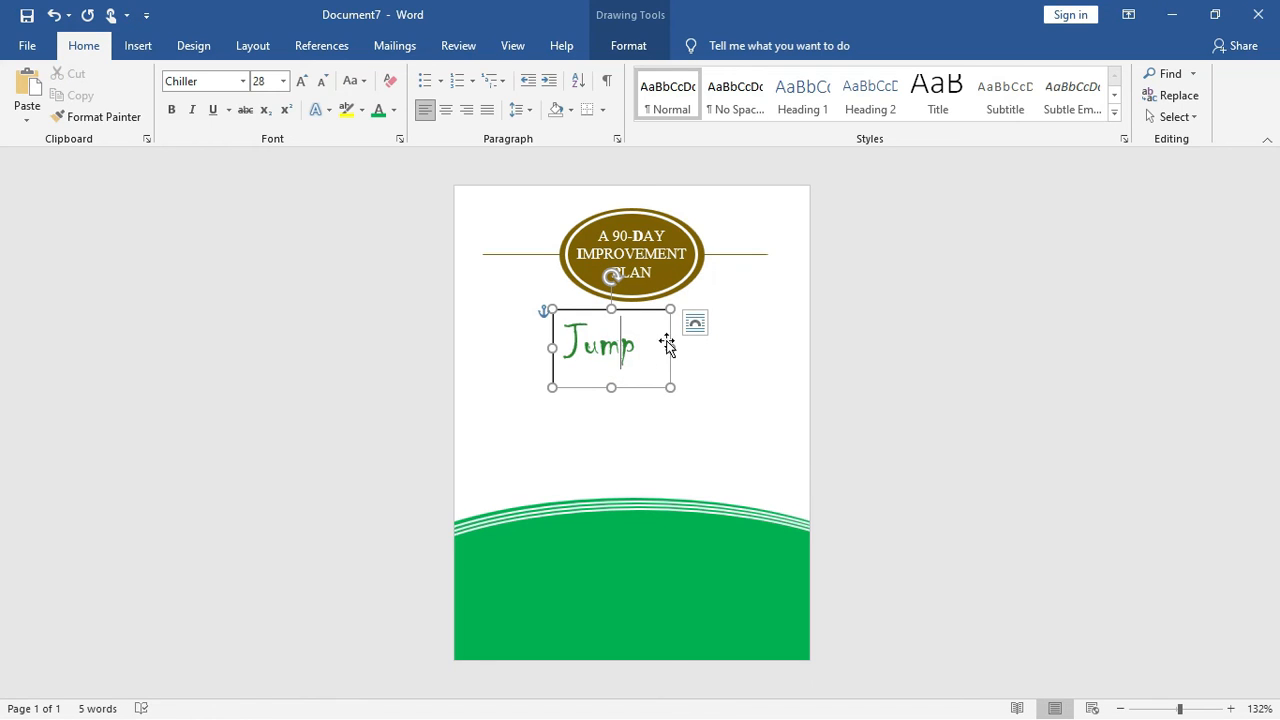
drag(668, 345, 662, 351)
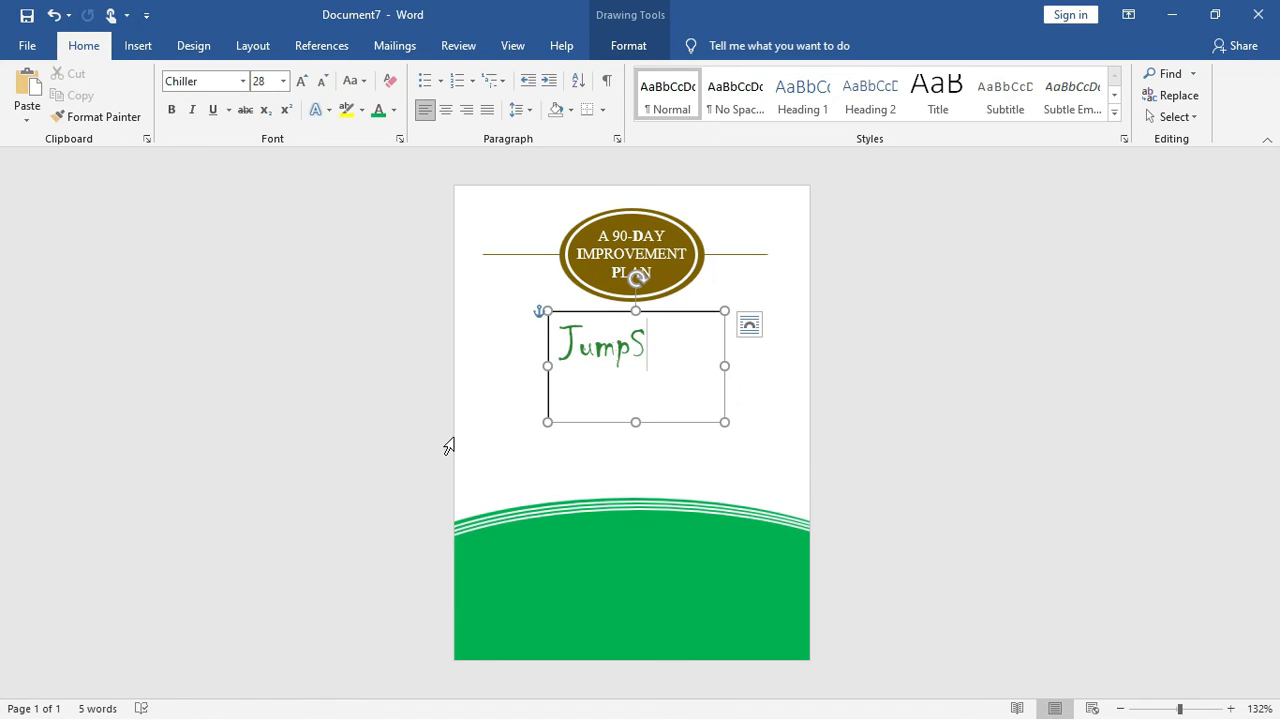
text(tart)
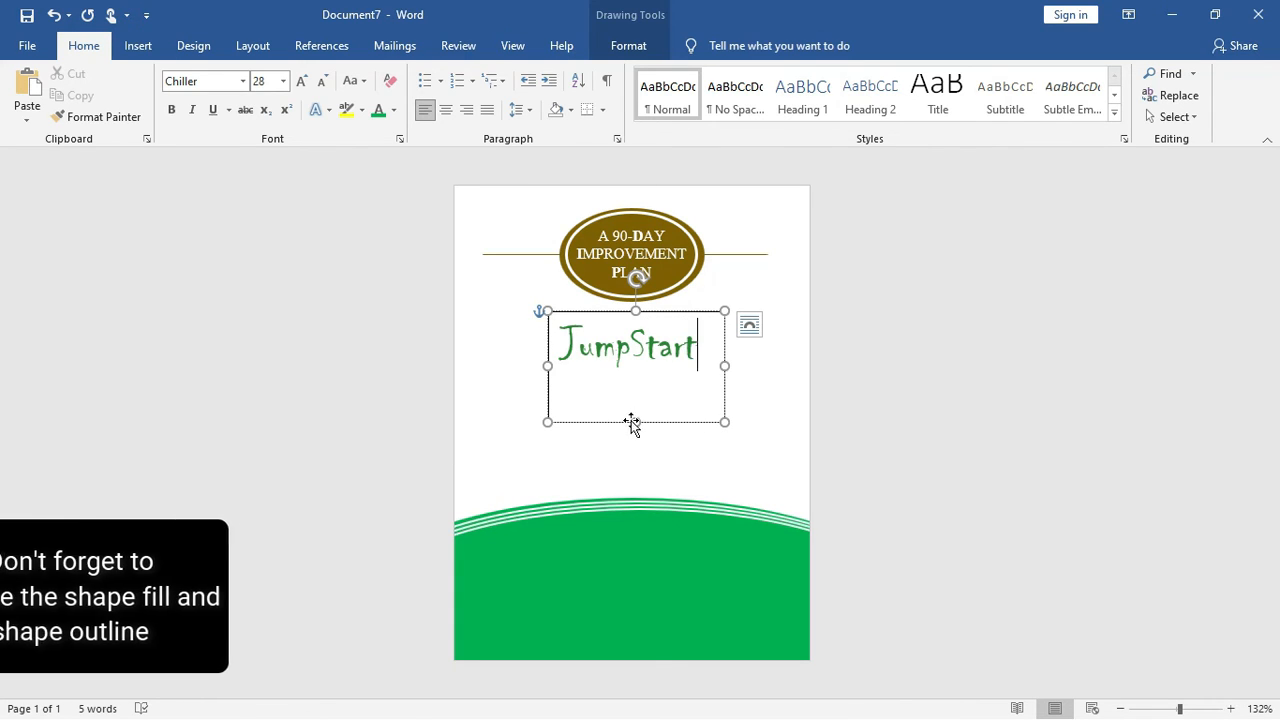
drag(633, 421, 623, 379)
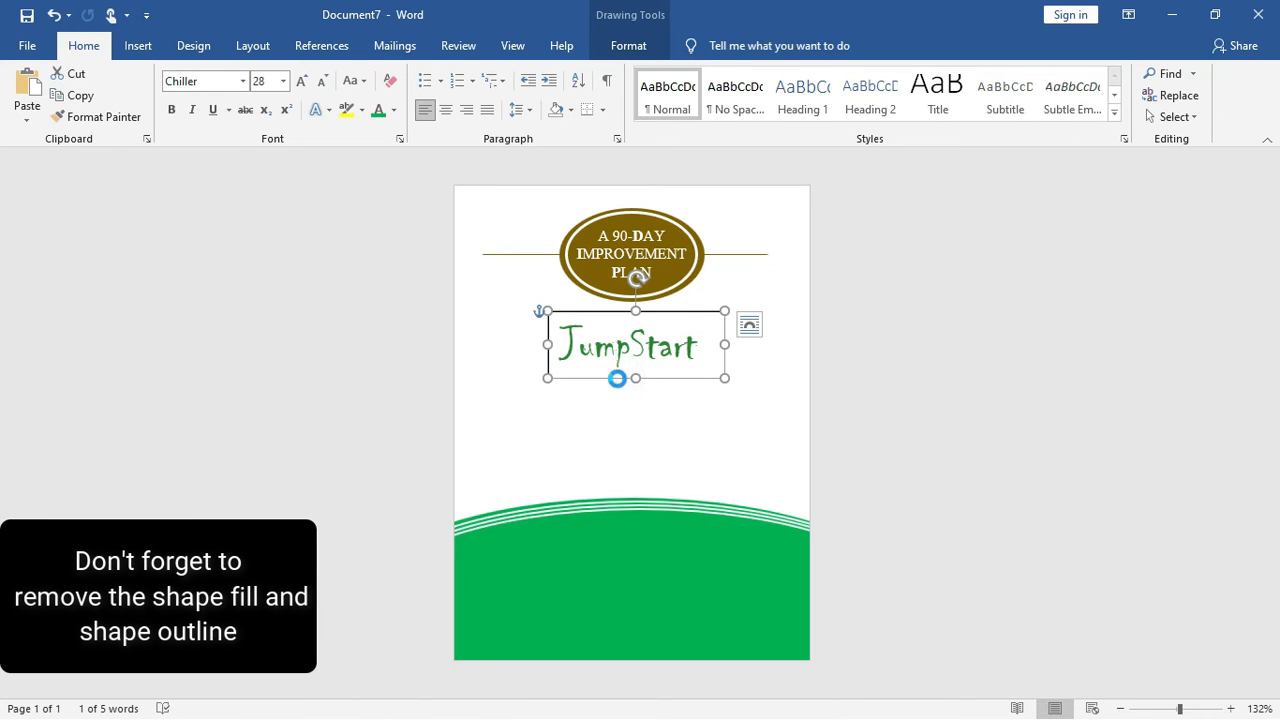
Duplicate the "JumpStart" text box and place the copy directly below the original.
click(627, 418)
key(ctrl+v)
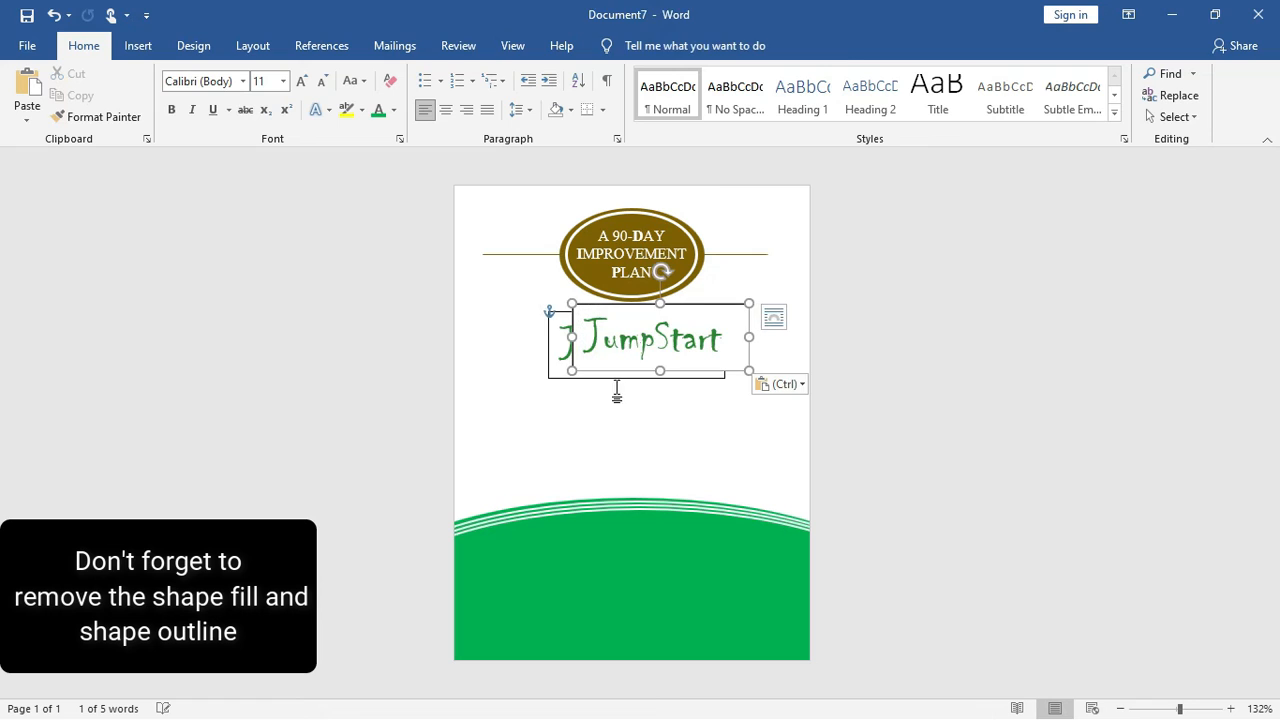
drag(644, 304, 591, 397)
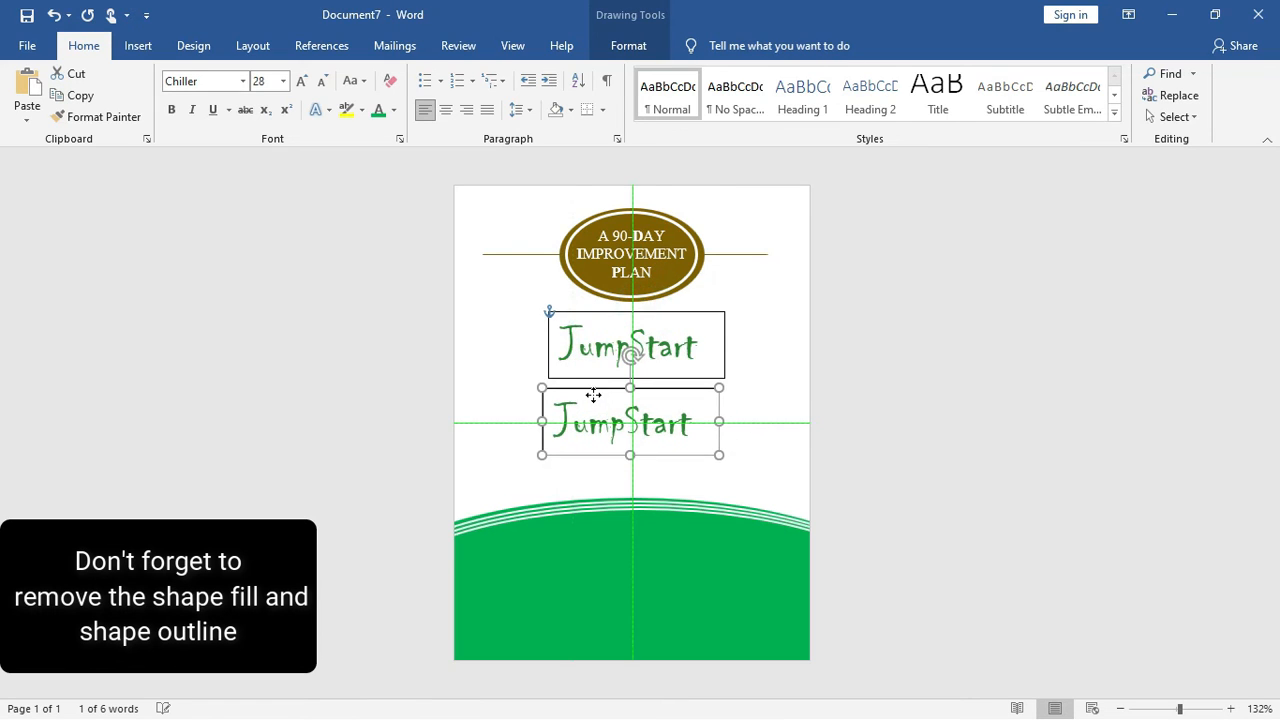
Remove the fill and outline from the upper "JumpStart" text box.
click(600, 346)
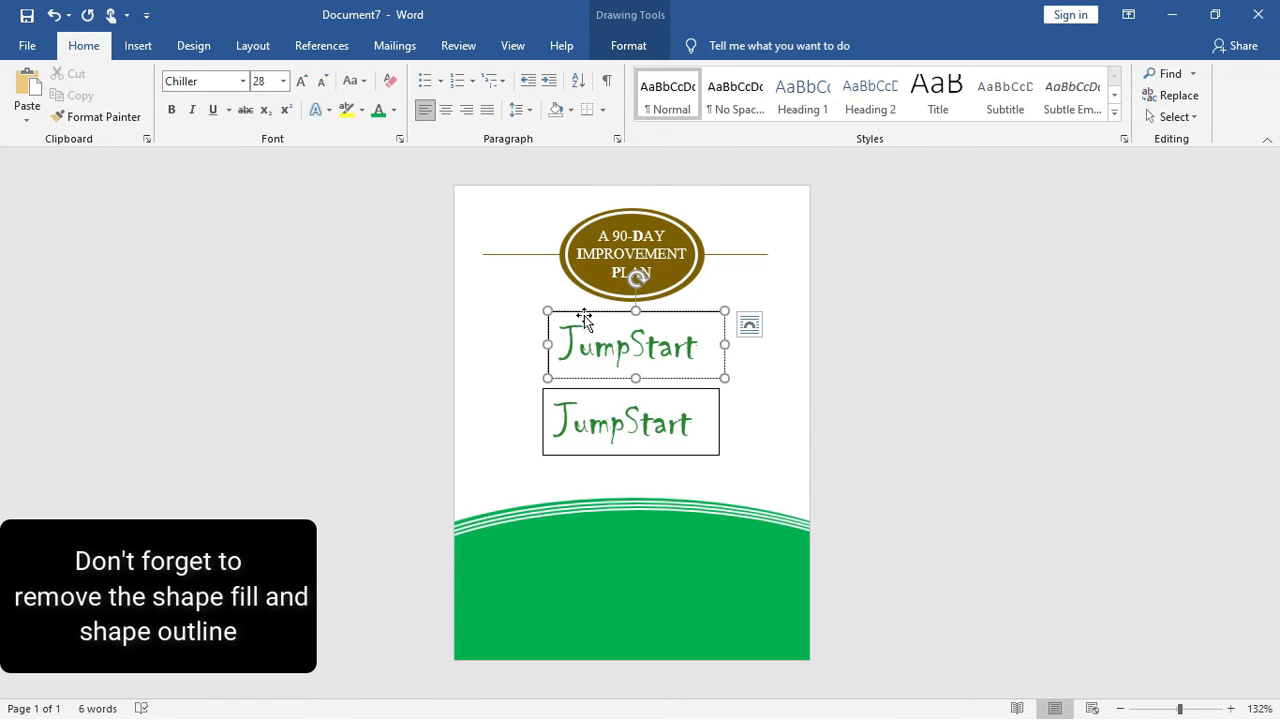
click(584, 315)
click(645, 40)
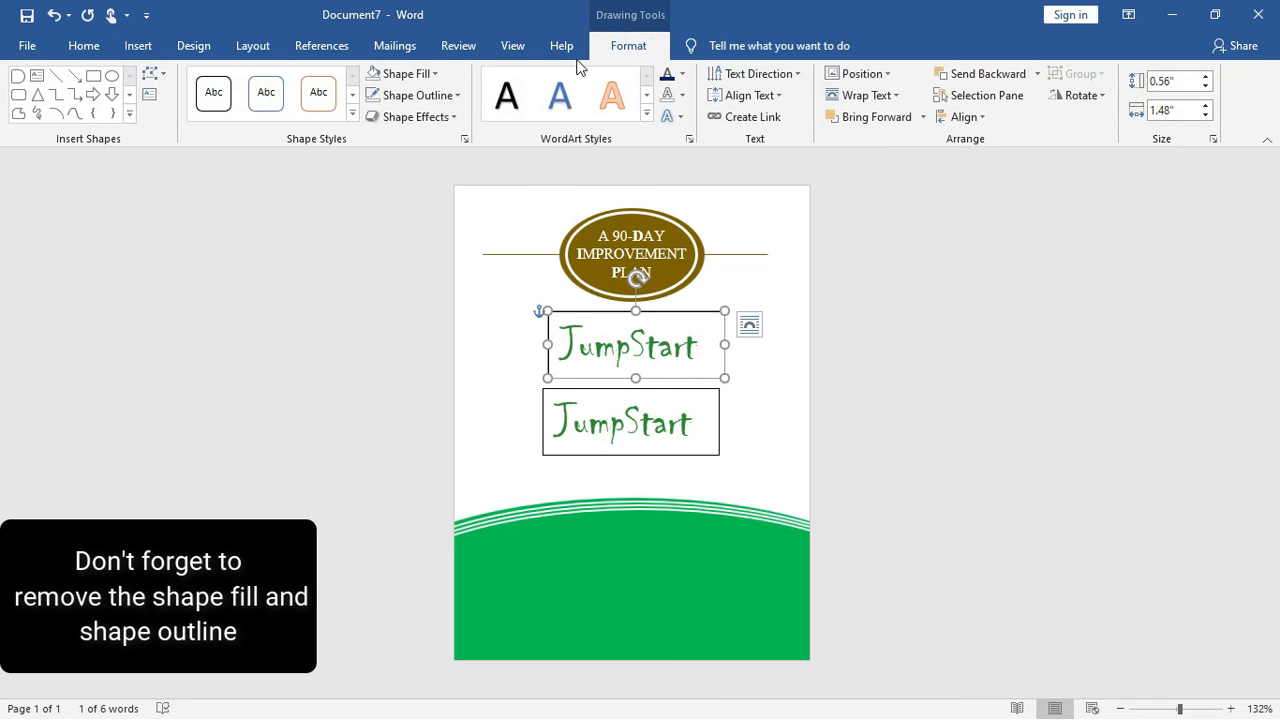
click(415, 73)
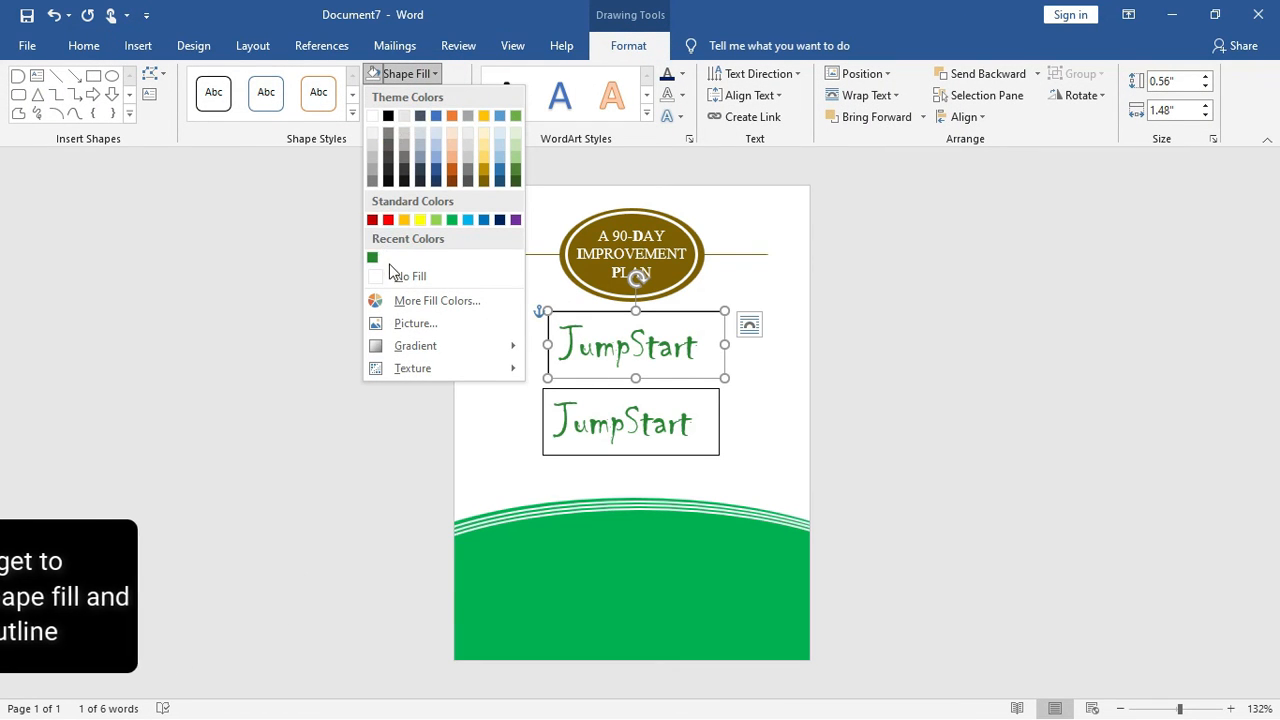
click(398, 276)
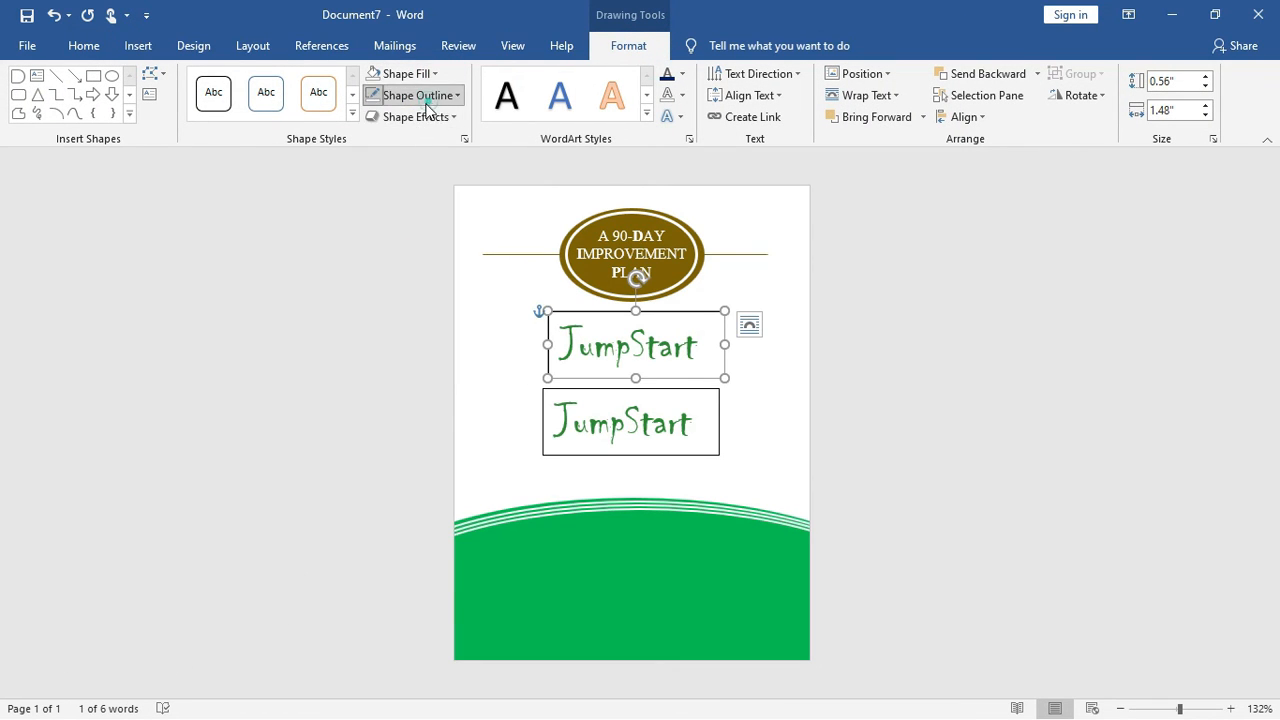
click(426, 103)
click(412, 296)
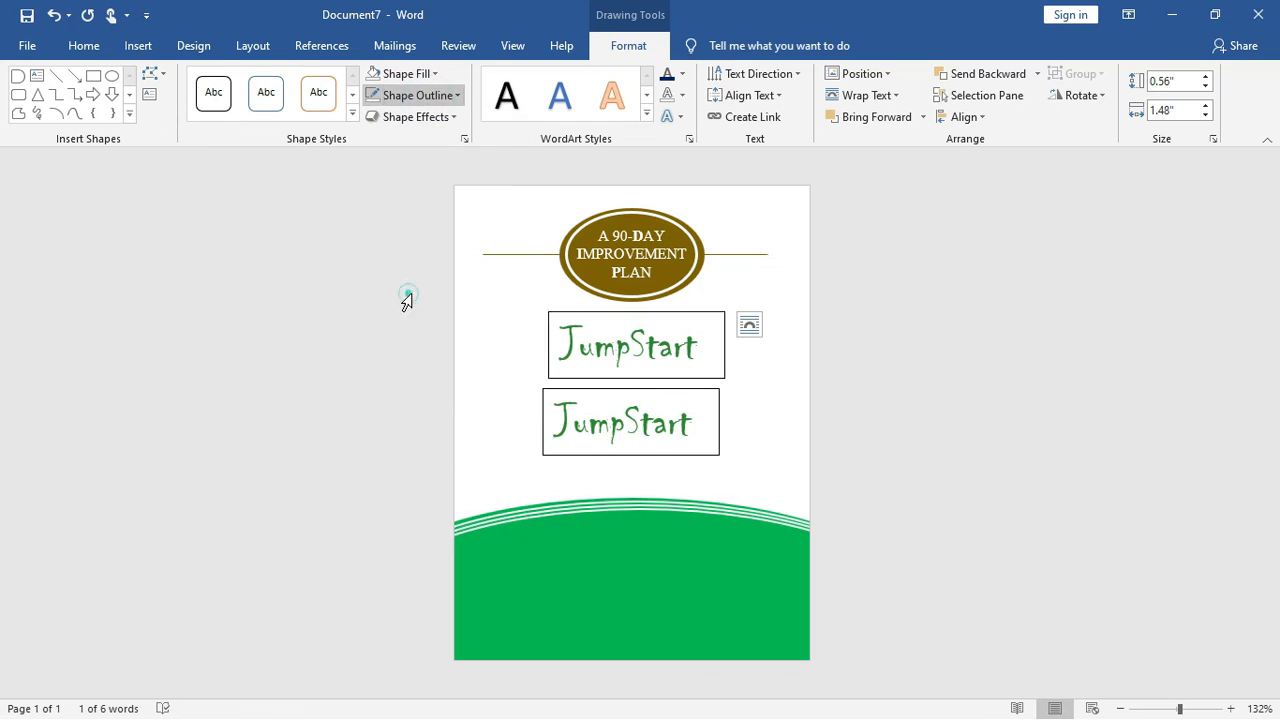
Remove the outline from the lower "JumpStart" text box.
click(649, 401)
click(410, 97)
click(416, 284)
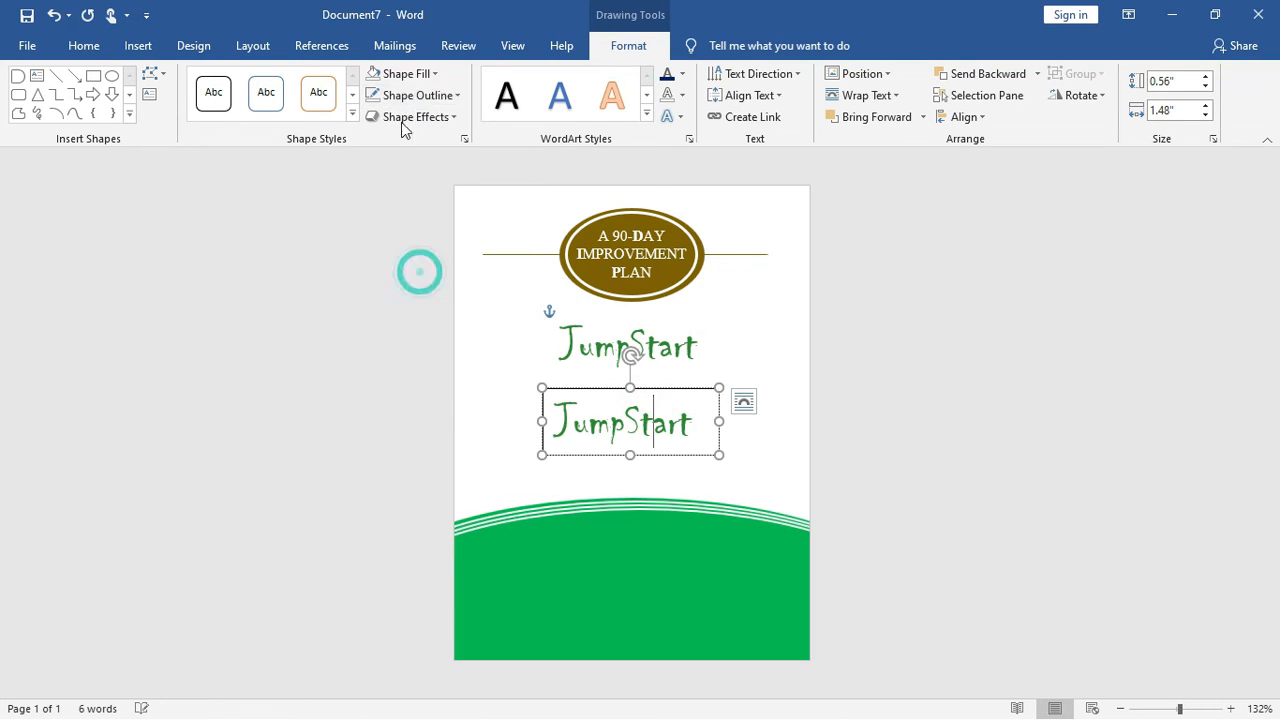
Replace the text in the lower text box with "Your".
click(667, 457)
triple_click(686, 427)
click(744, 401)
click(598, 435)
triple_click(598, 435)
text(Your)
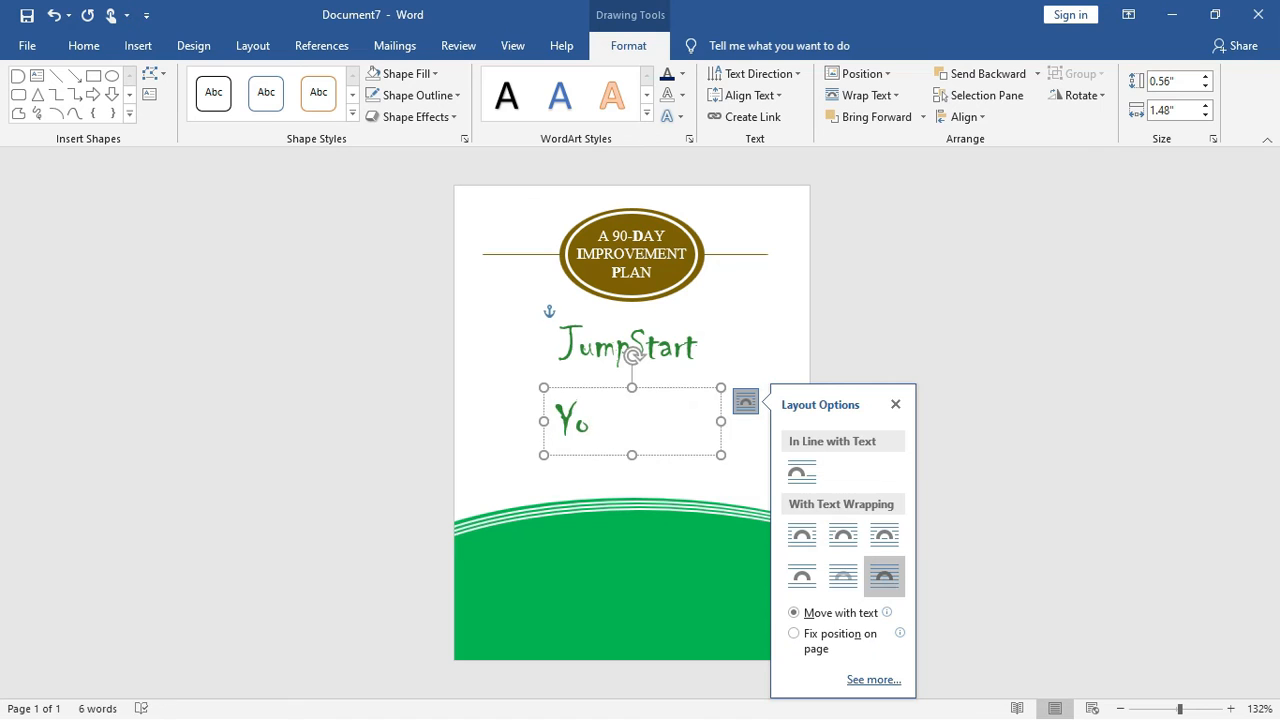
Move "Your" up beneath "JumpStart" and paste another copy of the "JumpStart" text box just above the green curves.
drag(609, 388, 675, 347)
click(493, 317)
key(ctrl+v)
drag(571, 341, 501, 459)
Remove the fill and outline from the newly pasted "JumpStart" text box.
click(628, 46)
click(404, 74)
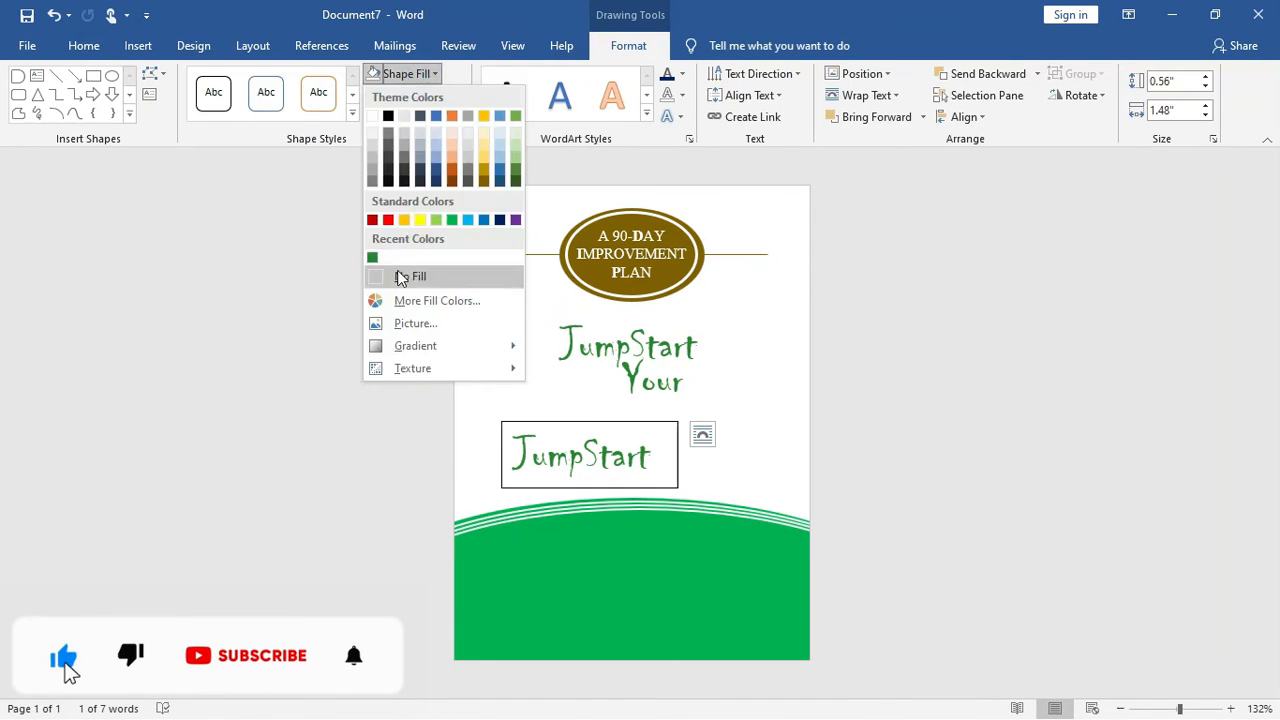
click(401, 278)
click(416, 96)
click(412, 299)
Replace the pasted box's text with "Growth" and move the box up beneath "Your".
triple_click(574, 463)
text(Growth)
drag(639, 420, 735, 388)
Enlarge the "Growth" text by two font sizes, expand its text box to fit, and reposition it below "Your".
triple_click(648, 428)
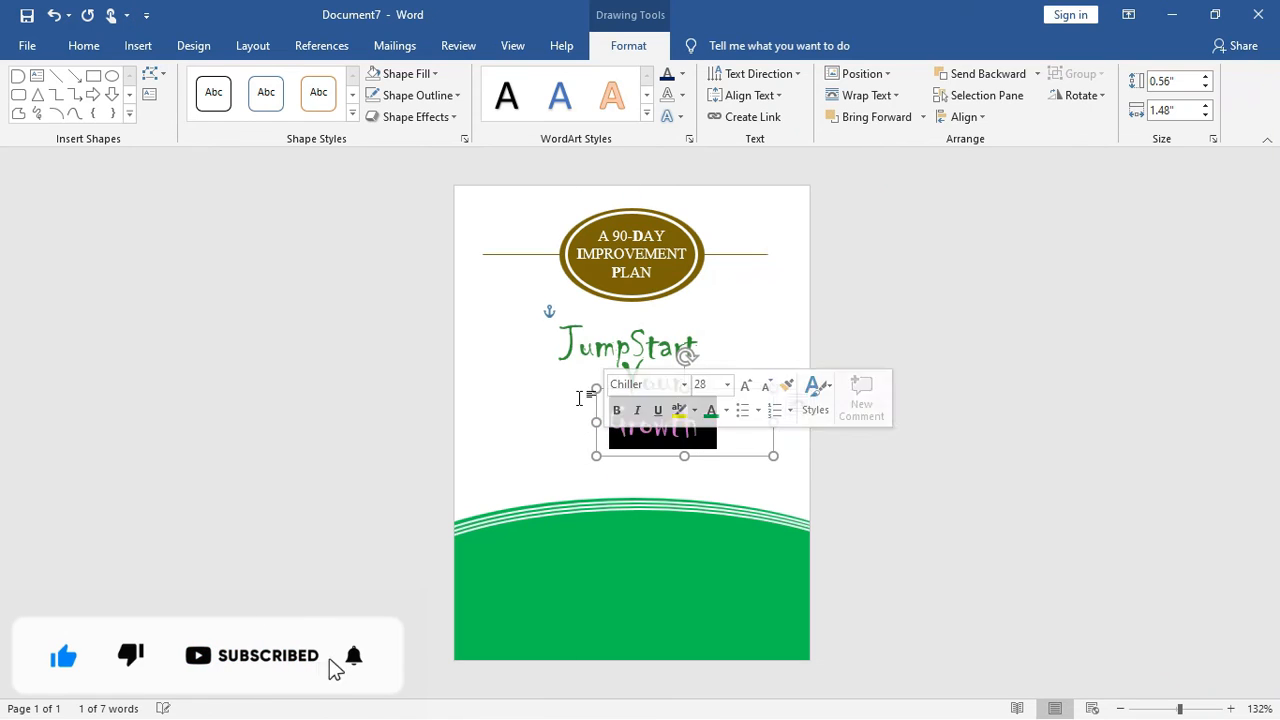
key(ctrl+shift+greater)
key(ctrl+shift+greater)
drag(774, 457, 810, 486)
drag(788, 388, 737, 364)
drag(652, 342, 639, 337)
Increase the "JumpStart" title text to 48 points and widen its text box to fit the word on one line.
click(600, 349)
click(563, 430)
click(83, 46)
triple_click(563, 352)
key(ctrl+shift+greater)
key(ctrl+shift+greater)
drag(725, 344, 840, 344)
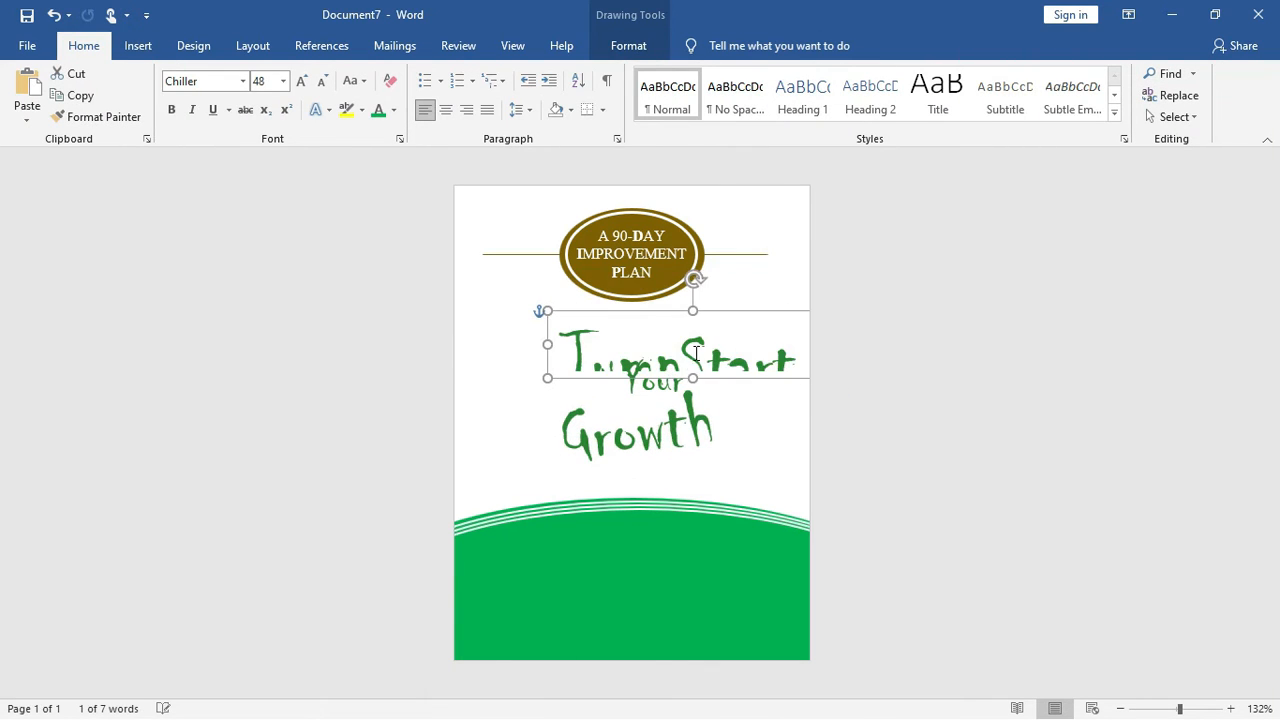
Move "Growth" slightly lower and enlarge the "Your" text by two font sizes.
click(636, 430)
drag(694, 378, 701, 402)
triple_click(655, 382)
click(302, 81)
click(302, 81)
Move "JumpStart" up and enlarge the "JumpStart" and "Your" text boxes until both words fit completely.
drag(600, 313, 565, 268)
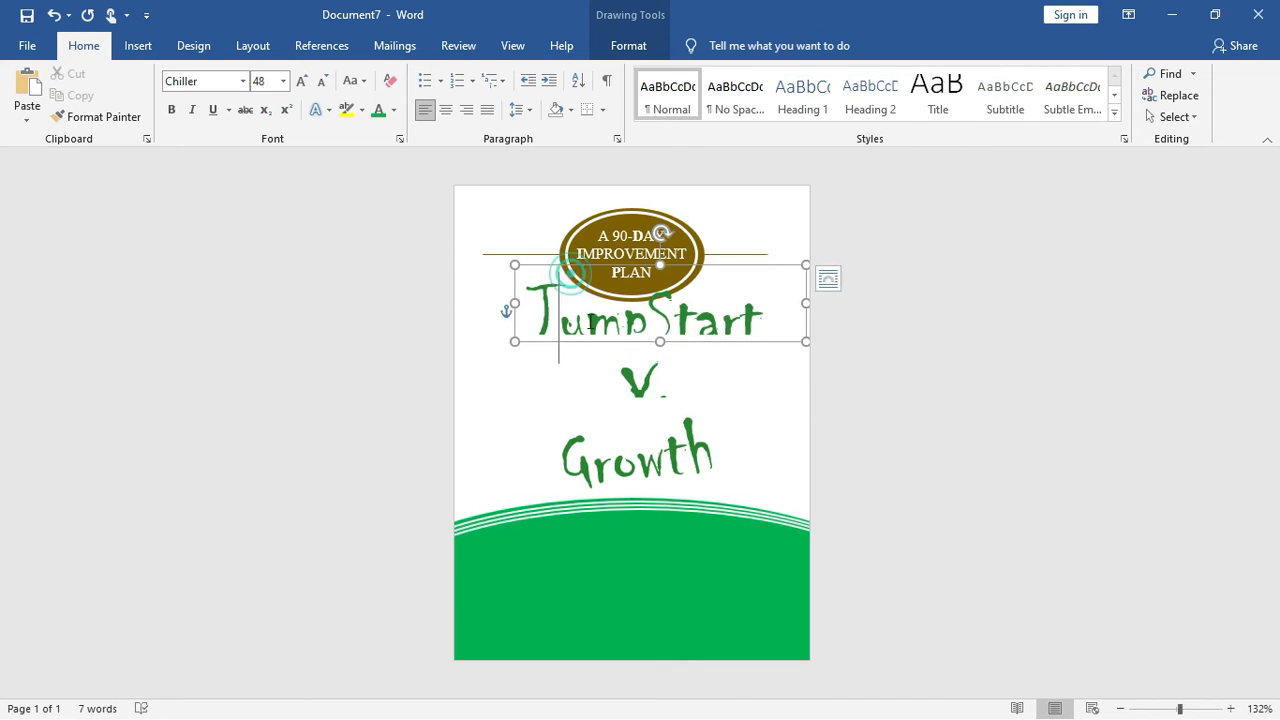
drag(661, 341, 661, 429)
click(645, 388)
drag(711, 388, 774, 388)
drag(692, 315, 677, 315)
drag(650, 356, 646, 344)
click(596, 335)
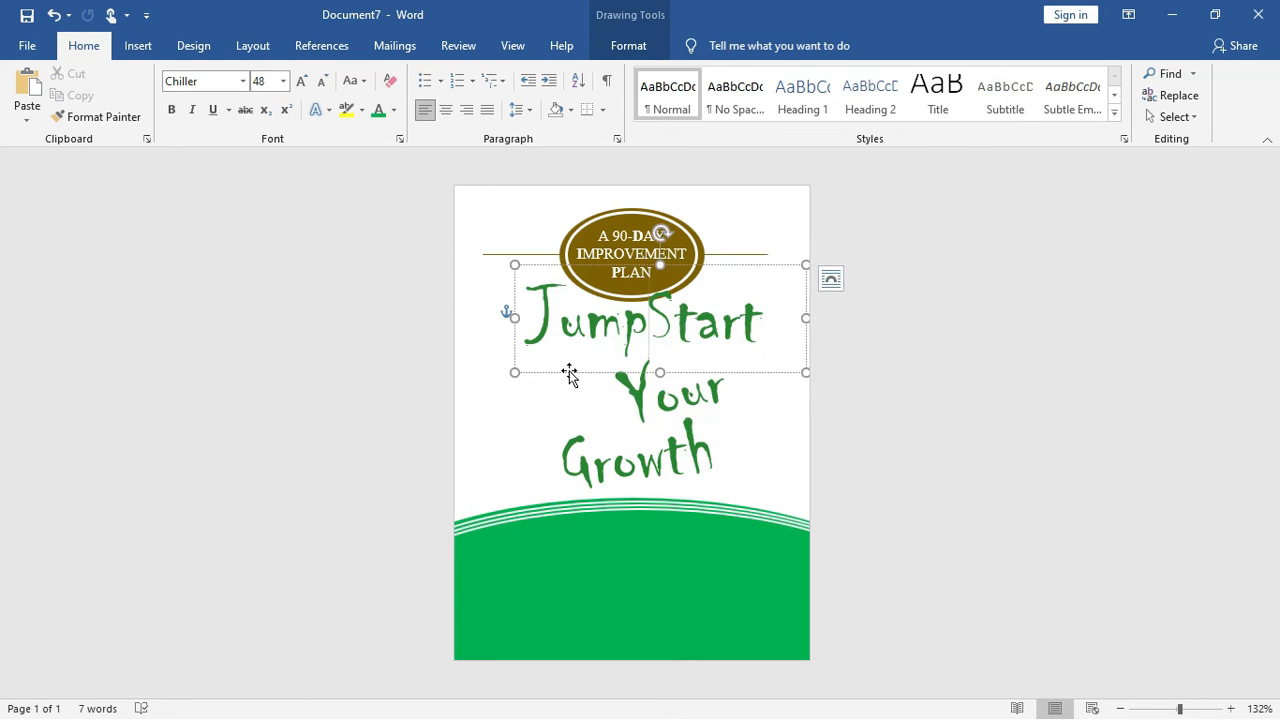
Arrange "JumpStart", "Your" and "Growth" as three closely stacked title lines below the oval badge.
drag(569, 372, 549, 394)
click(585, 458)
click(660, 393)
drag(689, 303, 702, 342)
click(640, 460)
drag(648, 369, 722, 394)
key(Right)
click(757, 346)
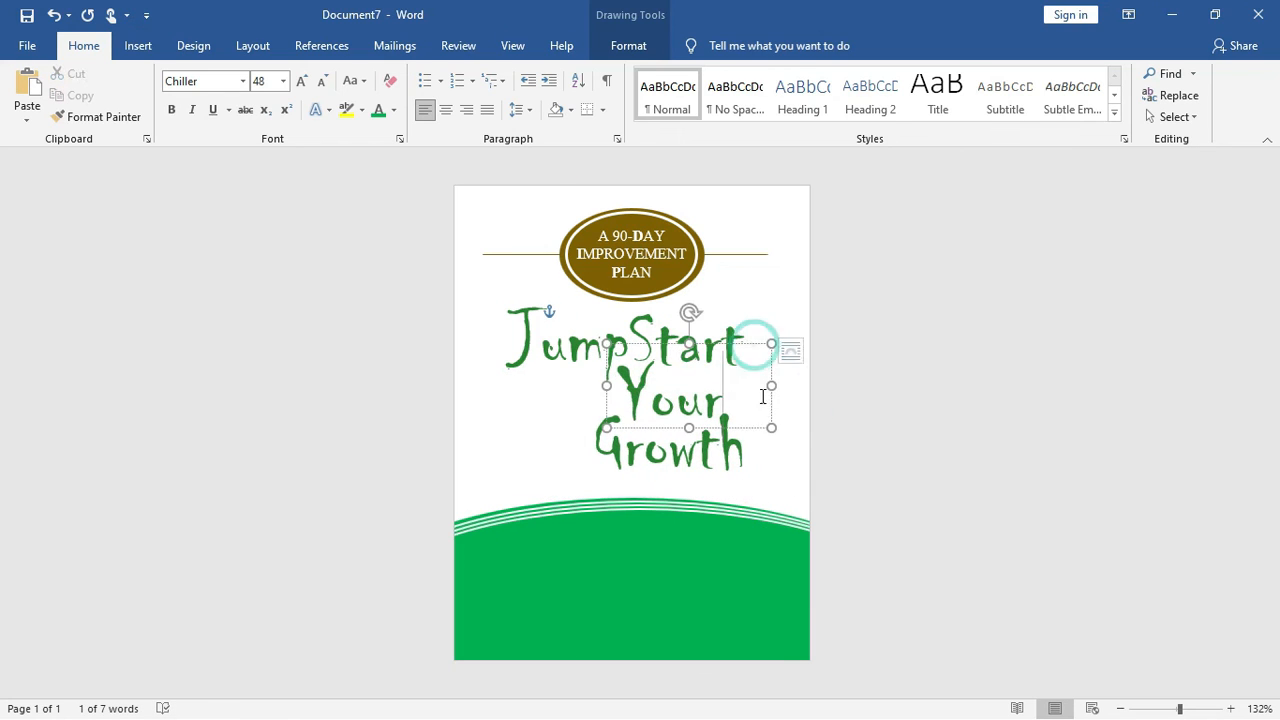
Draw a text box about 1.65" wide near the top of the green area and increase its height to 0.2".
click(693, 548)
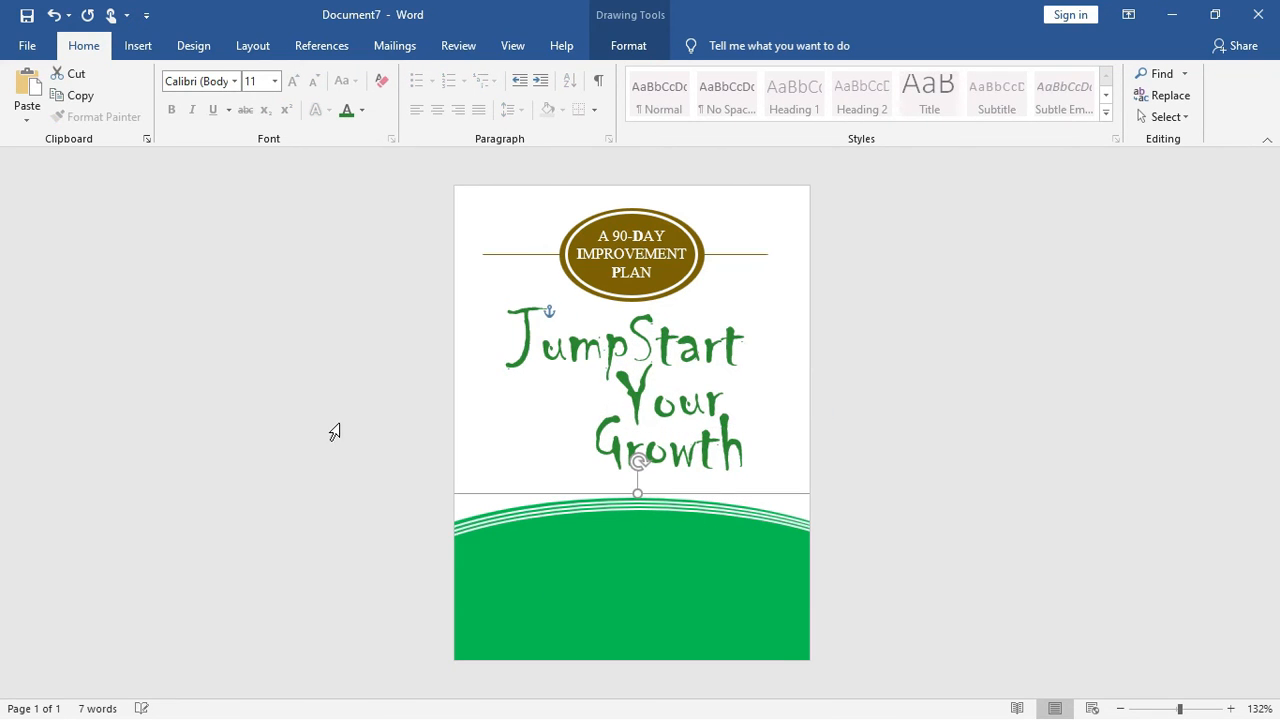
click(131, 45)
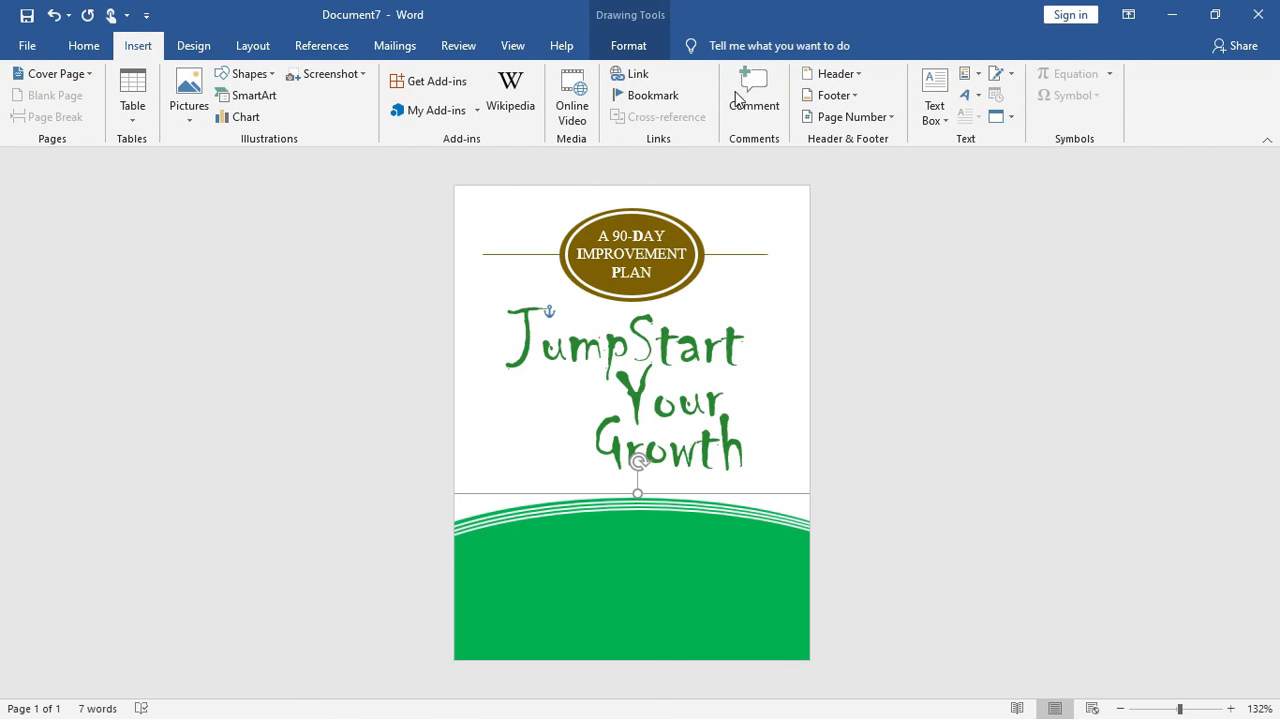
click(934, 110)
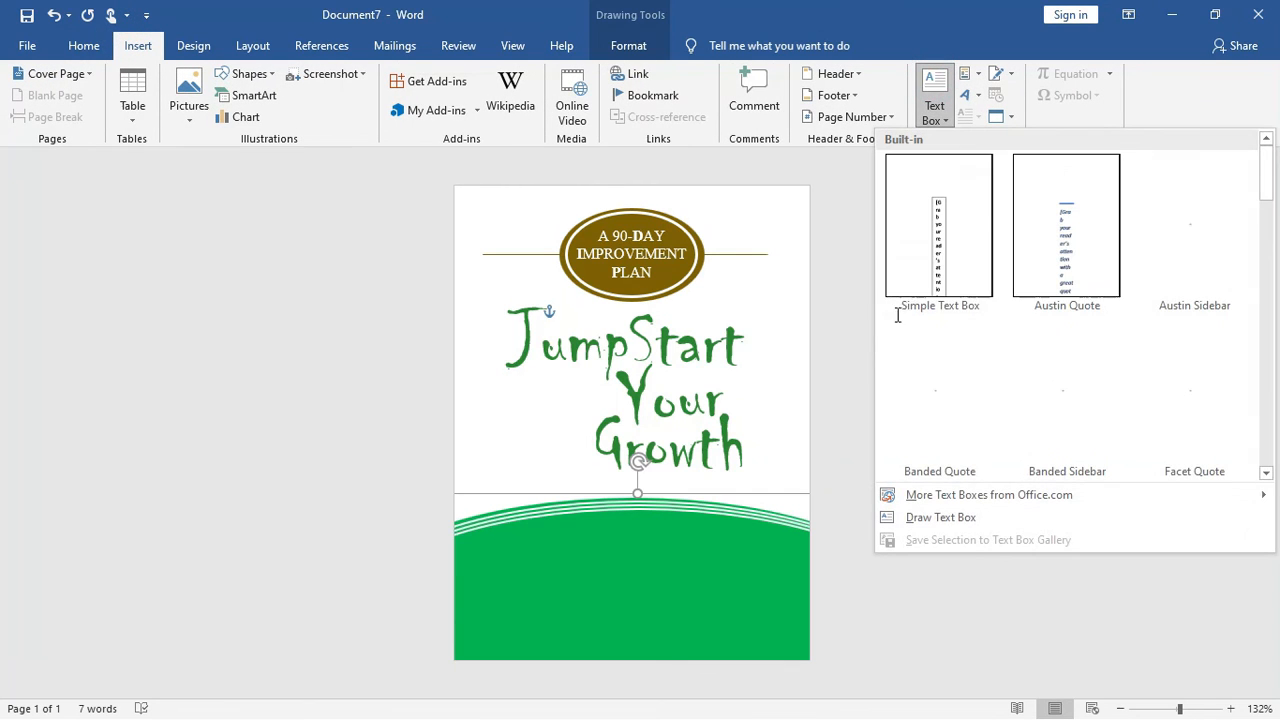
click(940, 518)
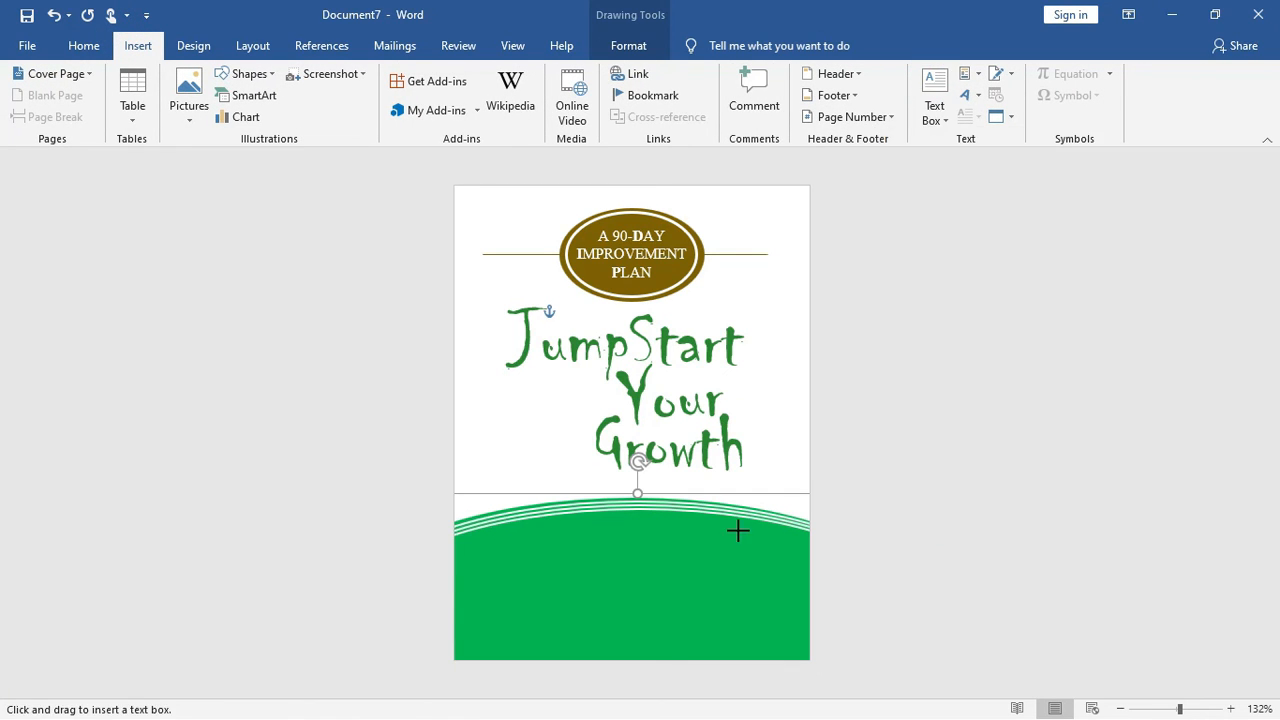
drag(529, 533, 723, 551)
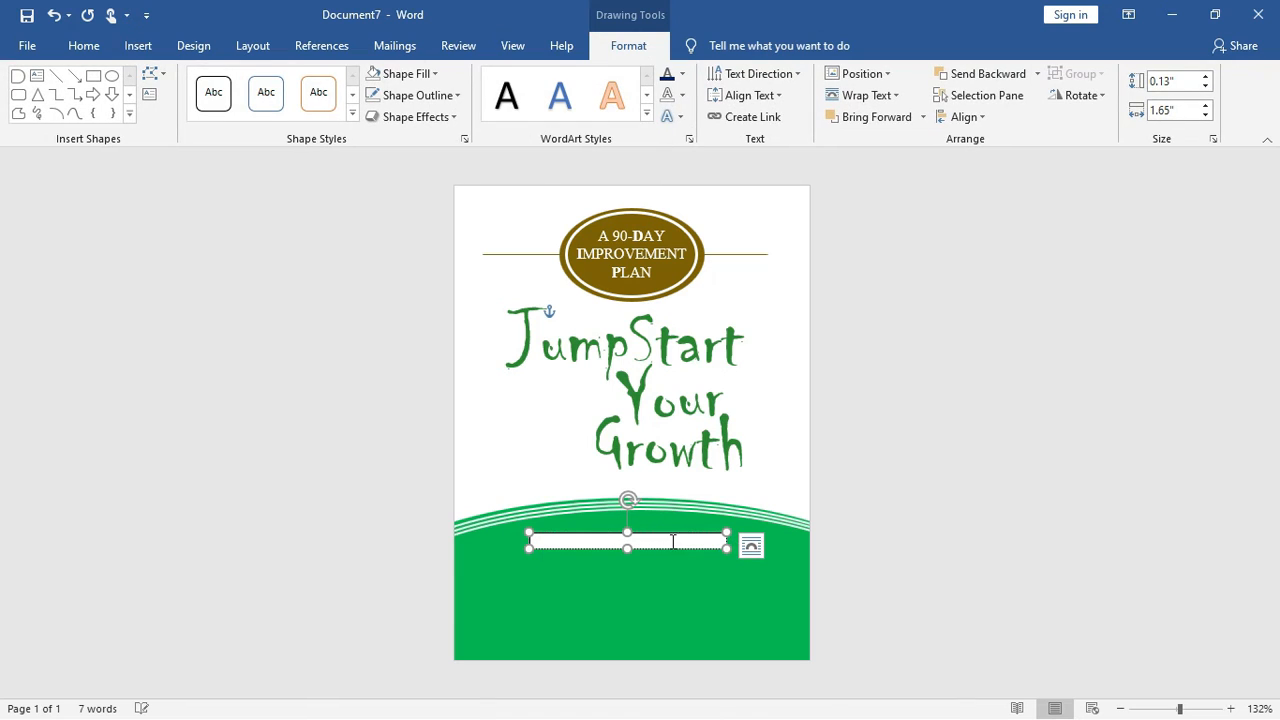
click(673, 541)
drag(626, 548, 626, 552)
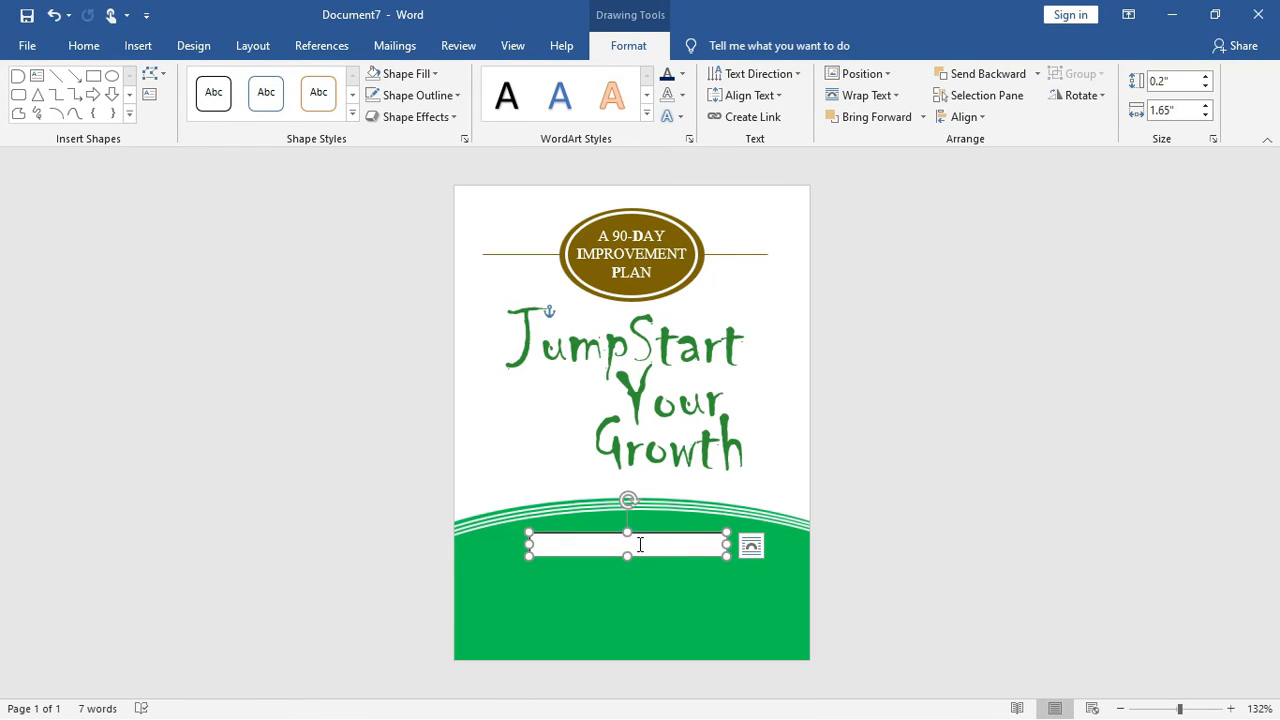
Remove the fill and outline from the new text box on the green area.
click(634, 543)
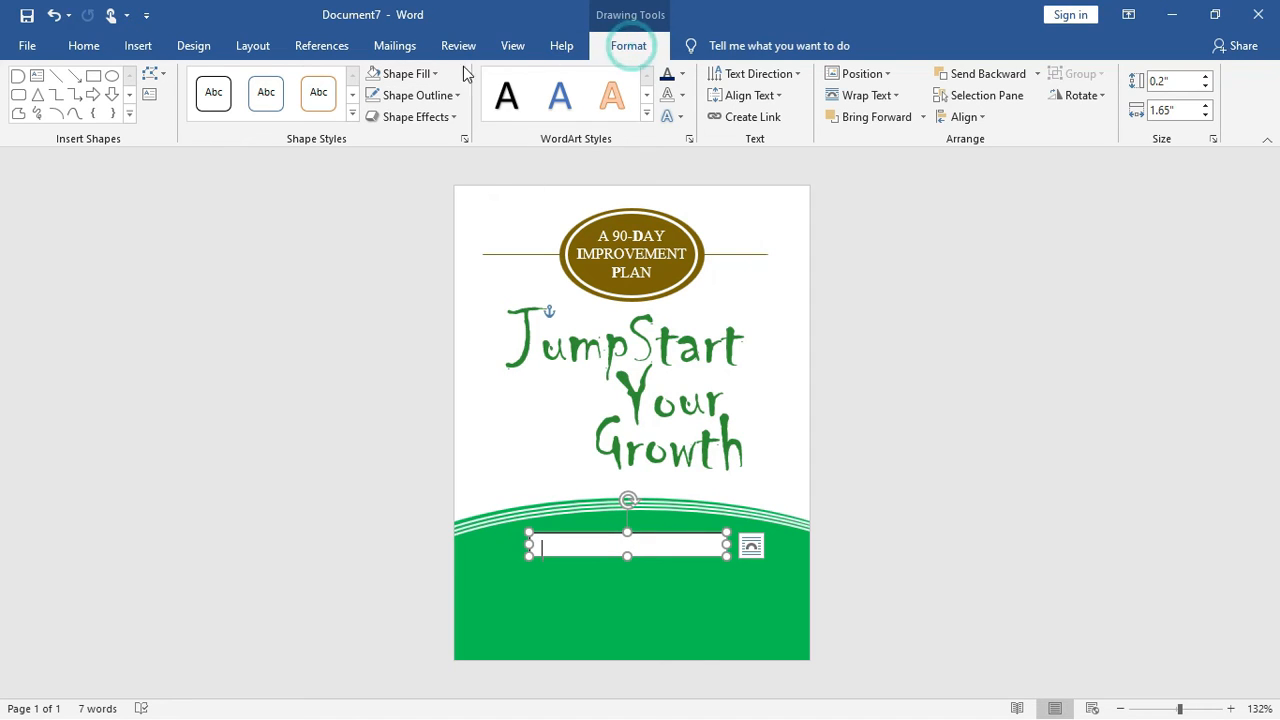
click(403, 74)
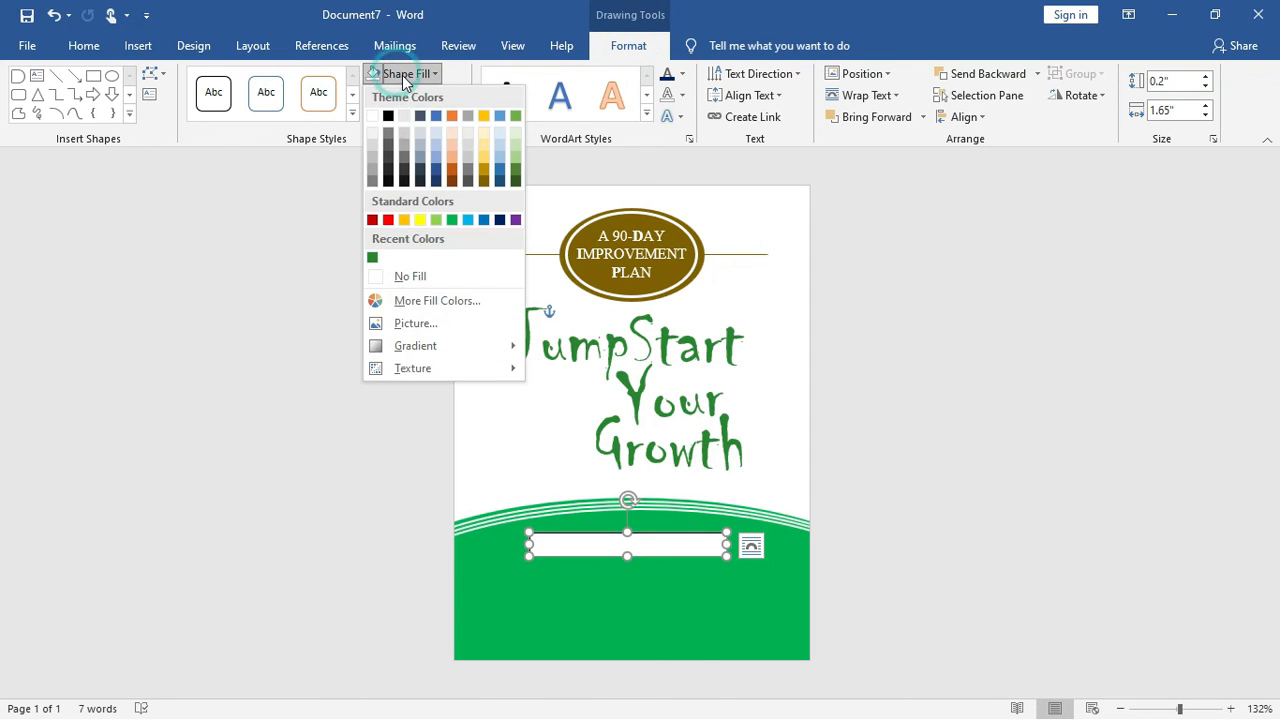
click(395, 276)
click(449, 95)
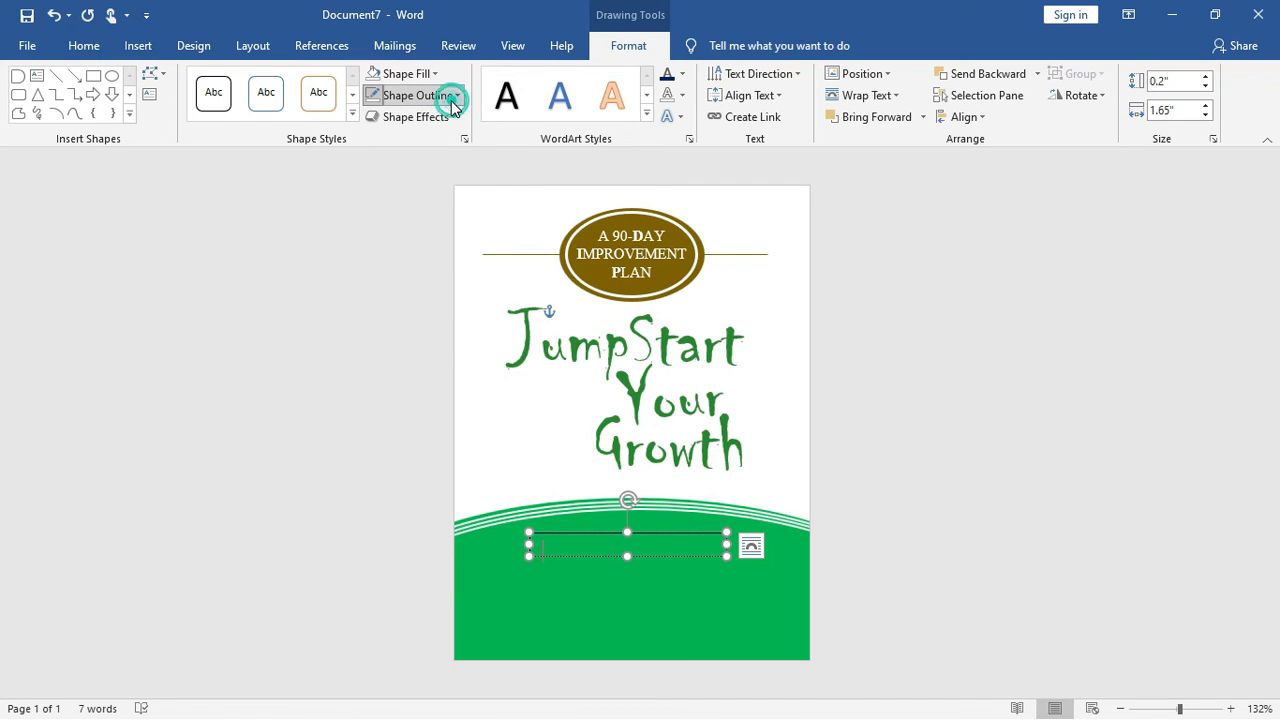
click(475, 290)
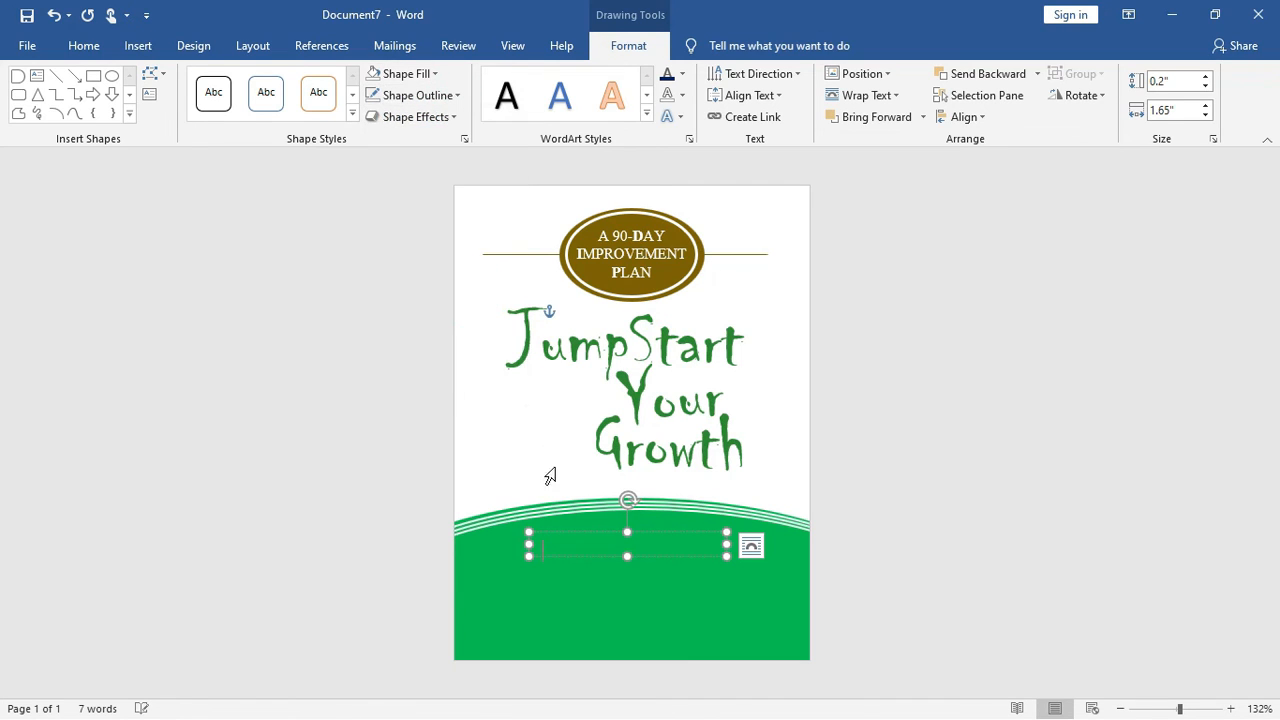
Enter "#1 New York Times Bestselling Author" in Times New Roman, widening and shifting the text box to fit the line.
click(85, 45)
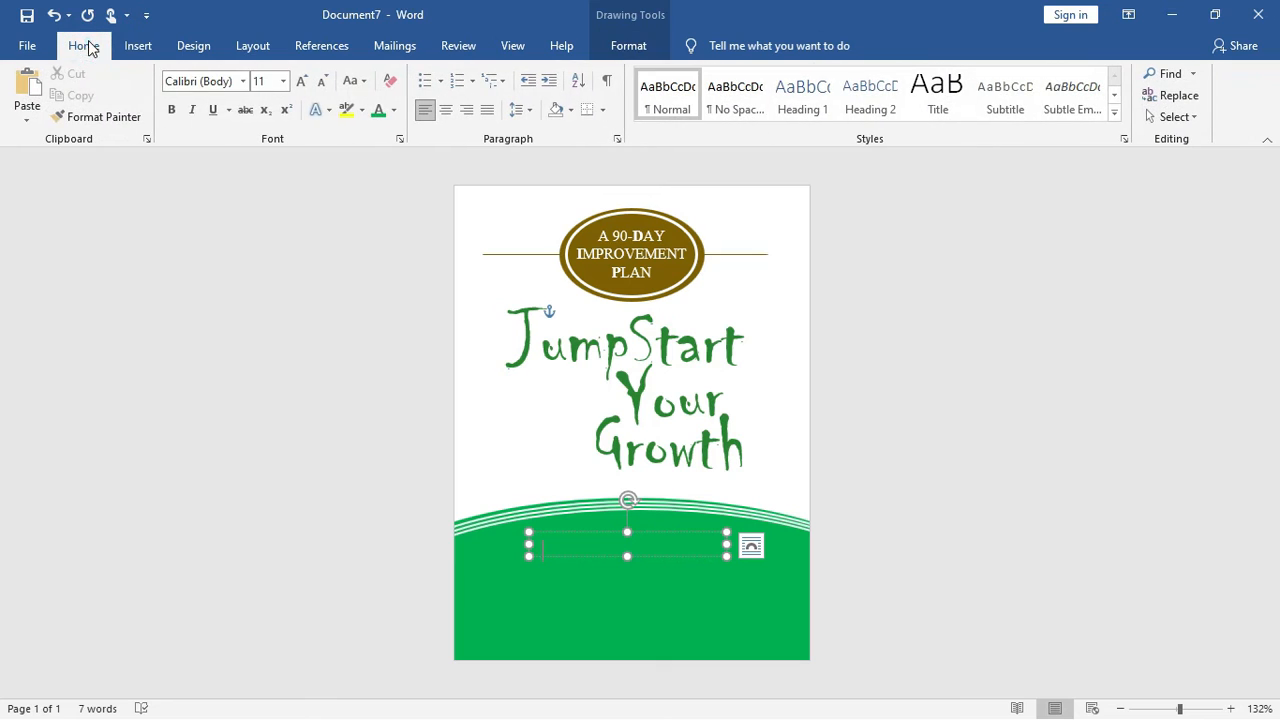
click(242, 81)
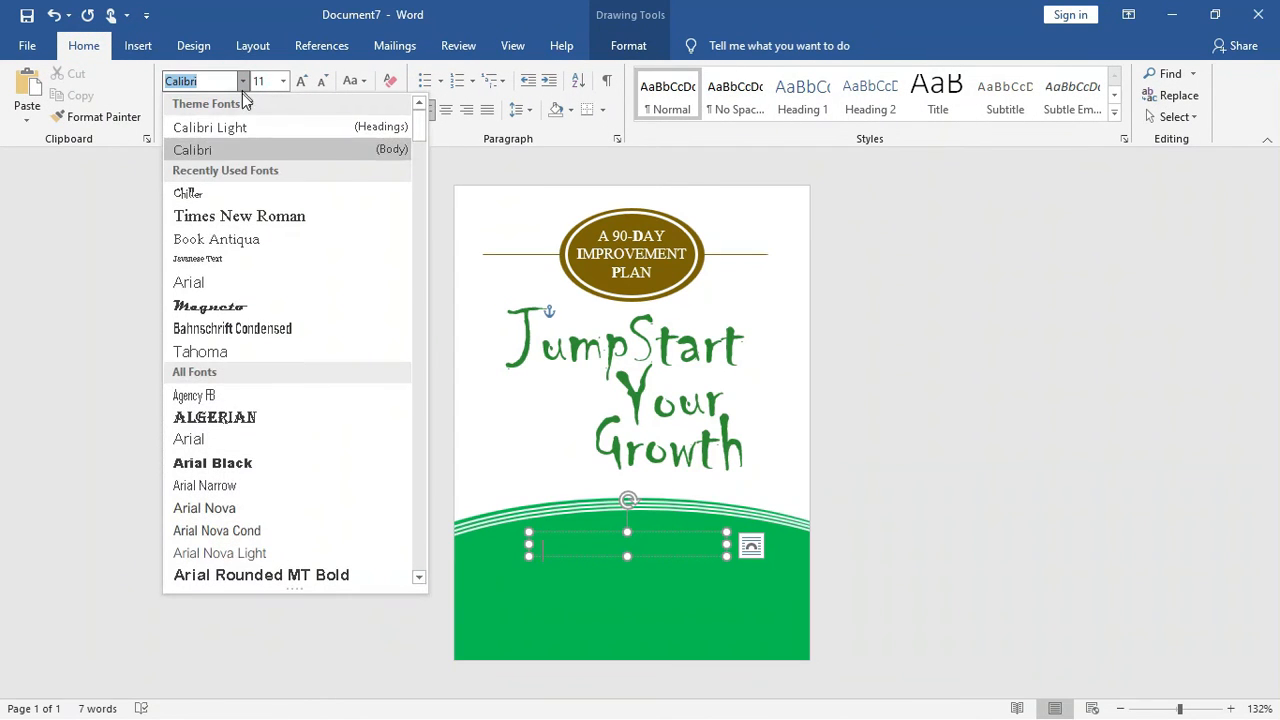
click(252, 216)
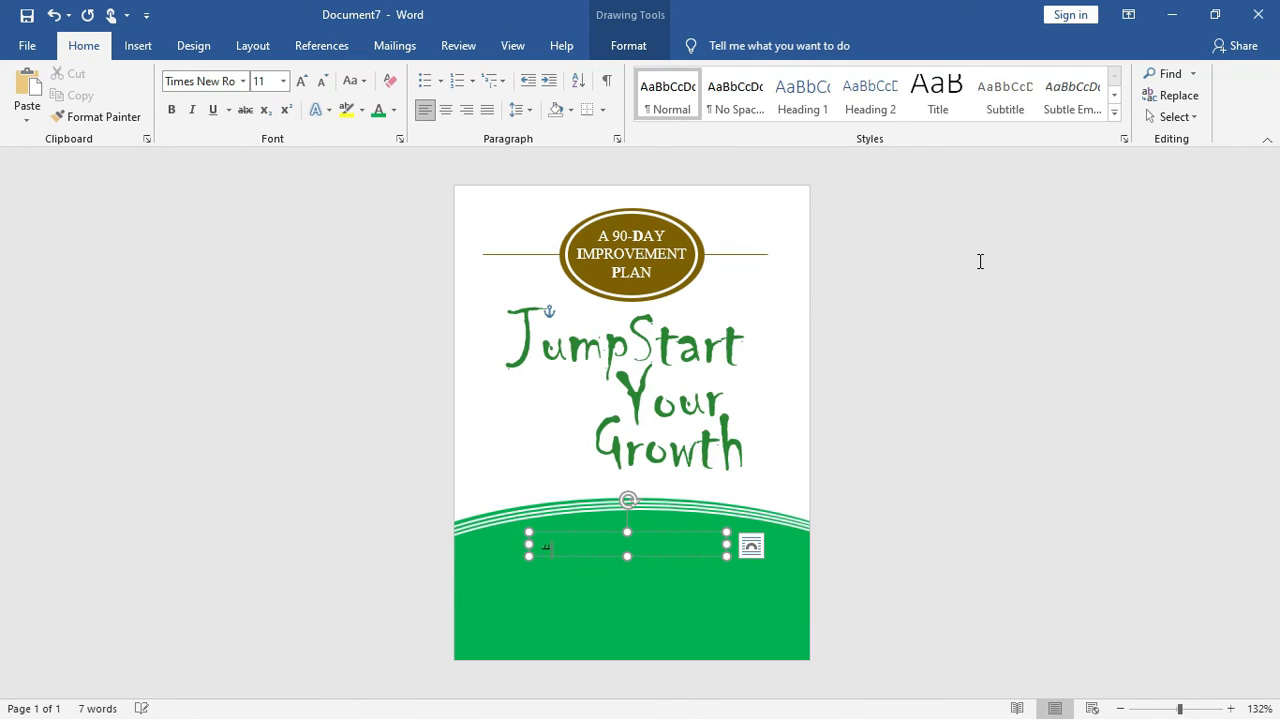
text(#1 New York T)
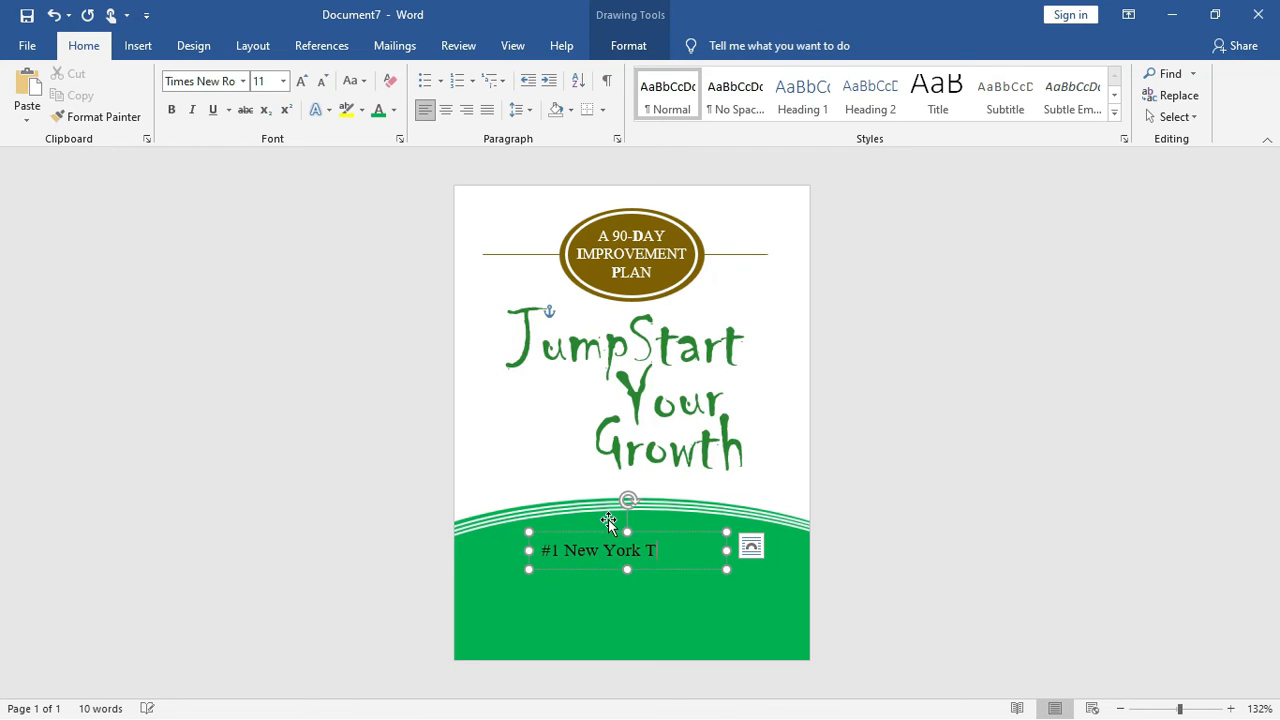
text(imes)
drag(725, 555, 843, 553)
click(762, 541)
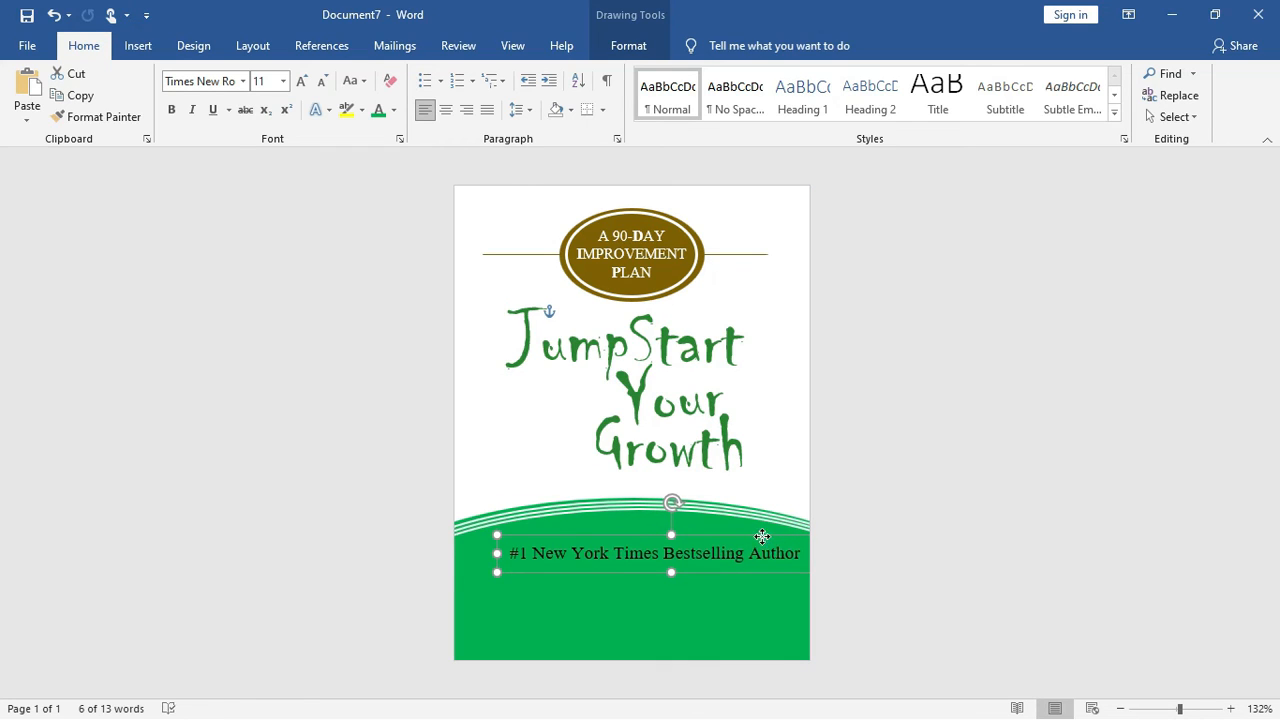
drag(762, 537, 743, 527)
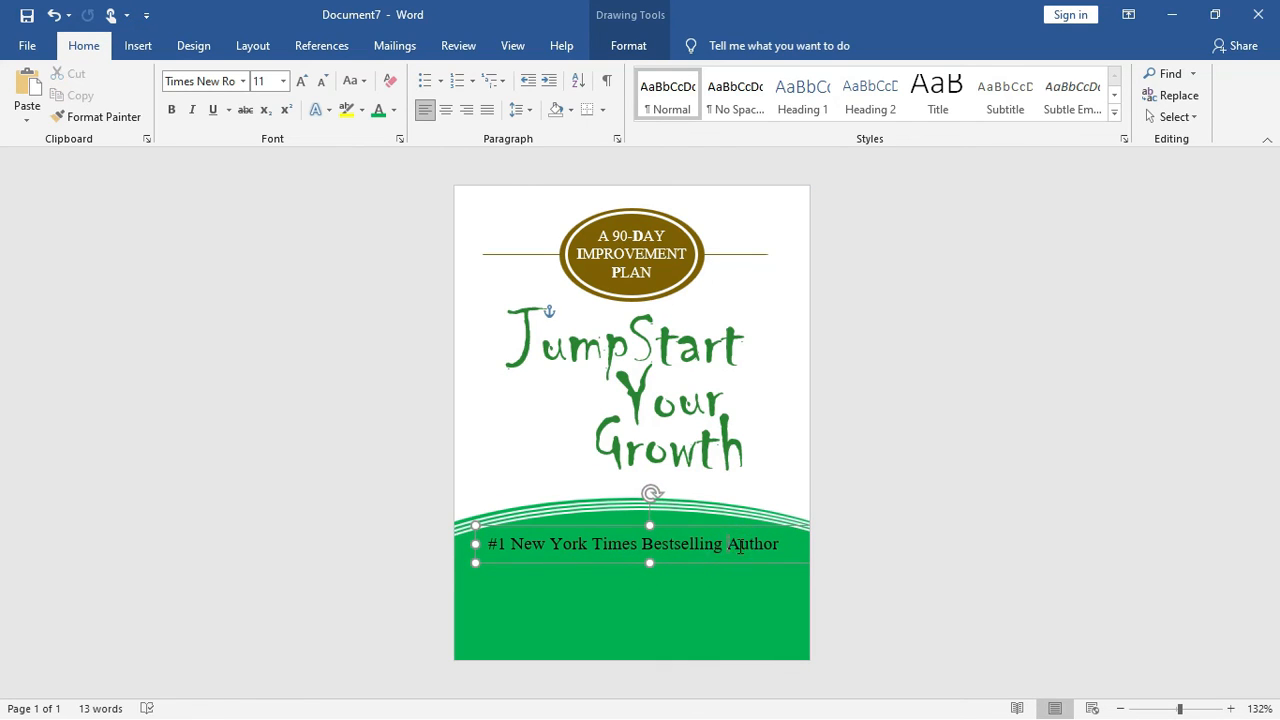
Change the font color of the "#1 New York Times Bestselling Author" line to white.
triple_click(736, 546)
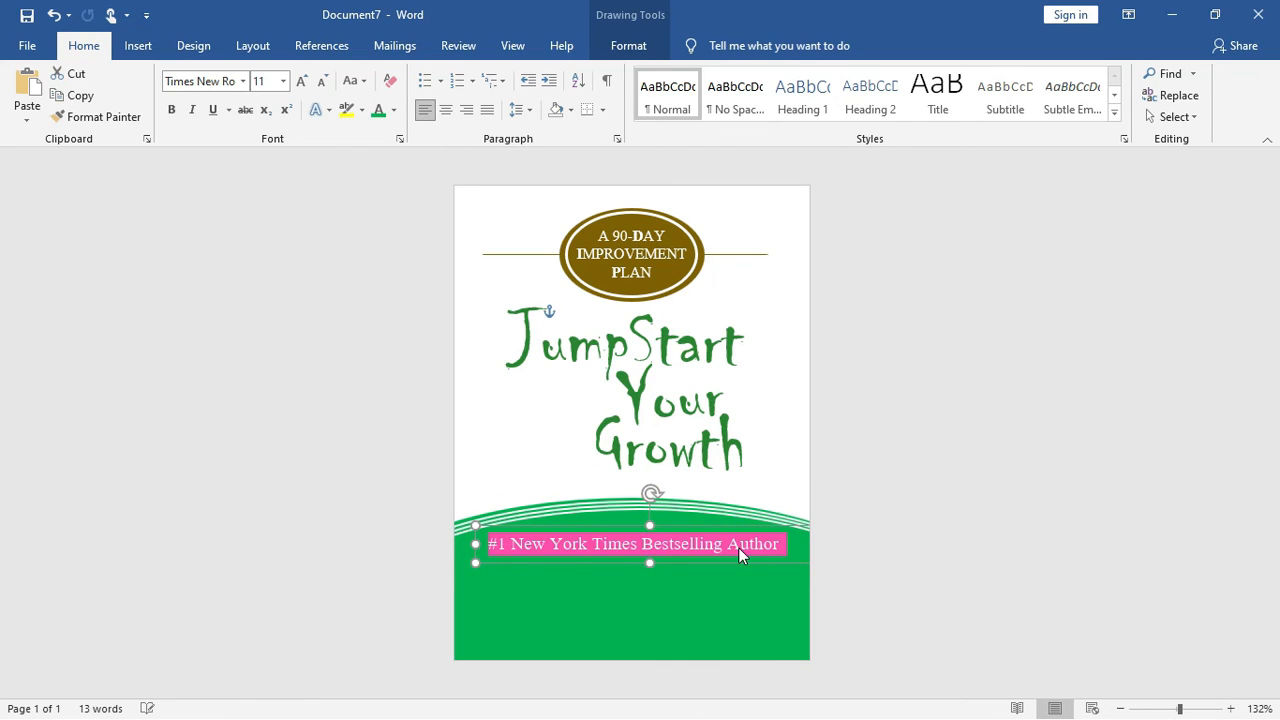
click(394, 110)
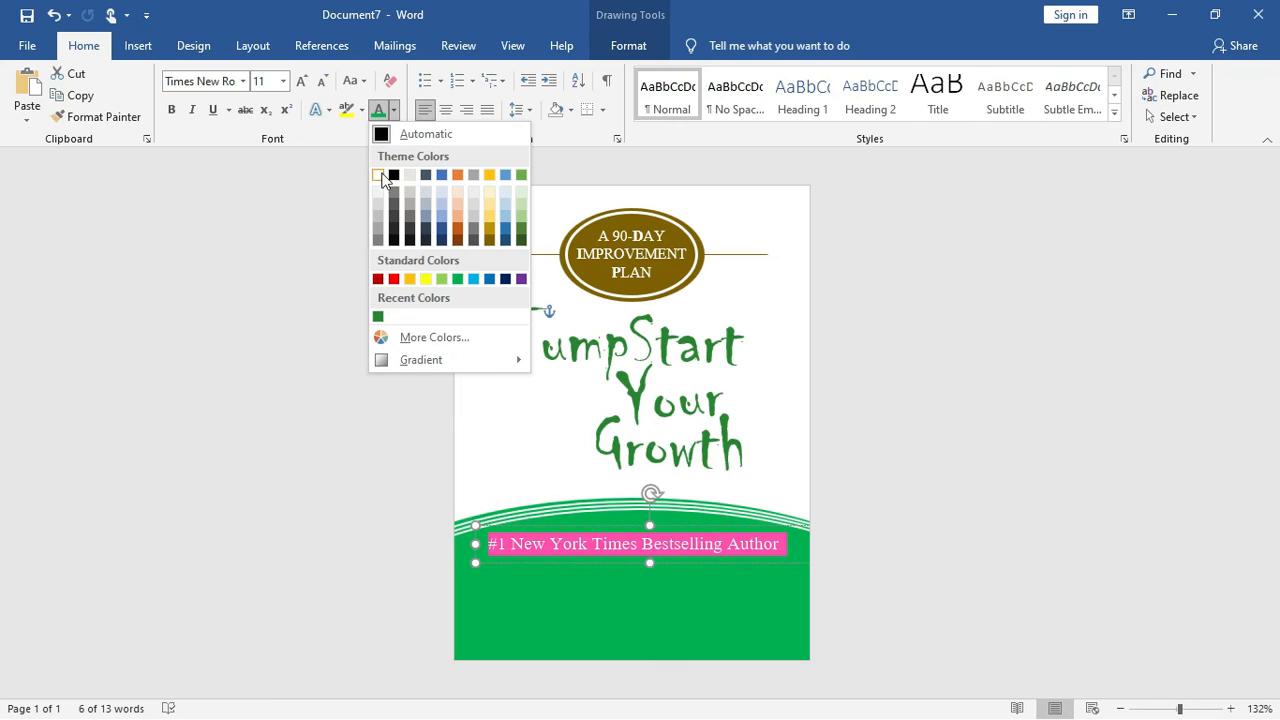
click(380, 175)
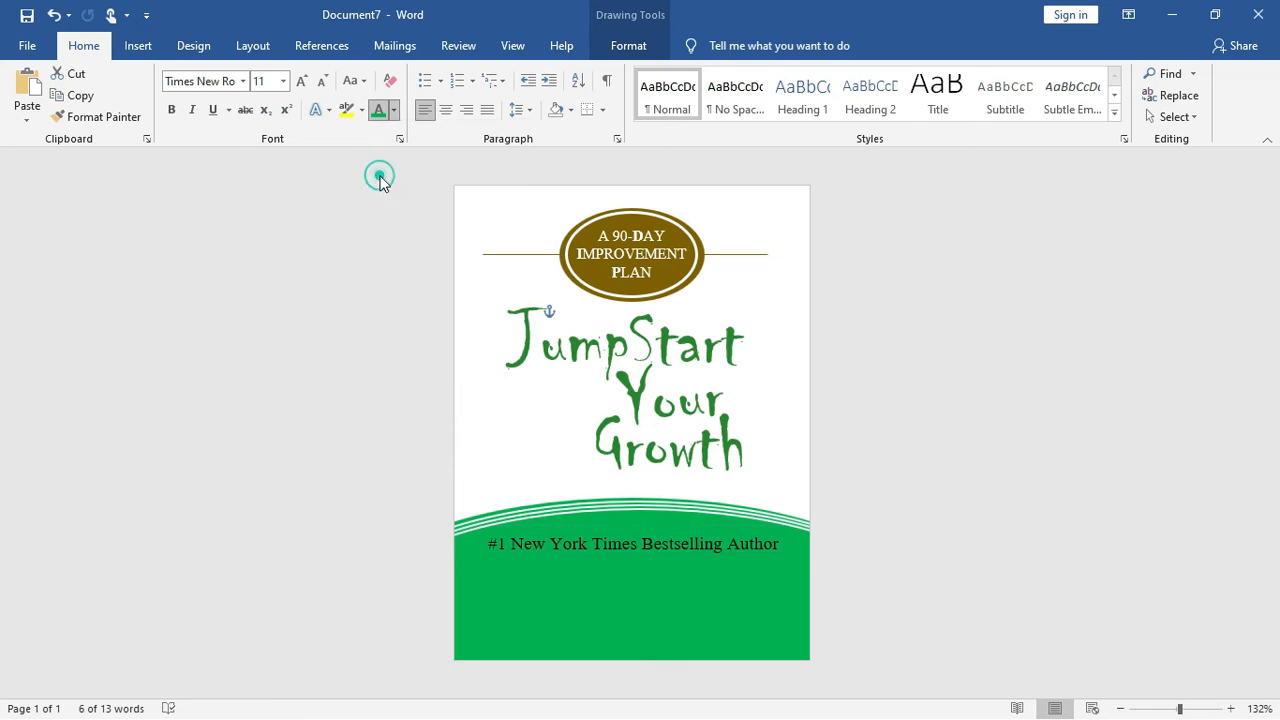
click(394, 109)
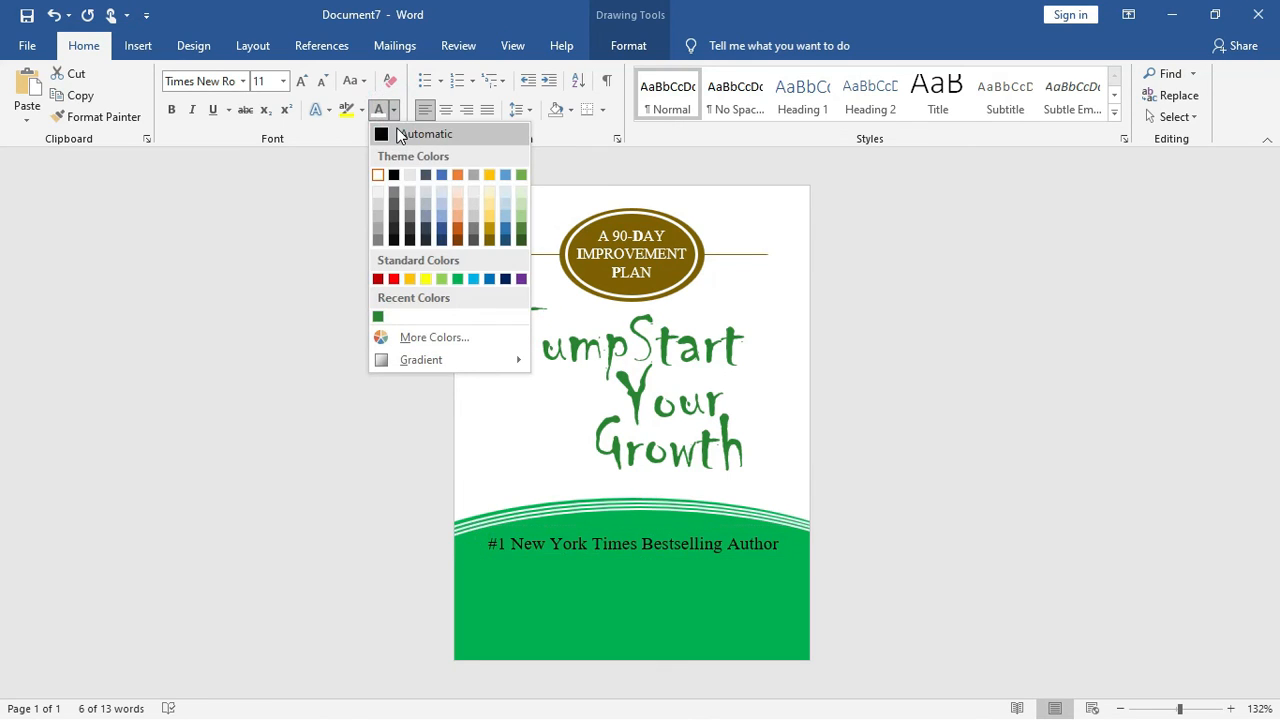
click(380, 175)
click(561, 552)
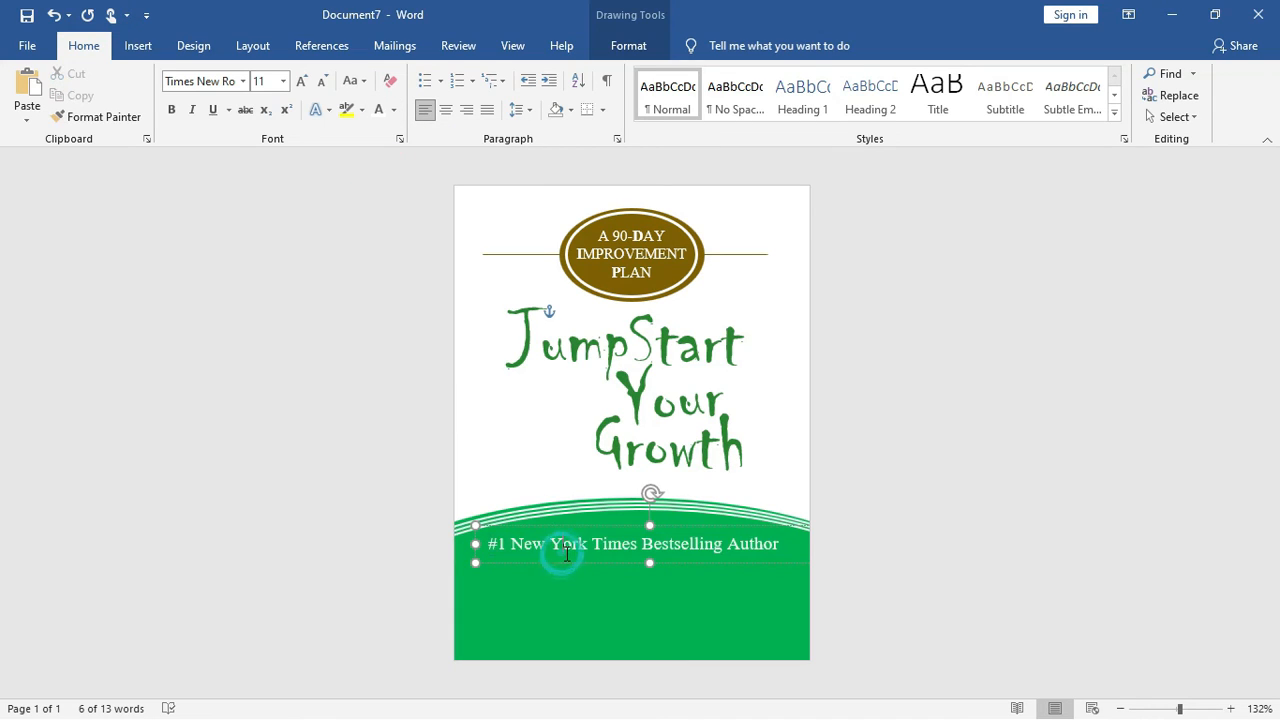
Reduce the bestselling author line to 7 points and move its text box towards the middle of the green area.
triple_click(620, 549)
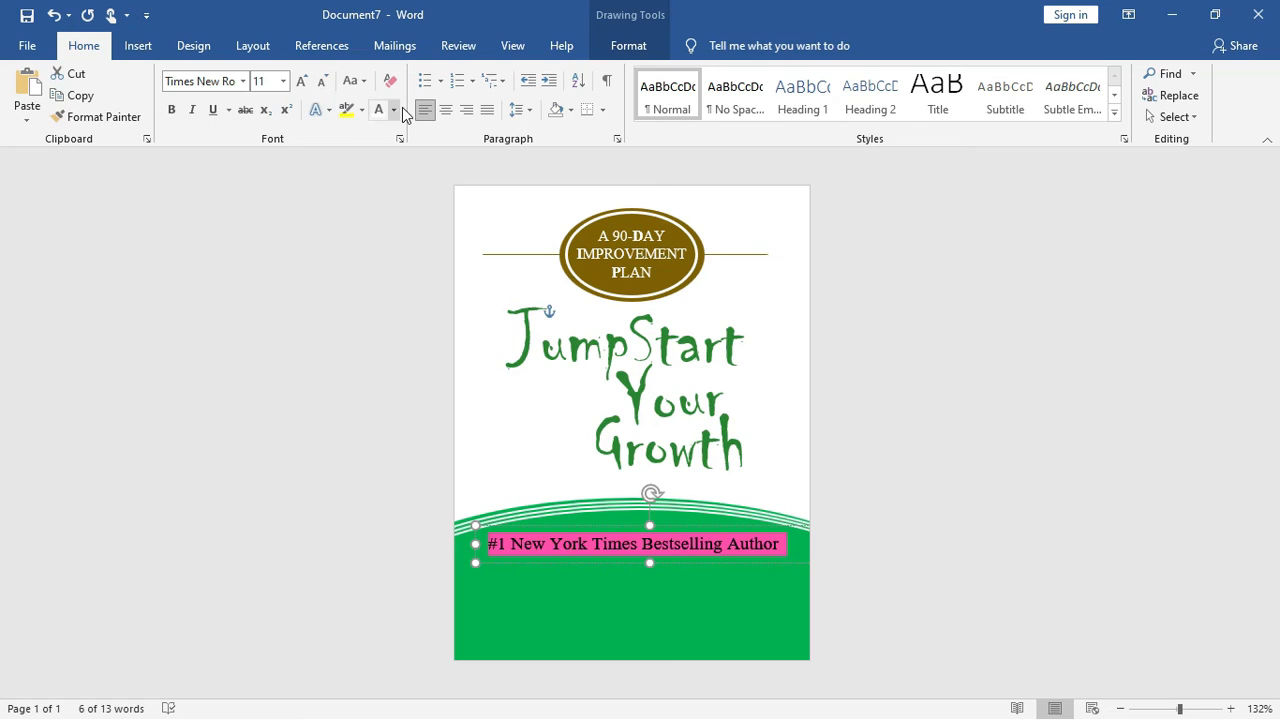
key(ctrl+shift+less)
key(ctrl+shift+less)
key(ctrl+shift+less)
key(ctrl+shift+less)
key(ctrl+shift+less)
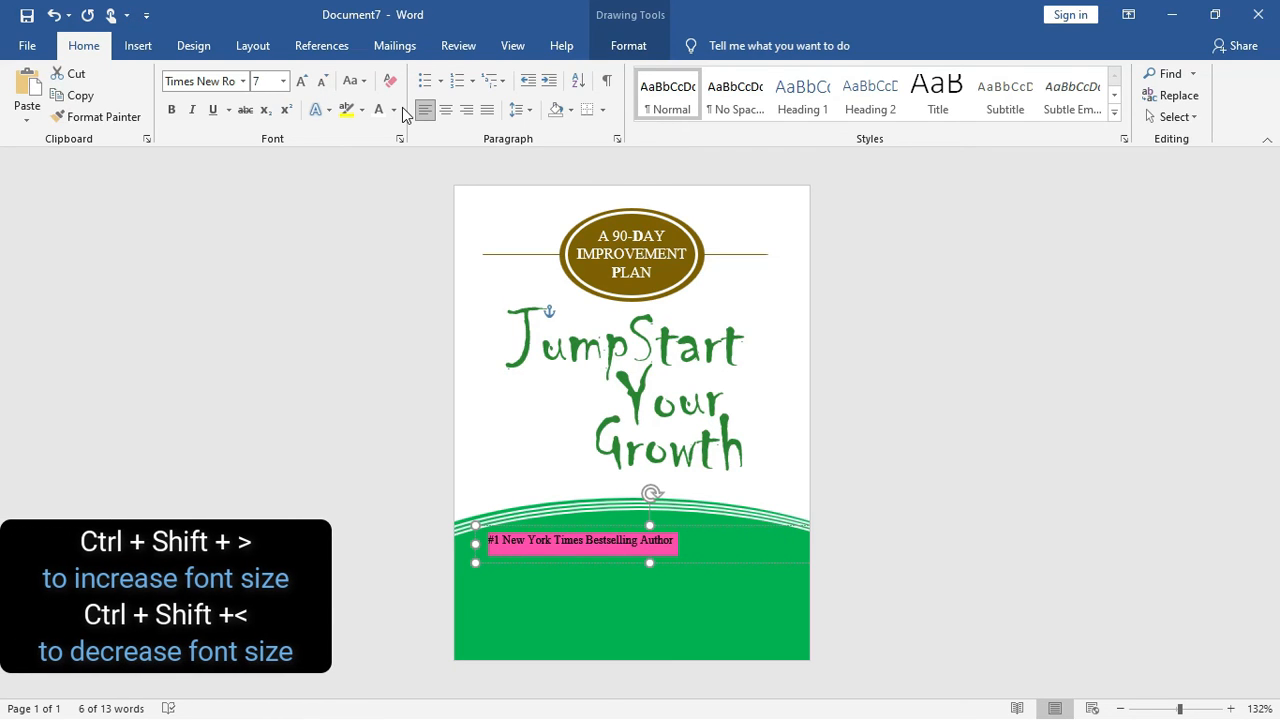
key(ctrl+shift+less)
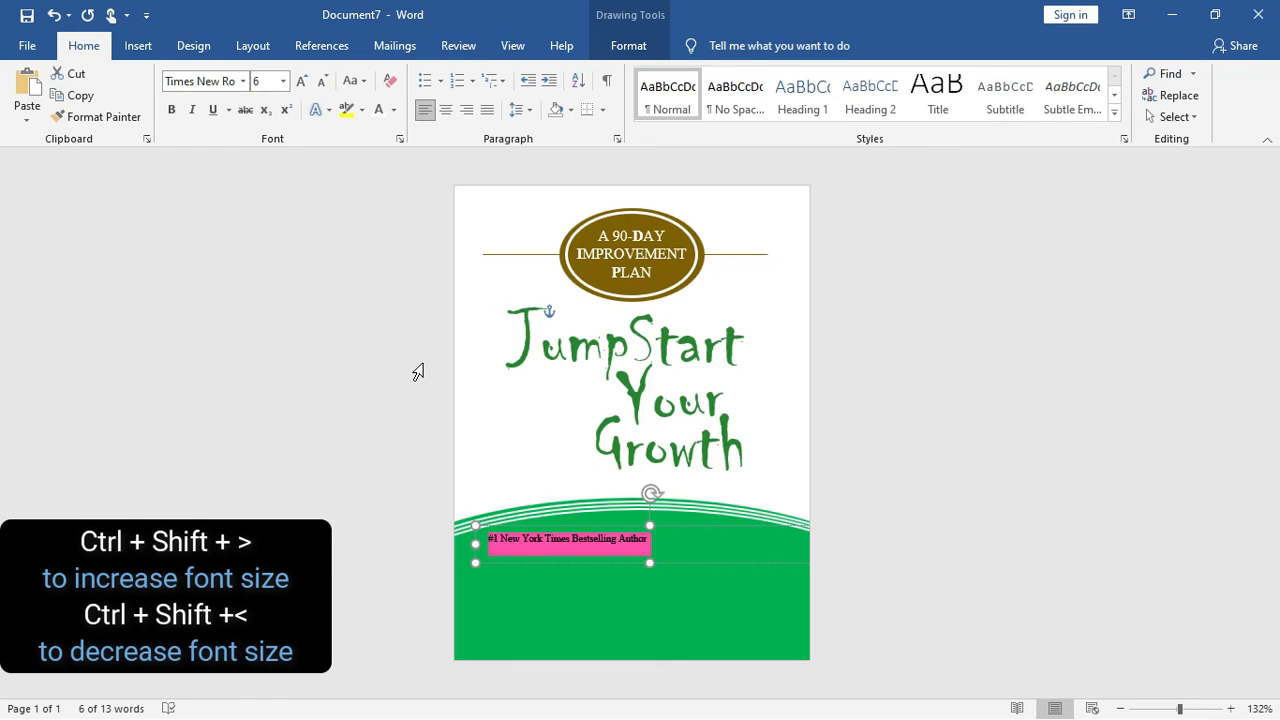
drag(607, 527, 525, 537)
click(687, 534)
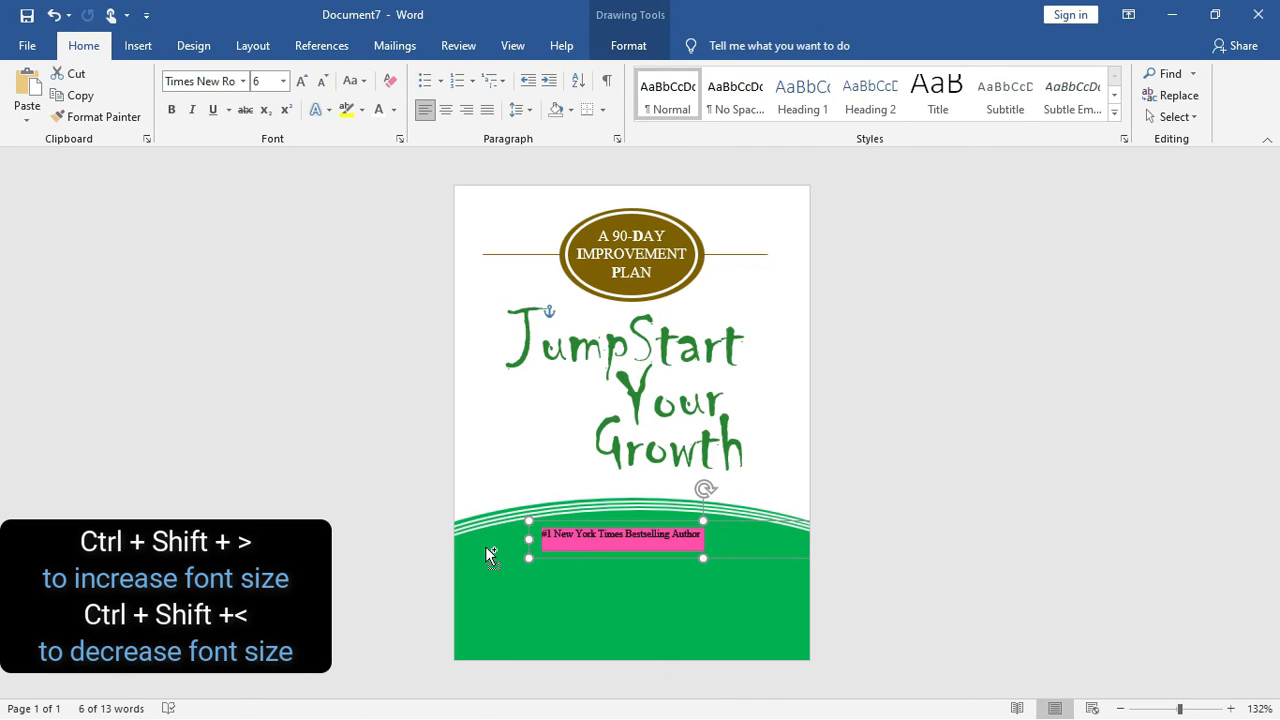
key(ctrl+shift+period)
key(ctrl+shift+period)
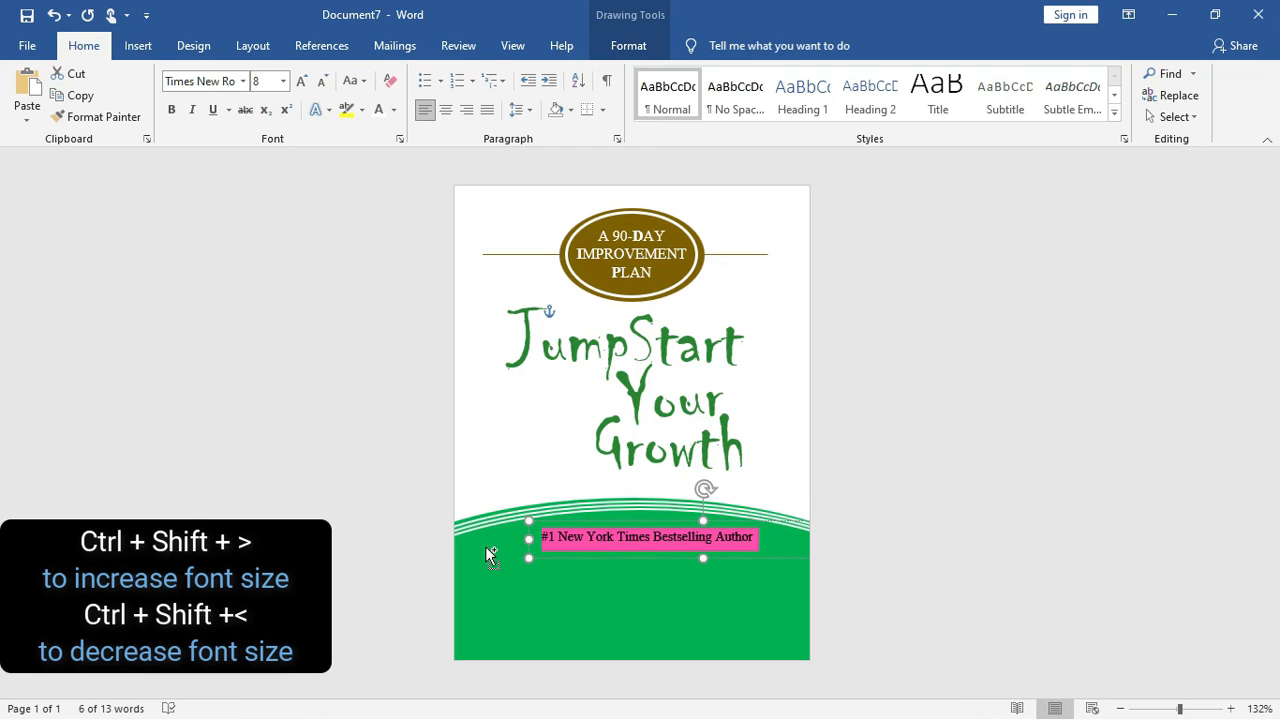
key(ctrl+shift+comma)
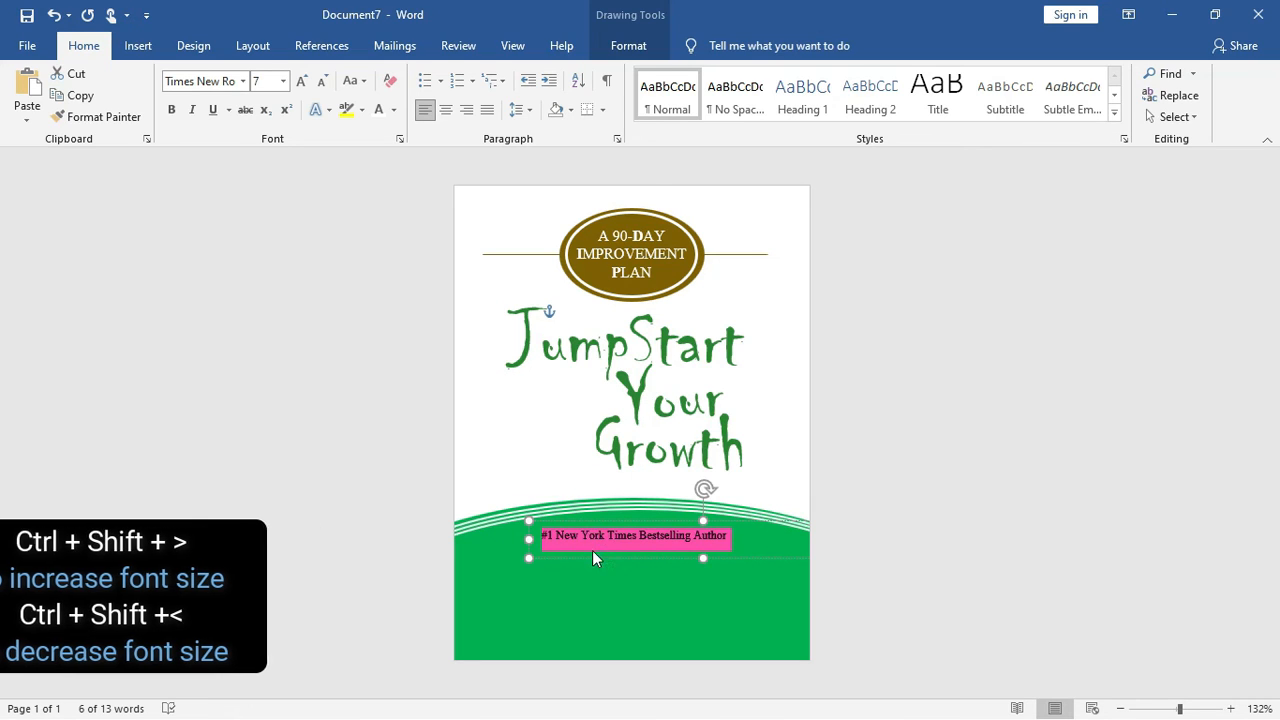
Narrow the bestselling author text box and center it horizontally just beneath the crest of the green curves.
drag(592, 550, 583, 559)
drag(670, 558, 570, 548)
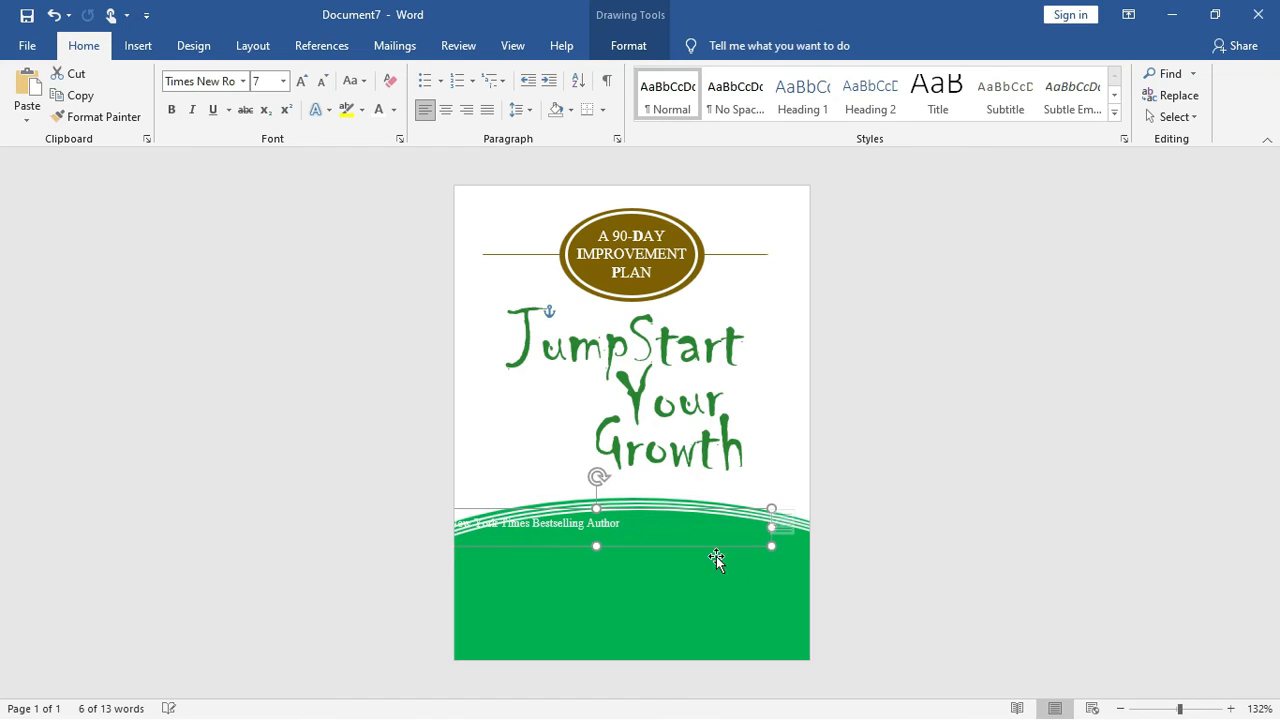
drag(771, 527, 725, 552)
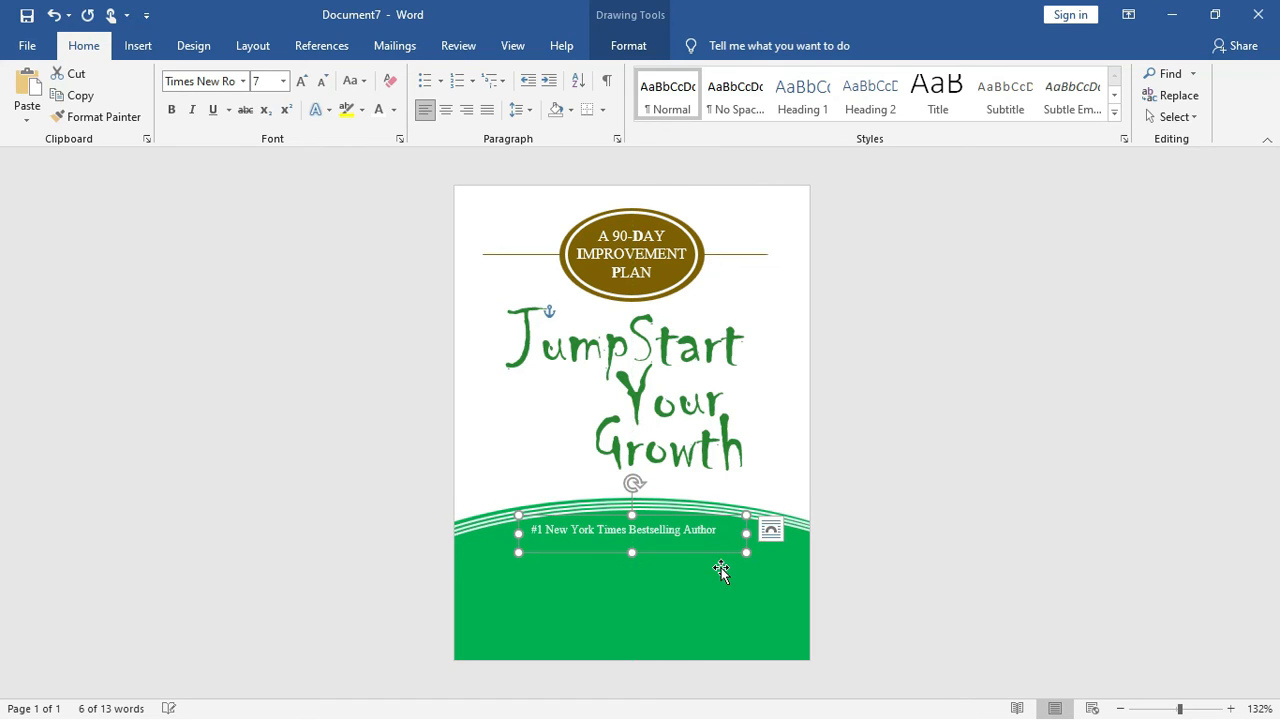
Duplicate the bestselling author text box and place the copy in the lower green area, aligned beneath the original.
click(709, 578)
click(694, 536)
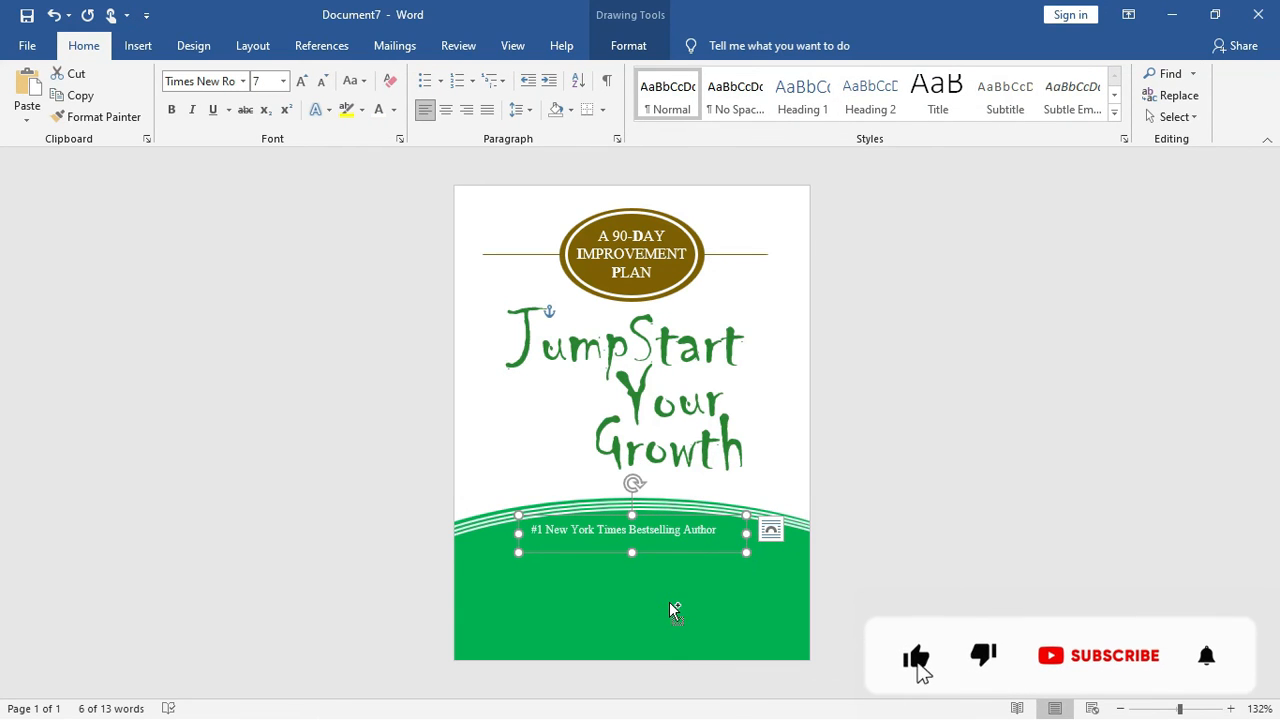
key(ctrl+v)
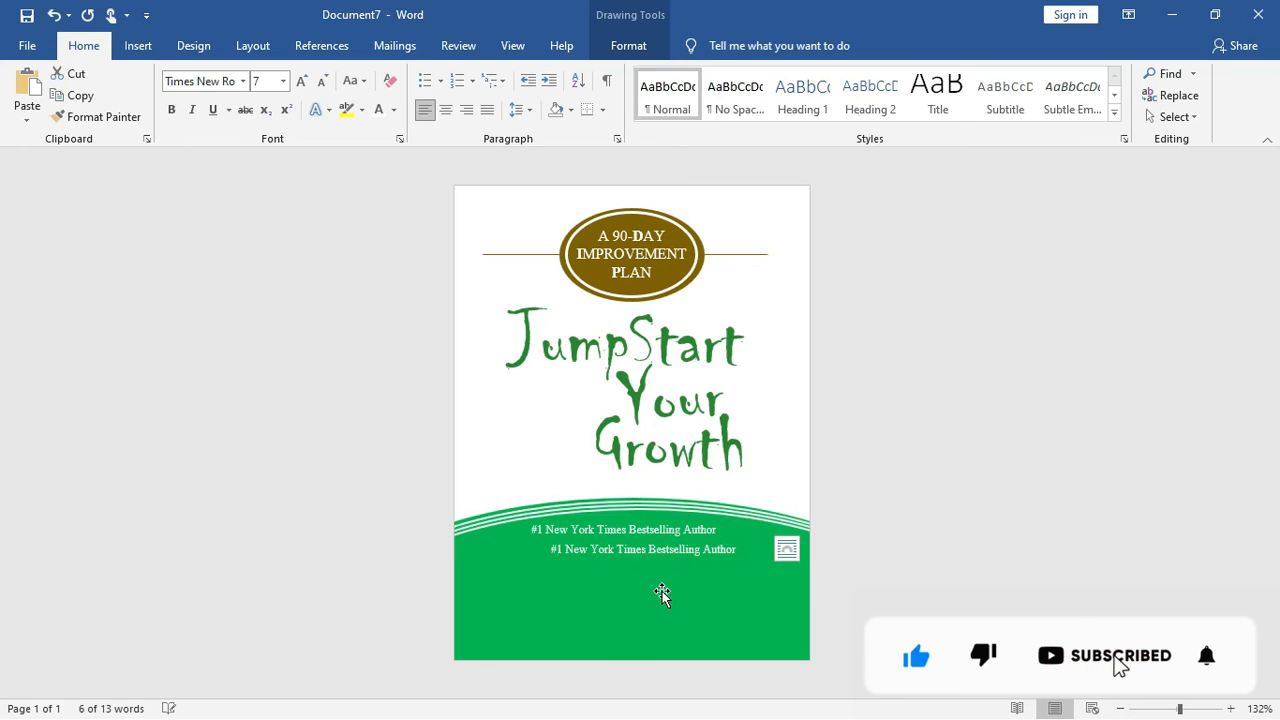
drag(673, 579, 654, 637)
key(ctrl+z)
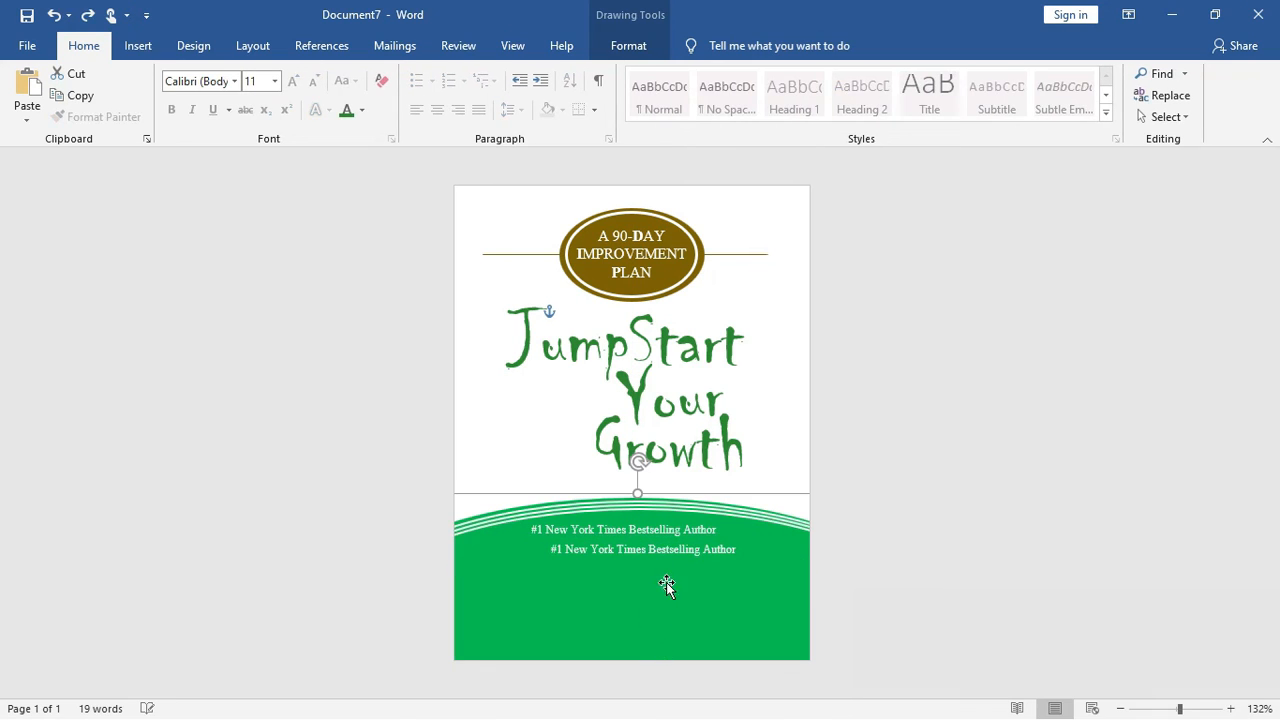
click(677, 553)
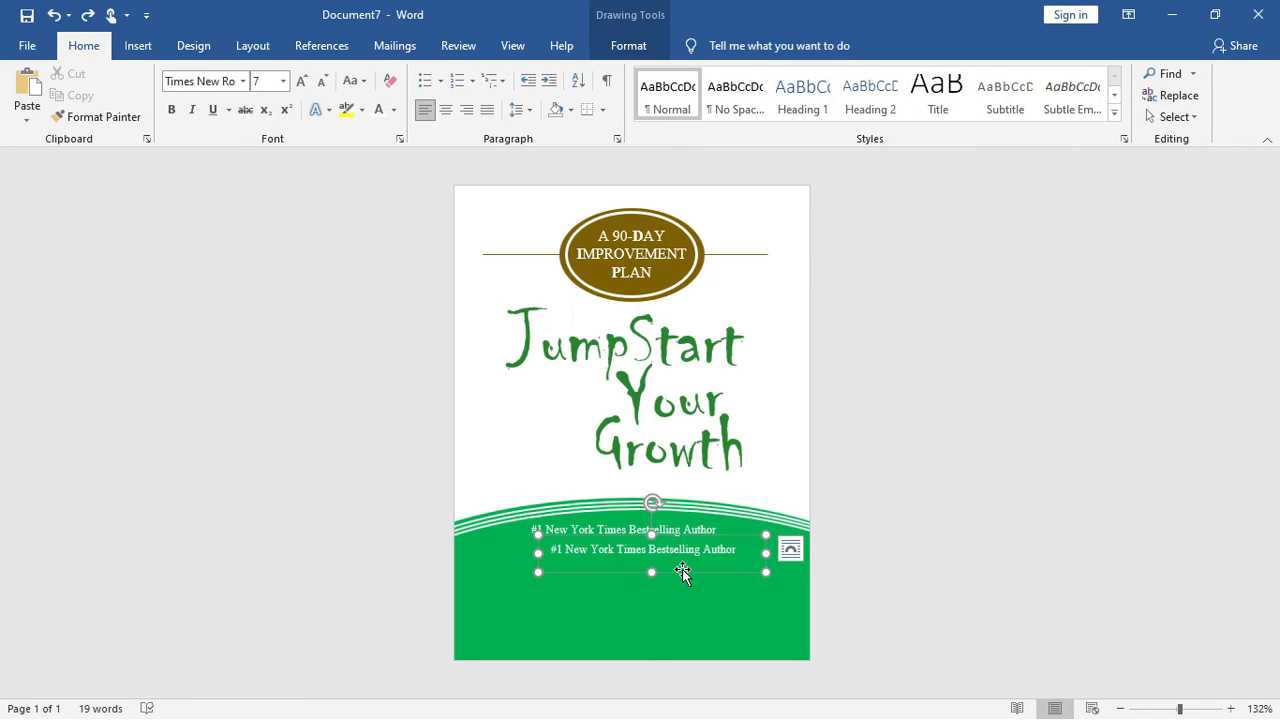
drag(682, 569, 663, 612)
Replace the copied line with "JOHN C." and "MAXWELL" on two lines, and make its text box taller and wider.
double_click(666, 596)
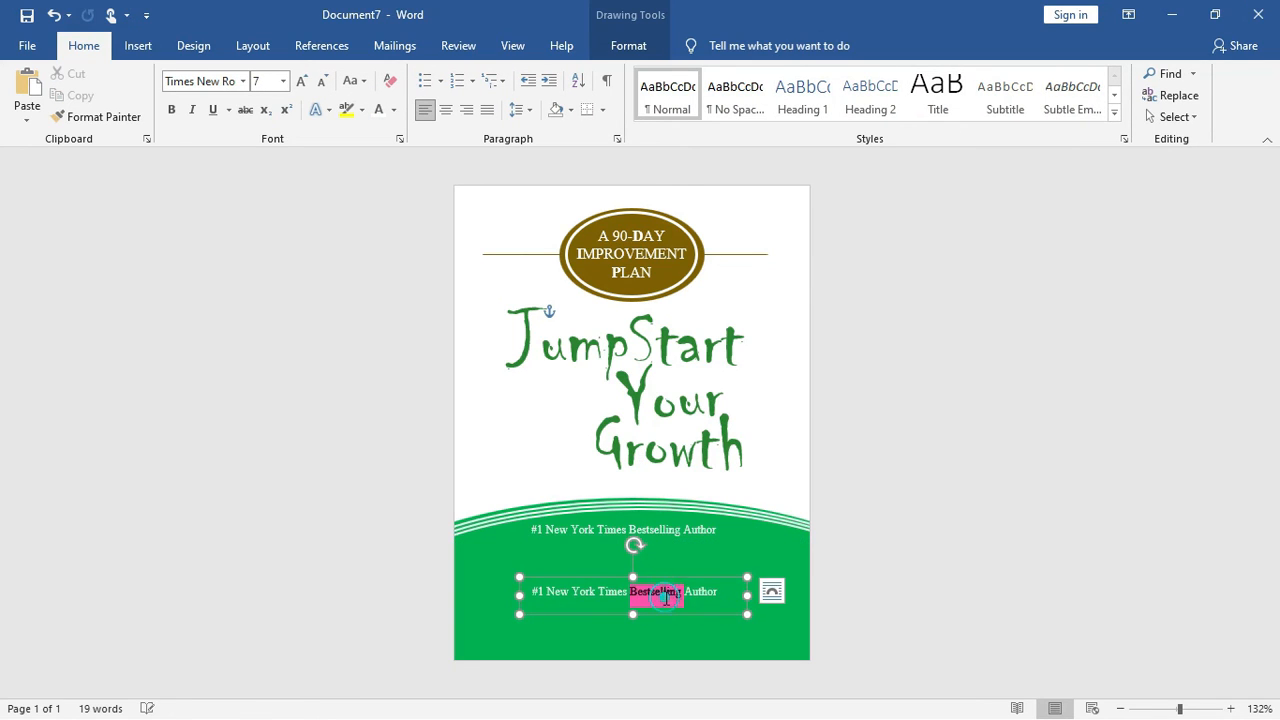
key(ctrl+a)
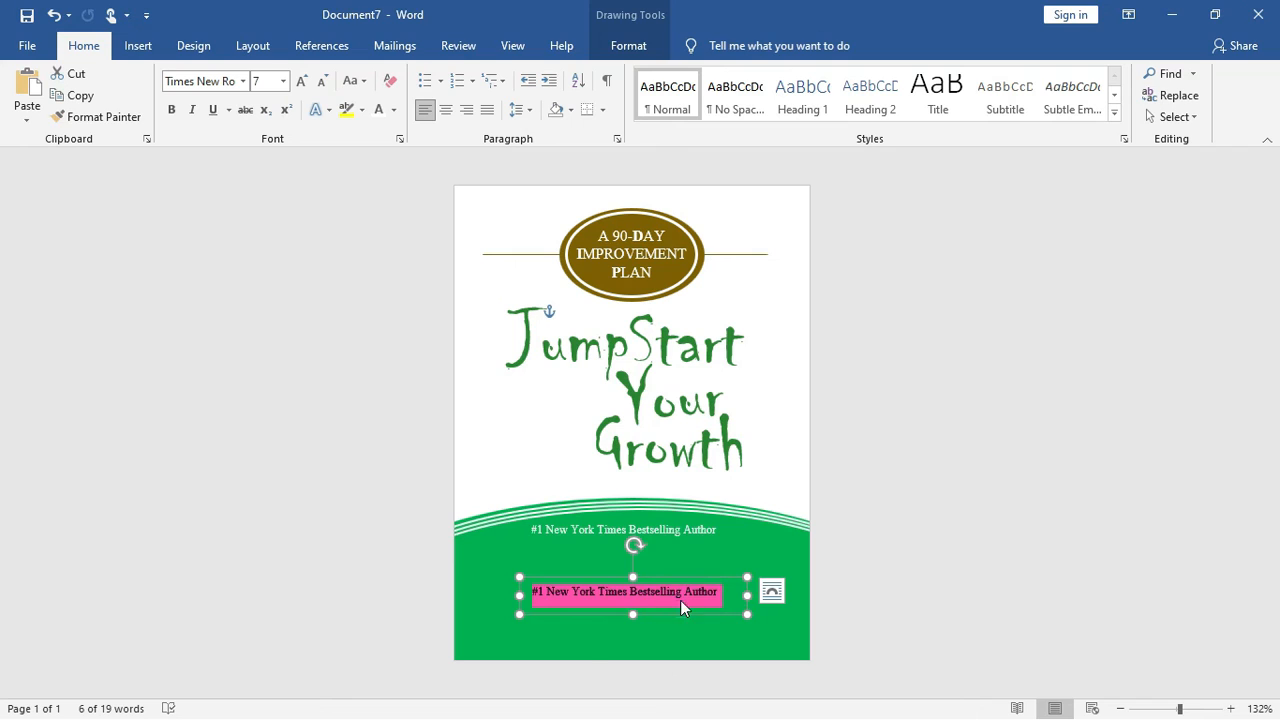
text(J)
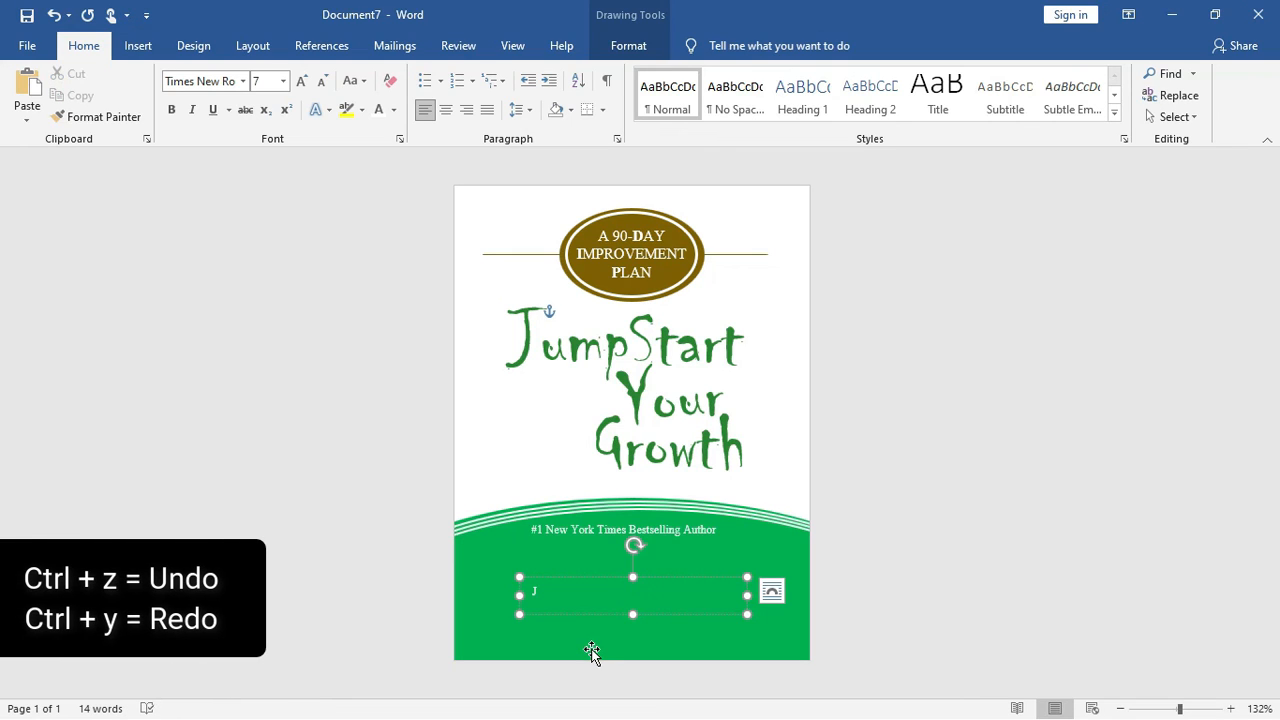
text(OHN C.)
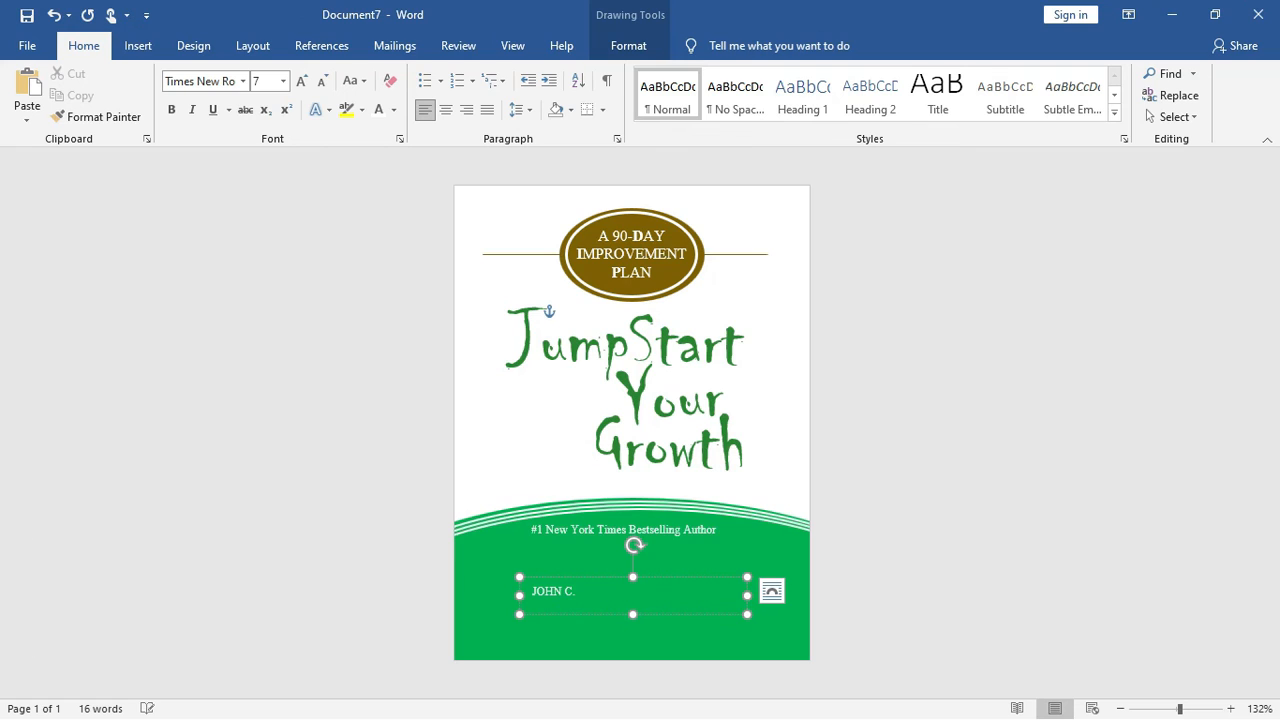
drag(633, 614, 633, 650)
drag(747, 614, 770, 613)
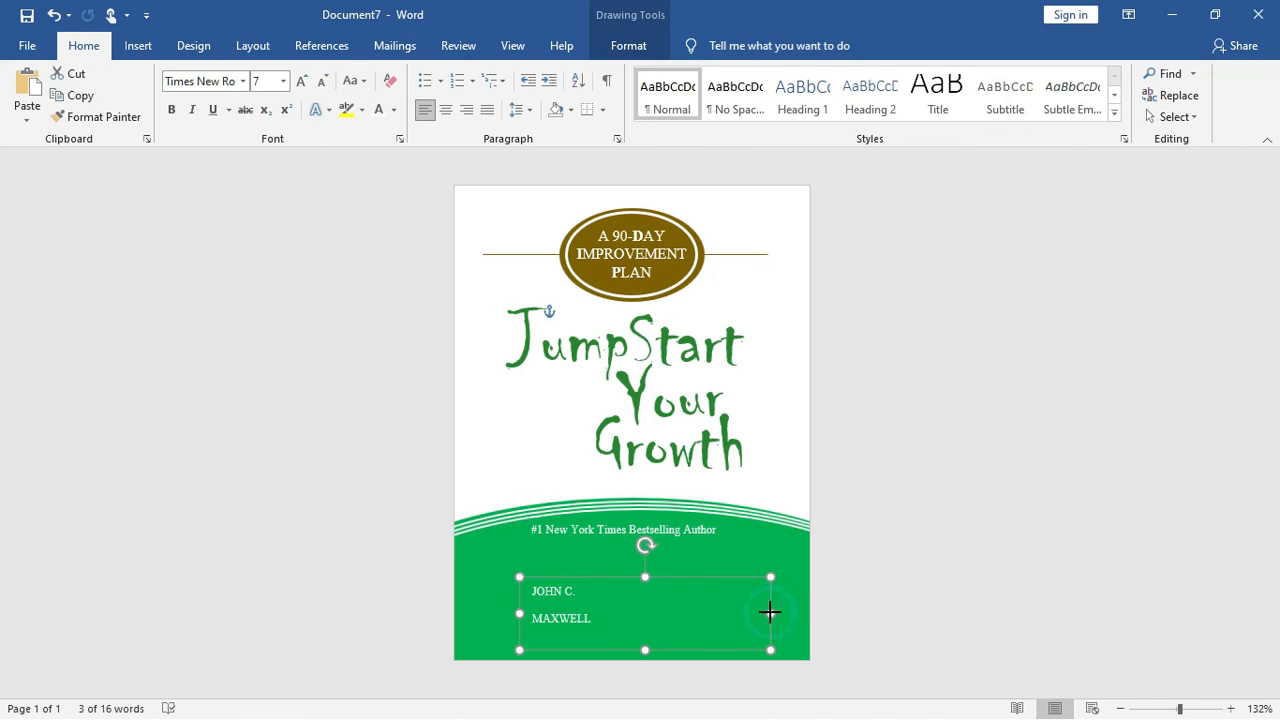
Center both lines of the author name and remove the space after the paragraphs.
key(ctrl+a)
click(446, 109)
click(515, 109)
click(590, 314)
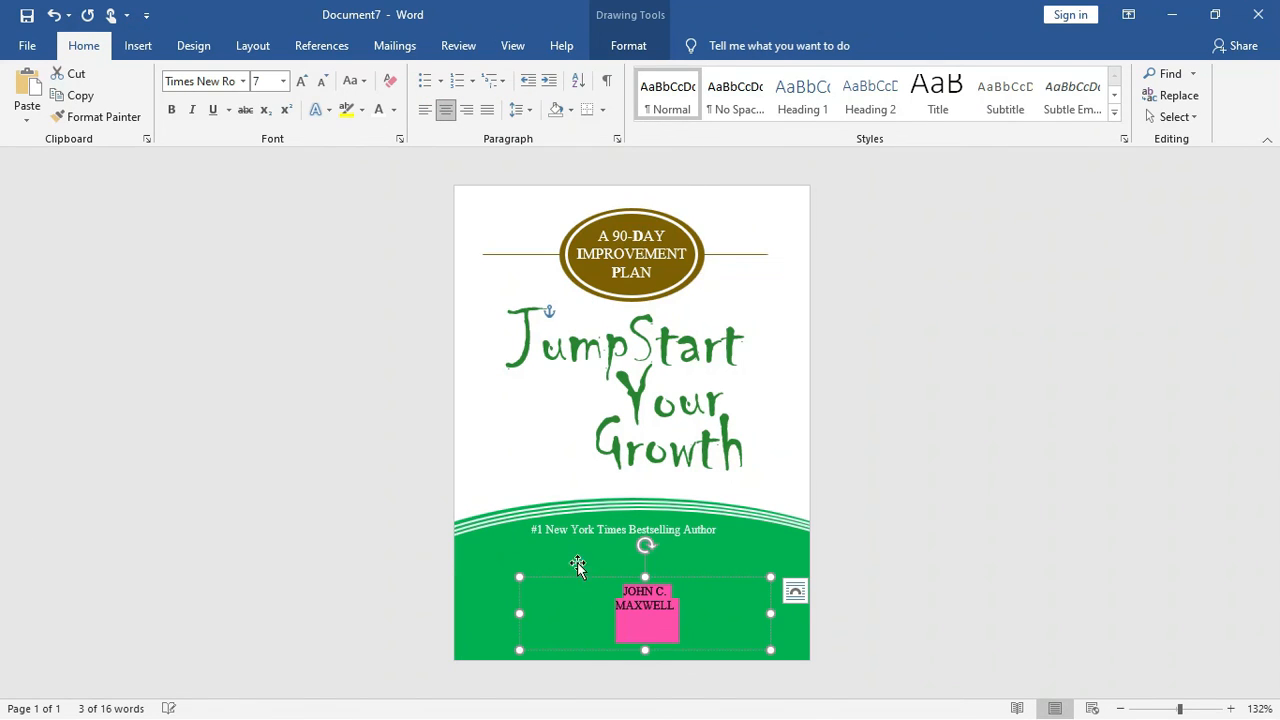
Increase the author name's font size by five steps and move its text box up beneath the bestselling author line.
click(647, 620)
drag(647, 620, 645, 654)
click(302, 81)
click(302, 81)
click(302, 81)
click(302, 81)
click(302, 81)
double_click(665, 578)
drag(665, 578, 651, 557)
Enlarge the author name to 16 points and extend its text box to a height of 0.75".
click(782, 570)
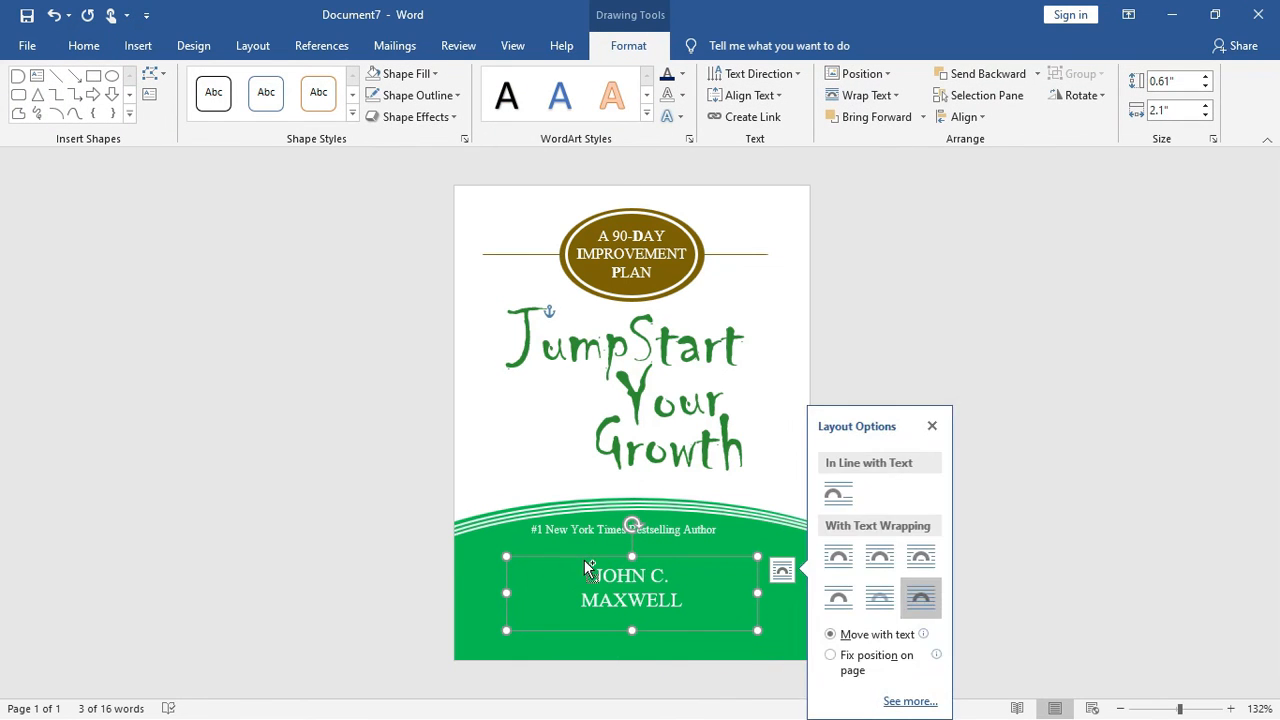
key(ctrl+shift+period)
key(ctrl+shift+period)
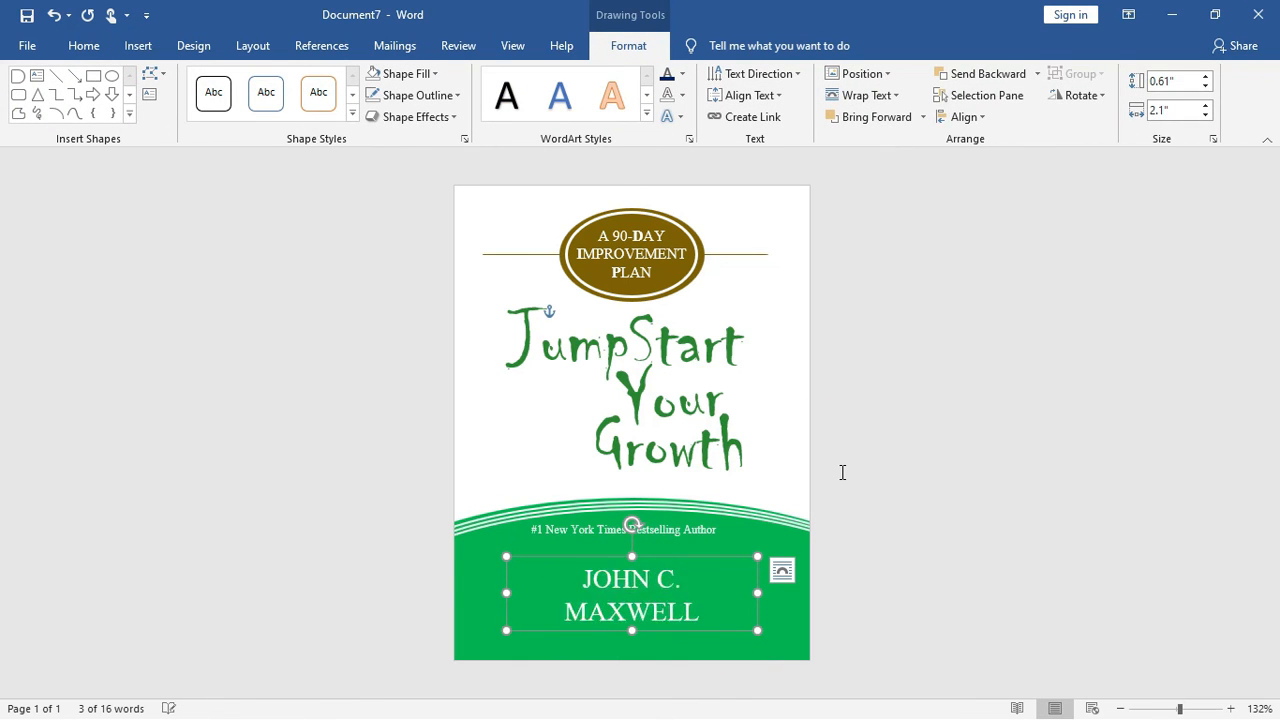
drag(632, 630, 632, 646)
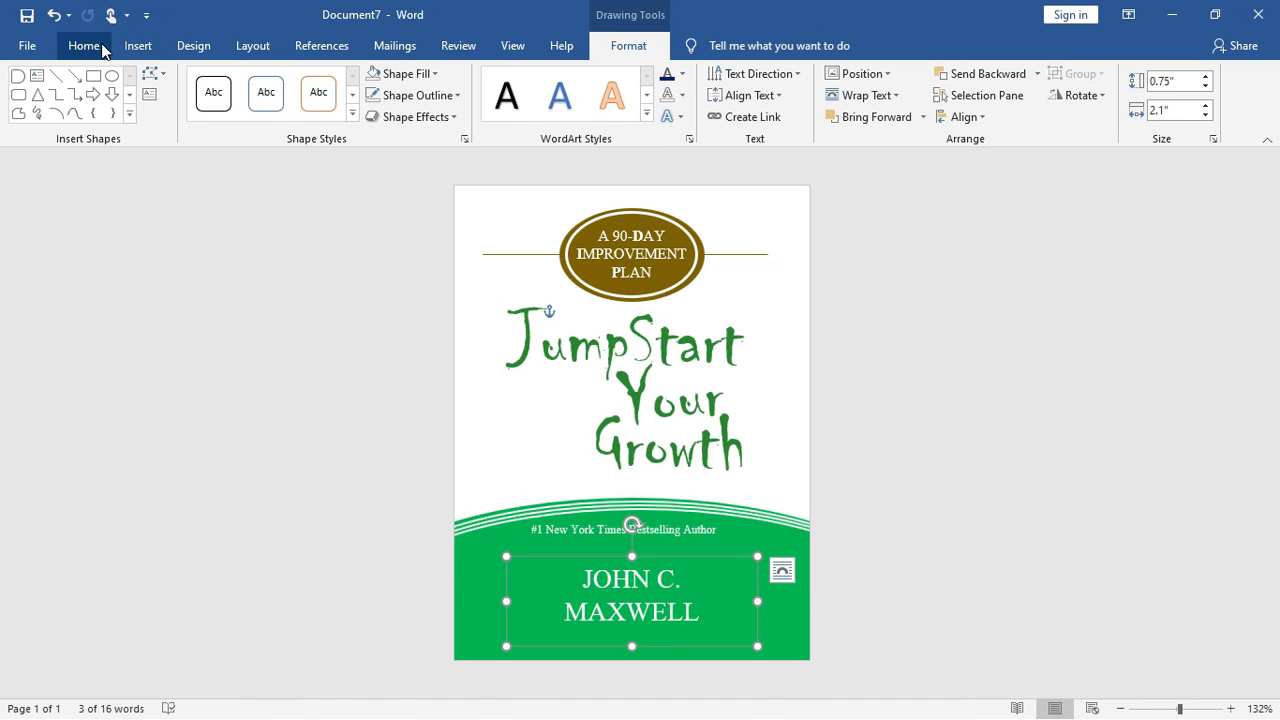
Change the author name's font to Book Antiqua.
click(86, 47)
click(135, 52)
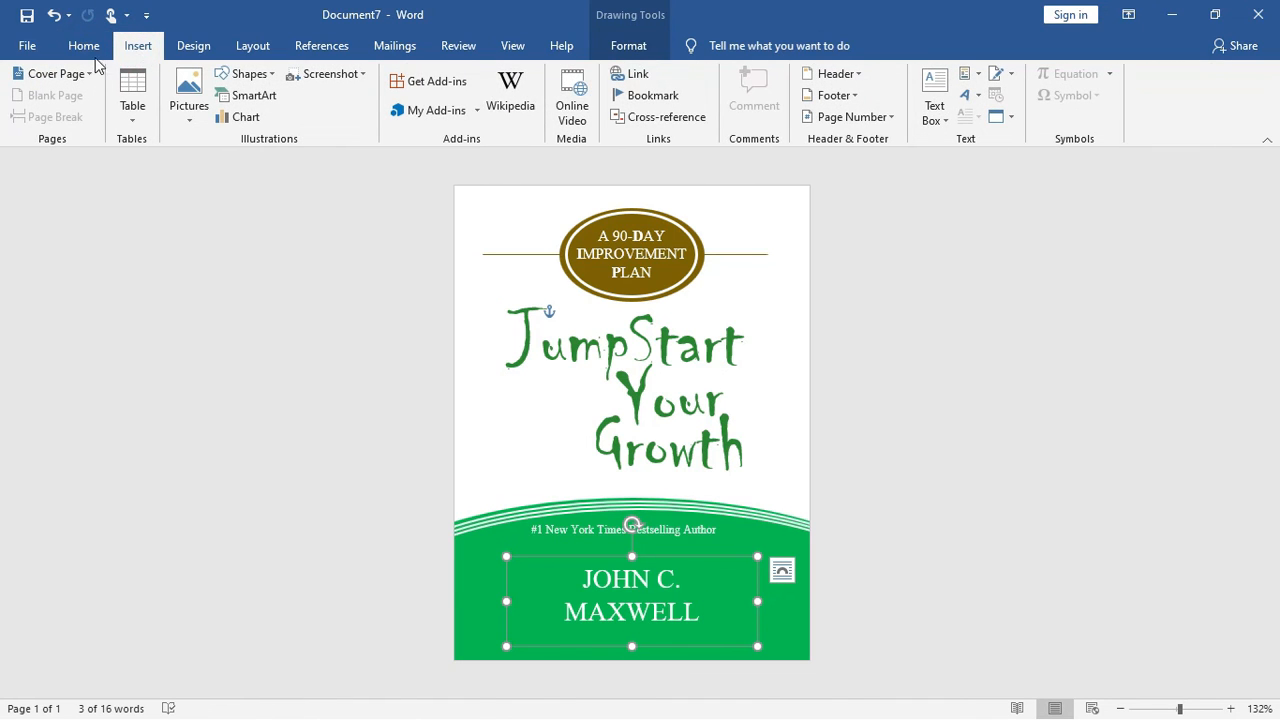
click(85, 47)
click(242, 81)
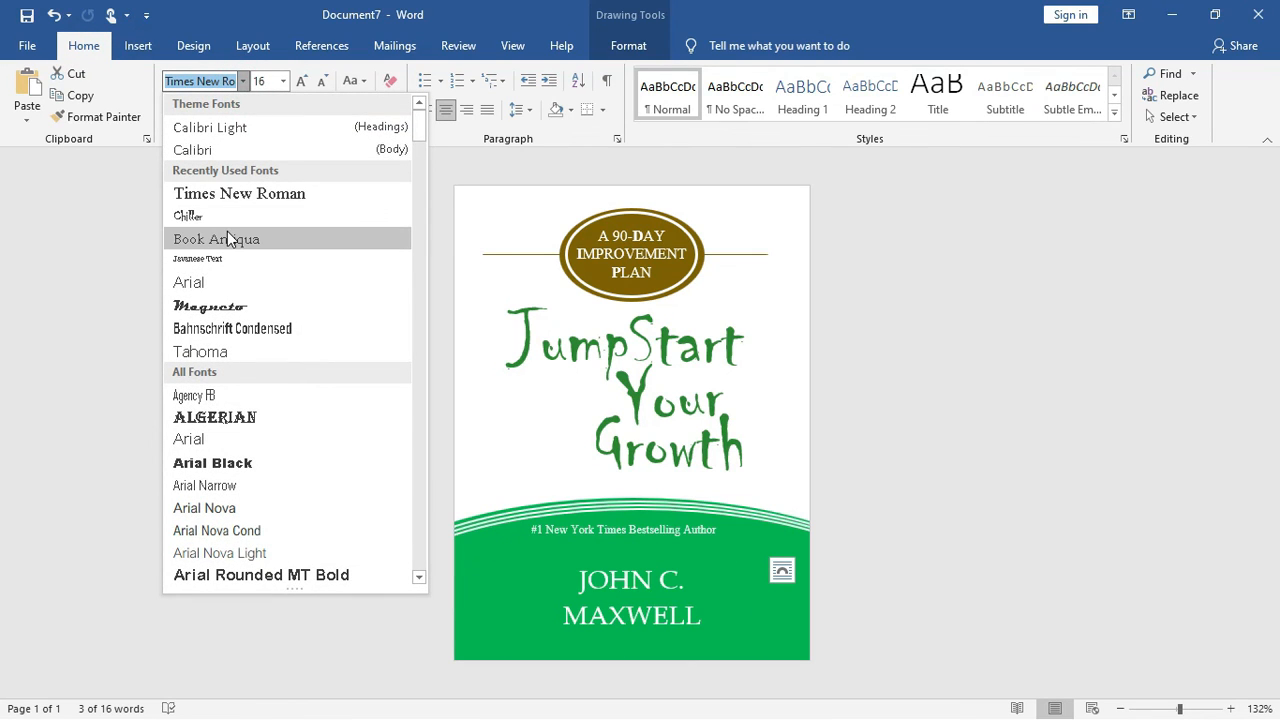
click(222, 236)
click(700, 589)
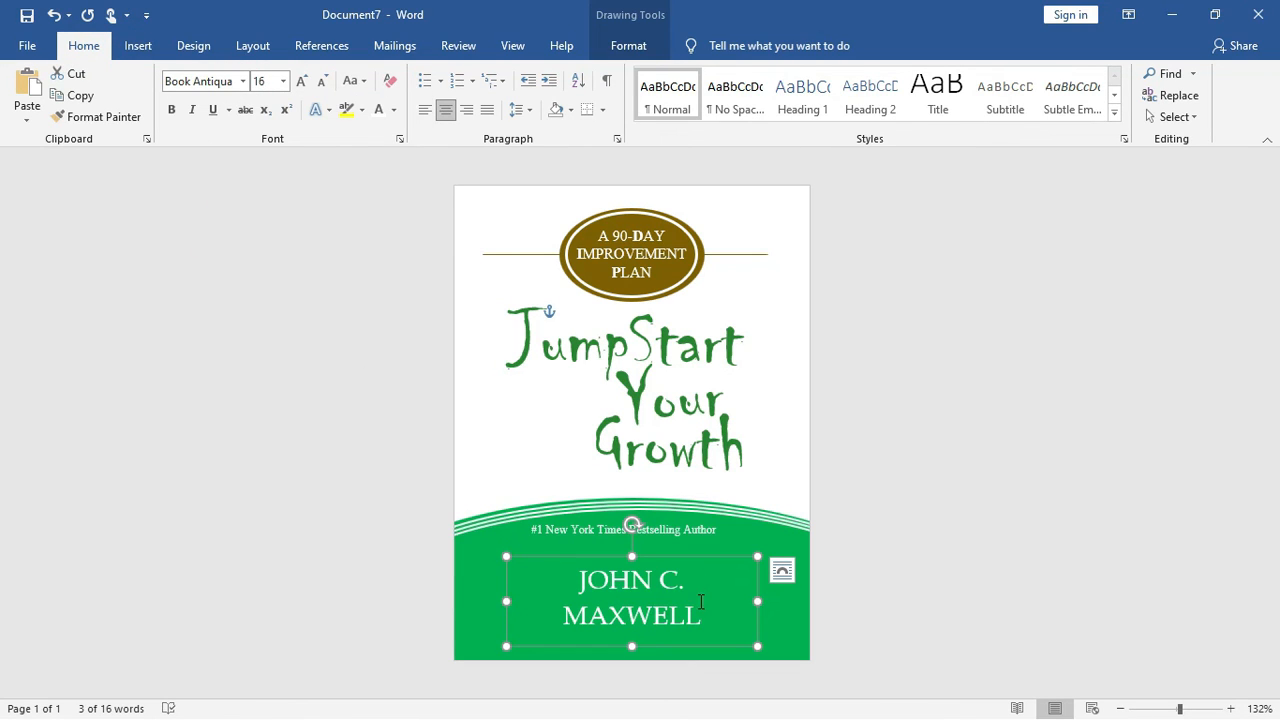
triple_click(701, 614)
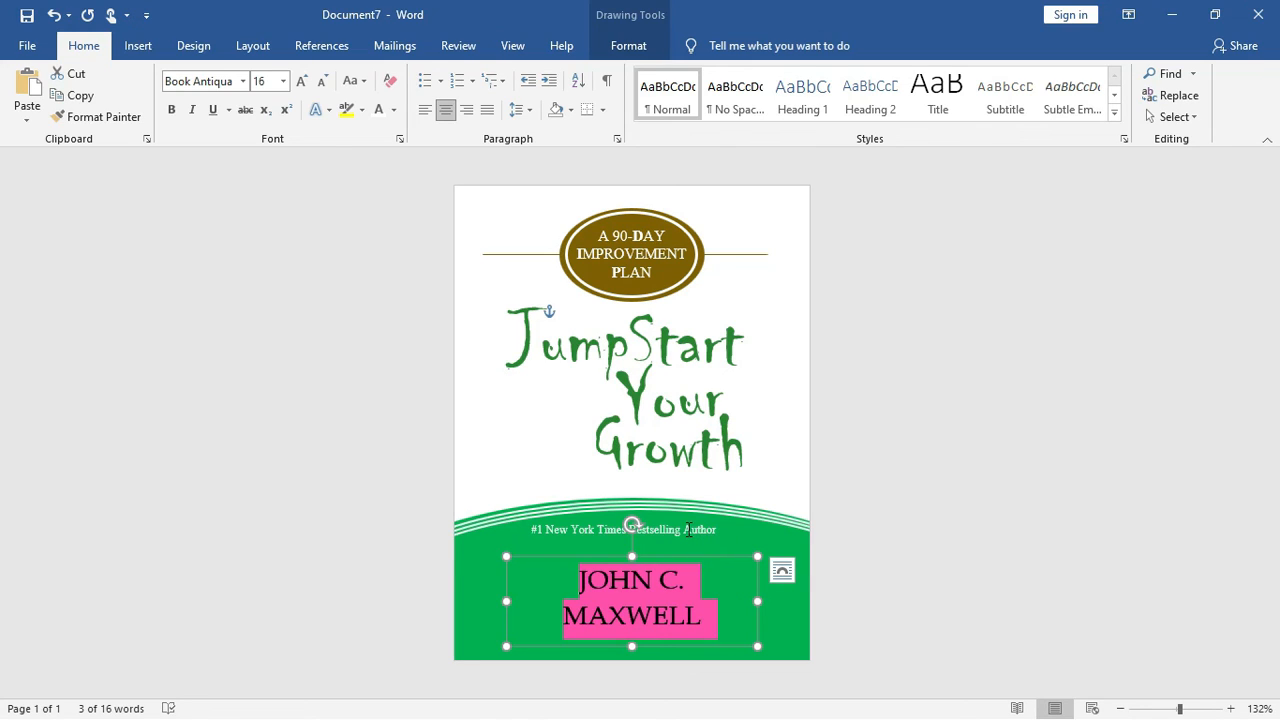
Nudge the author name text box slightly to the right to center it on the page.
click(751, 562)
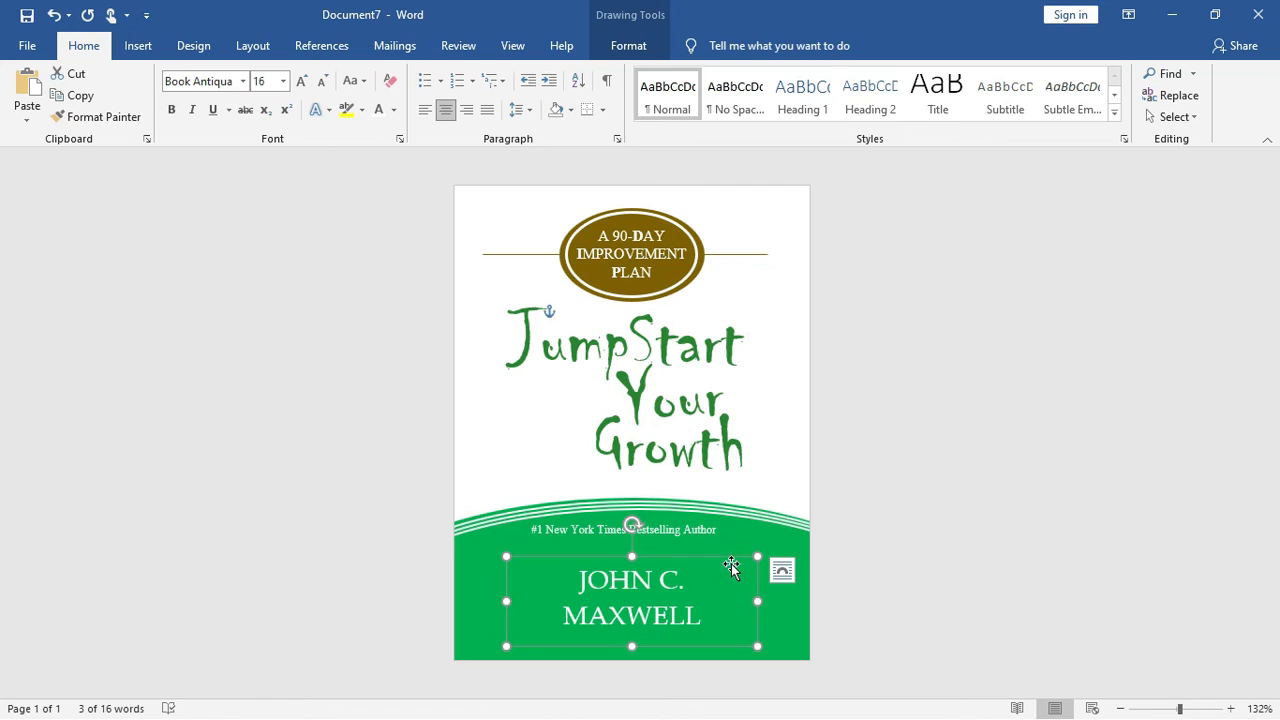
key(ctrl+Right)
key(ctrl+Right)
key(ctrl+Right)
key(ctrl+Right)
key(ctrl+Right)
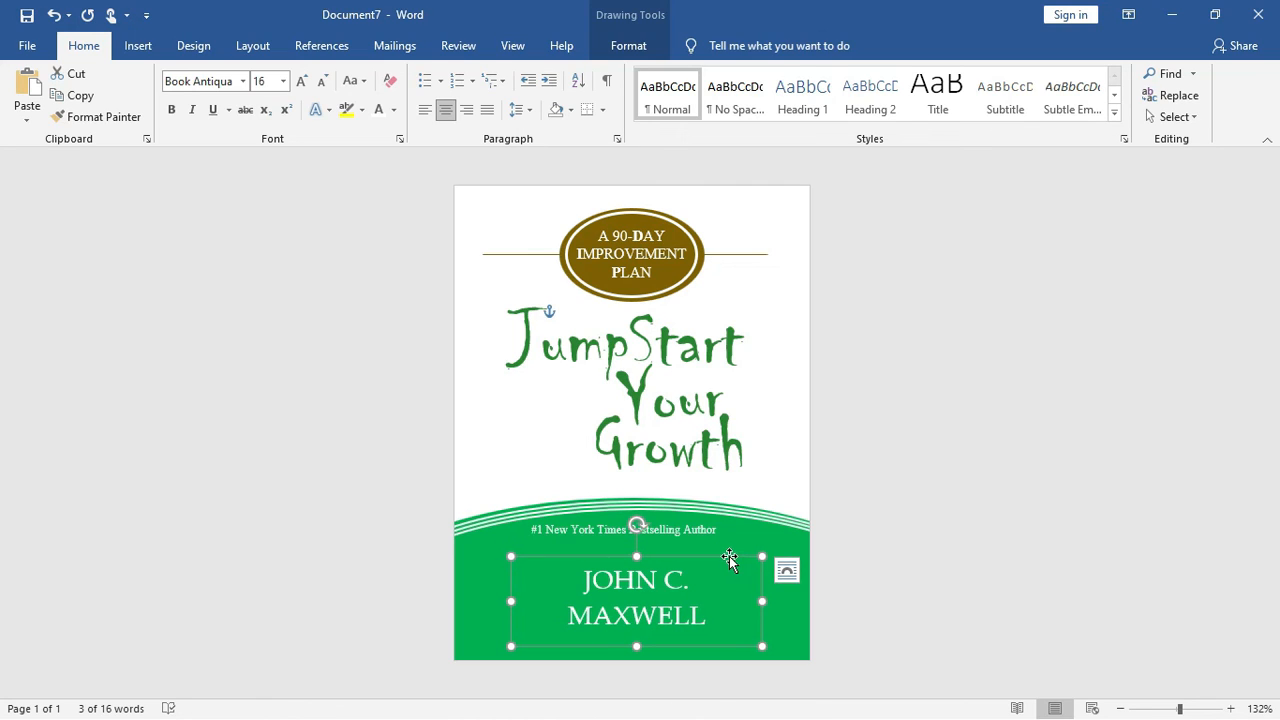
key(ctrl+Left)
key(ctrl+Left)
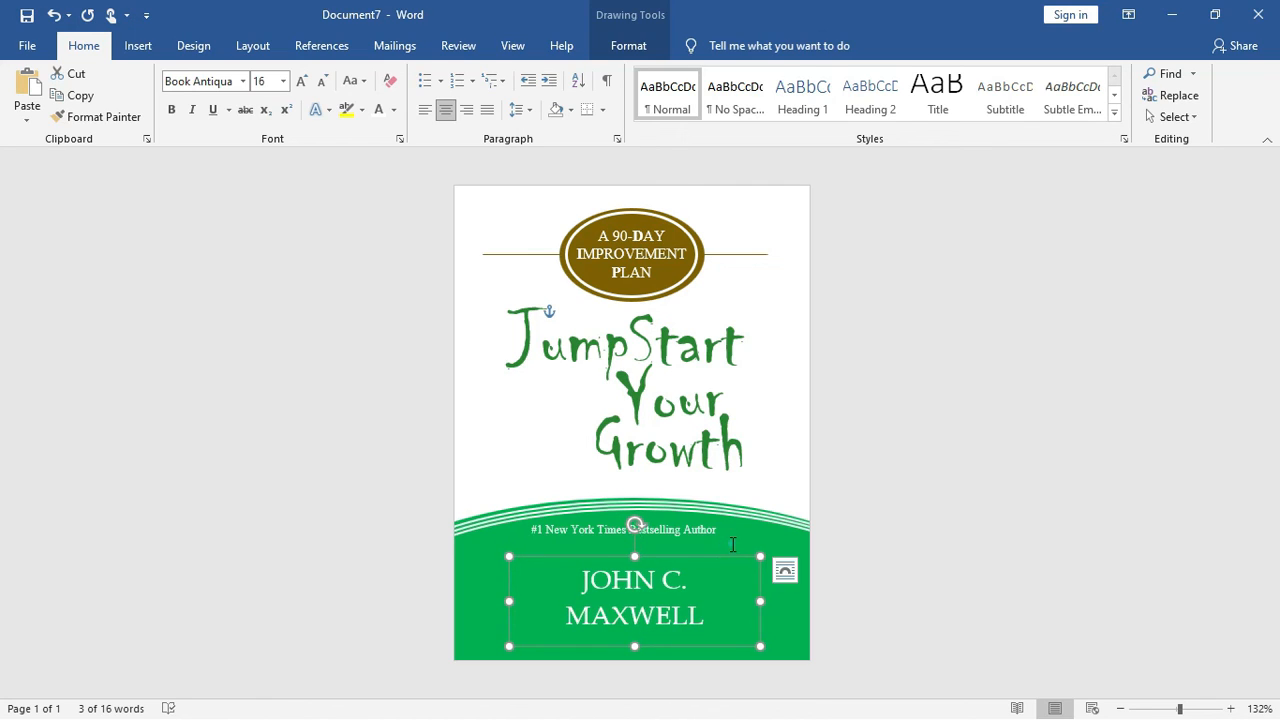
Nudge the bestselling author text box slightly to the right so it lines up with the author name.
click(705, 520)
click(703, 520)
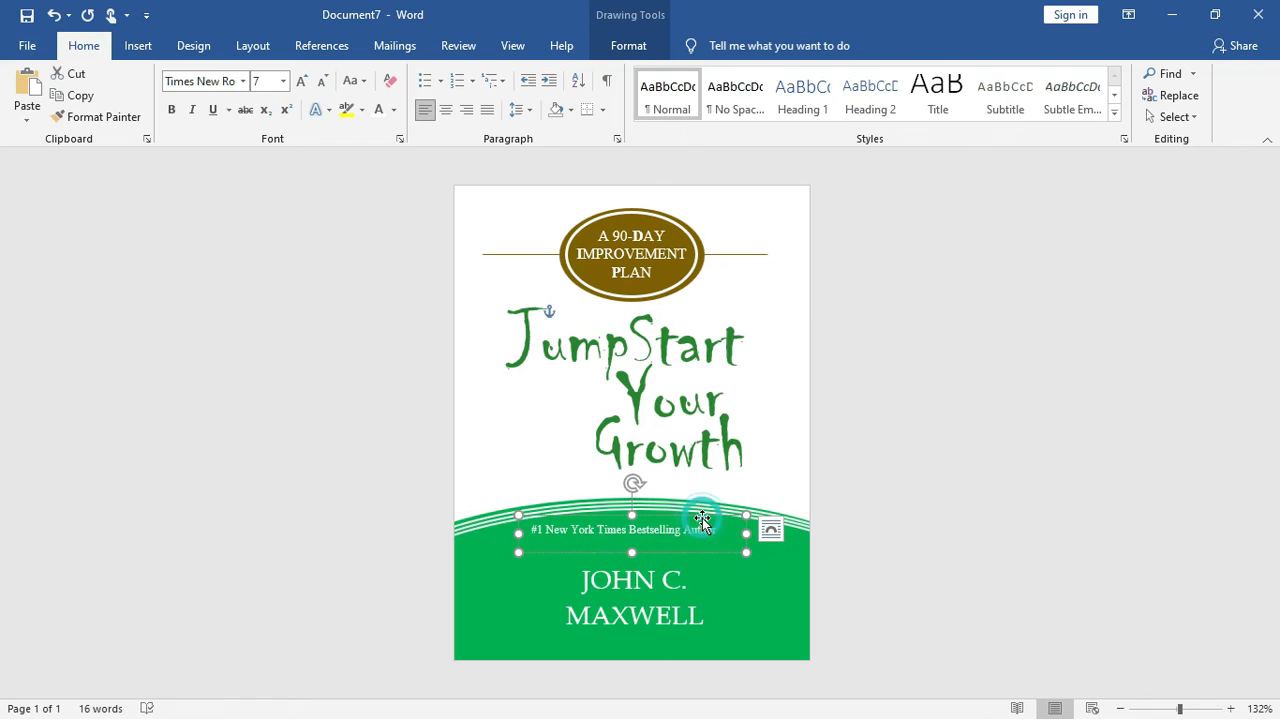
key(ctrl+Right)
key(ctrl+Right)
key(ctrl+Right)
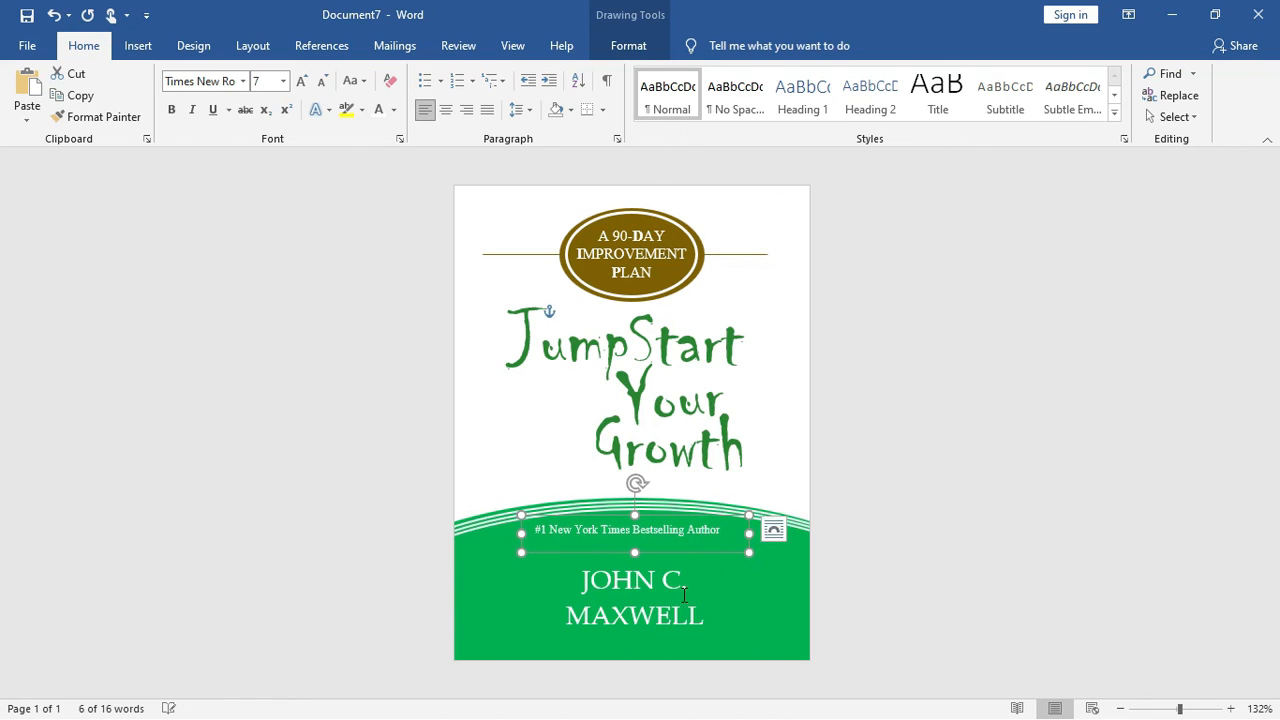
Widen the author name text box, raise it slightly and increase its font by two sizes, keeping both lines fully inside.
triple_click(692, 588)
click(712, 555)
drag(760, 601, 769, 601)
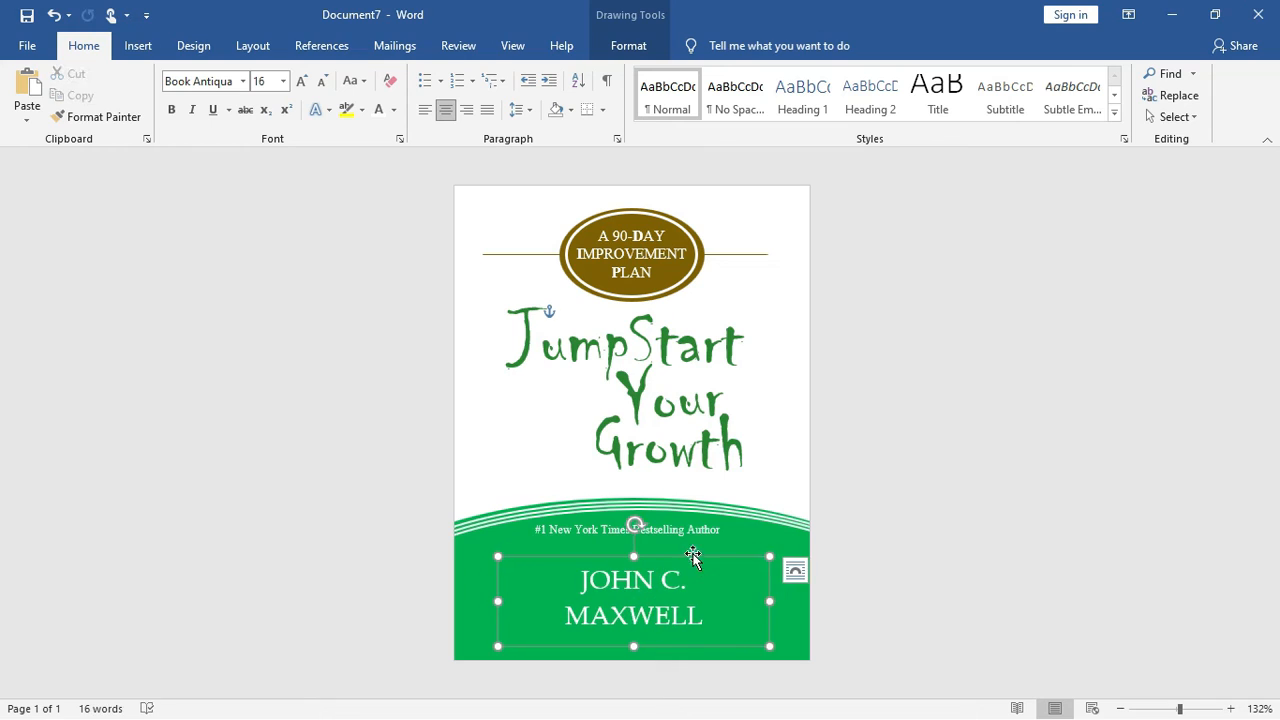
drag(694, 557, 694, 541)
click(301, 81)
click(301, 81)
drag(634, 630, 636, 645)
click(771, 481)
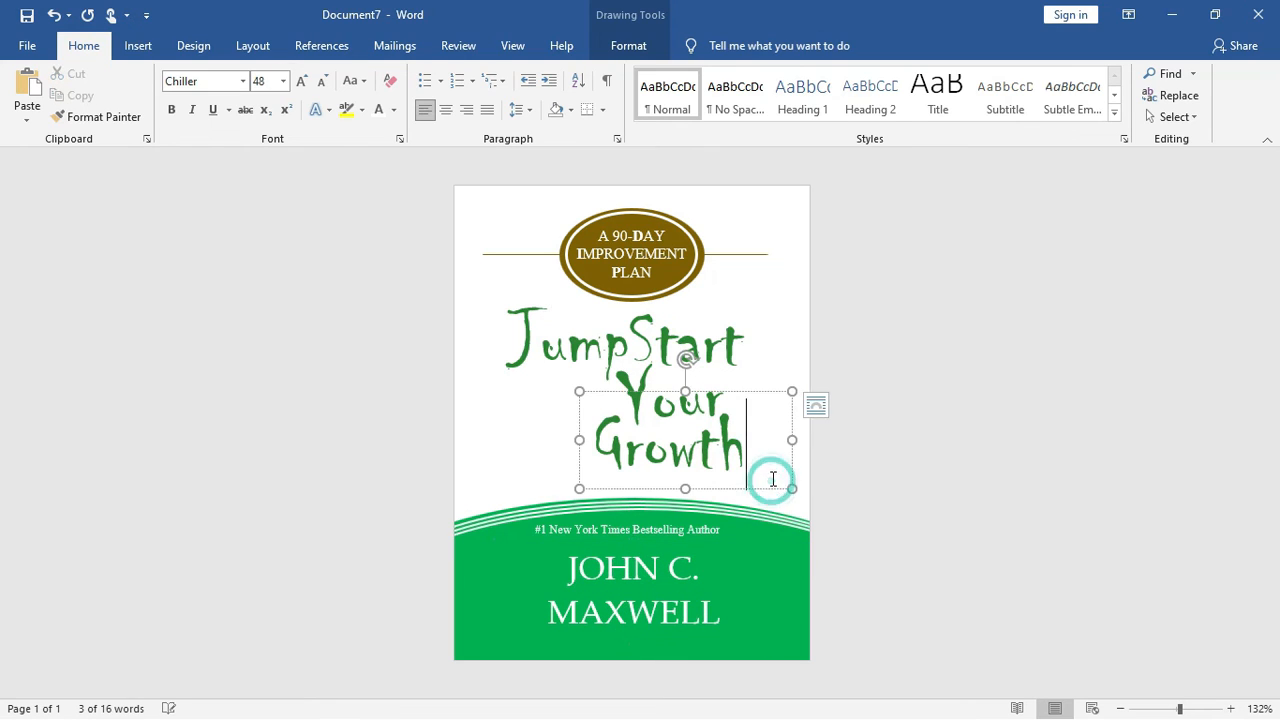
click(1134, 566)
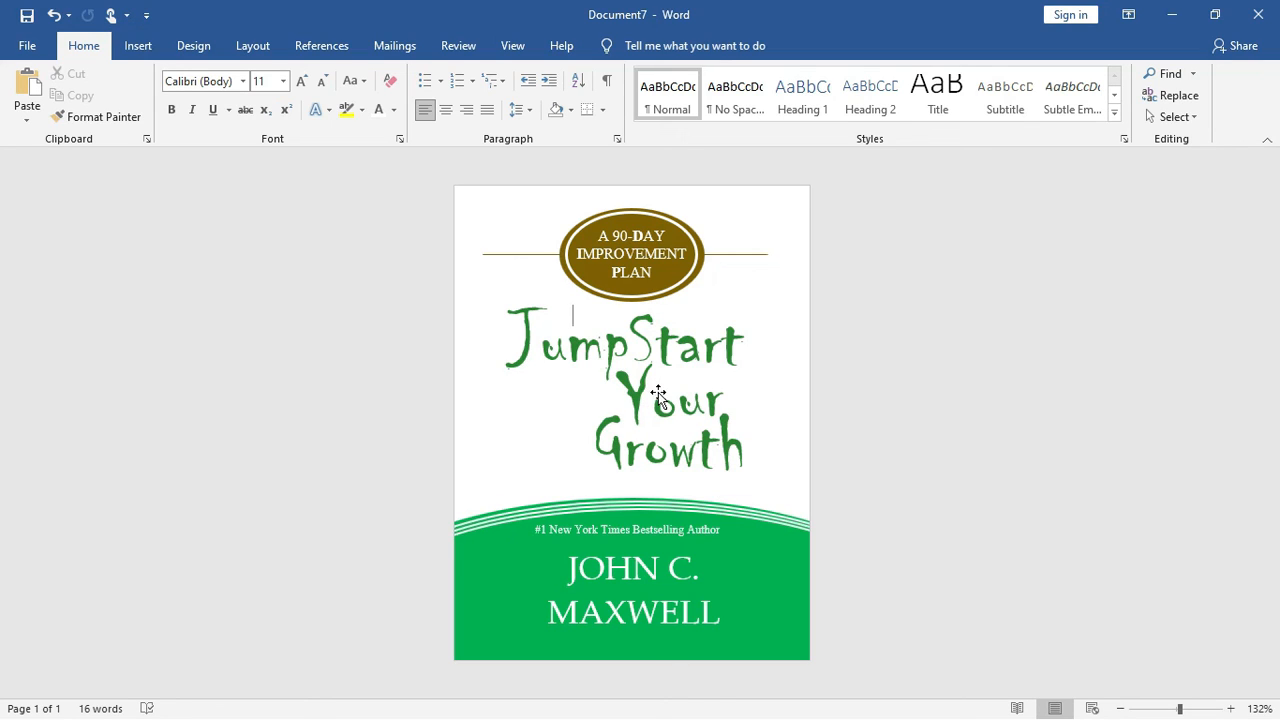
Save the whole cover design to the Cover Page gallery as a building block named "JSYT" in the General category.
click(196, 46)
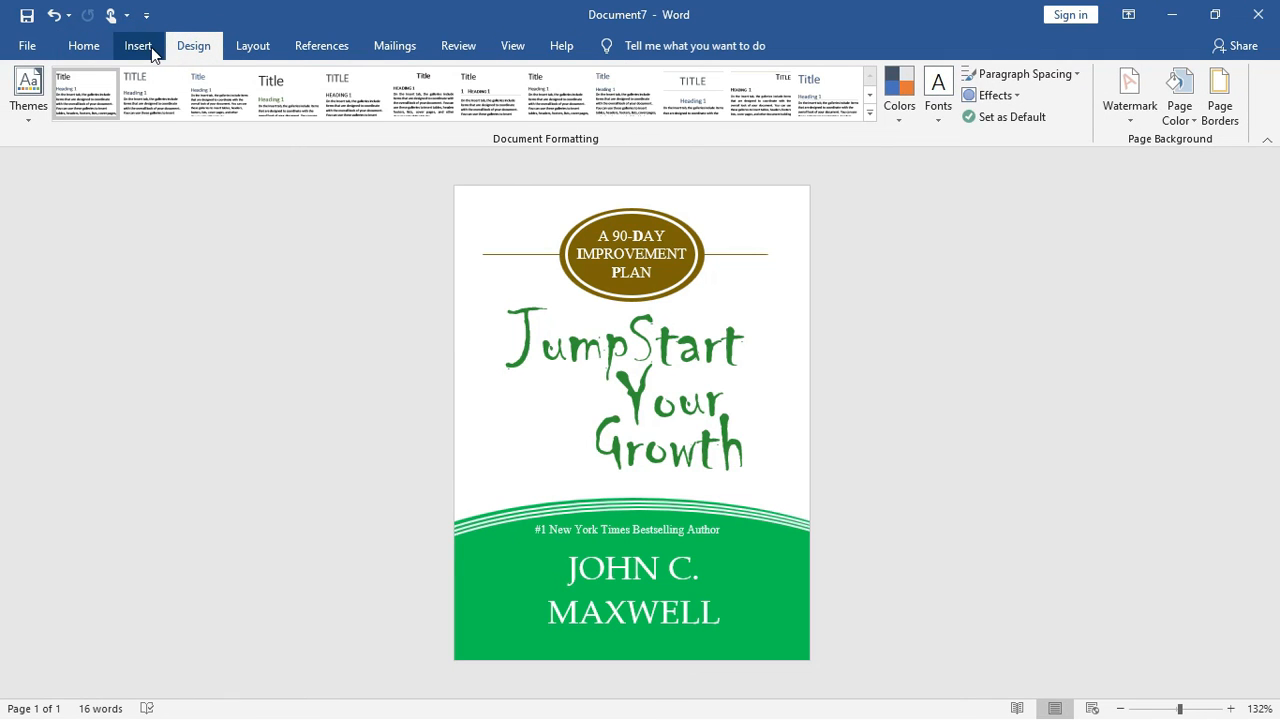
click(151, 47)
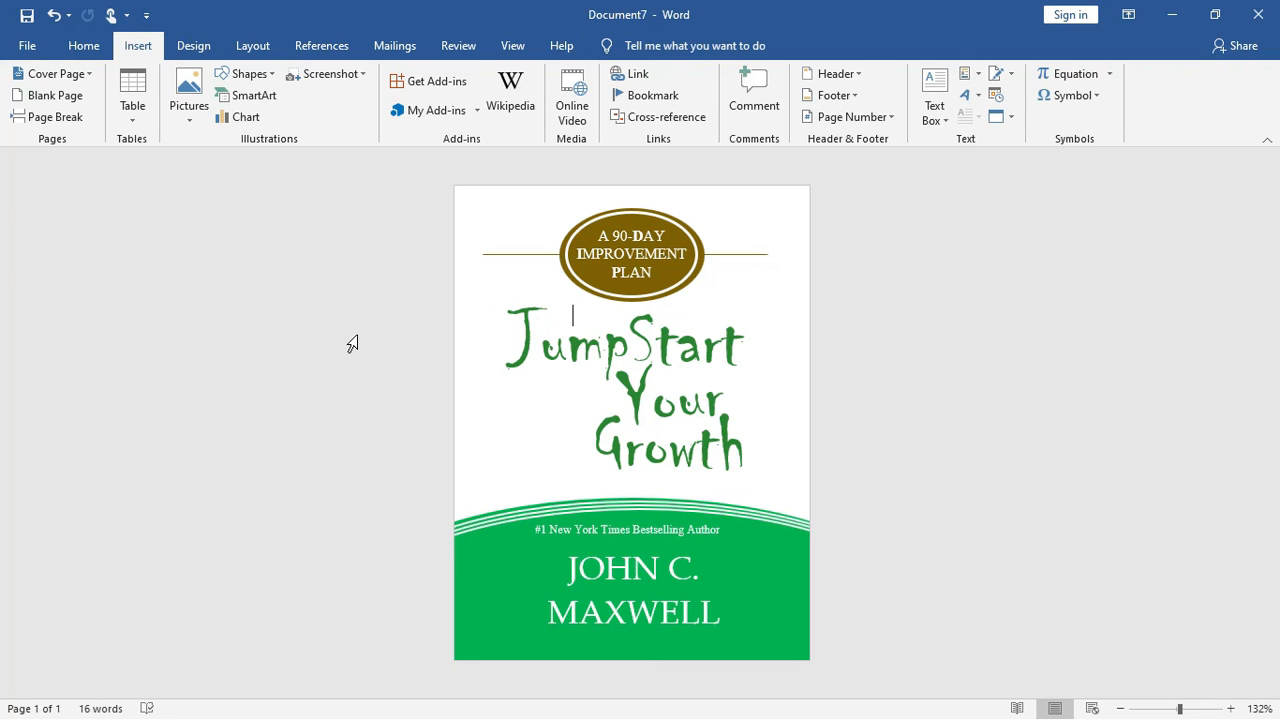
click(88, 78)
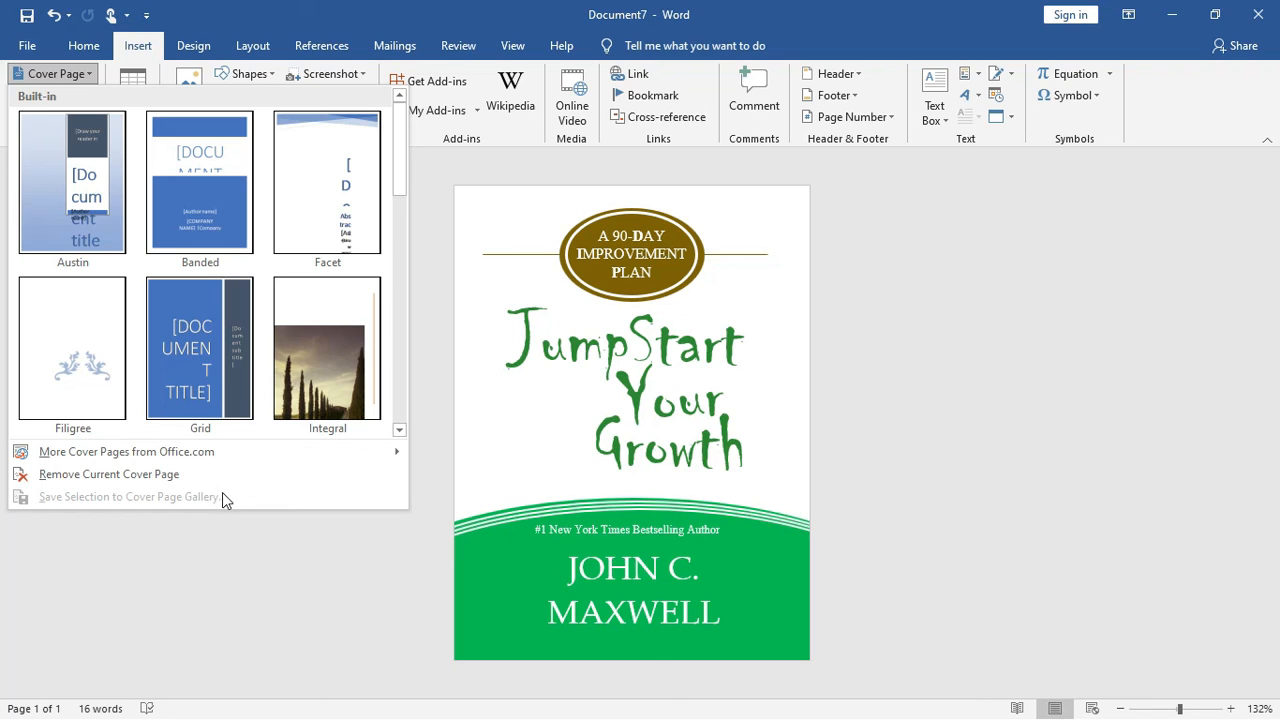
click(449, 532)
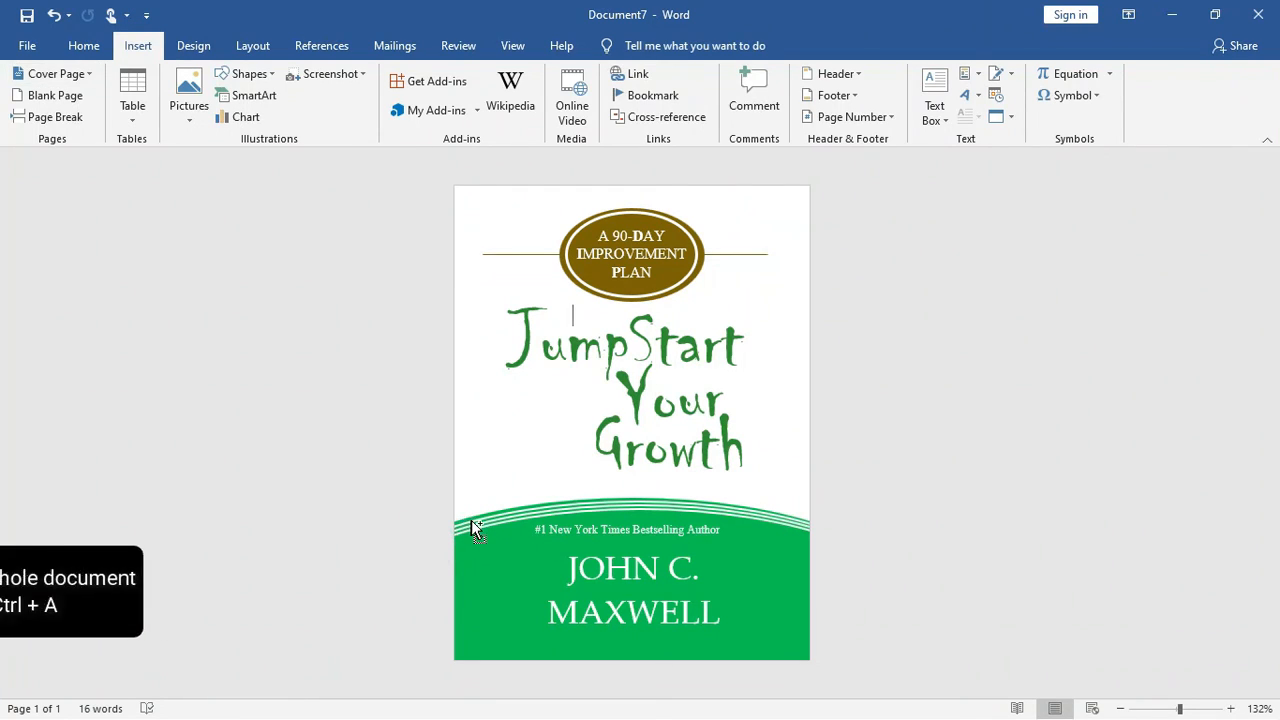
key(ctrl+a)
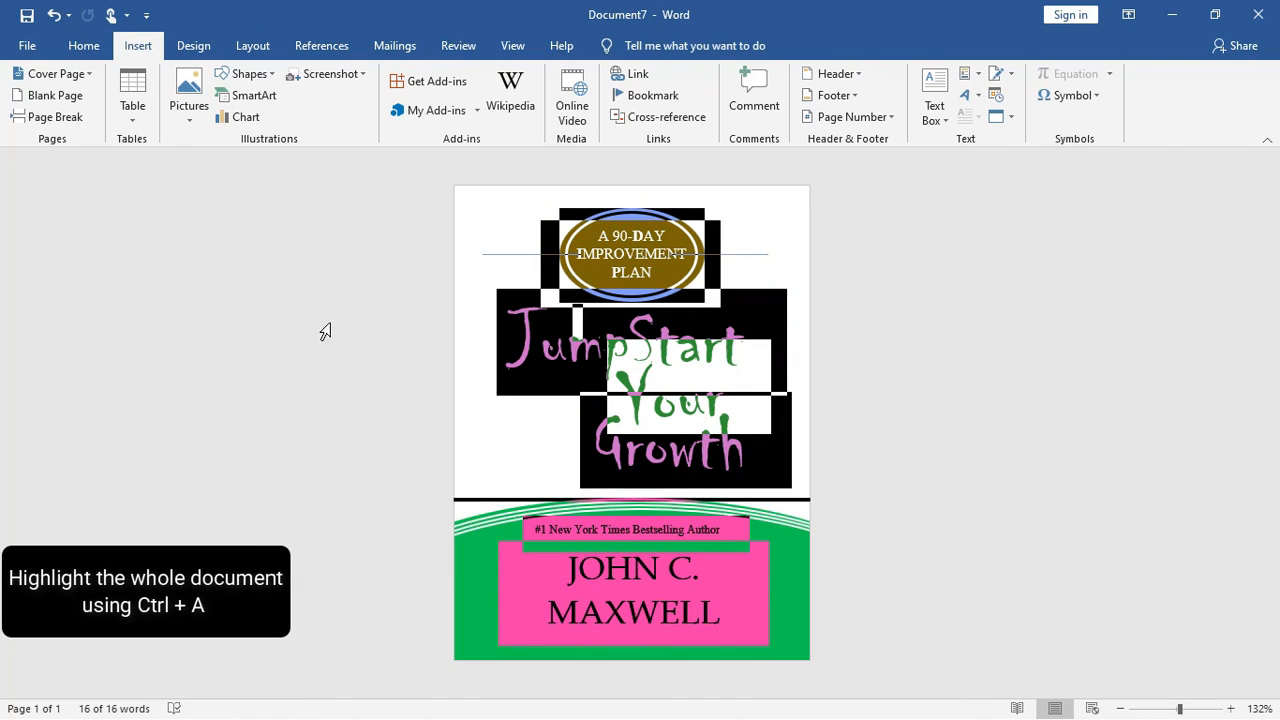
click(91, 73)
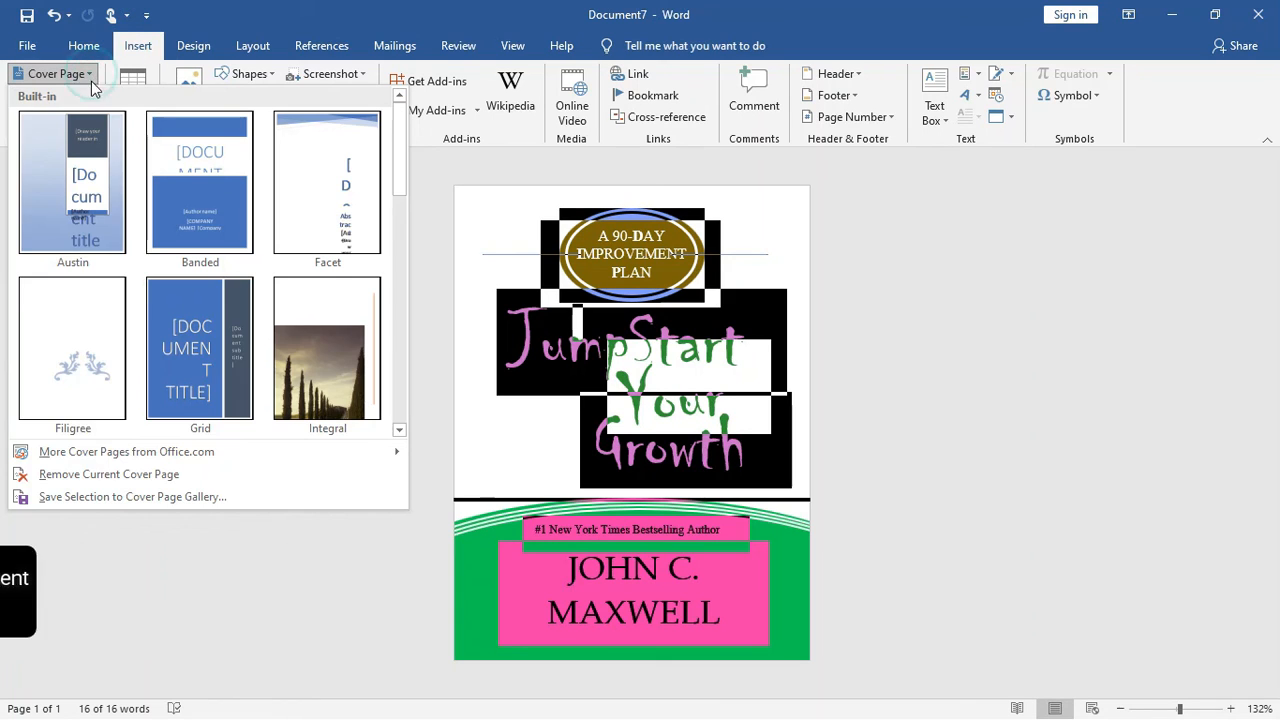
click(138, 494)
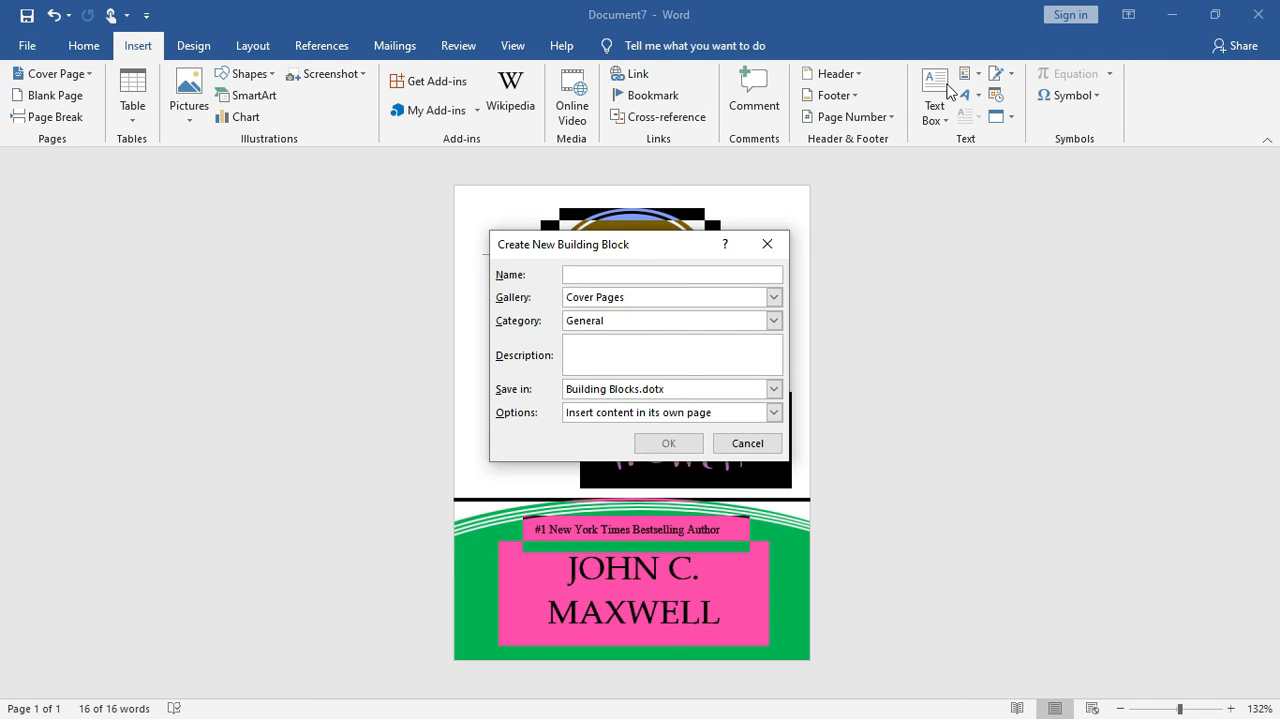
text(JSYT)
click(666, 444)
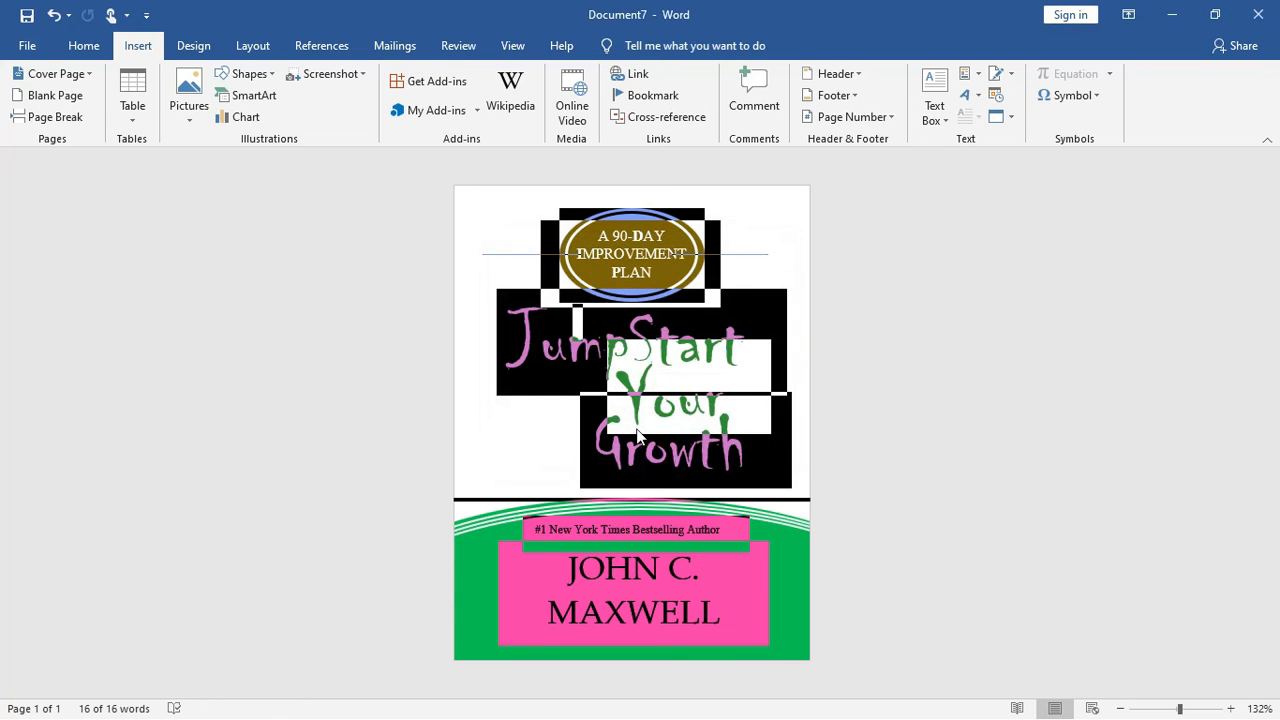
Look through the cover page gallery for the saved JSYT cover in the General category.
click(90, 76)
scroll(138, 320, down, 3)
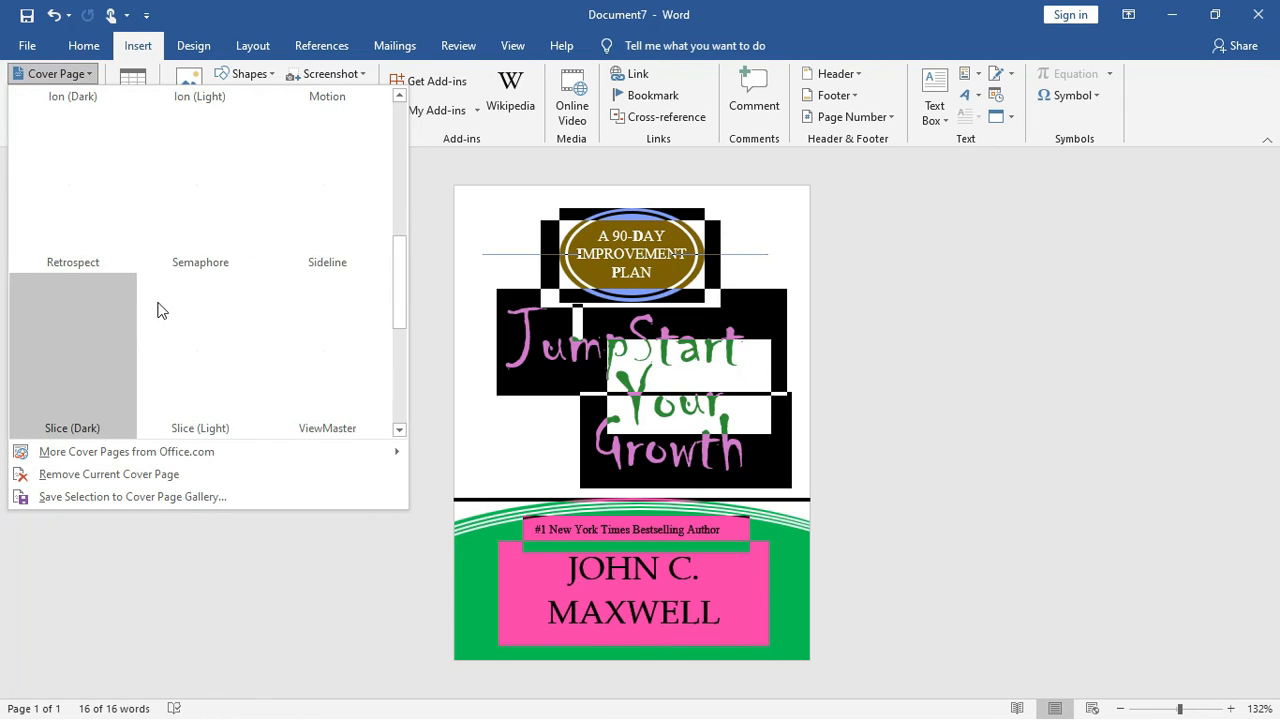
scroll(273, 315, down, 5)
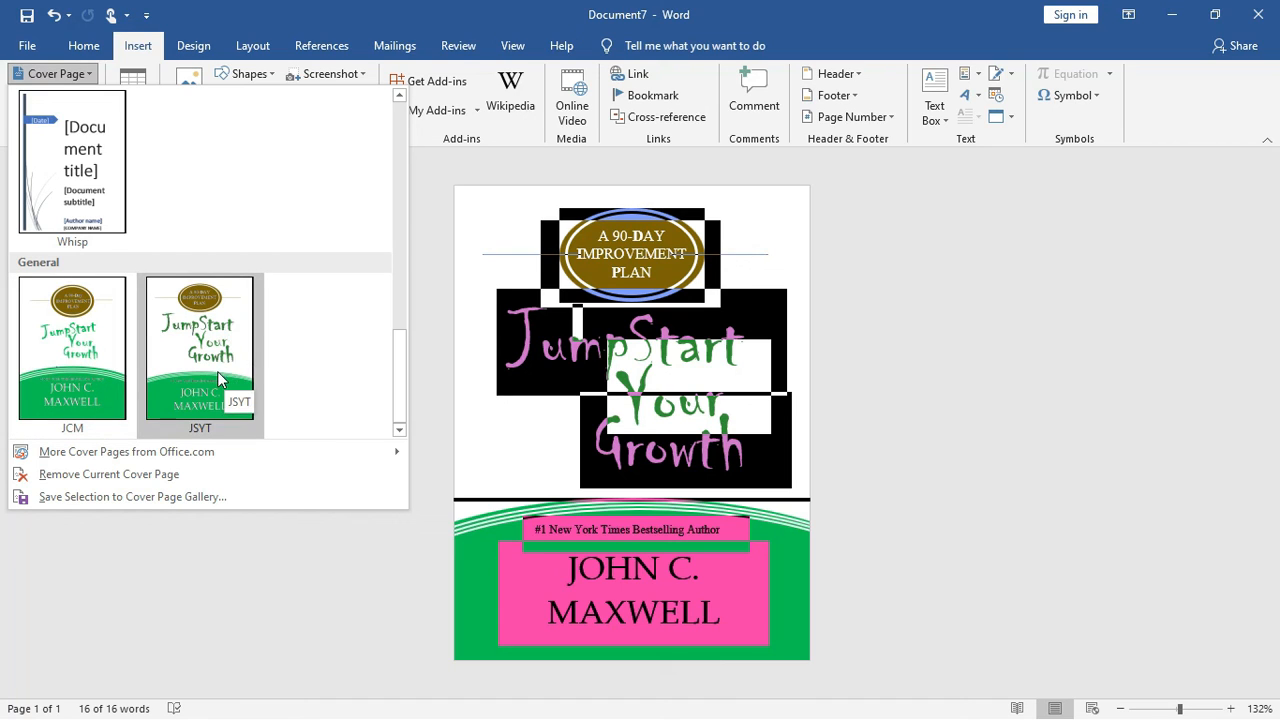
Close the cover page gallery with the cover objects deselected and insert a blank page after the cover.
click(324, 601)
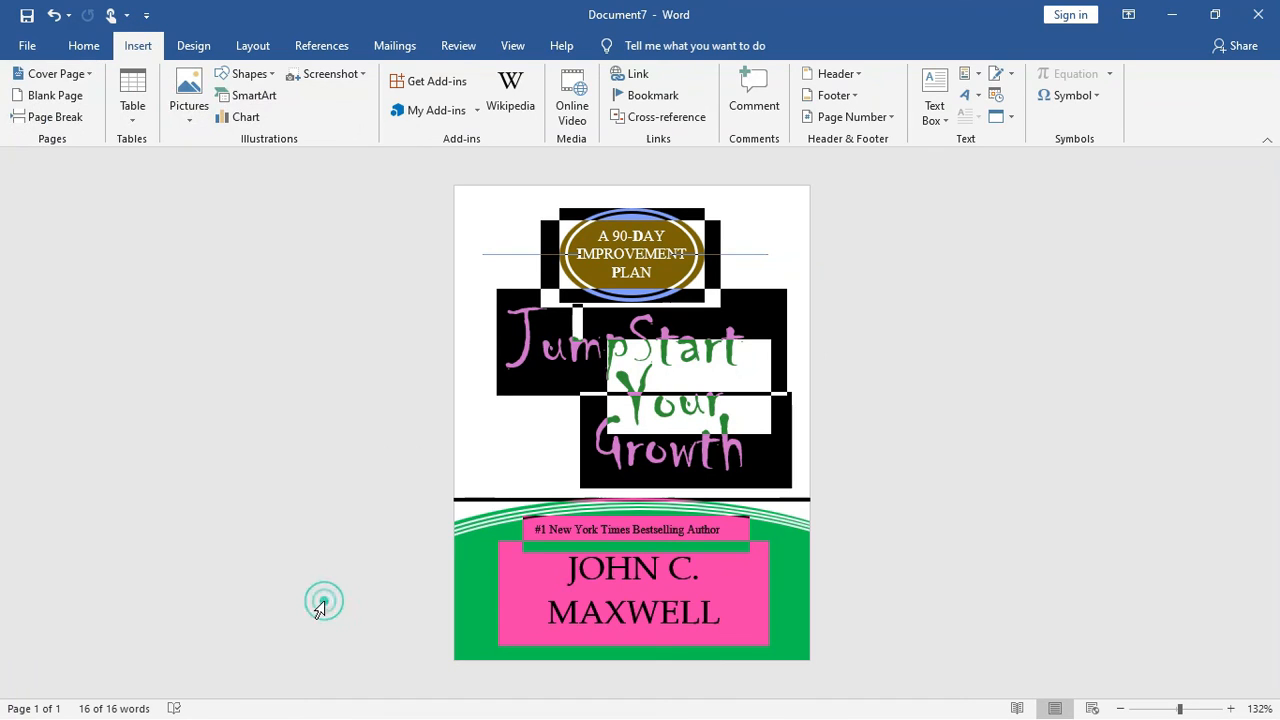
click(837, 391)
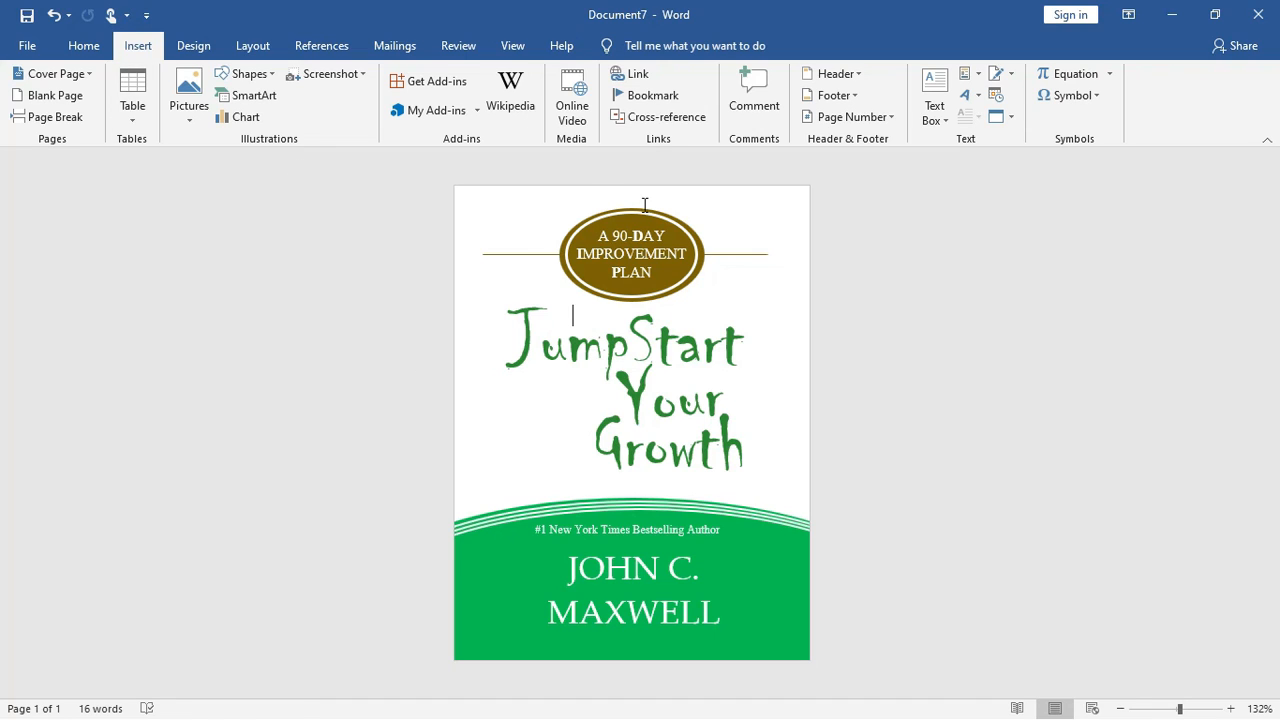
click(72, 97)
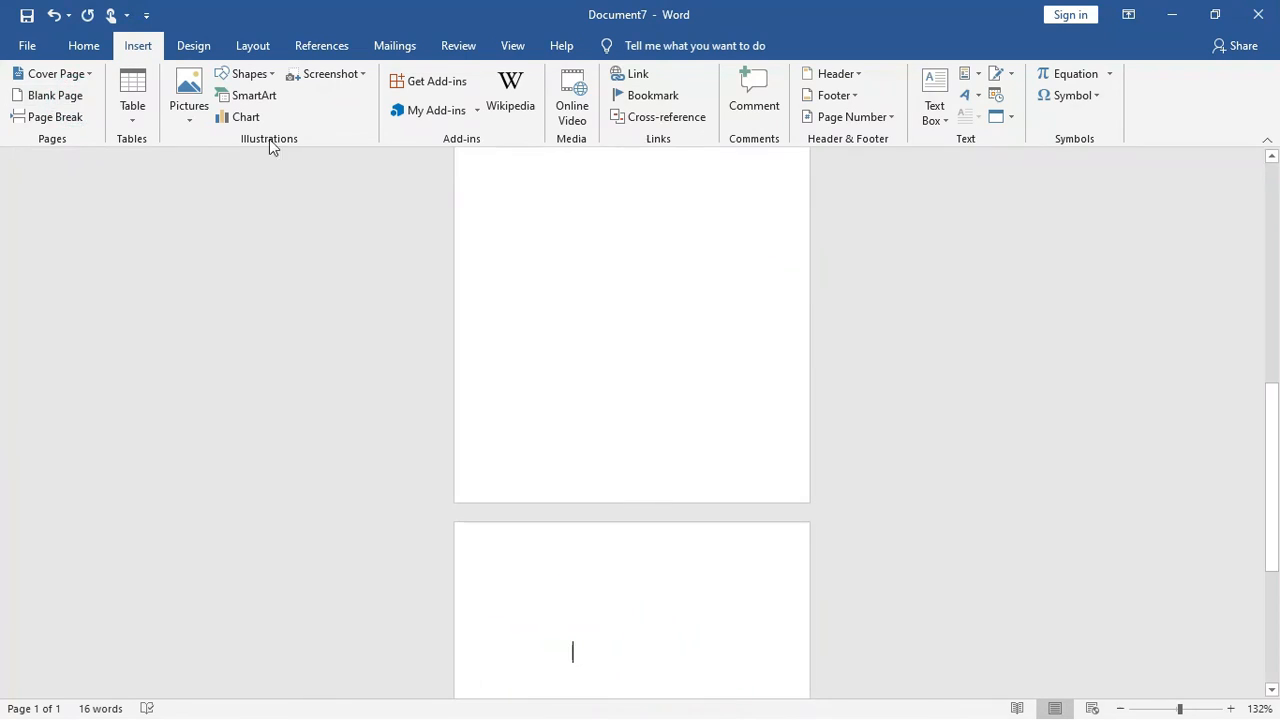
scroll(660, 450, up, 1)
scroll(654, 411, up, 5)
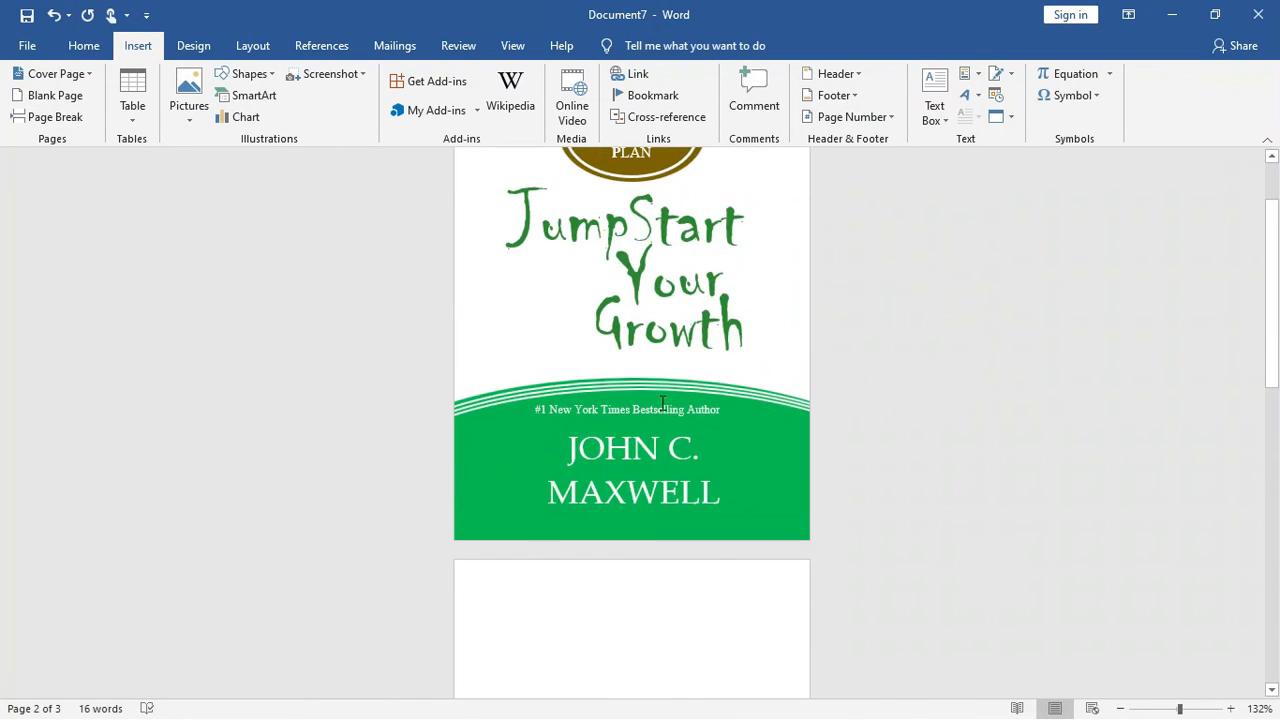
scroll(683, 374, down, 5)
scroll(707, 388, down, 5)
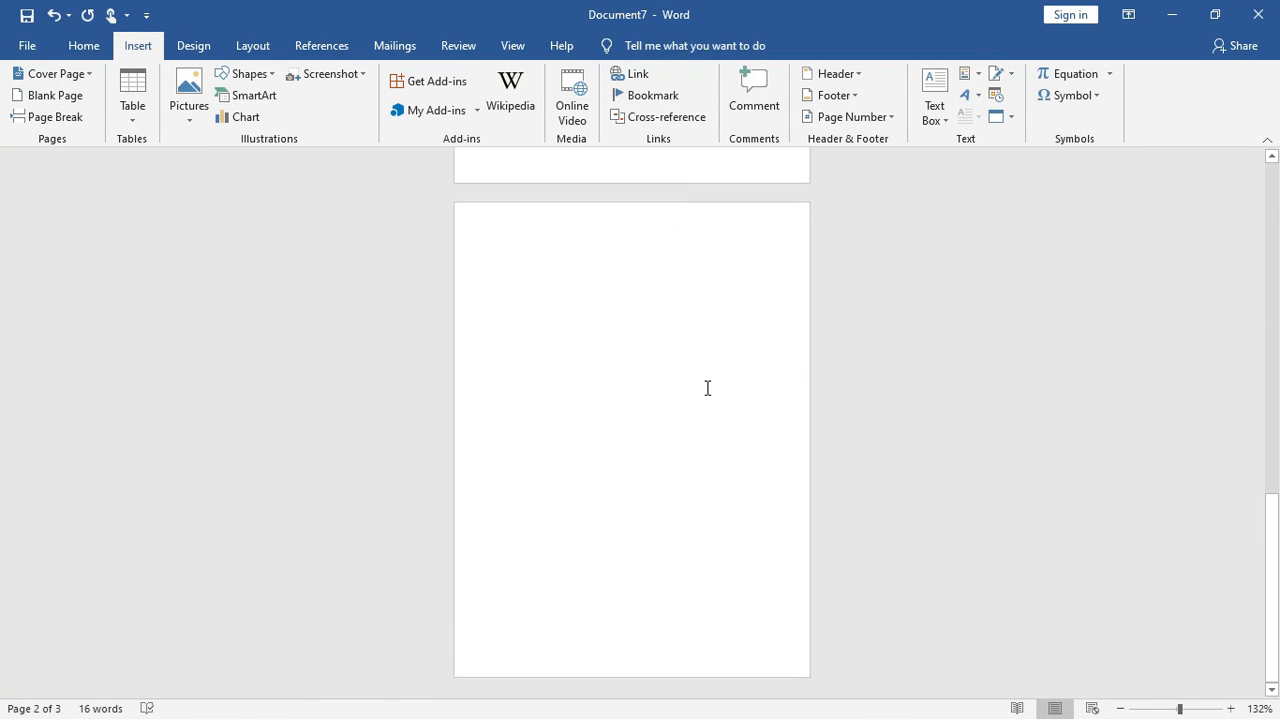
scroll(707, 386, up, 4)
scroll(713, 386, up, 7)
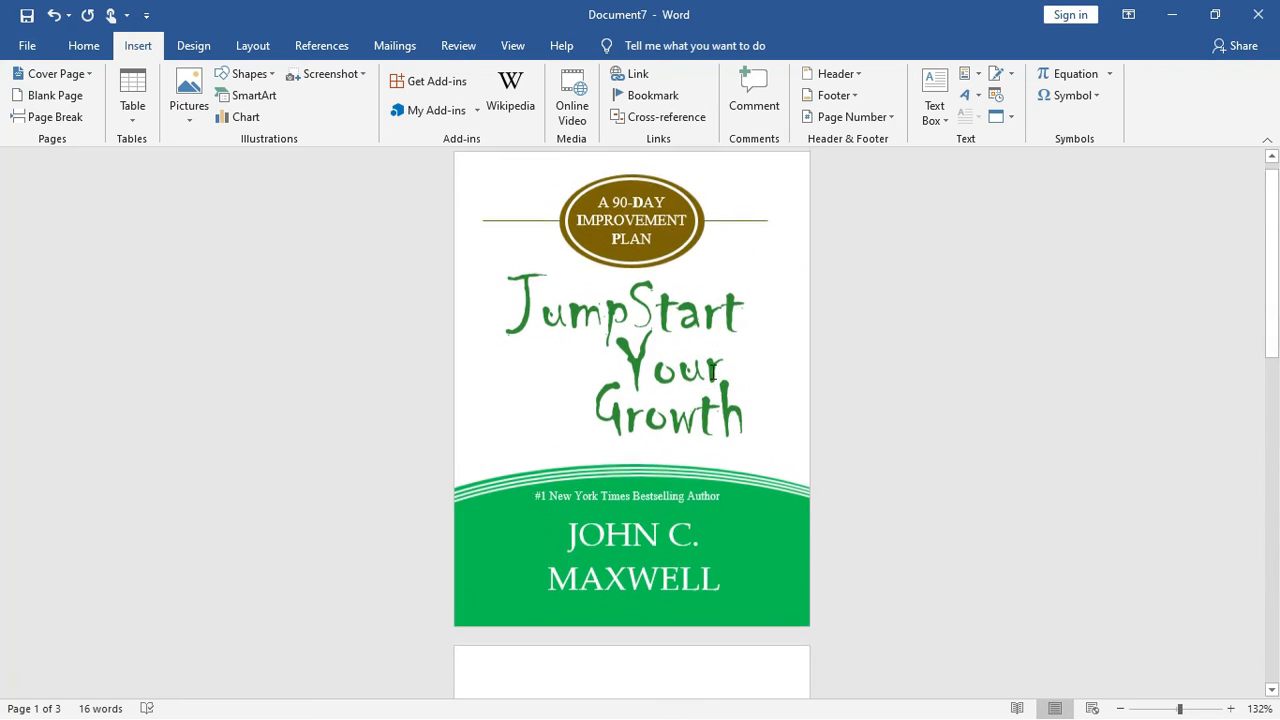